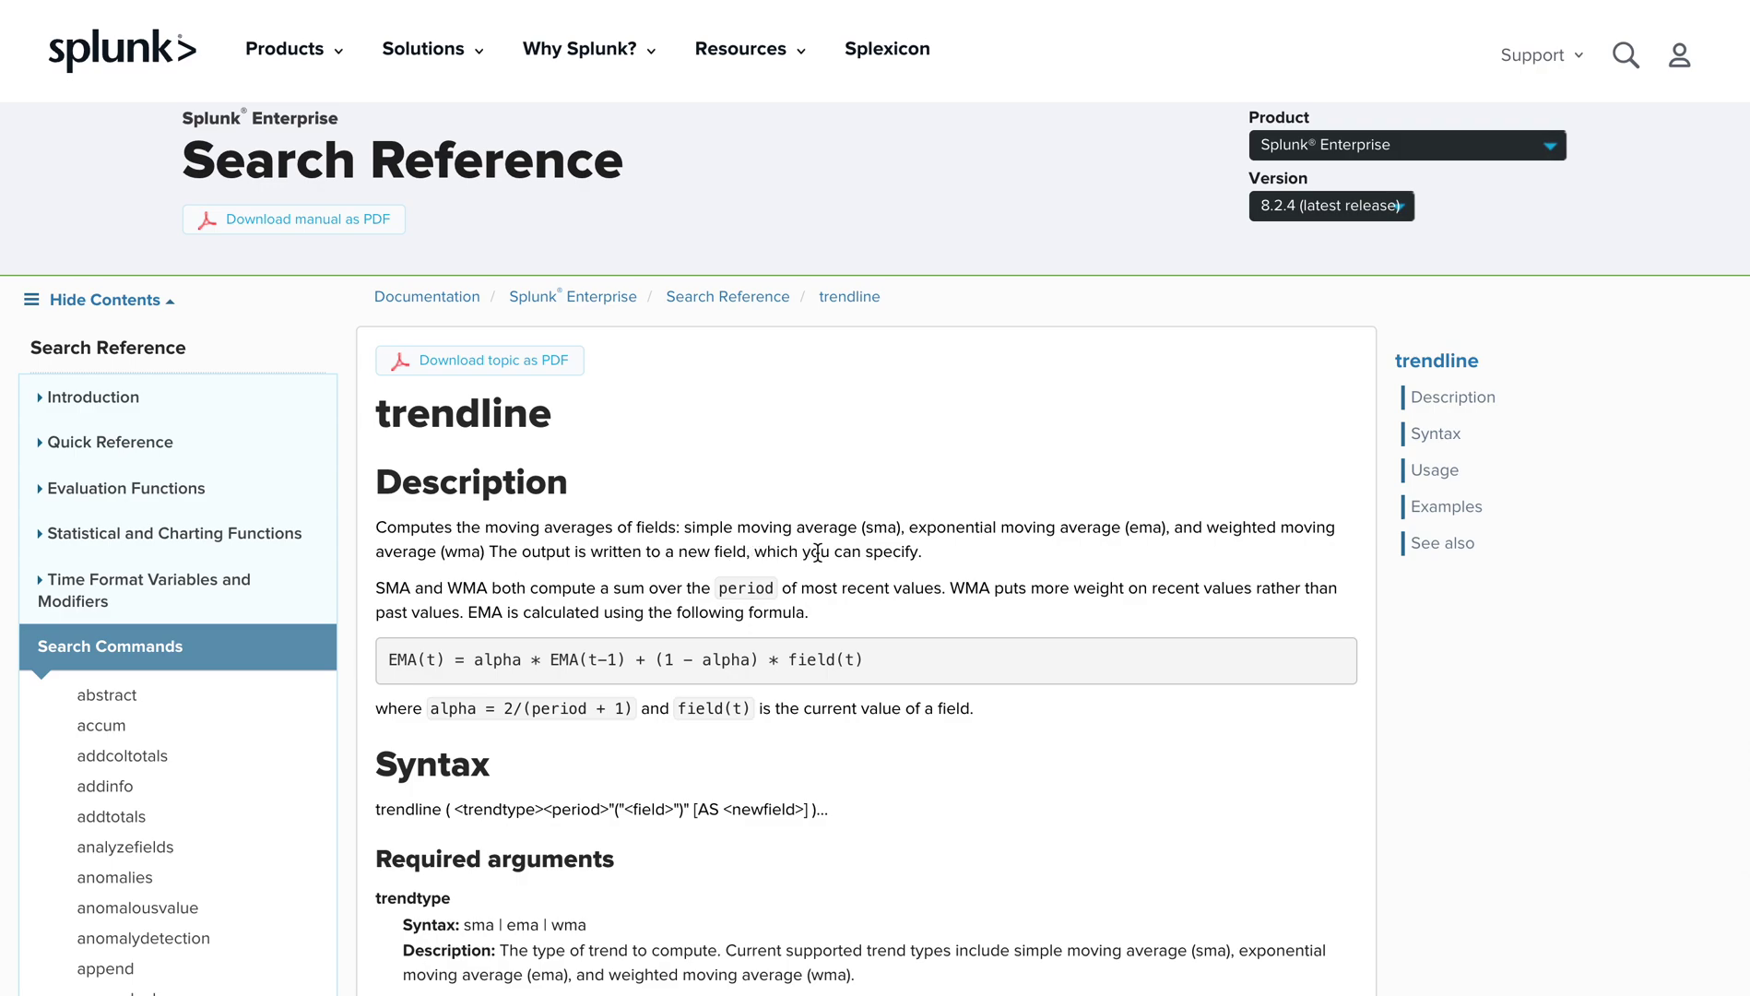
Step: Read the trendline description of the simple, exponential and weighted moving averages in the Splunk Search Reference
{"action": "left_click_drag", "start_coordinate": [901, 526], "coordinate": [688, 527]}
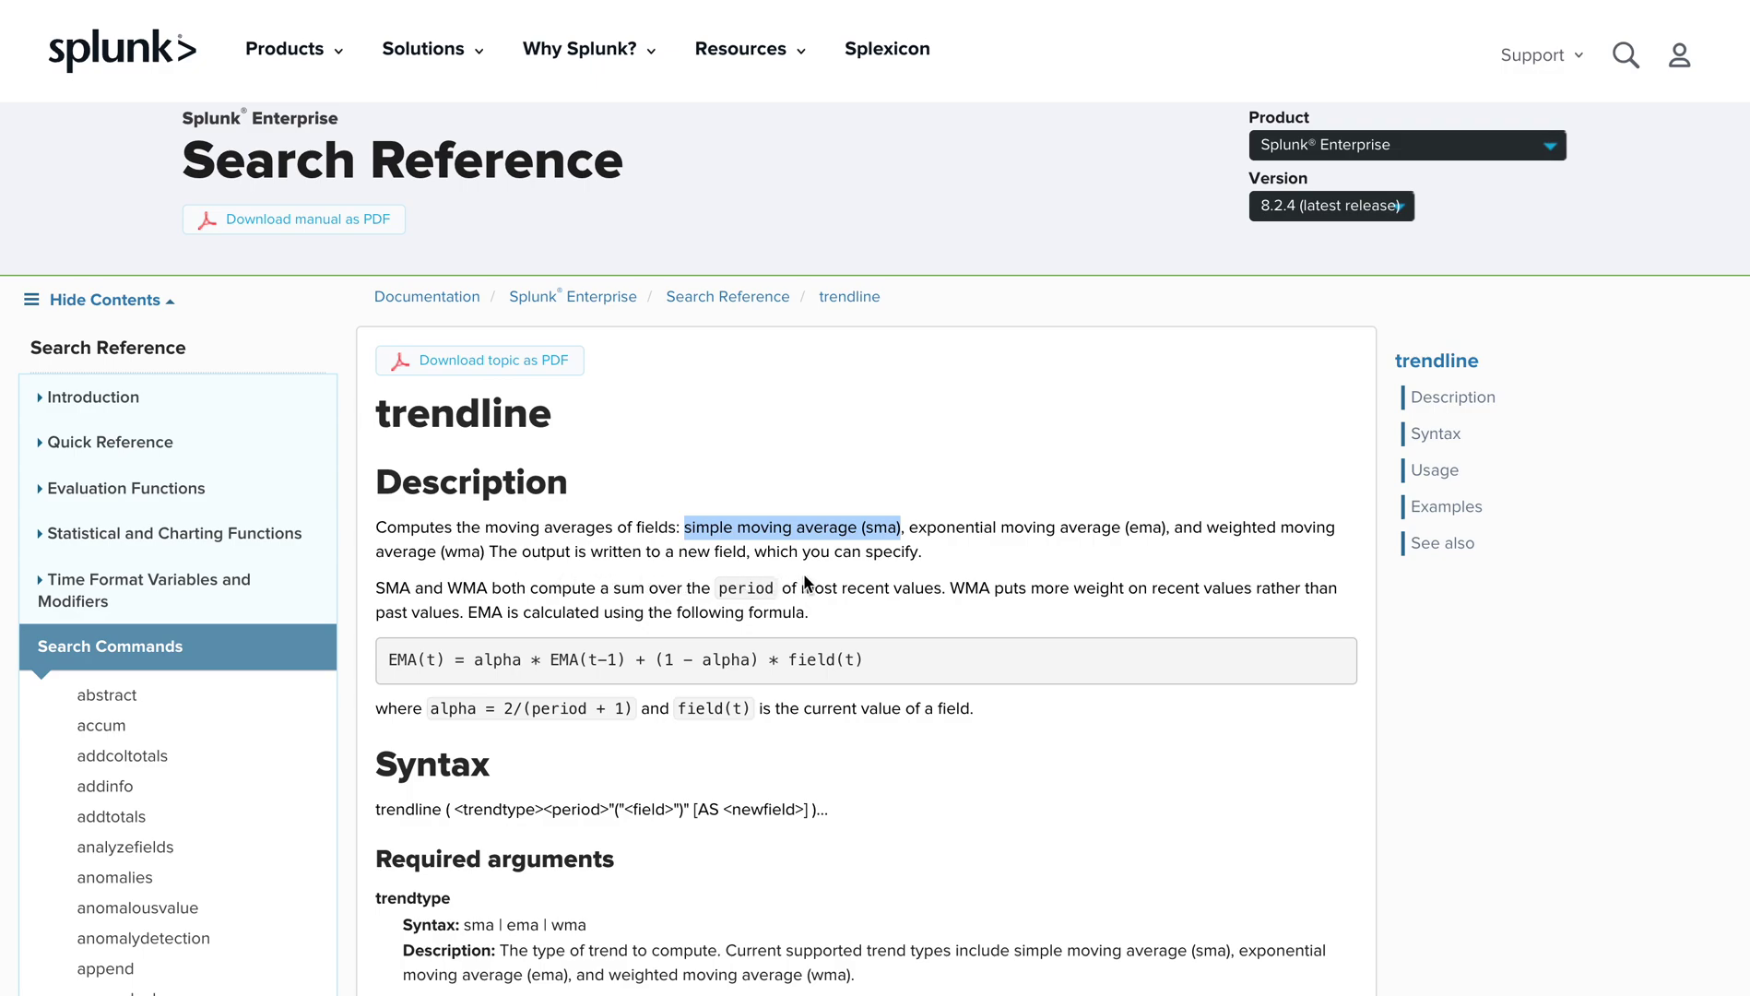
{"action": "left_click_drag", "start_coordinate": [921, 554], "coordinate": [379, 525]}
{"action": "left_click", "coordinate": [918, 564]}
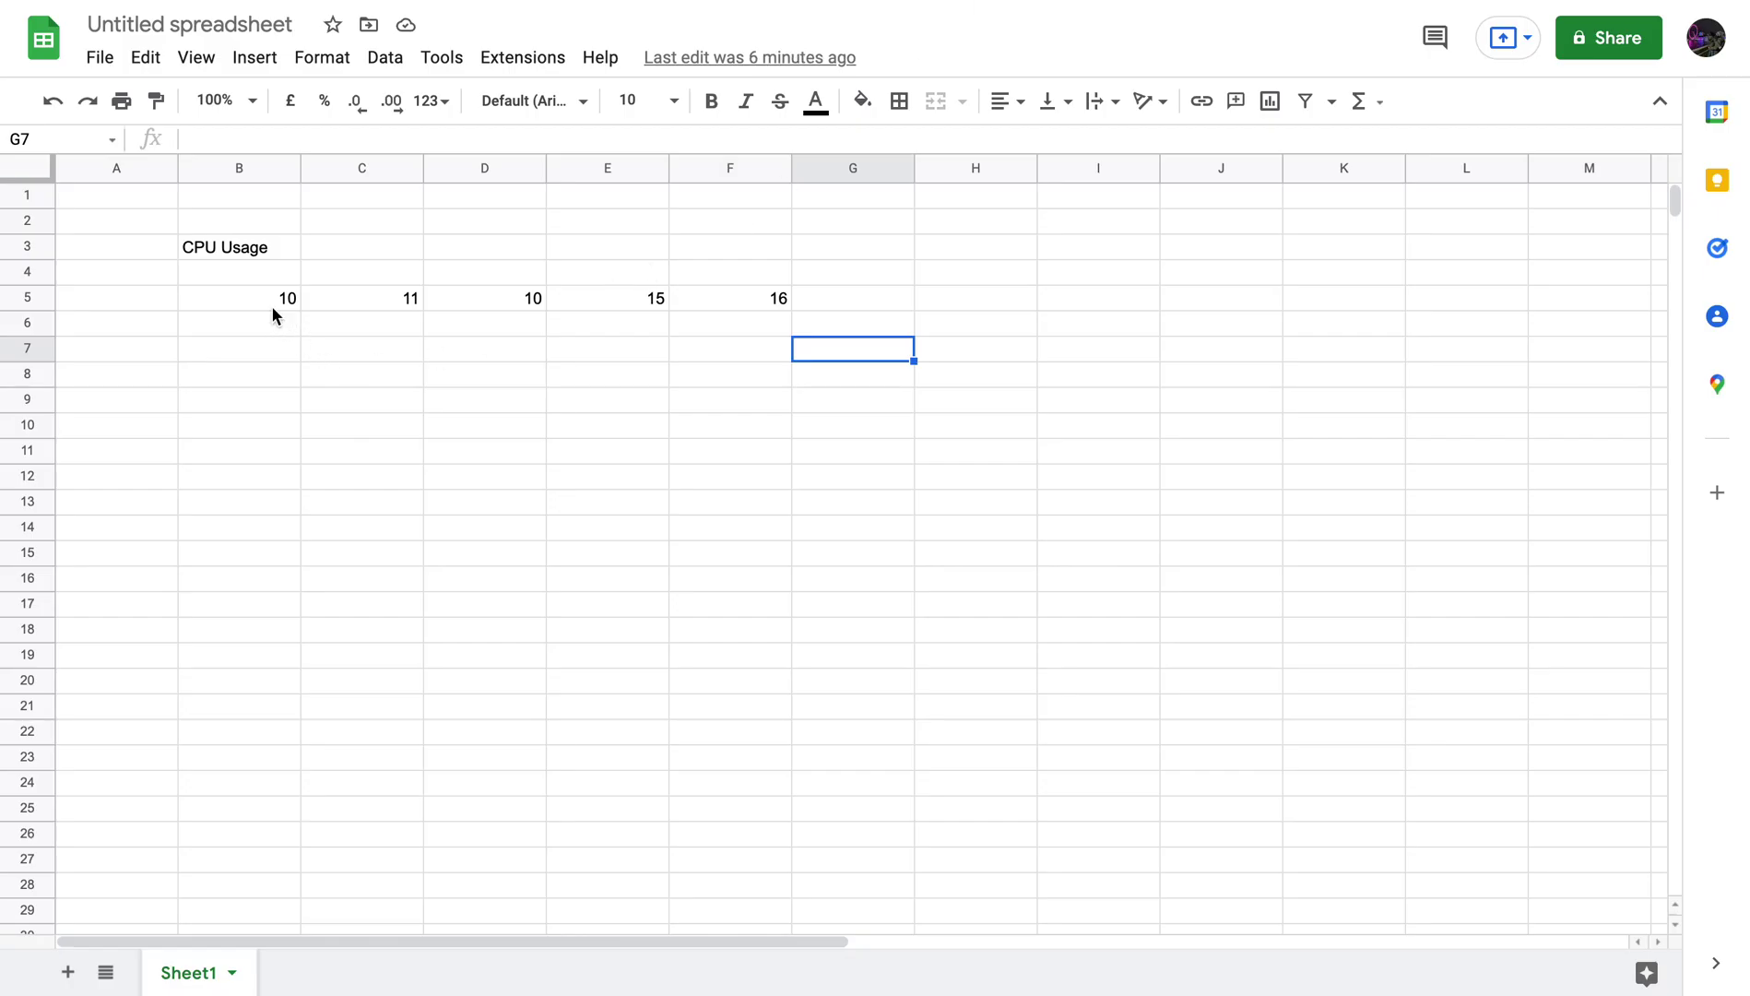
Step: Switch to the Google Sheets spreadsheet and examine the CPU Usage values in row 5, columns B to F
{"action": "left_click", "coordinate": [267, 299]}
{"action": "left_click", "coordinate": [340, 300]}
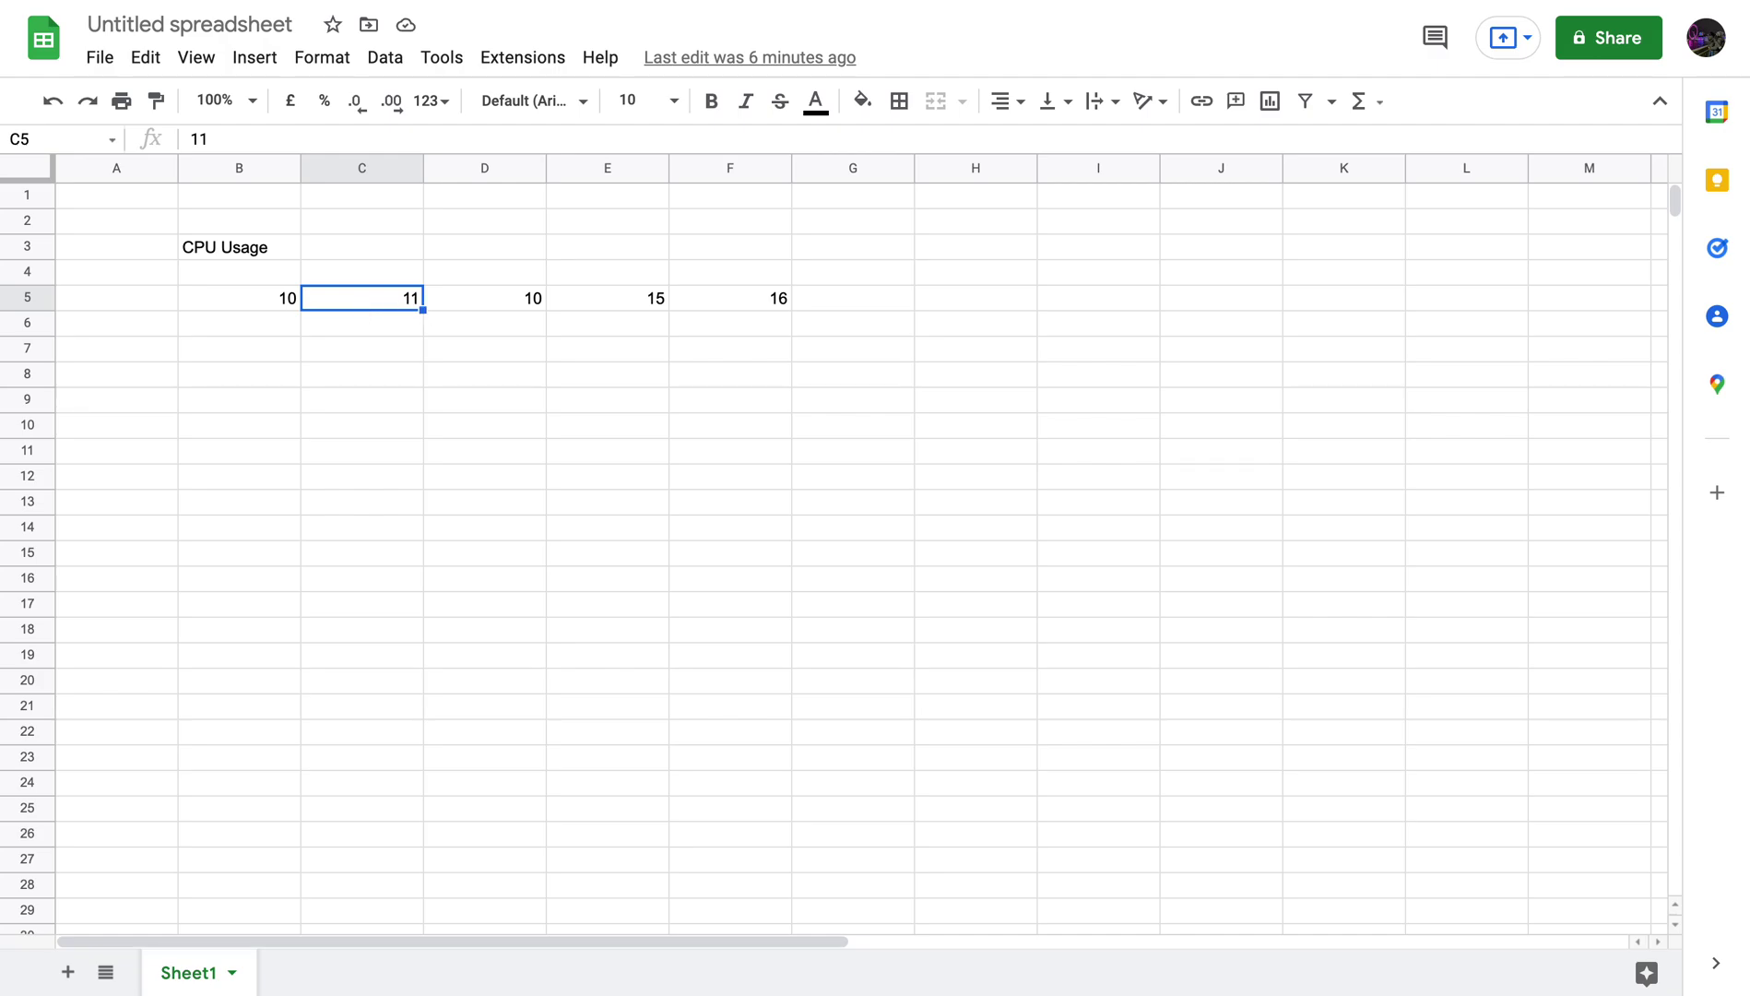
{"action": "left_click", "coordinate": [488, 303]}
{"action": "left_click", "coordinate": [273, 295]}
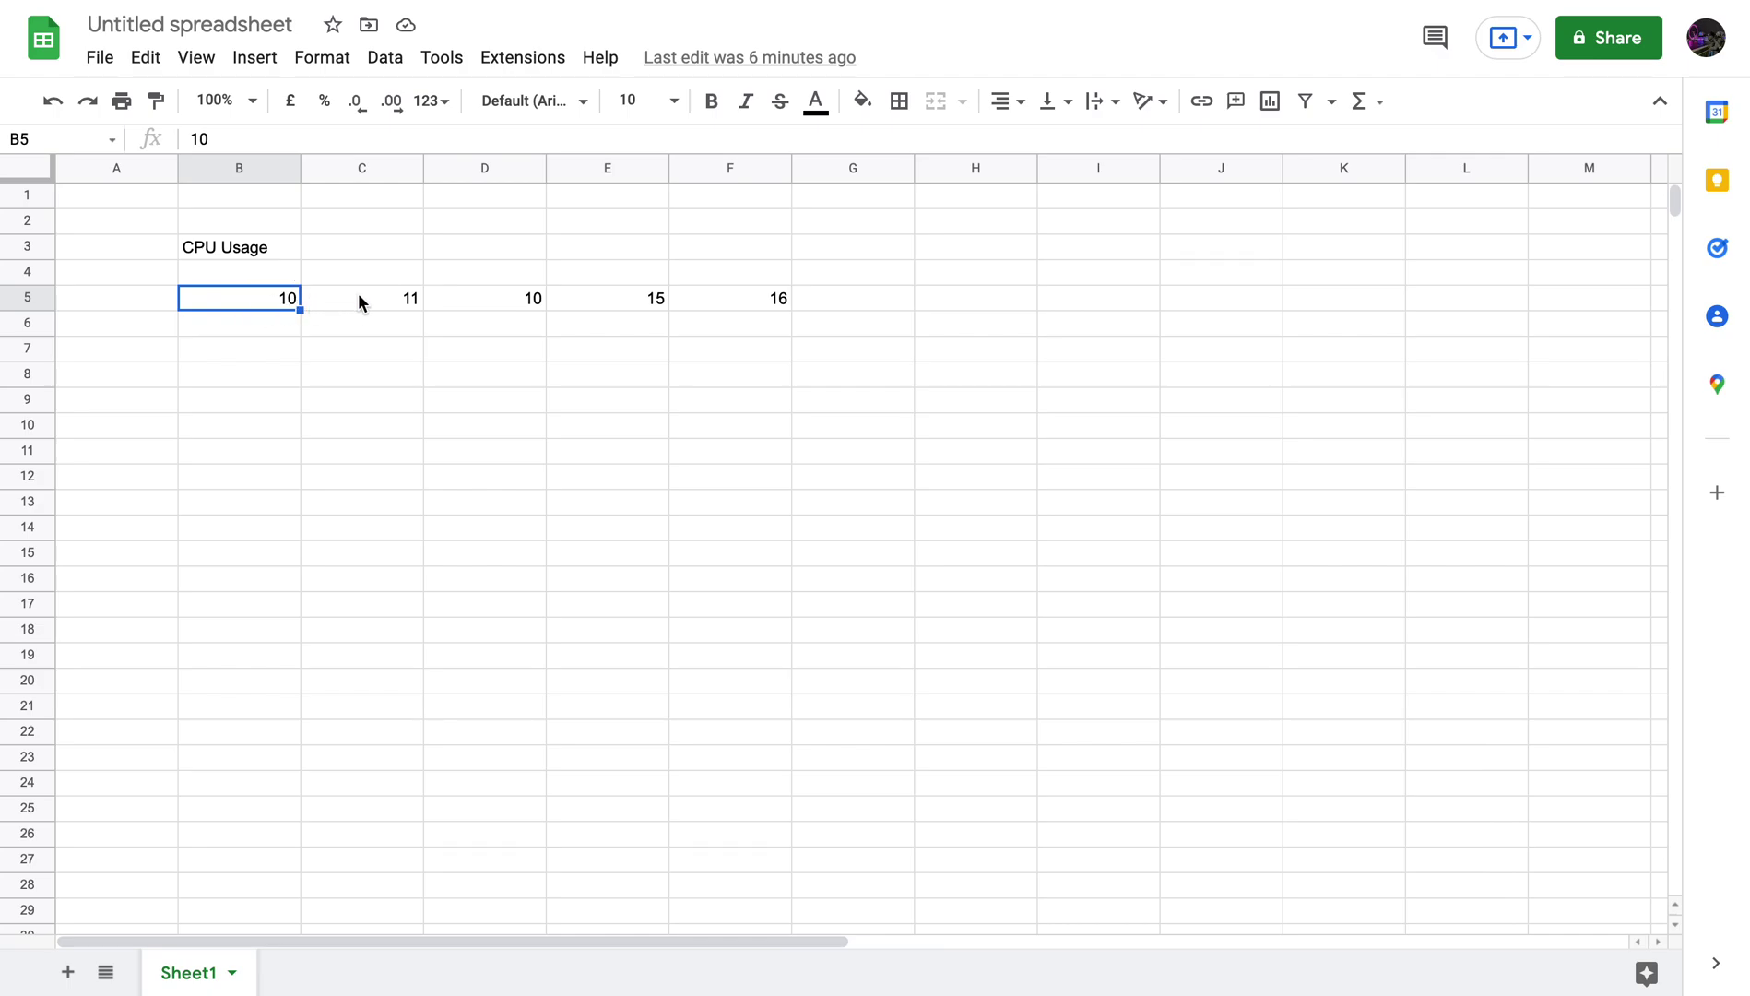
{"action": "left_click", "coordinate": [369, 295]}
{"action": "left_click", "coordinate": [276, 304]}
{"action": "left_click", "coordinate": [724, 301]}
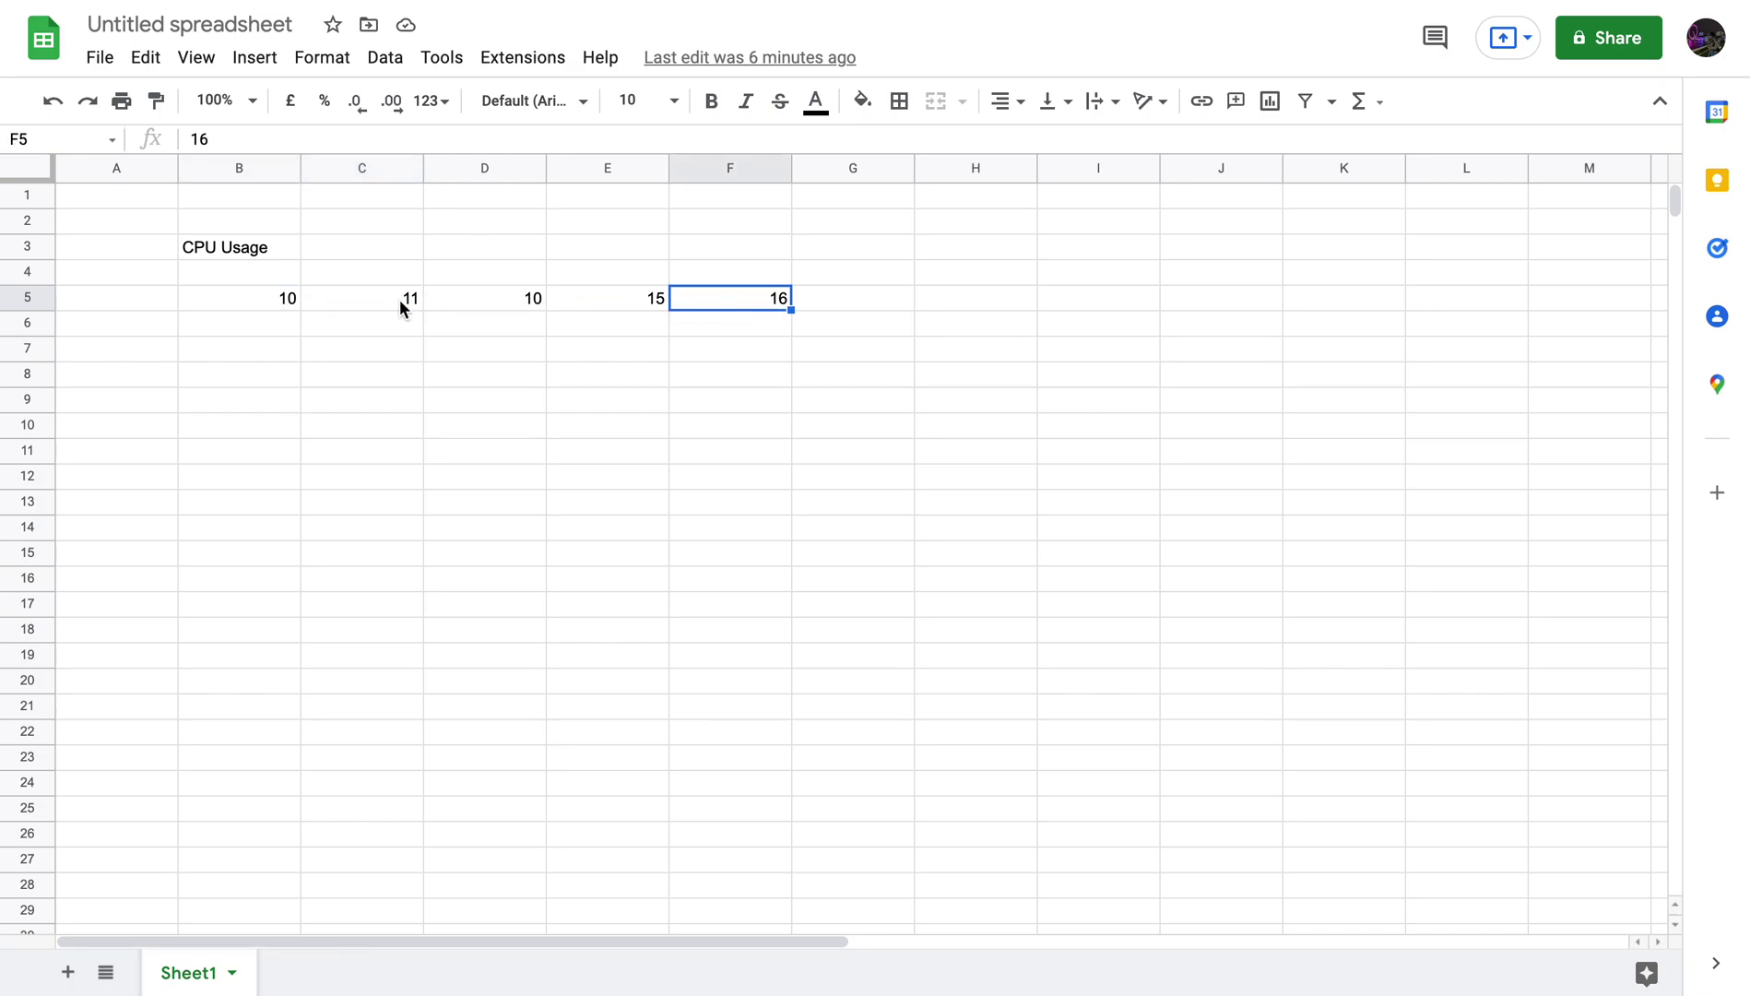
Step: Enter the label SMA5 in cell G7 of the spreadsheet
{"action": "left_click", "coordinate": [826, 328]}
{"action": "left_click", "coordinate": [831, 353]}
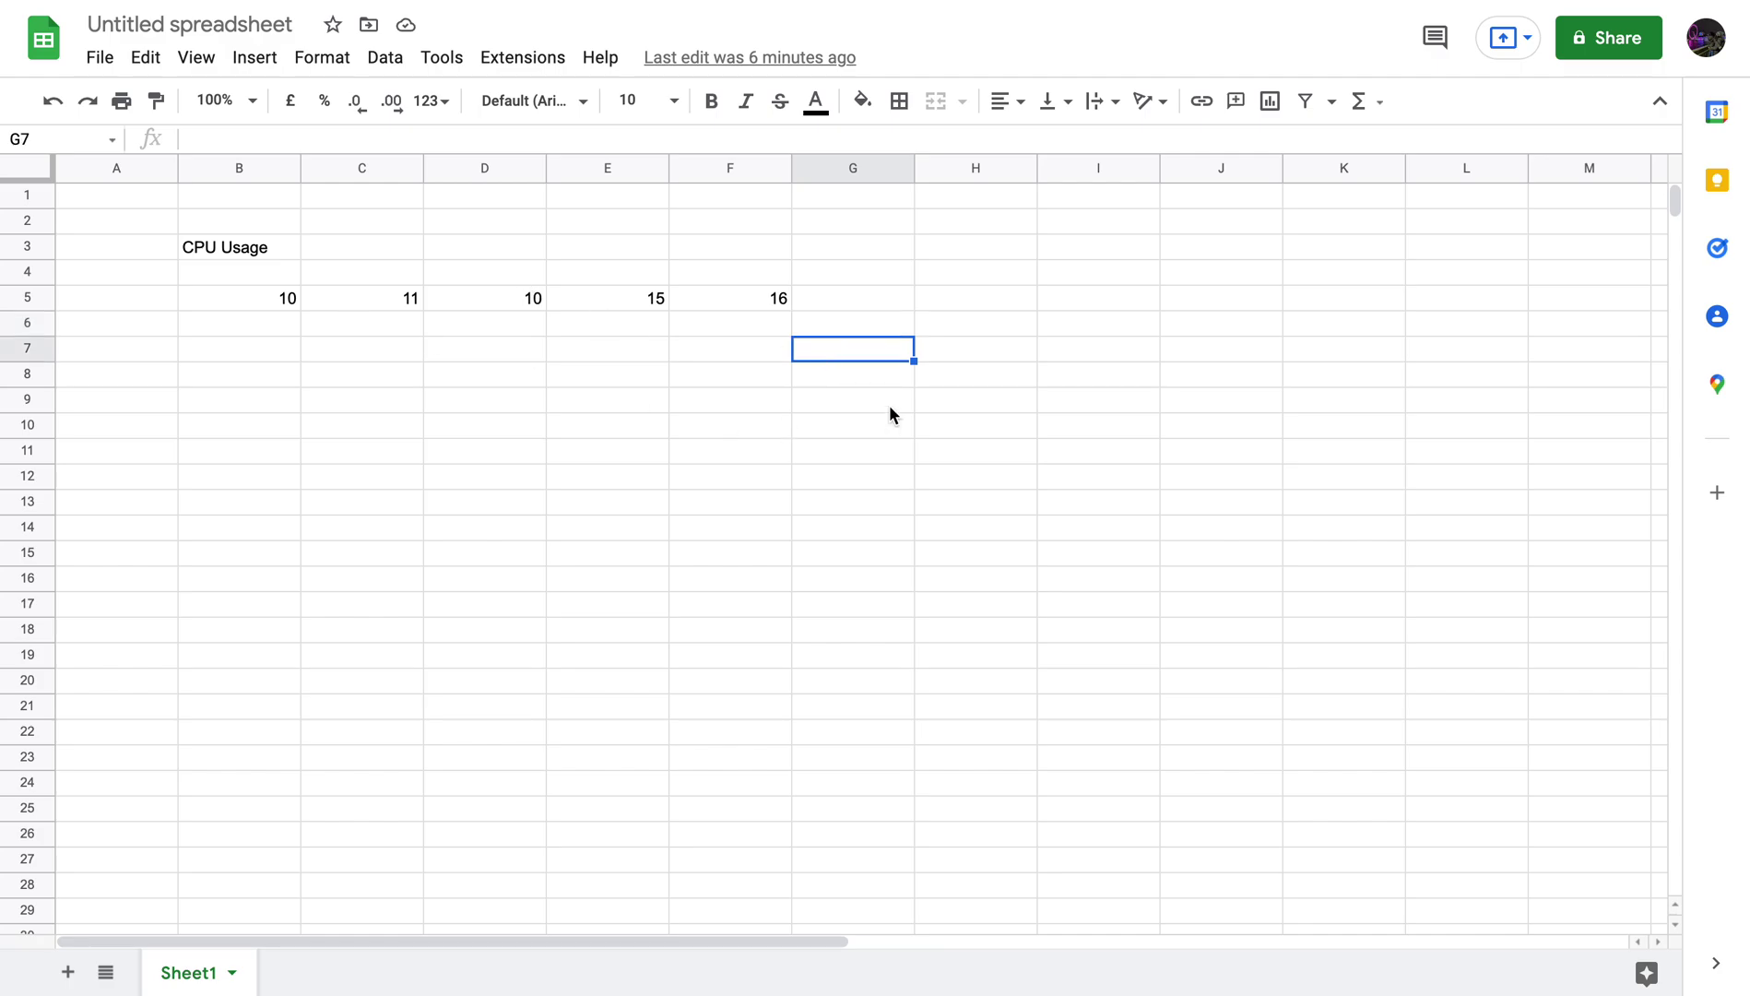
{"action": "type", "text": "SMA"}
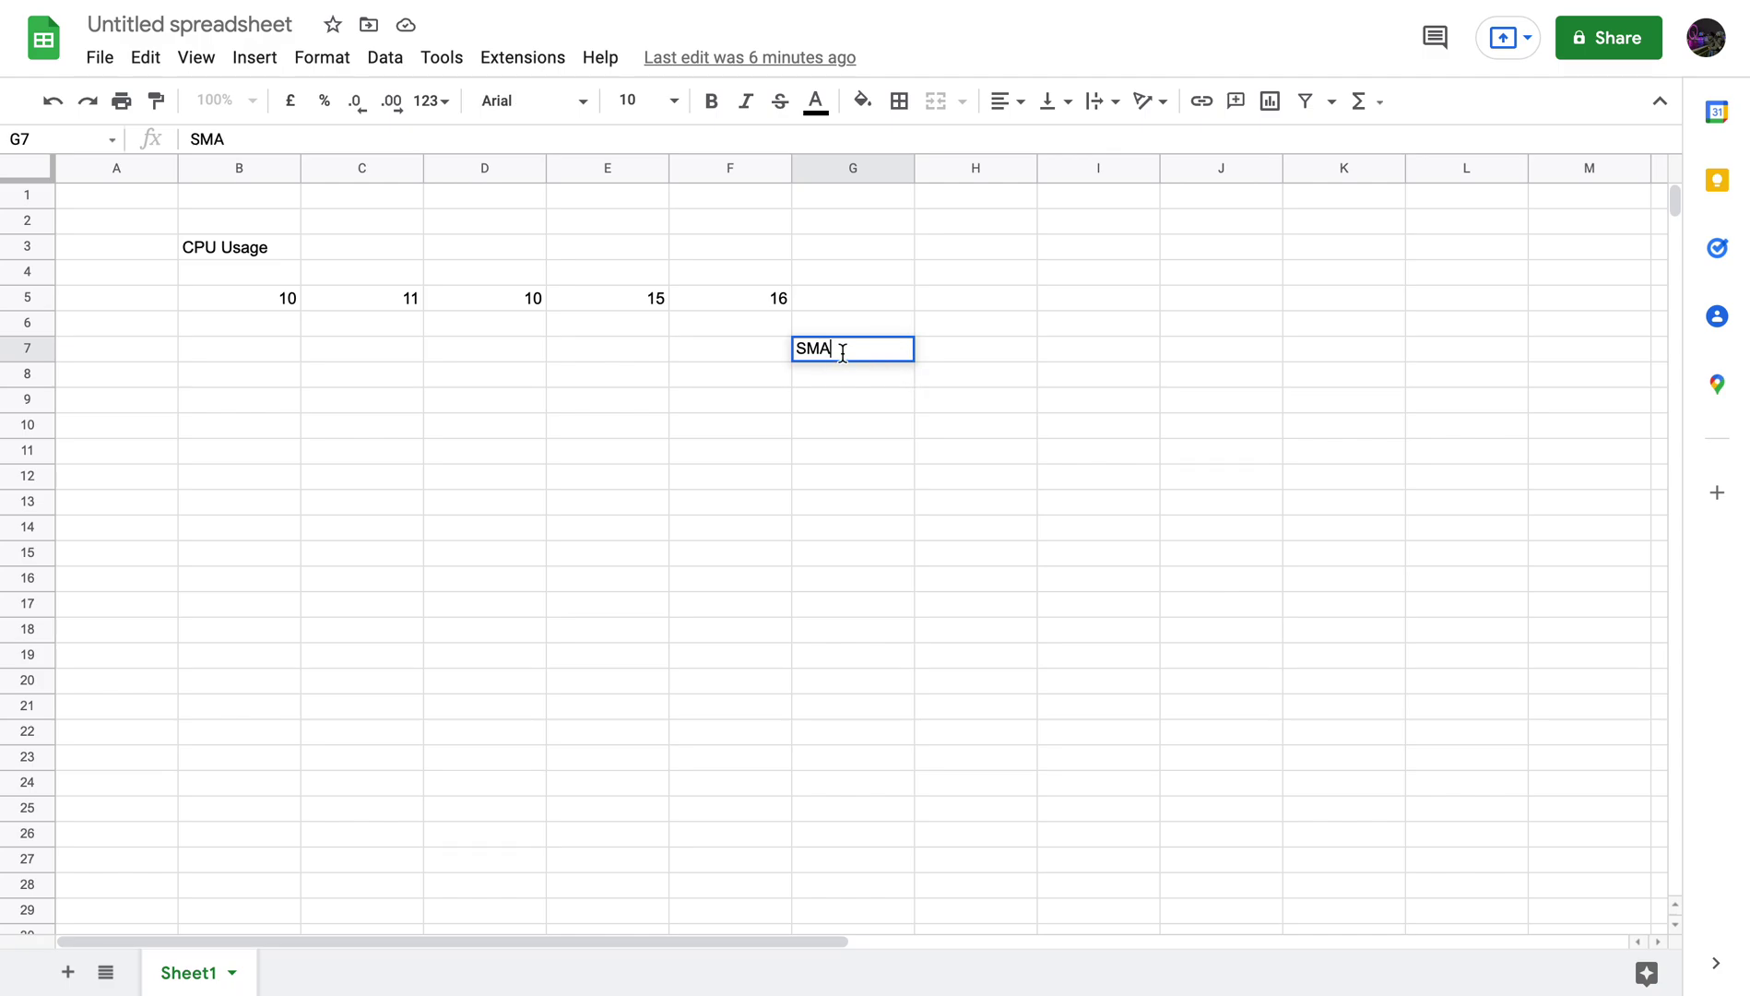
{"action": "type", "text": "5"}
Step: Select the five CPU usage values in B5:F5 and extend the G7 text to "SMA5=sum/5"
{"action": "left_click", "coordinate": [273, 302]}
{"action": "left_click_drag", "start_coordinate": [745, 308], "coordinate": [285, 297]}
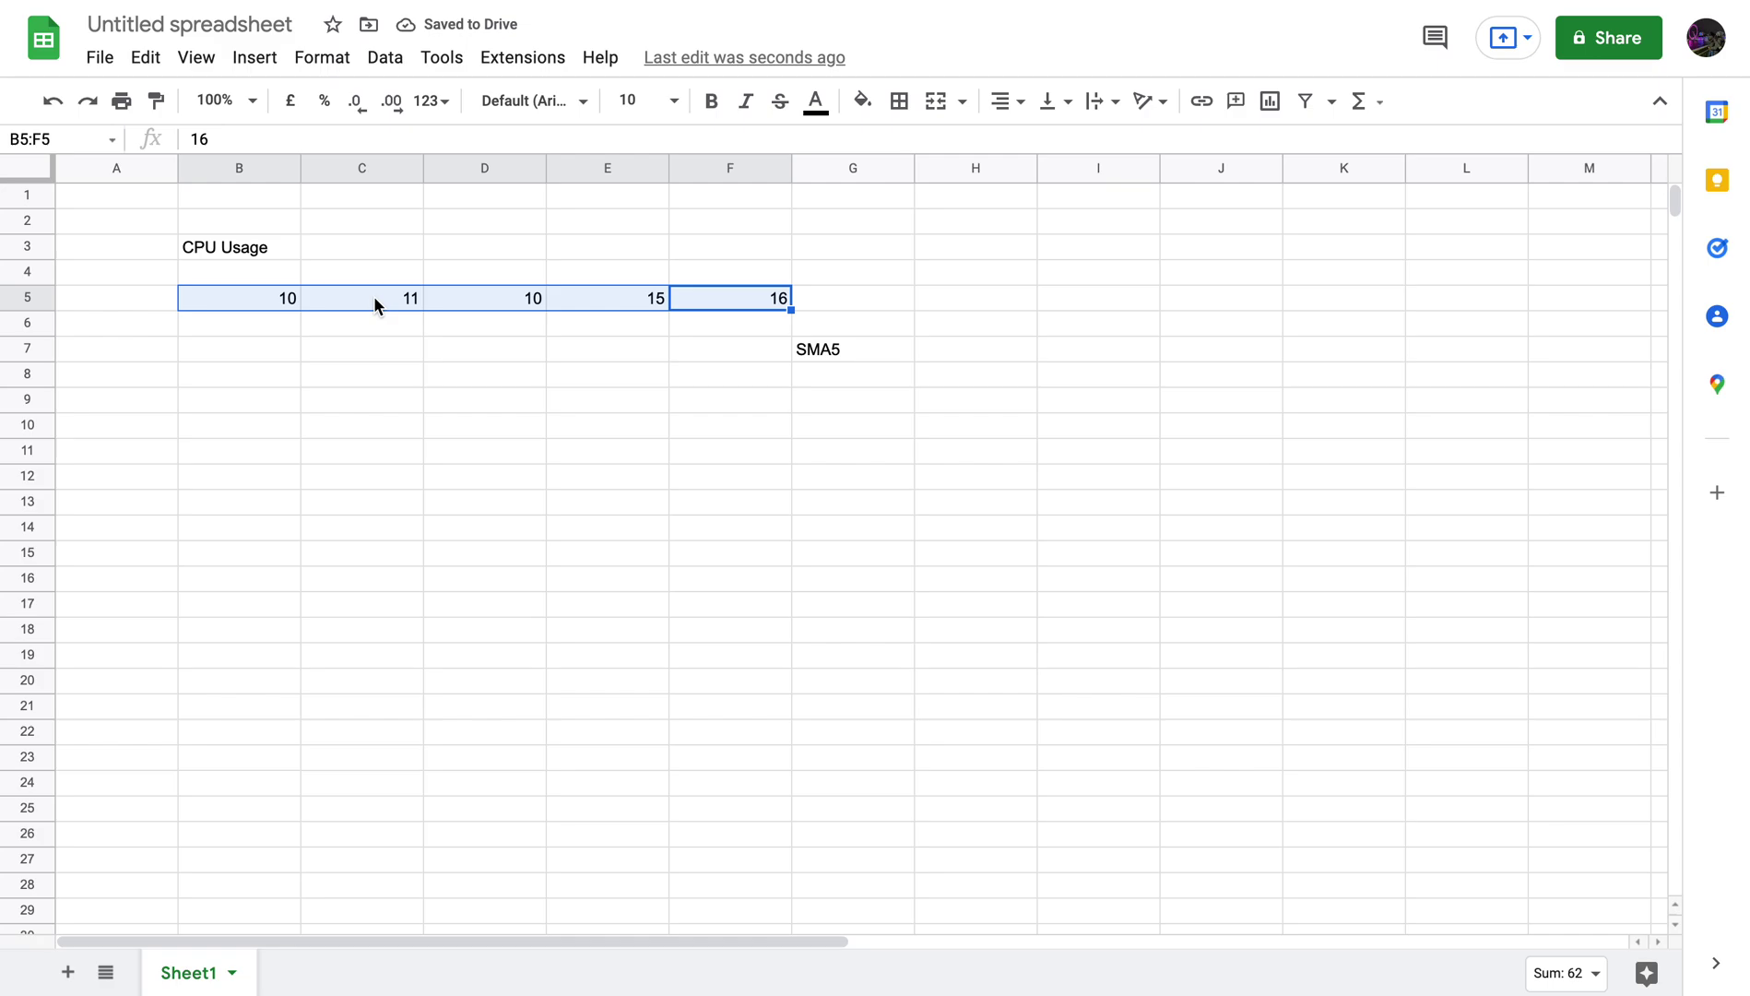
{"action": "double_click", "coordinate": [883, 348]}
{"action": "type", "text": "="}
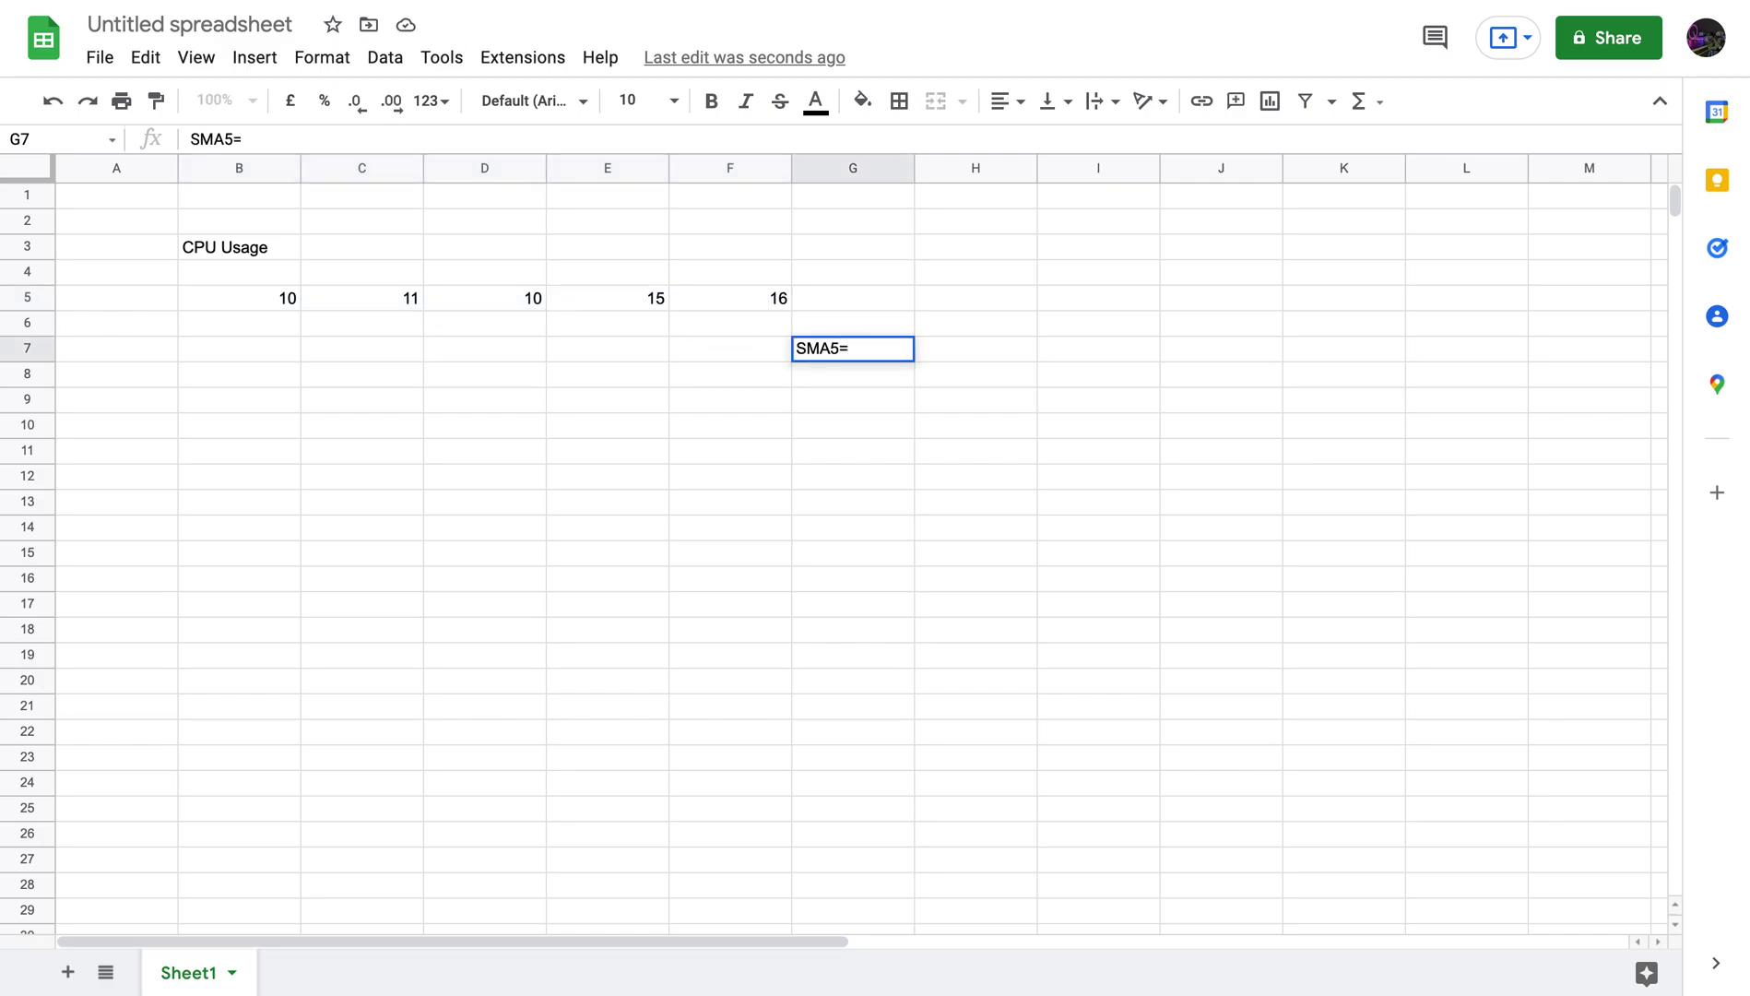
{"action": "type", "text": "sum/5"}
{"action": "left_click", "coordinate": [851, 372]}
{"action": "left_click", "coordinate": [846, 351]}
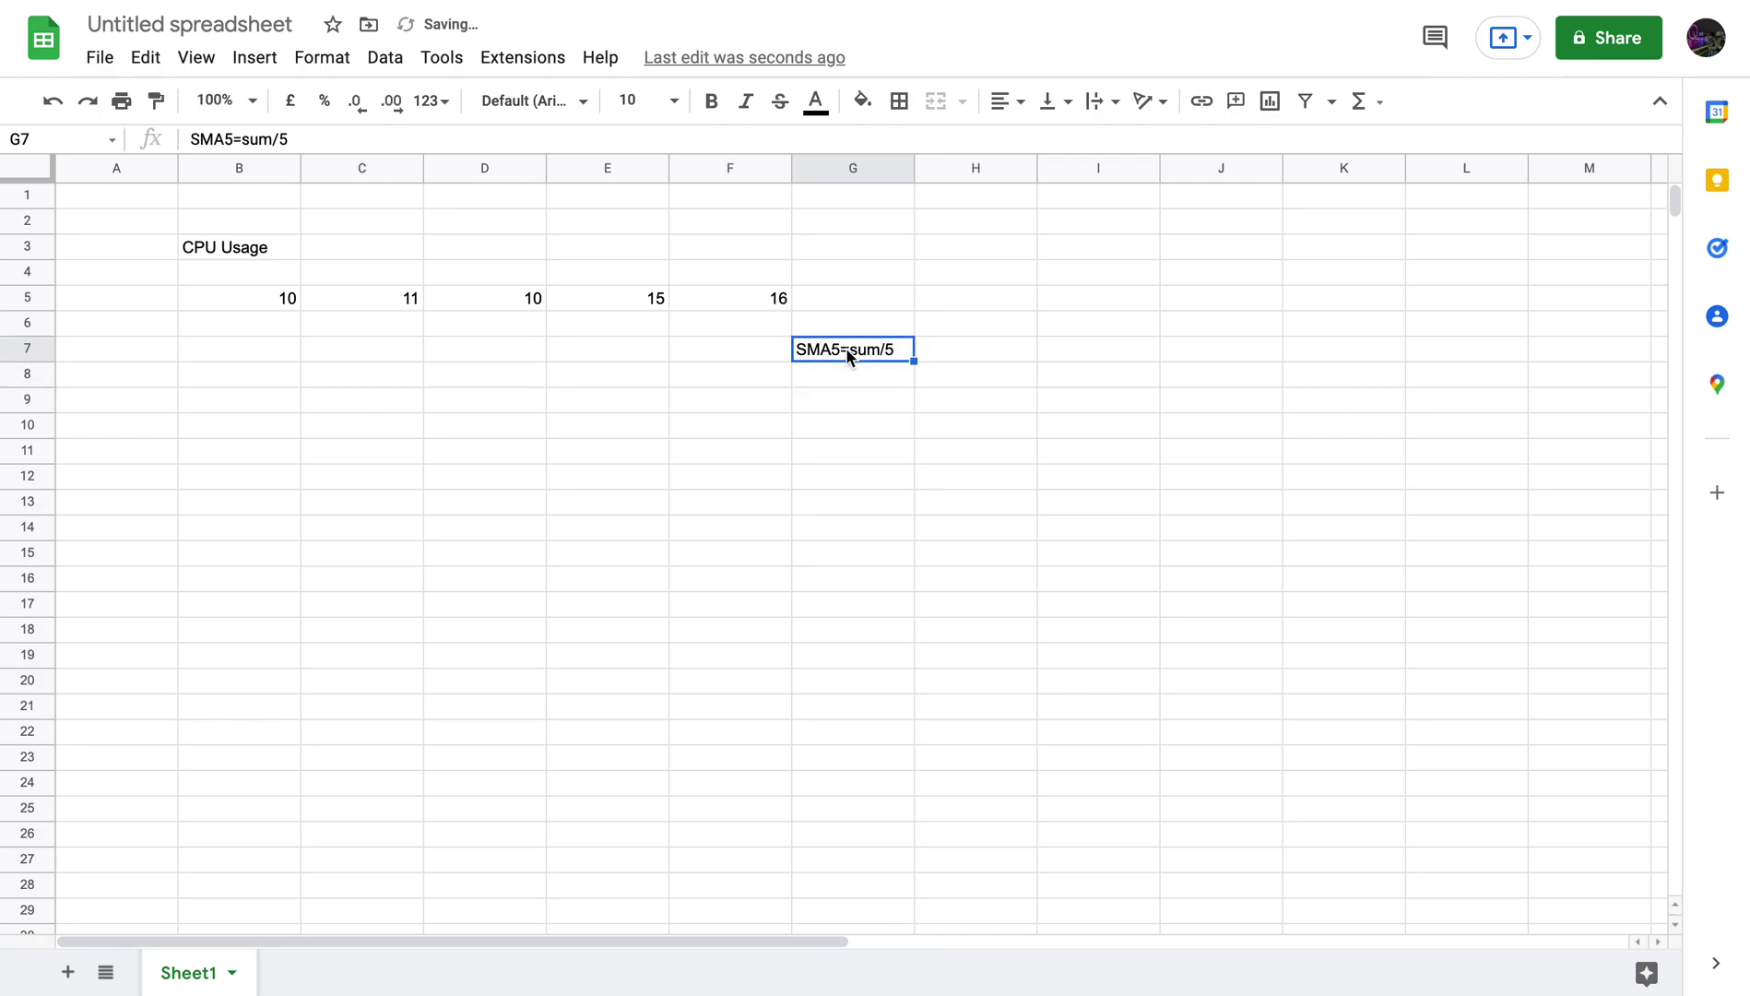
Step: Add 17 as a new CPU usage value in cell G5
{"action": "left_click", "coordinate": [835, 297]}
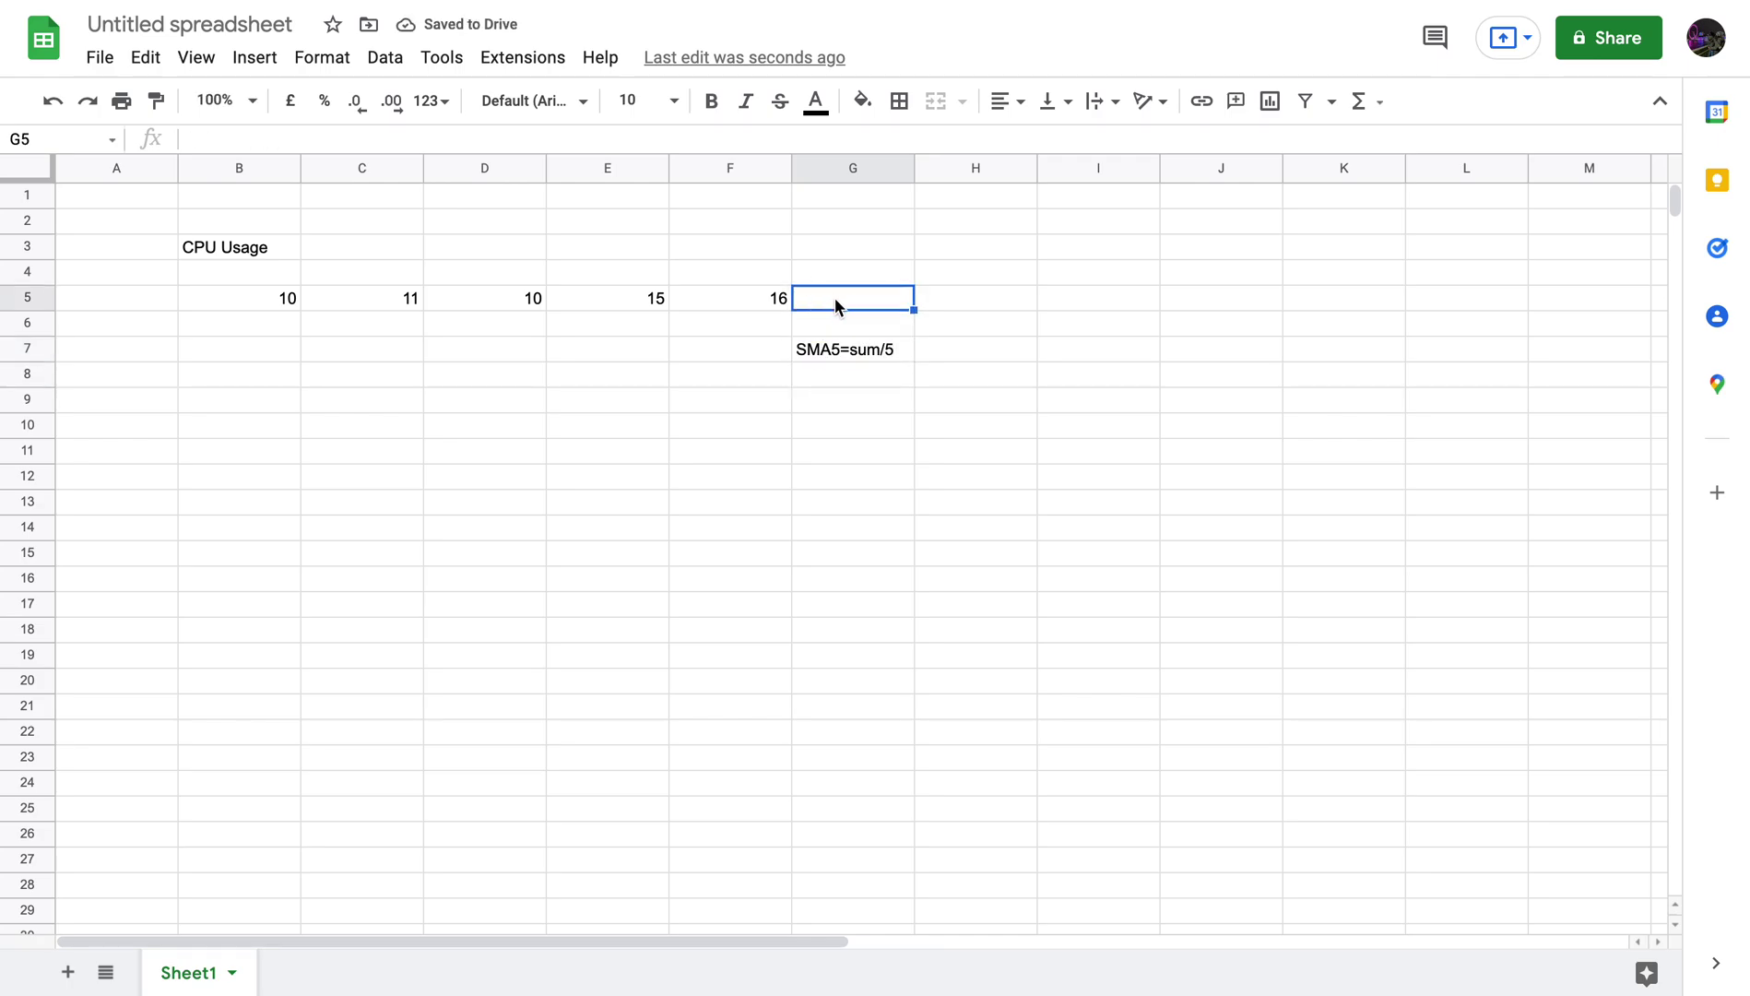
{"action": "left_click", "coordinate": [821, 301]}
{"action": "left_click", "coordinate": [838, 356]}
{"action": "left_click", "coordinate": [841, 295]}
{"action": "type", "text": "17"}
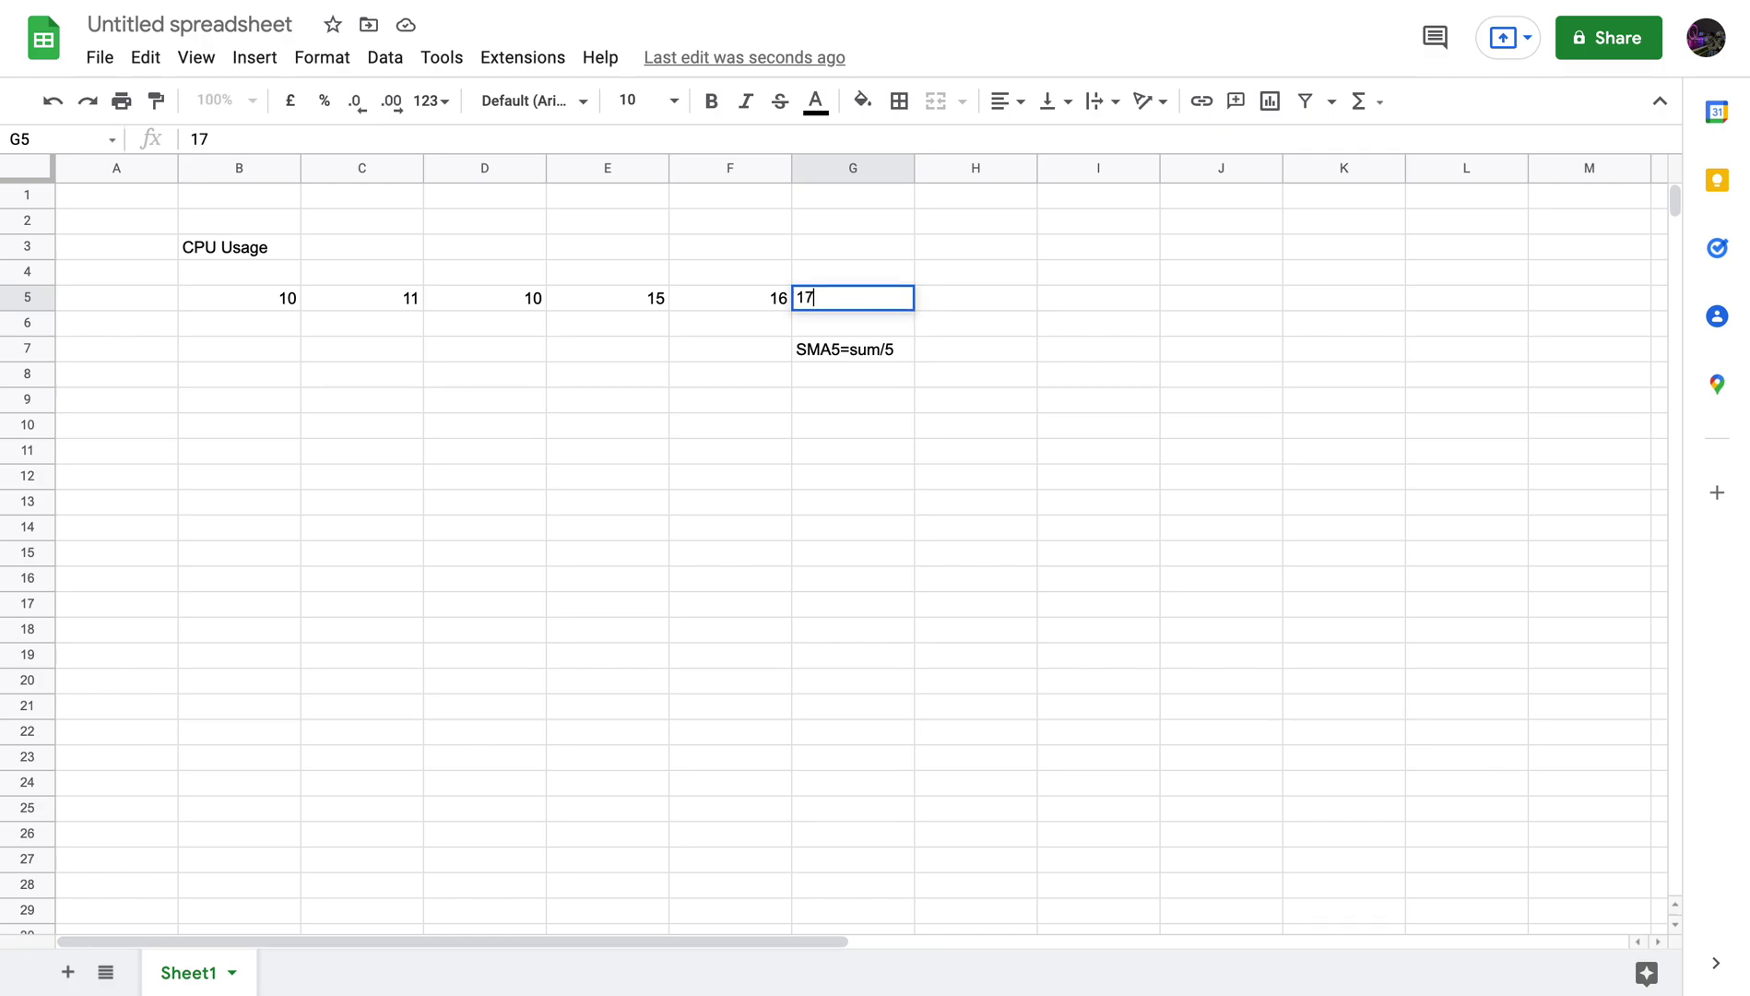
{"action": "left_click", "coordinate": [877, 349]}
{"action": "left_click", "coordinate": [863, 305]}
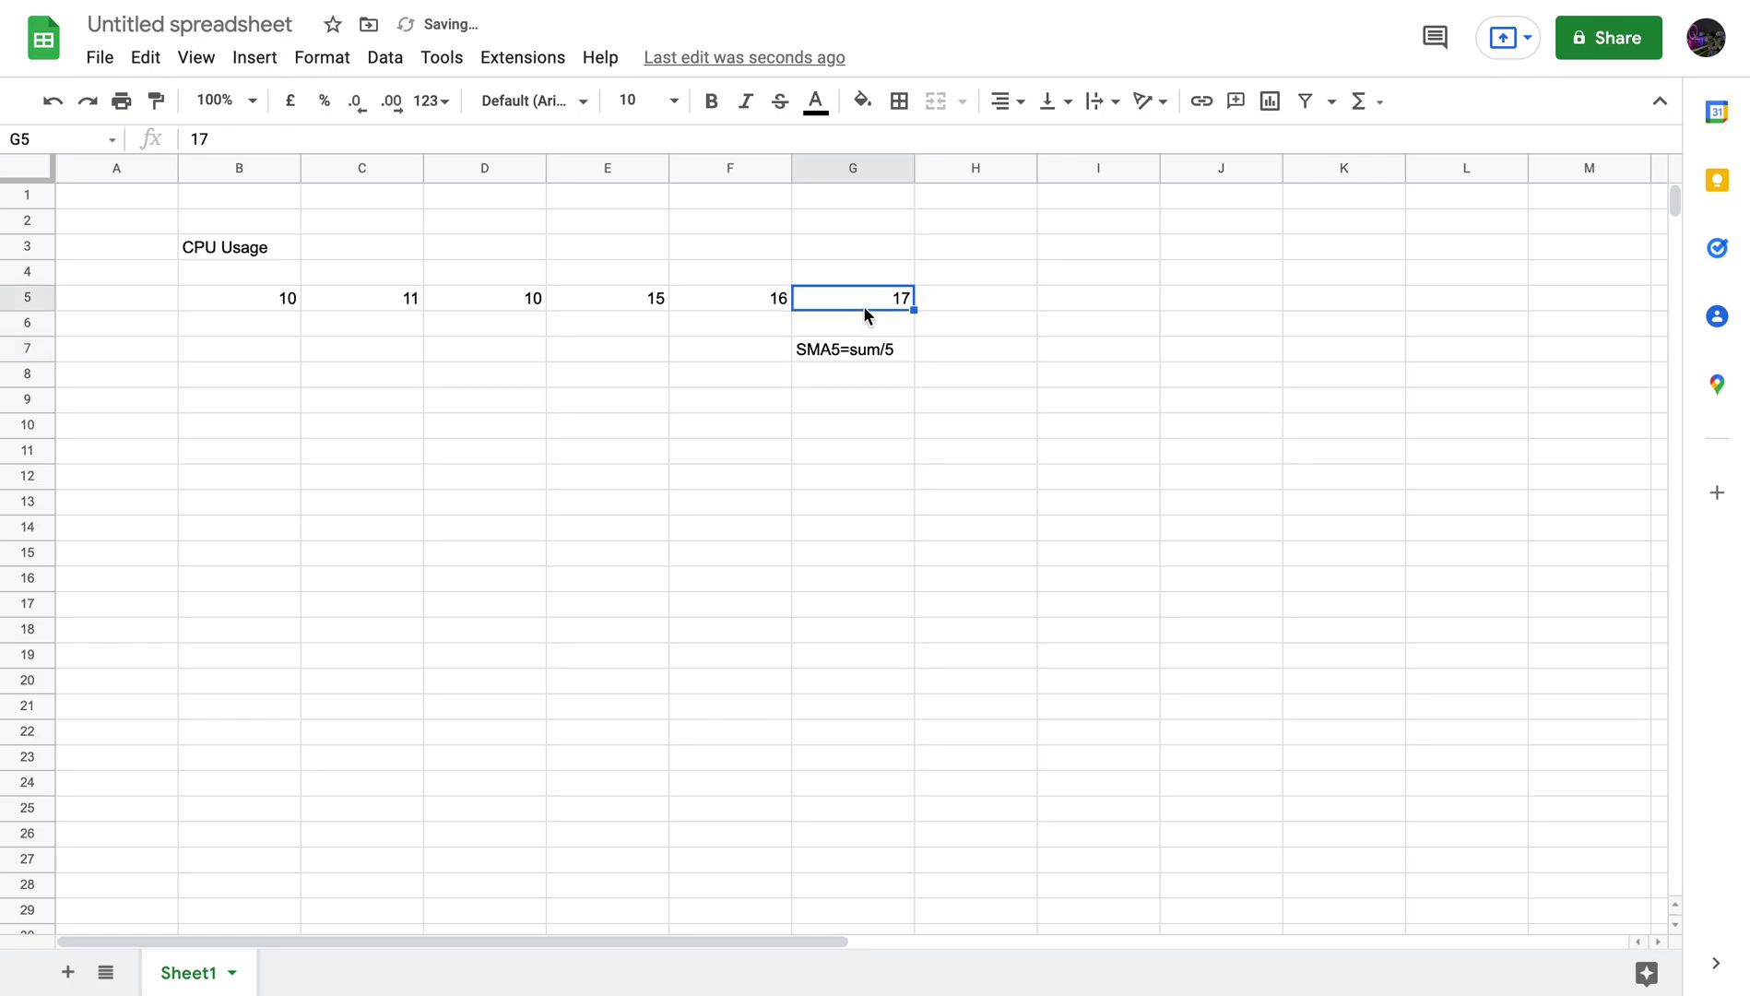
Step: Trace which five most recent CPU usage values the SMA5 covers, selecting C5:G5 and comparing with the SMA5 note
{"action": "left_click", "coordinate": [858, 352]}
{"action": "left_click", "coordinate": [845, 296]}
{"action": "left_click", "coordinate": [844, 301]}
{"action": "left_click", "coordinate": [742, 296]}
{"action": "left_click", "coordinate": [627, 297]}
{"action": "left_click", "coordinate": [511, 295]}
{"action": "left_click", "coordinate": [393, 293]}
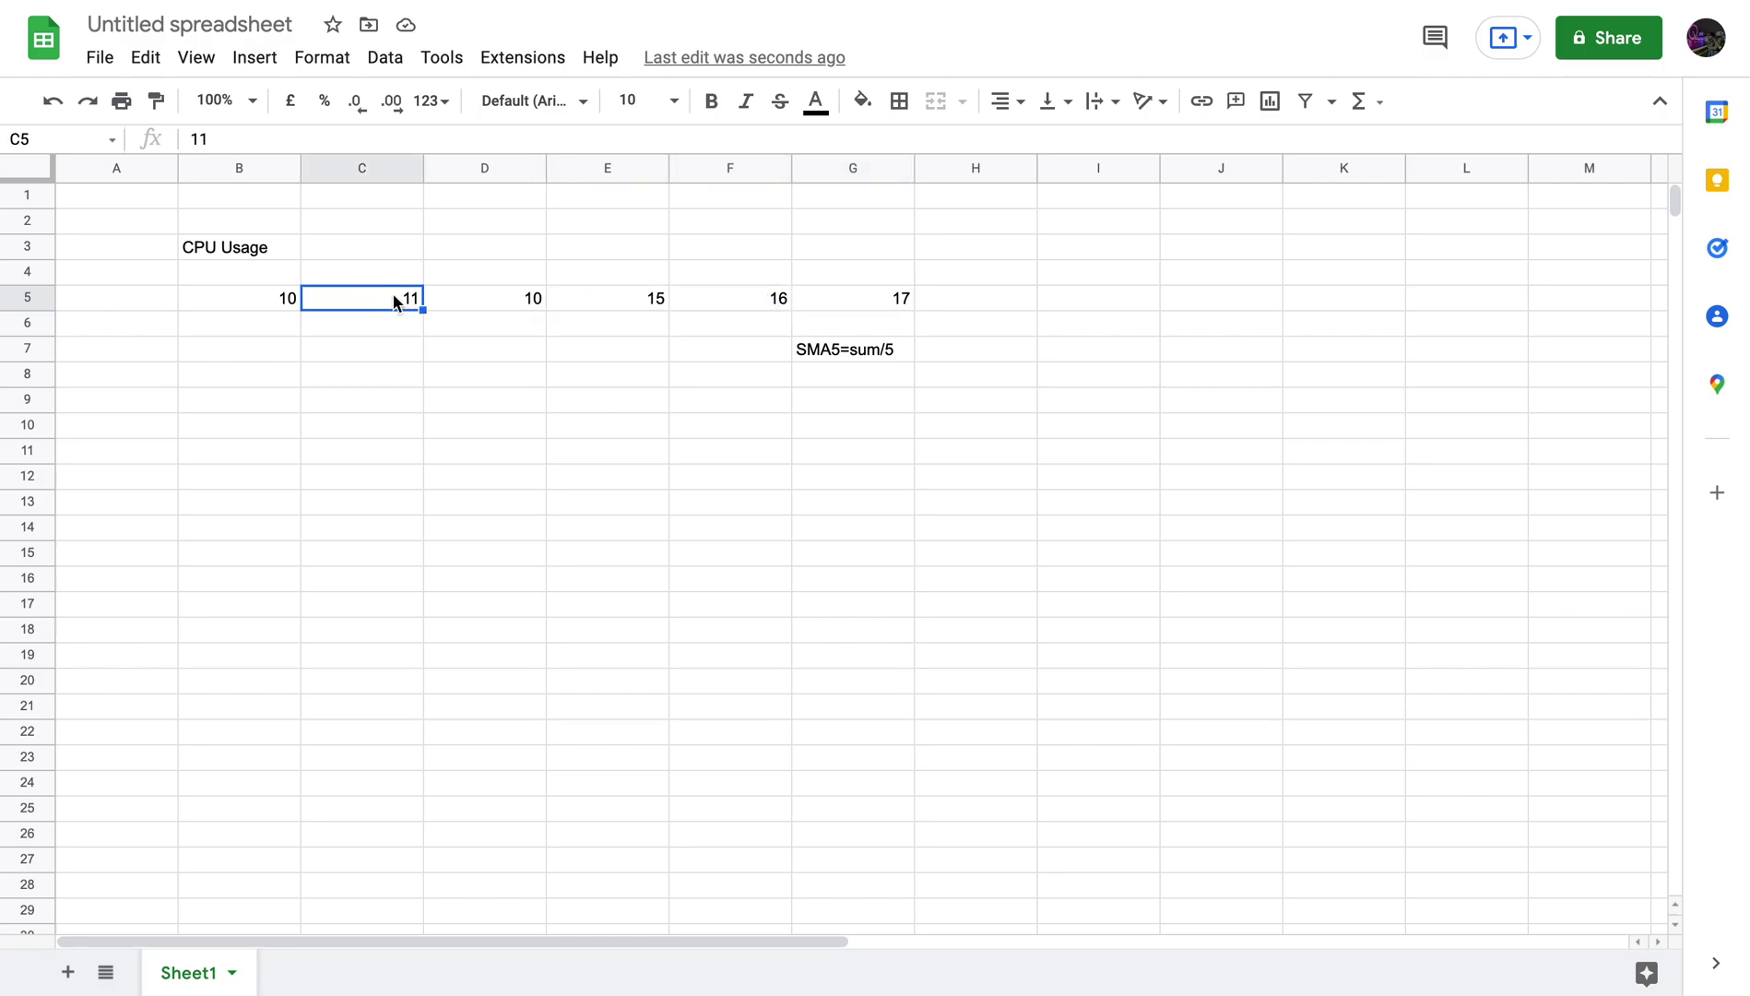
{"action": "left_click", "coordinate": [284, 300]}
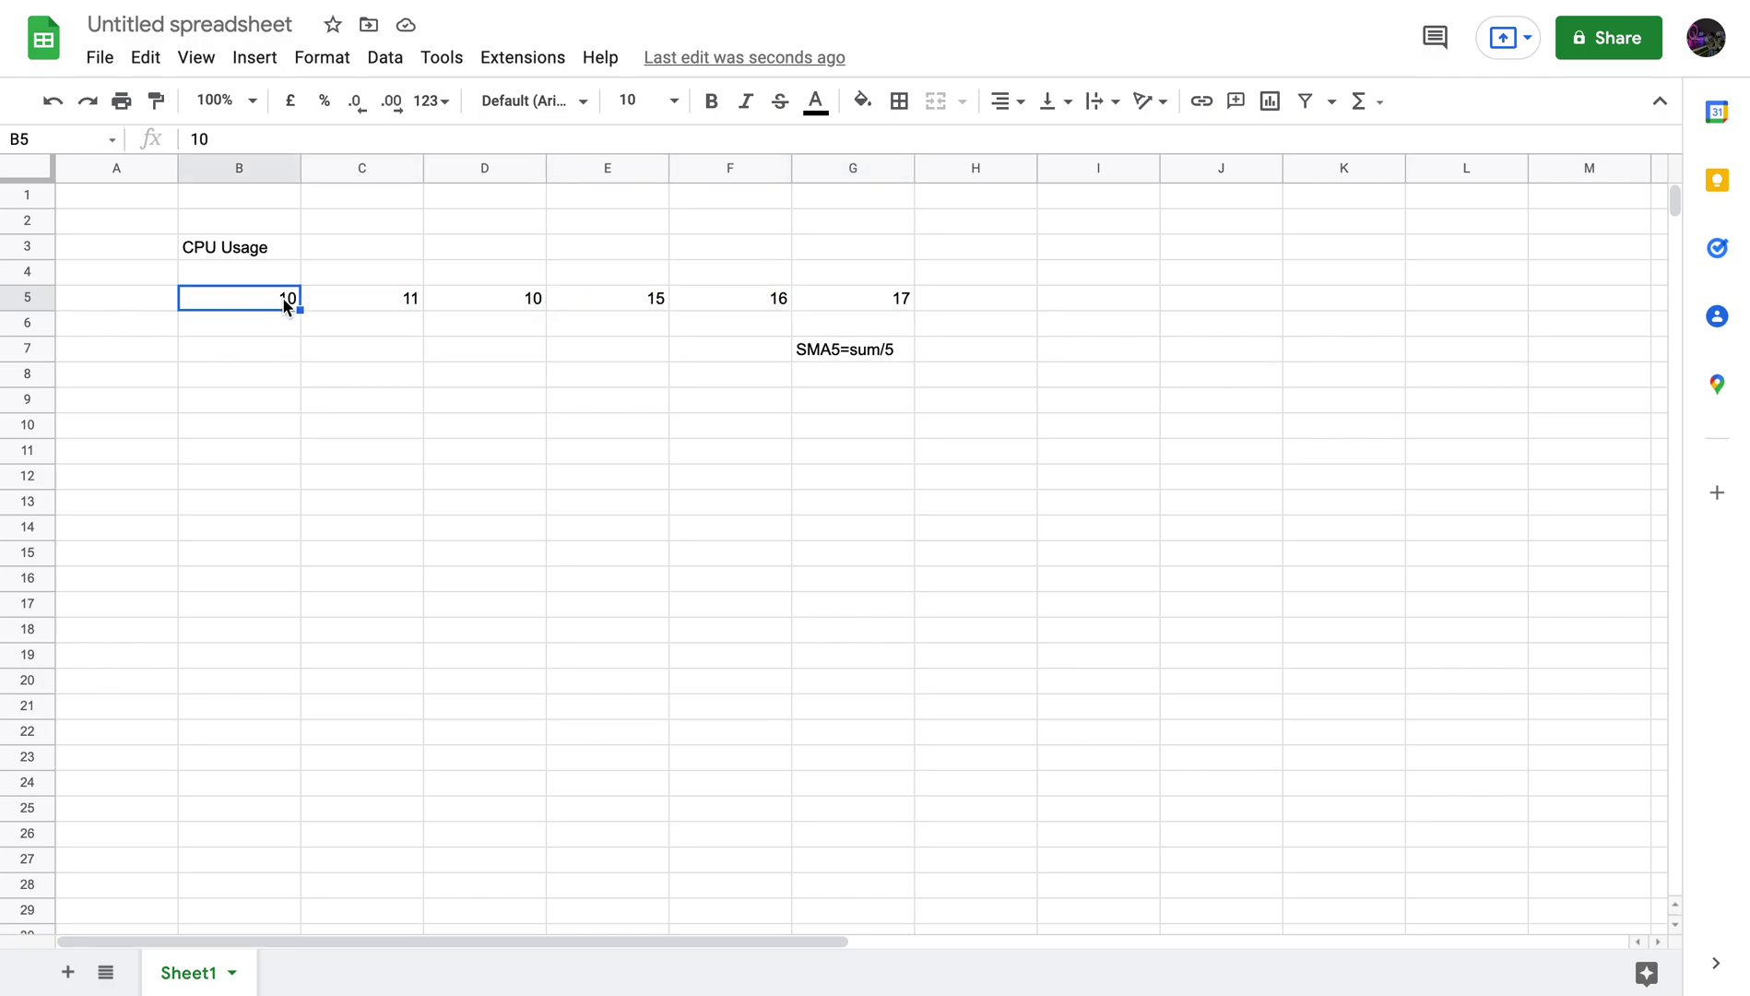
{"action": "left_click", "coordinate": [382, 307]}
{"action": "left_click_drag", "start_coordinate": [818, 300], "coordinate": [396, 314]}
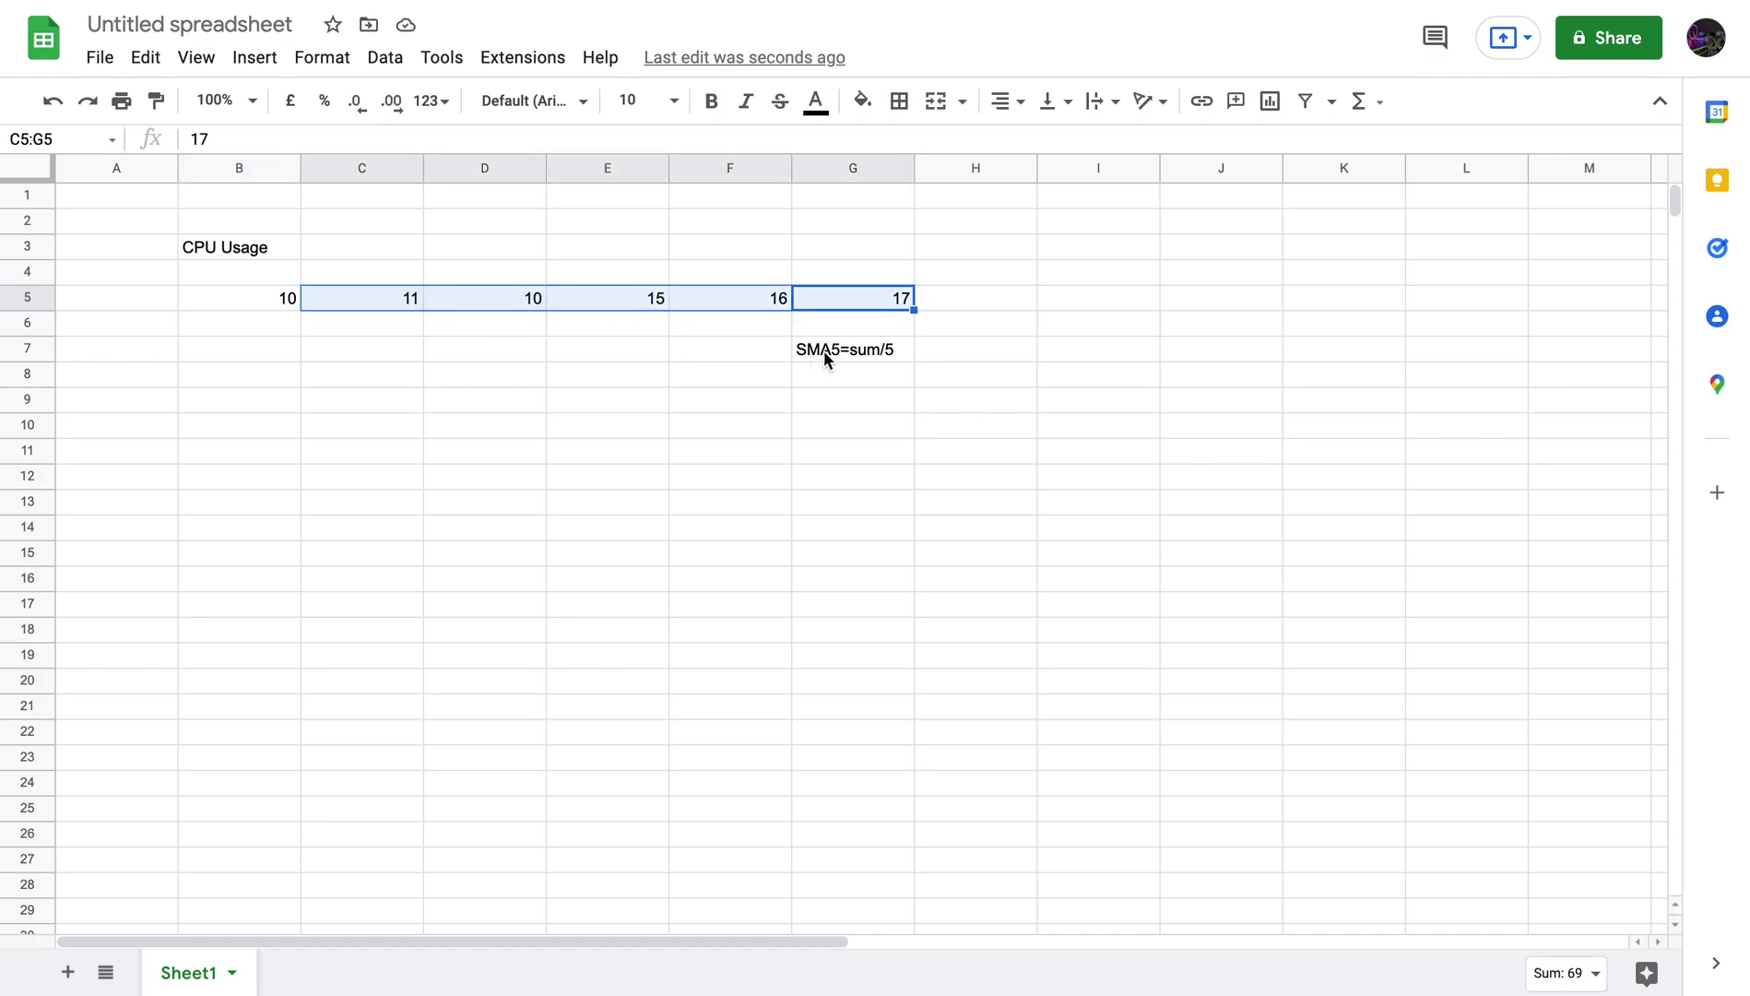
{"action": "left_click", "coordinate": [893, 352]}
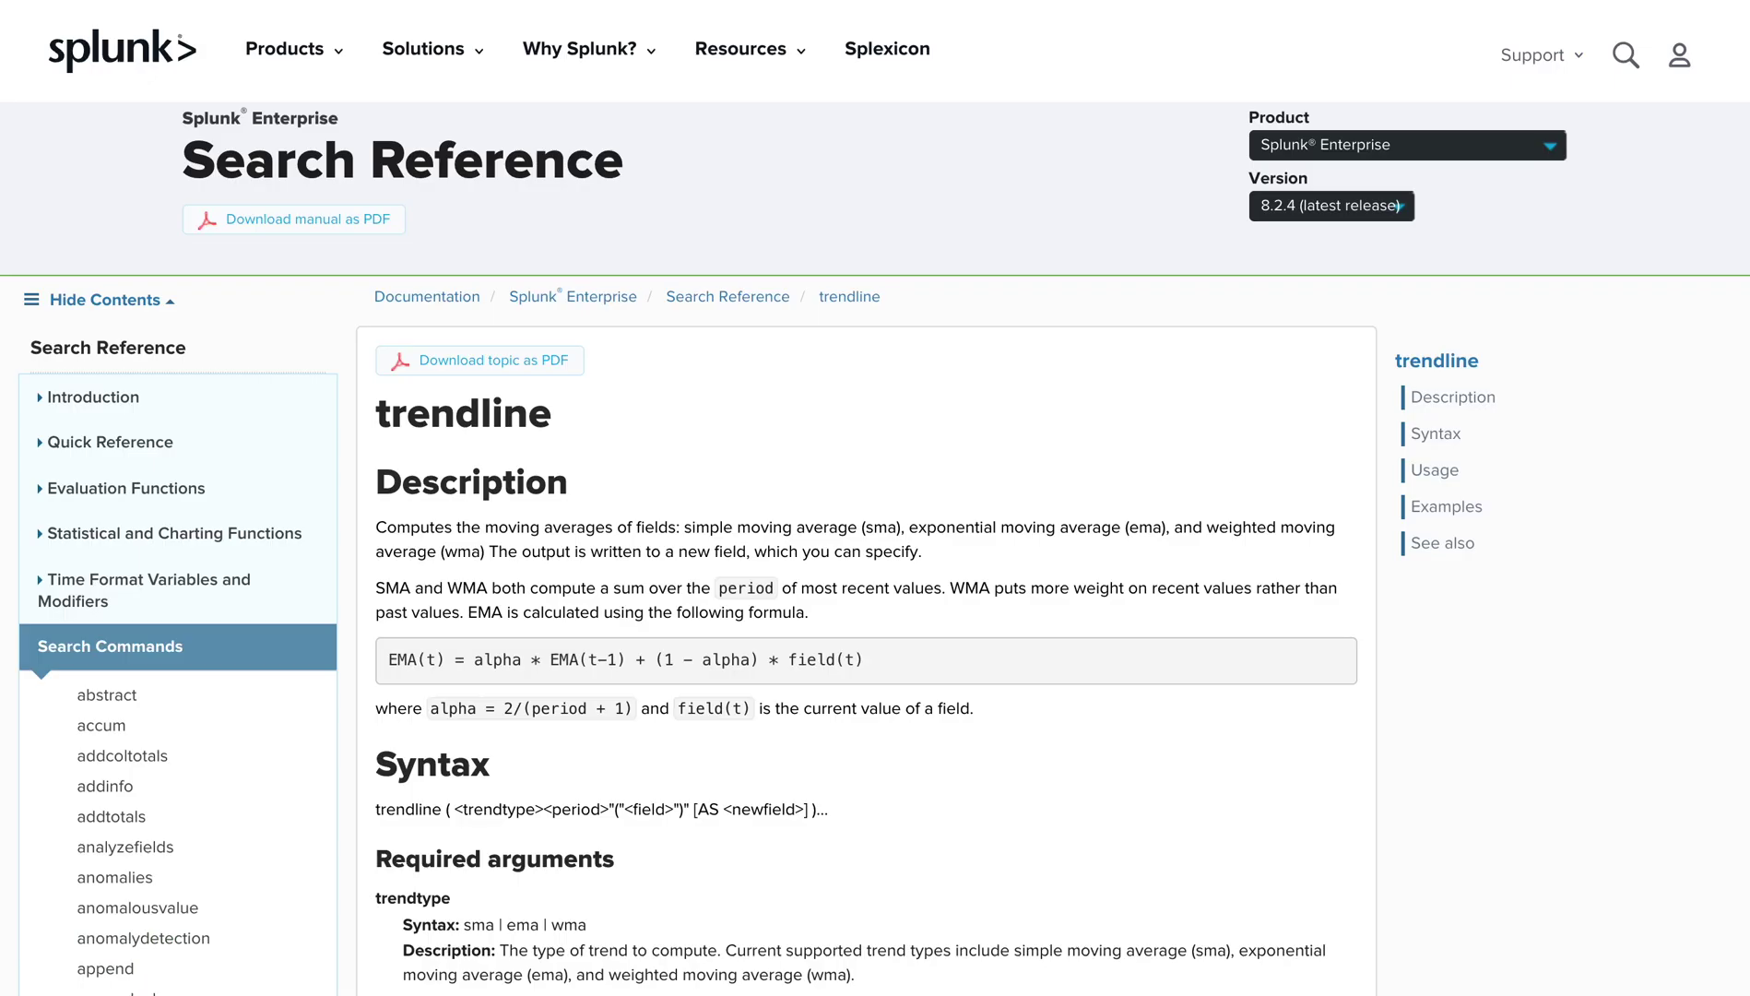
Step: Compare the SMA and WMA explanation in the Splunk trendline documentation with the newest CPU usage value in the spreadsheet
{"action": "double_click", "coordinate": [394, 588]}
{"action": "left_click", "coordinate": [466, 593]}
{"action": "double_click", "coordinate": [465, 588]}
{"action": "double_click", "coordinate": [385, 589]}
{"action": "key", "text": "ctrl+Tab"}
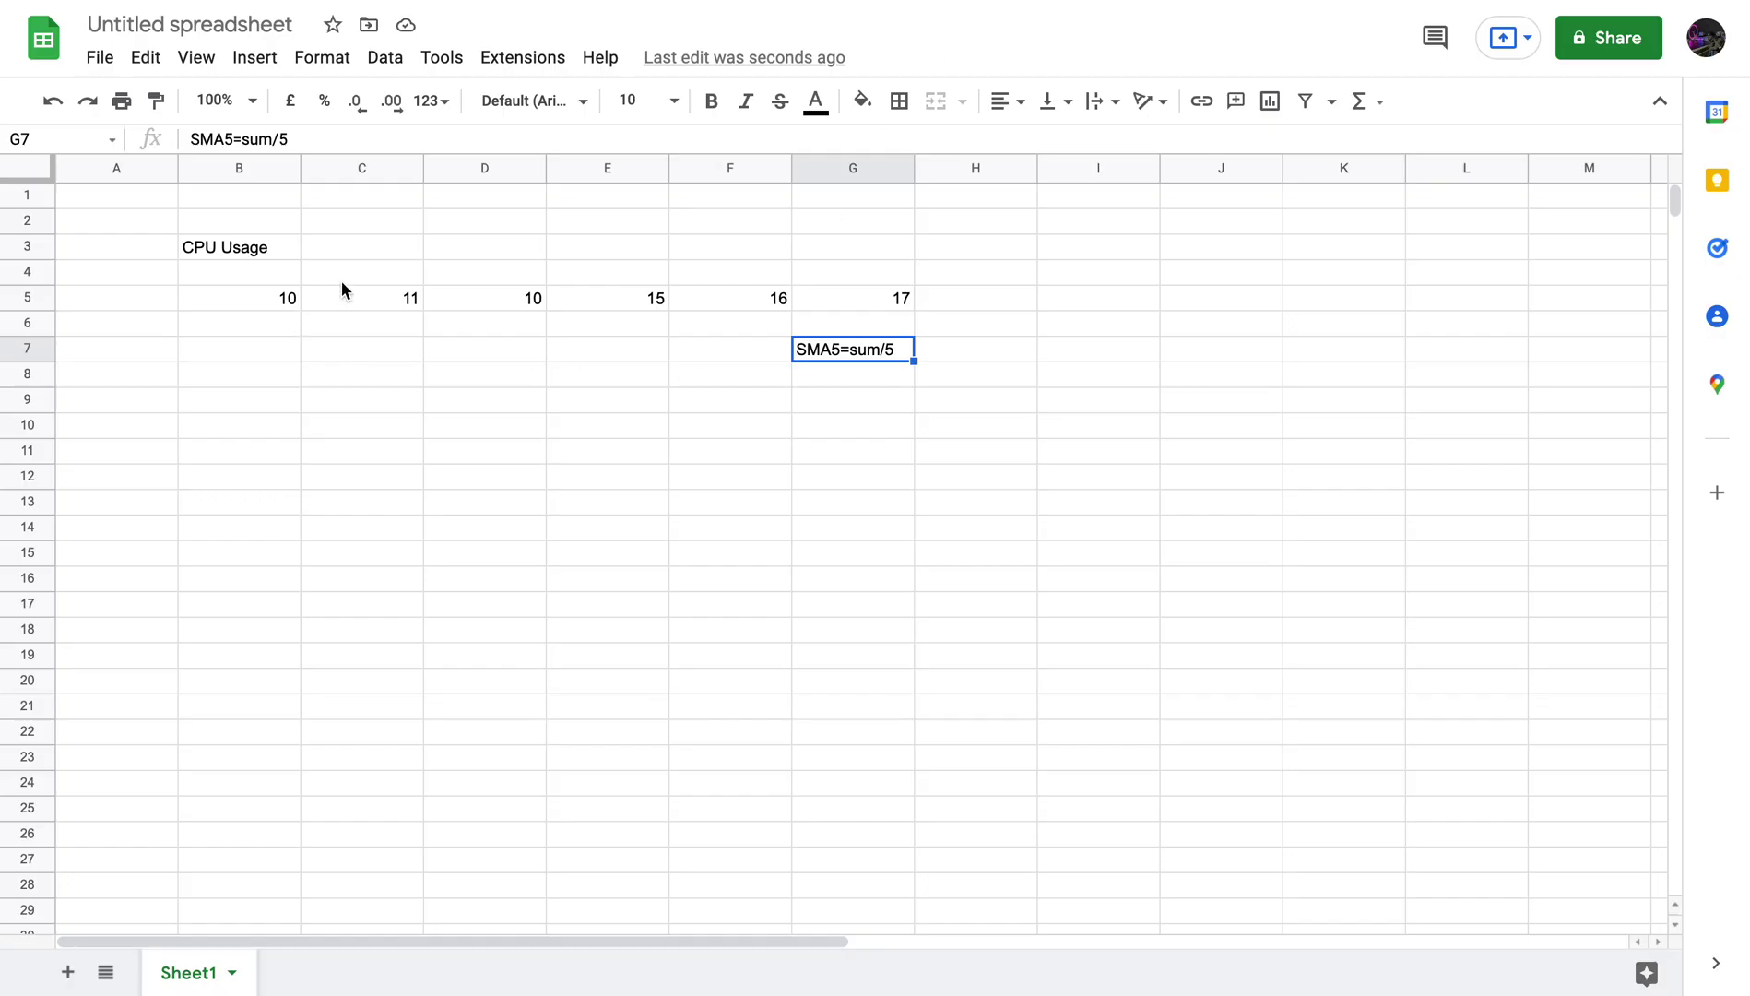
{"action": "left_click", "coordinate": [809, 301]}
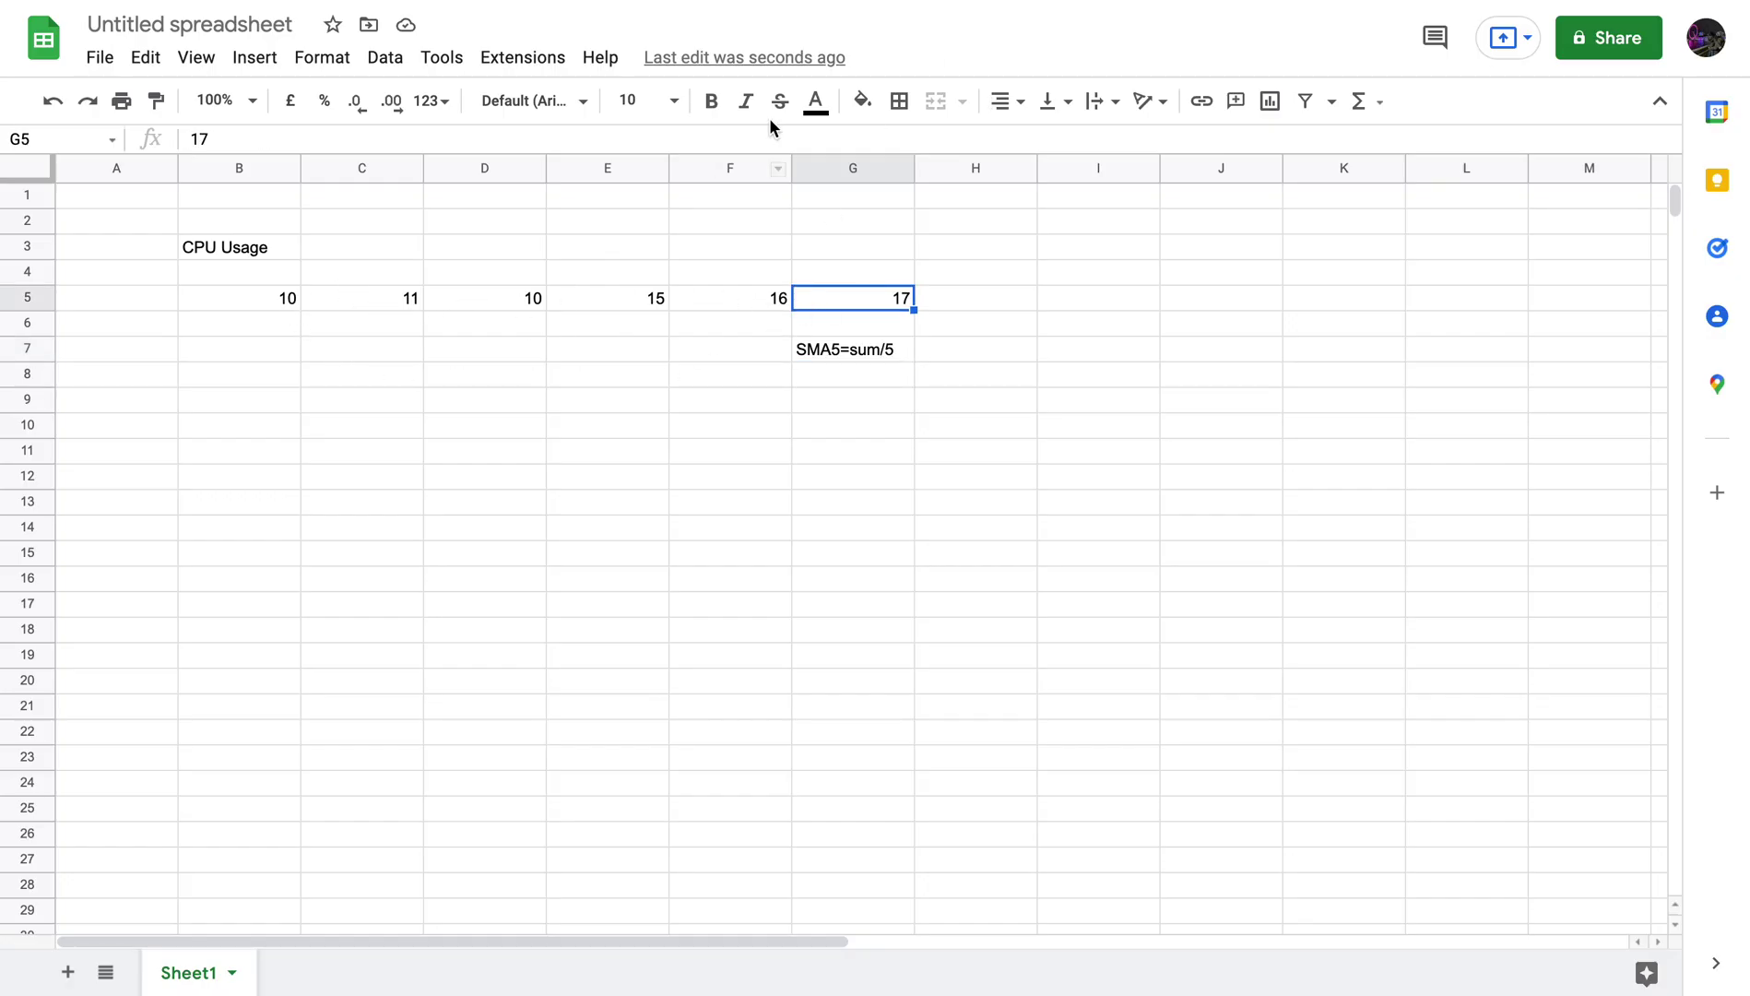
{"action": "key", "text": "ctrl+Tab"}
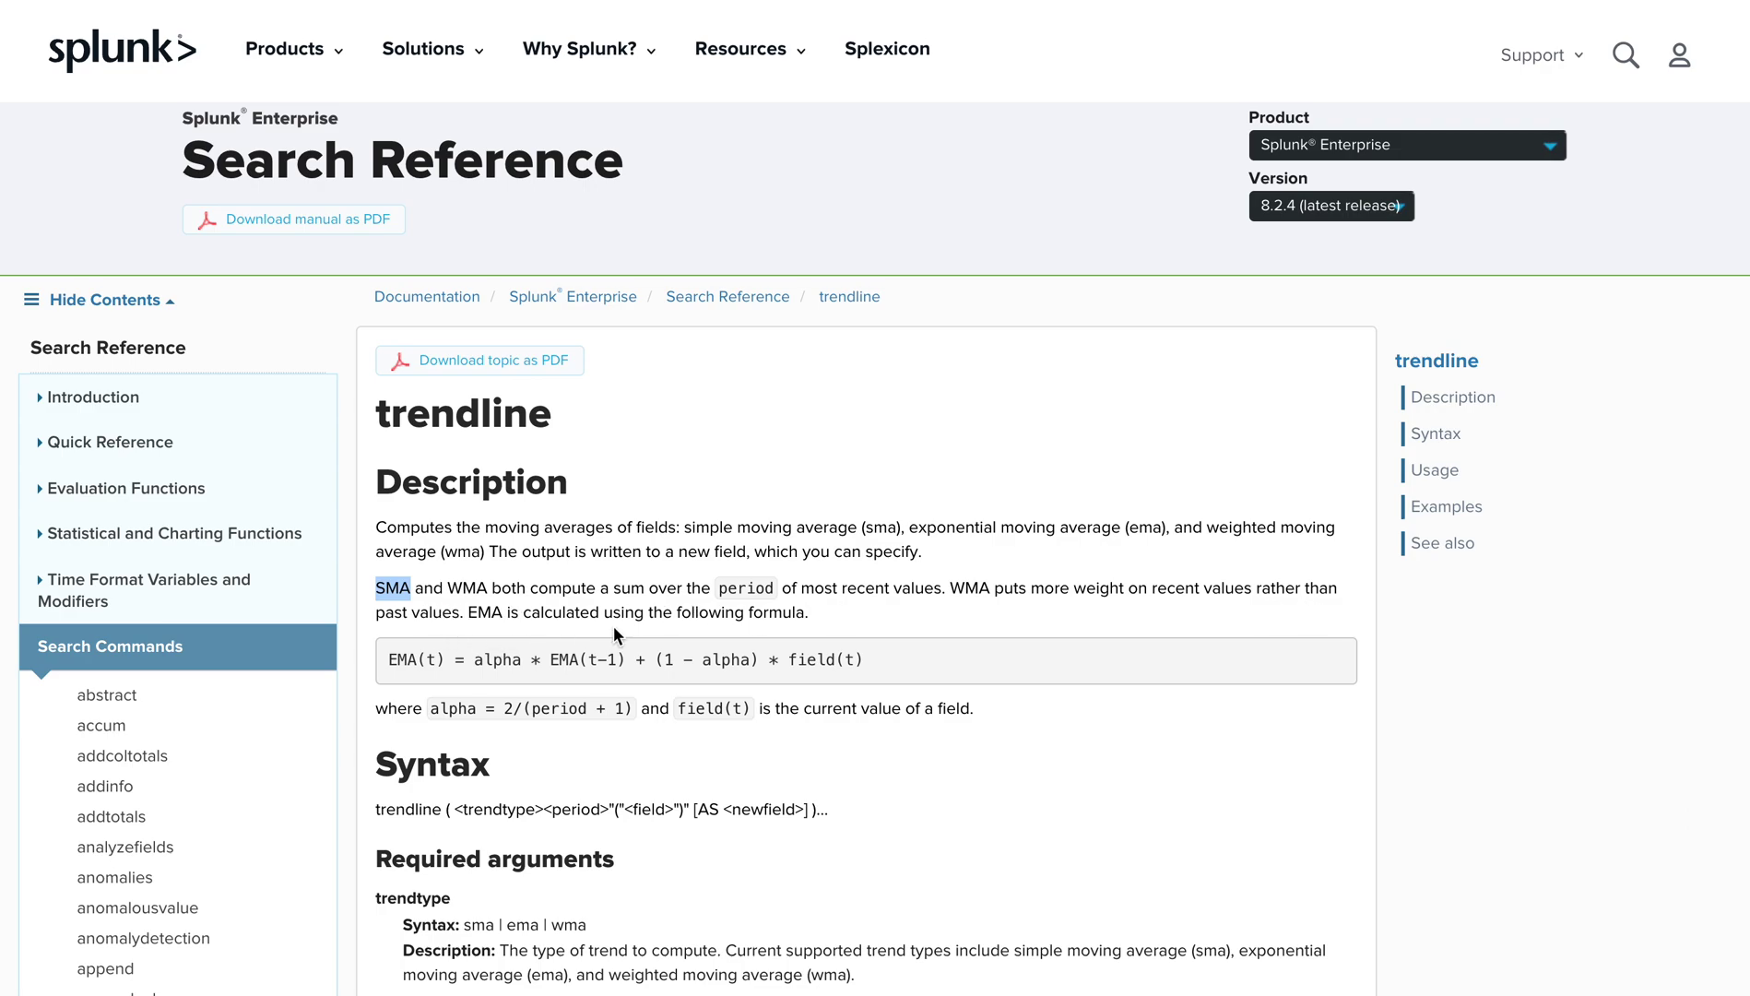
Step: Examine the EMA formula in the trendline documentation, including its t, alpha and field terms and the alpha definition
{"action": "double_click", "coordinate": [485, 614]}
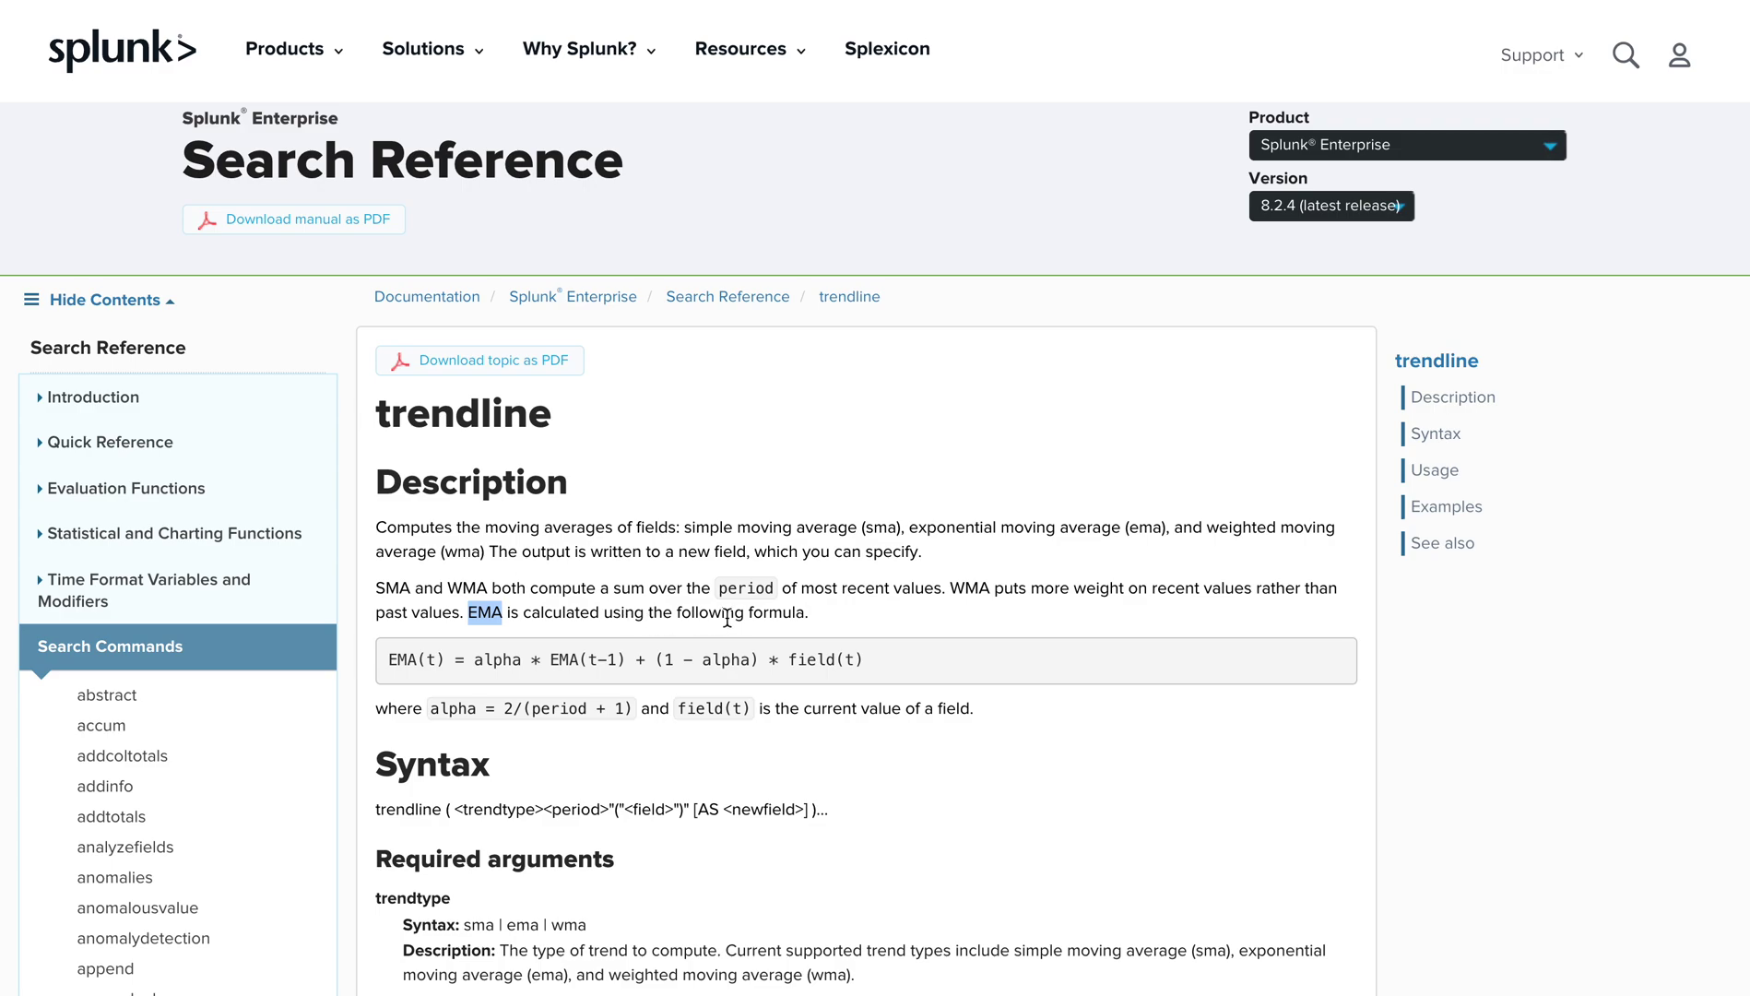
{"action": "left_click_drag", "start_coordinate": [863, 658], "coordinate": [389, 656]}
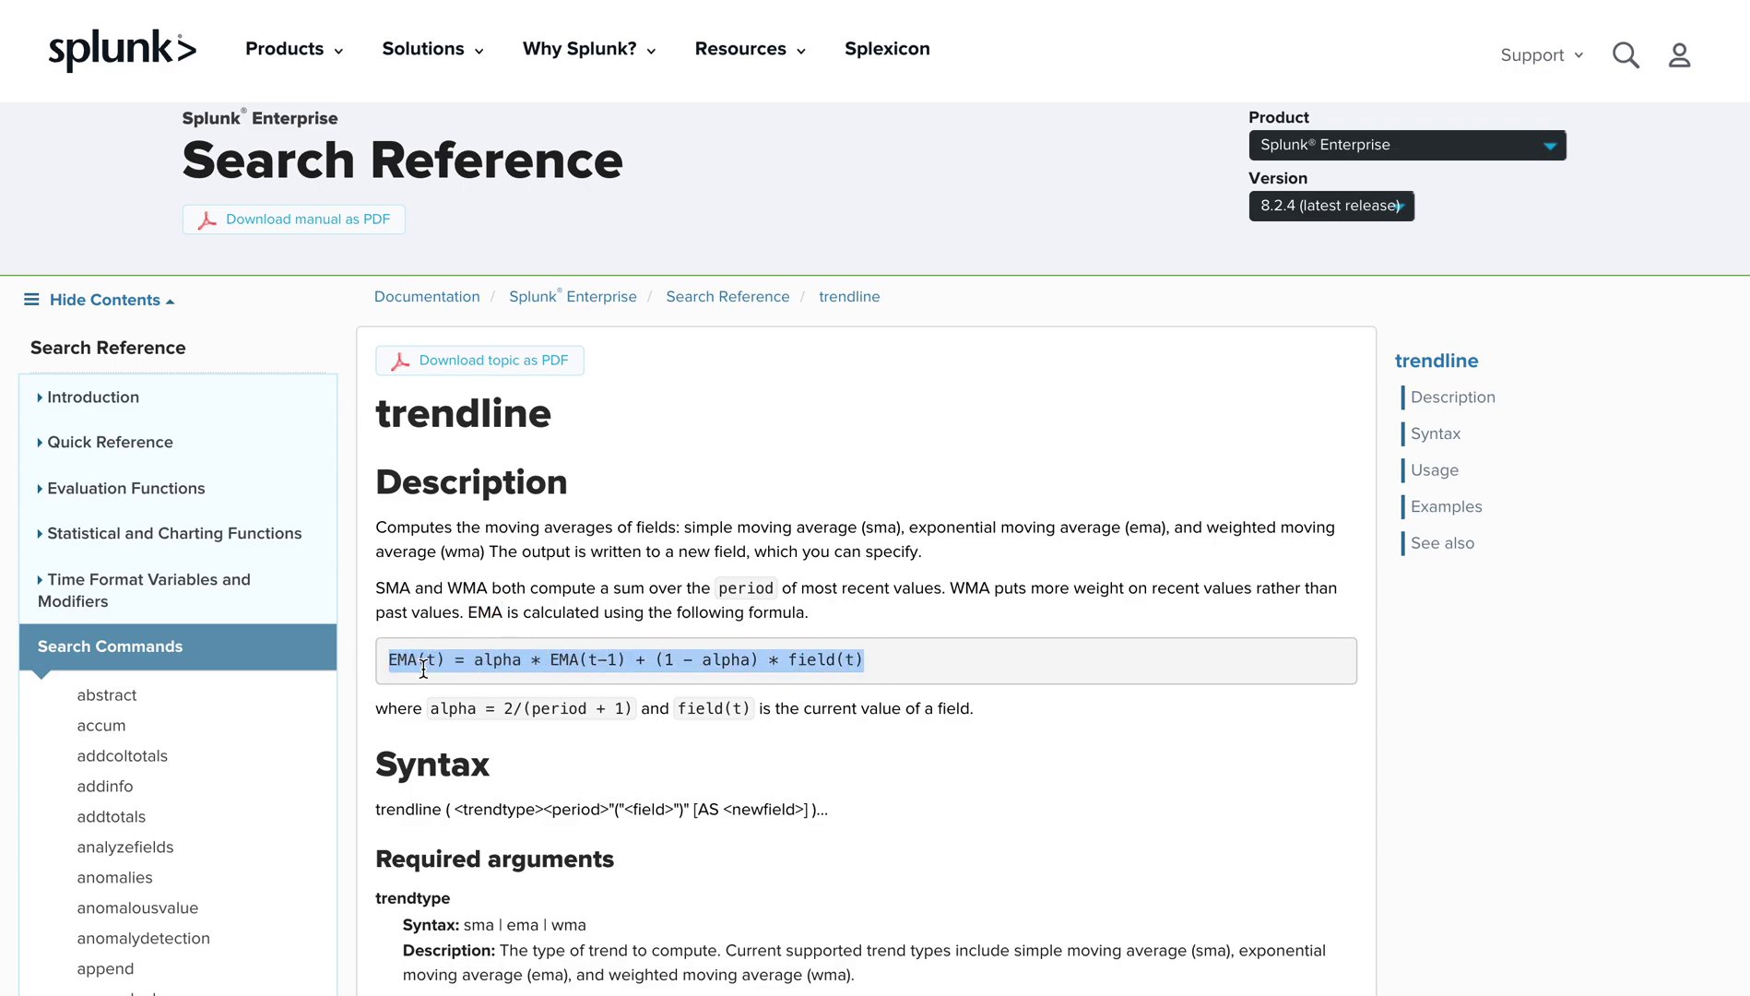
{"action": "double_click", "coordinate": [424, 666]}
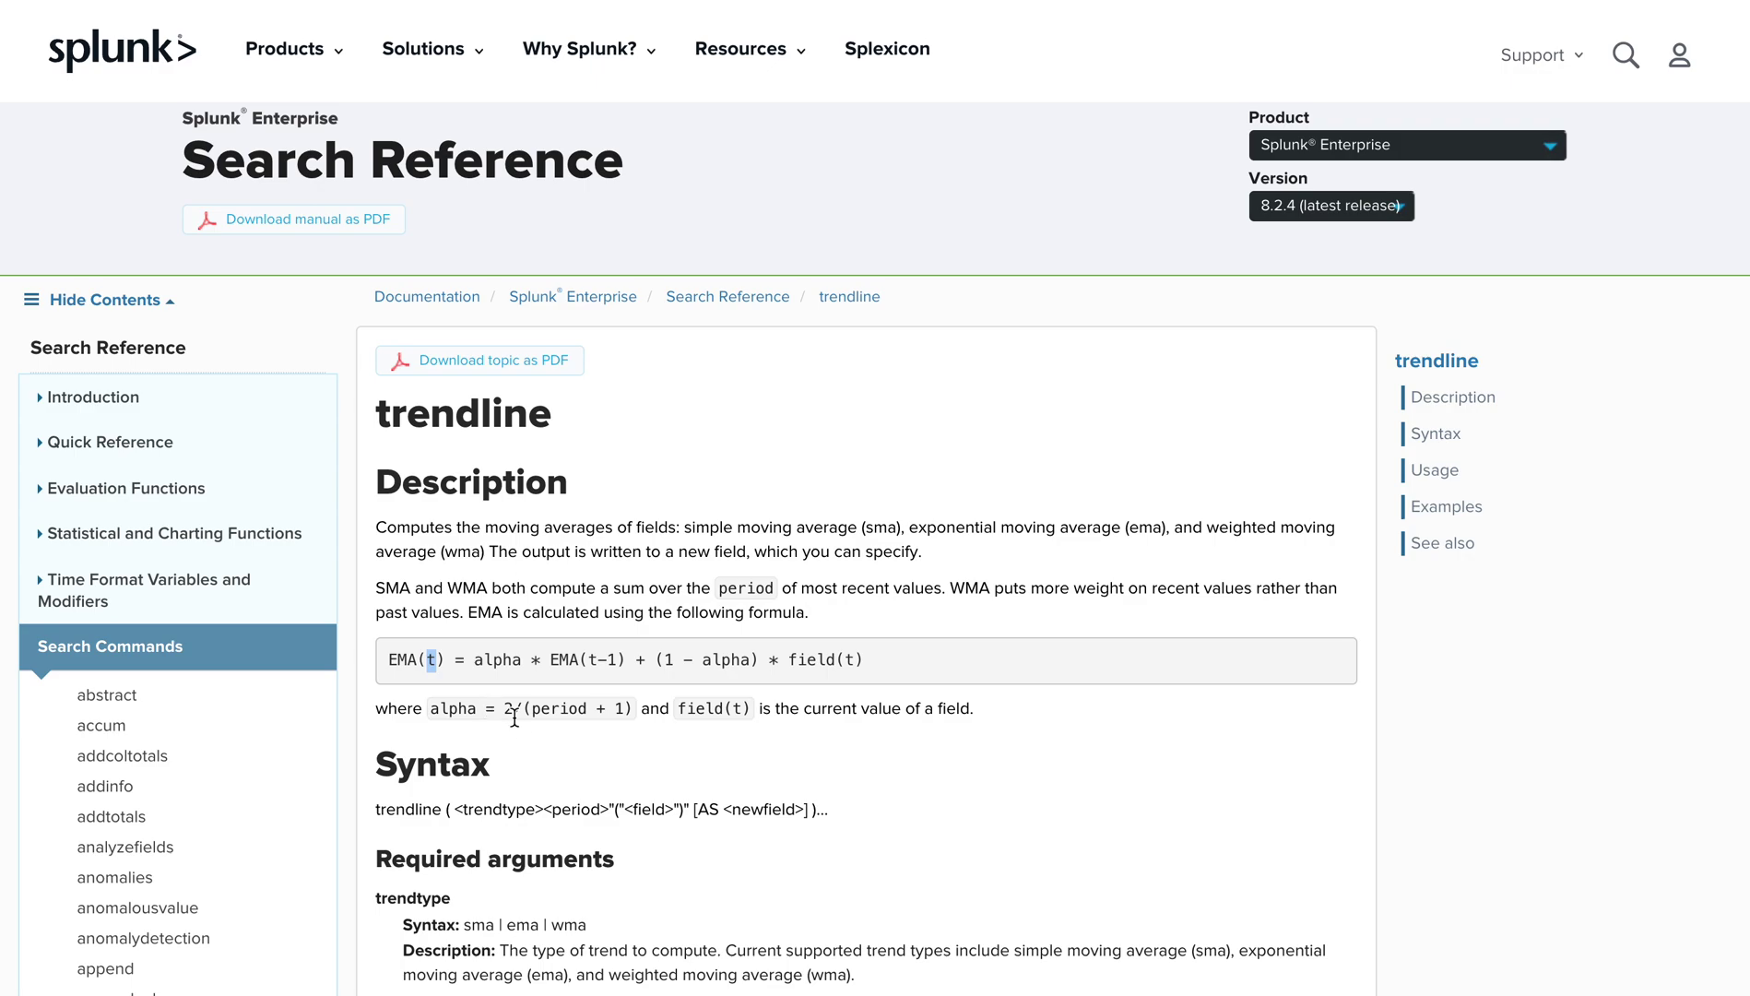
{"action": "double_click", "coordinate": [497, 660]}
{"action": "left_click", "coordinate": [572, 660]}
{"action": "double_click", "coordinate": [720, 660]}
{"action": "left_click", "coordinate": [774, 660]}
{"action": "double_click", "coordinate": [815, 660]}
{"action": "left_click", "coordinate": [849, 660]}
{"action": "double_click", "coordinate": [453, 710]}
{"action": "left_click_drag", "start_coordinate": [979, 710], "coordinate": [374, 526]}
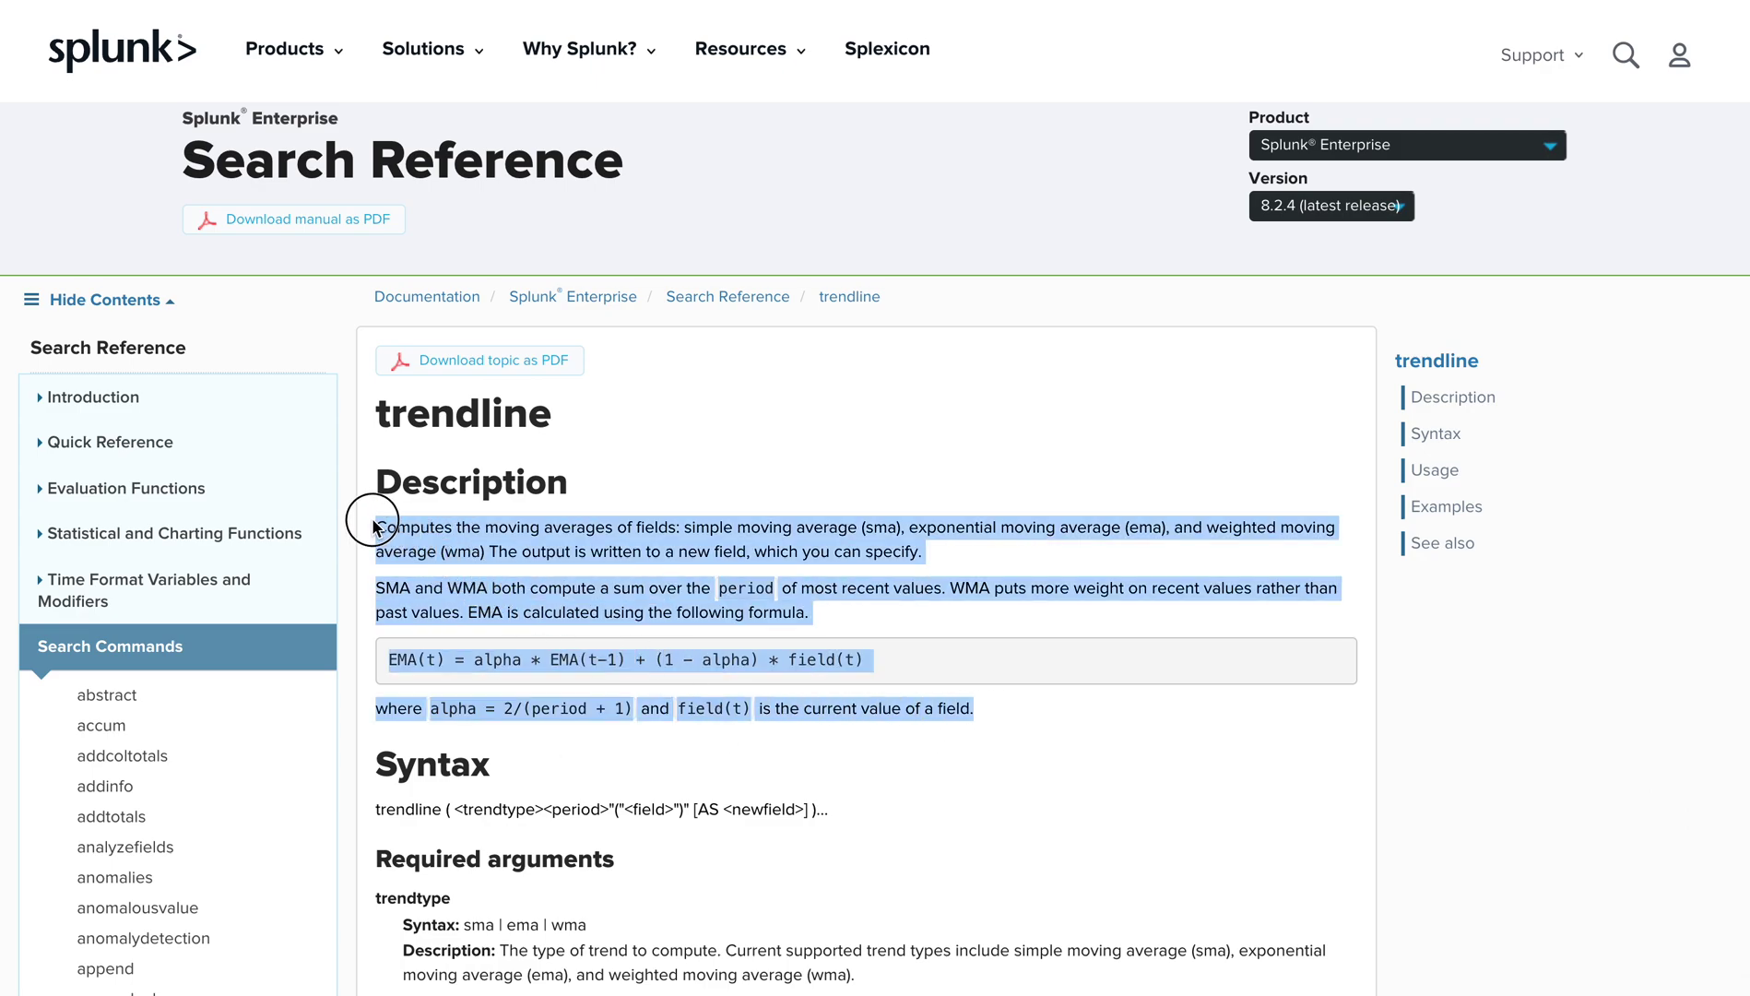
{"action": "left_click", "coordinate": [950, 730]}
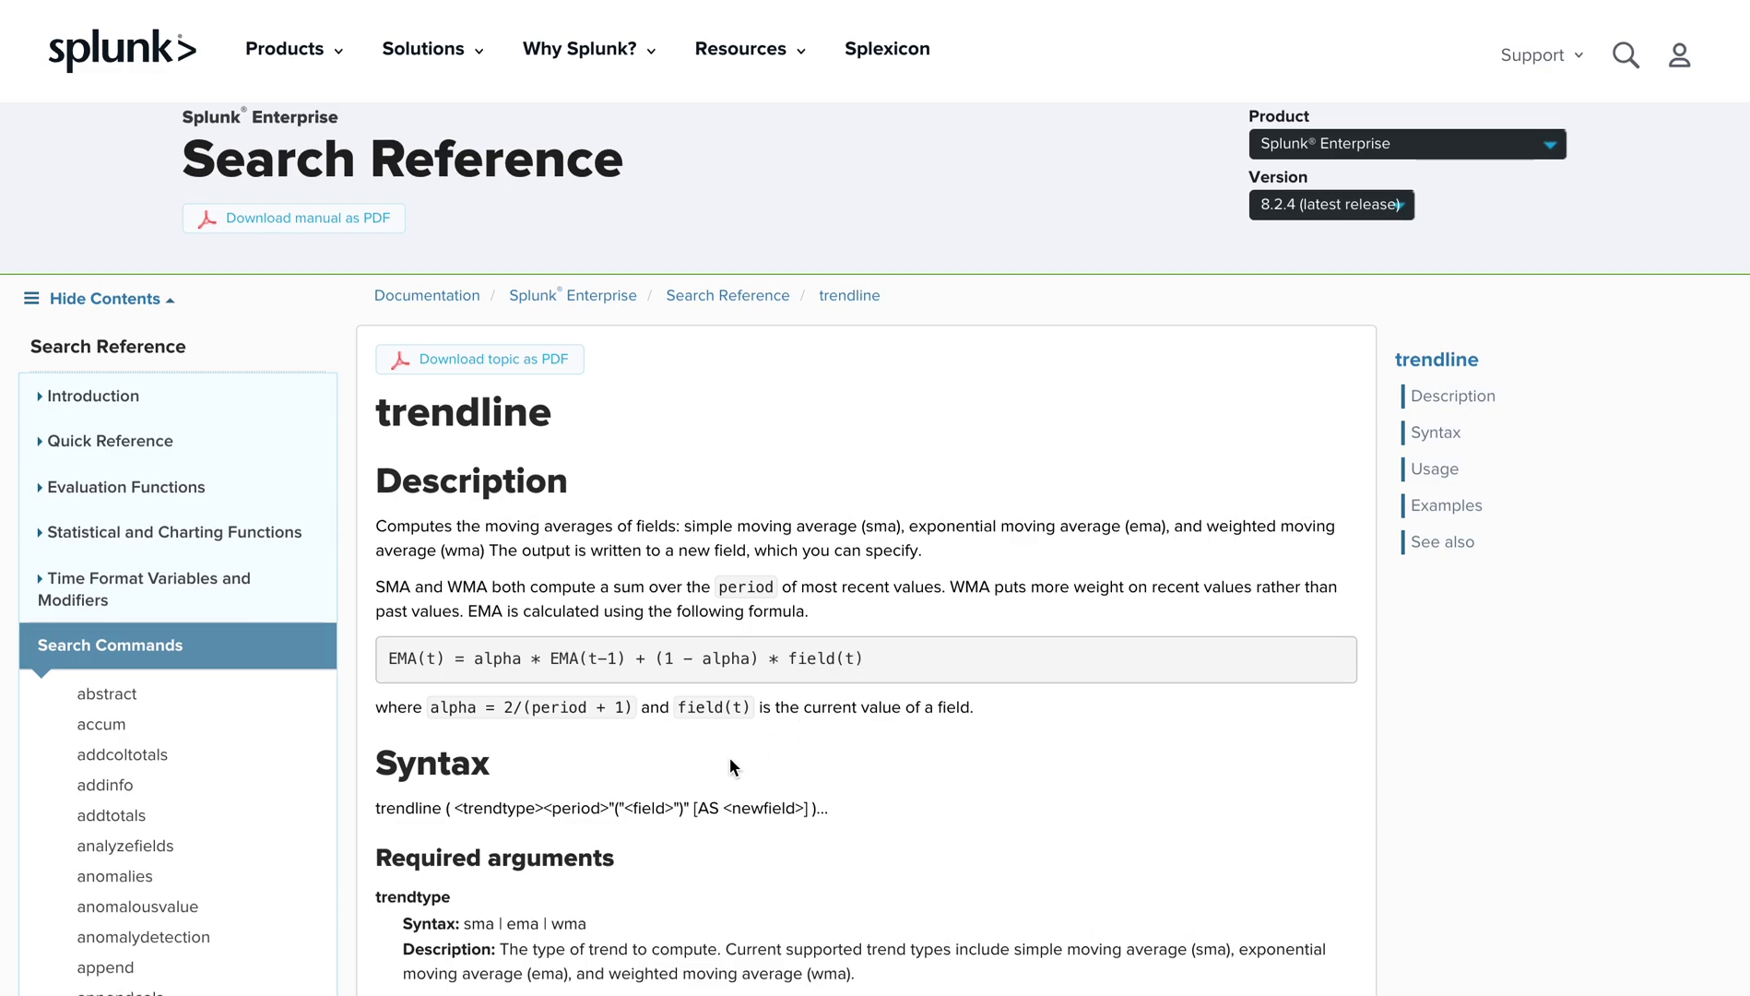
Step: Review the trendline command syntax and the sma, ema and wma options of its trendtype argument
{"action": "scroll", "coordinate": [729, 760], "scroll_direction": "down", "scroll_amount": 4}
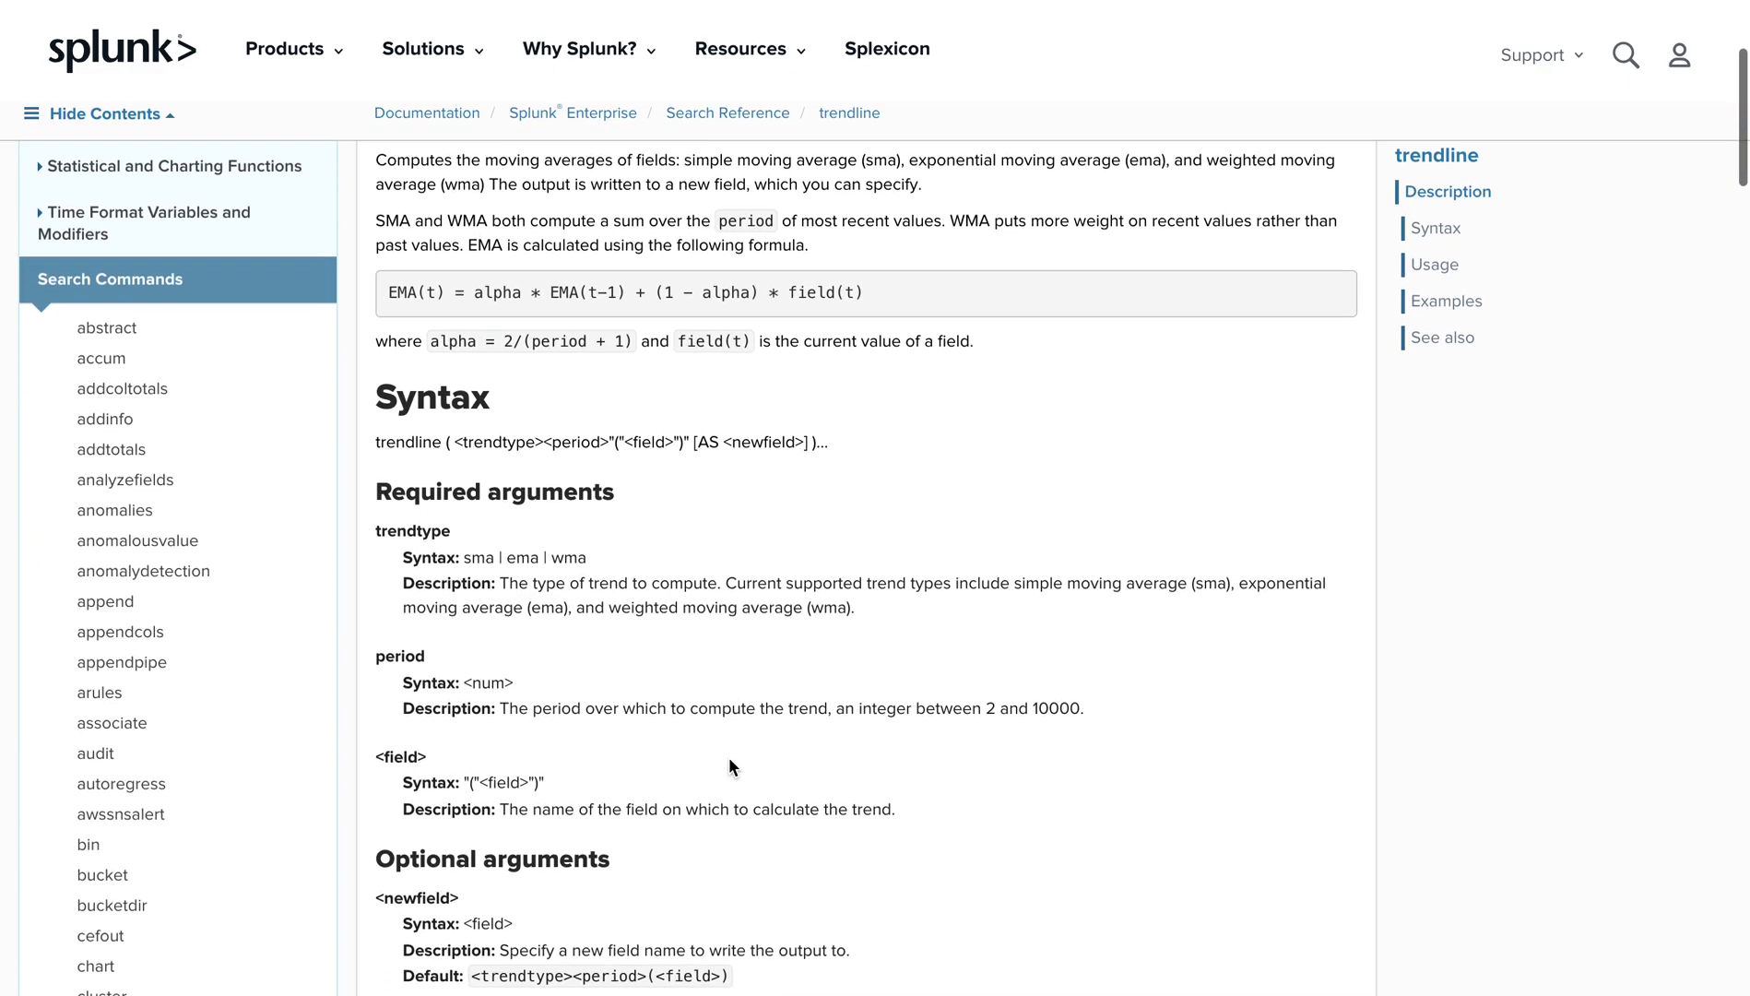
{"action": "double_click", "coordinate": [407, 428]}
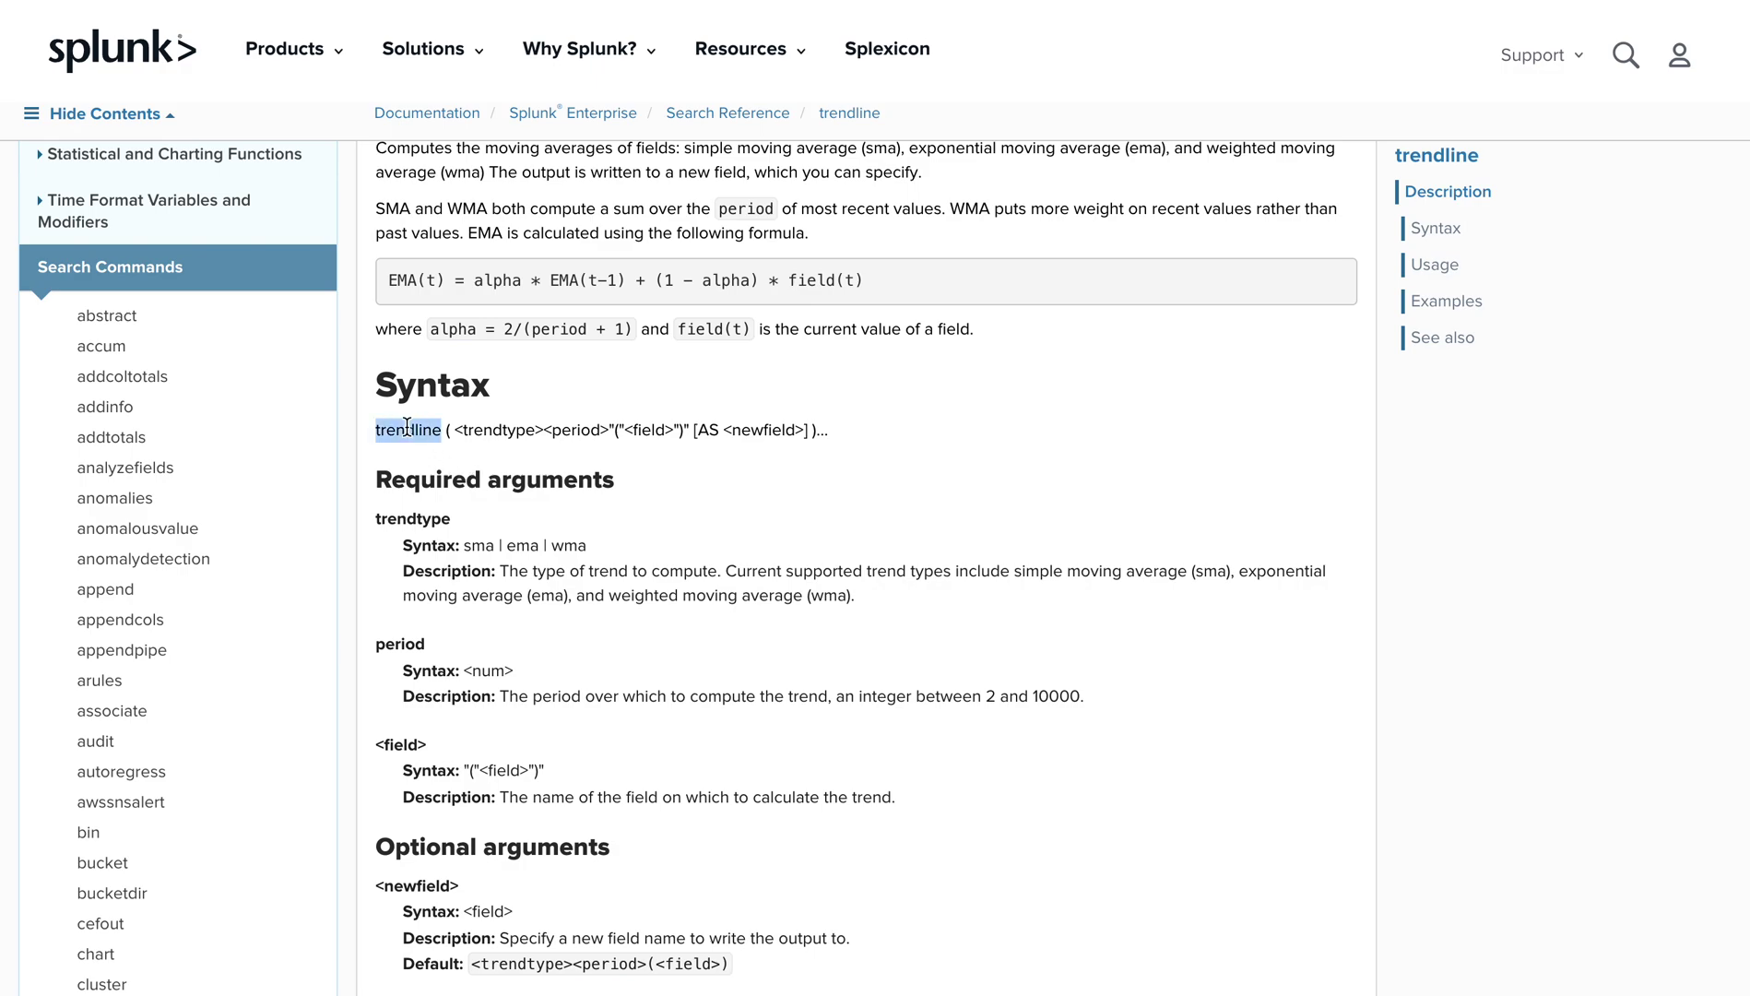
{"action": "double_click", "coordinate": [492, 430]}
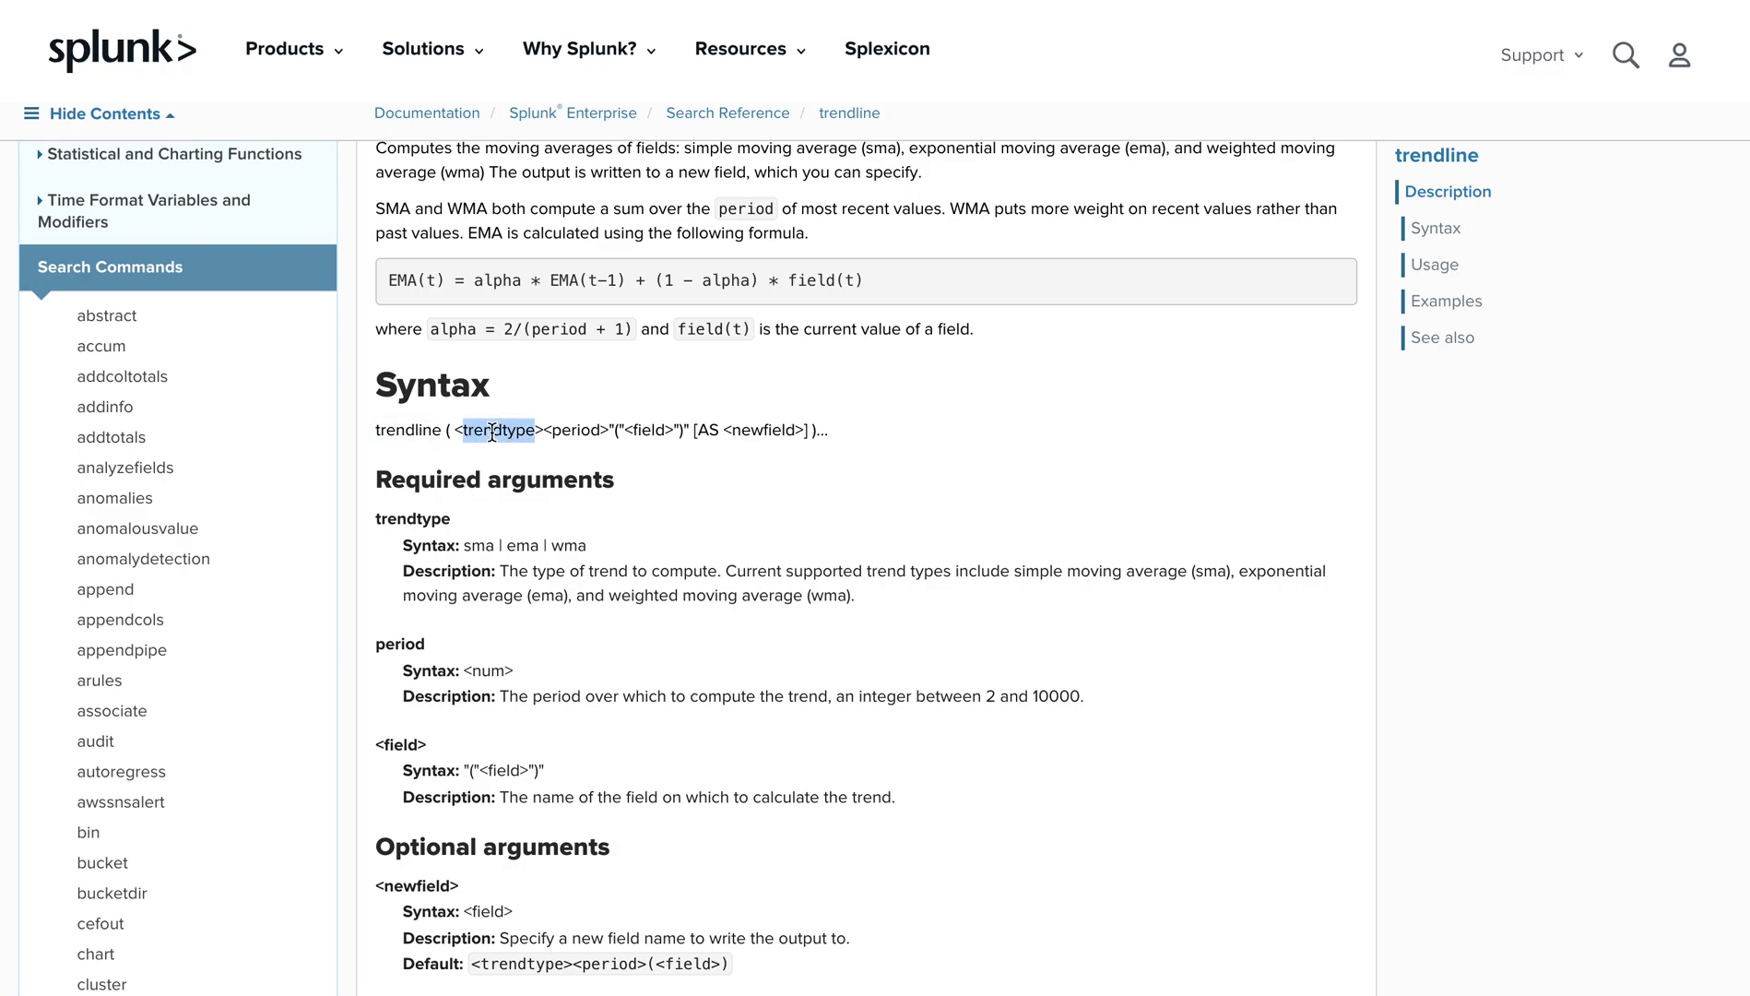
{"action": "double_click", "coordinate": [575, 431]}
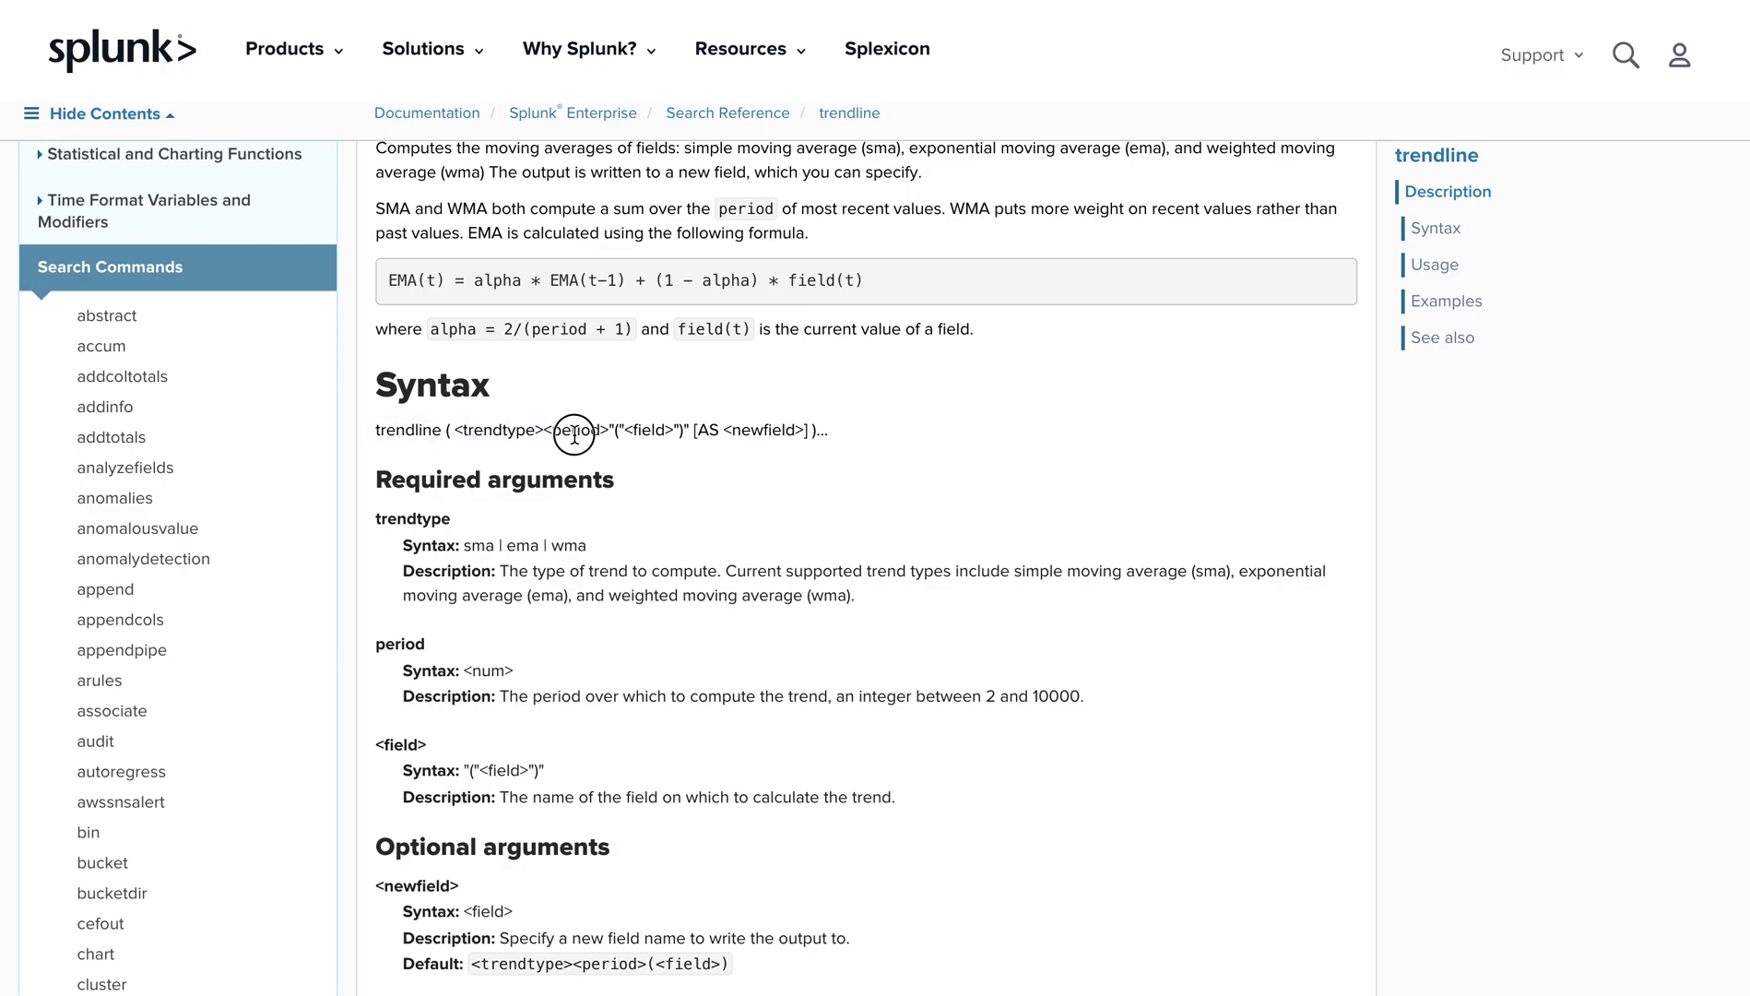
{"action": "double_click", "coordinate": [647, 434]}
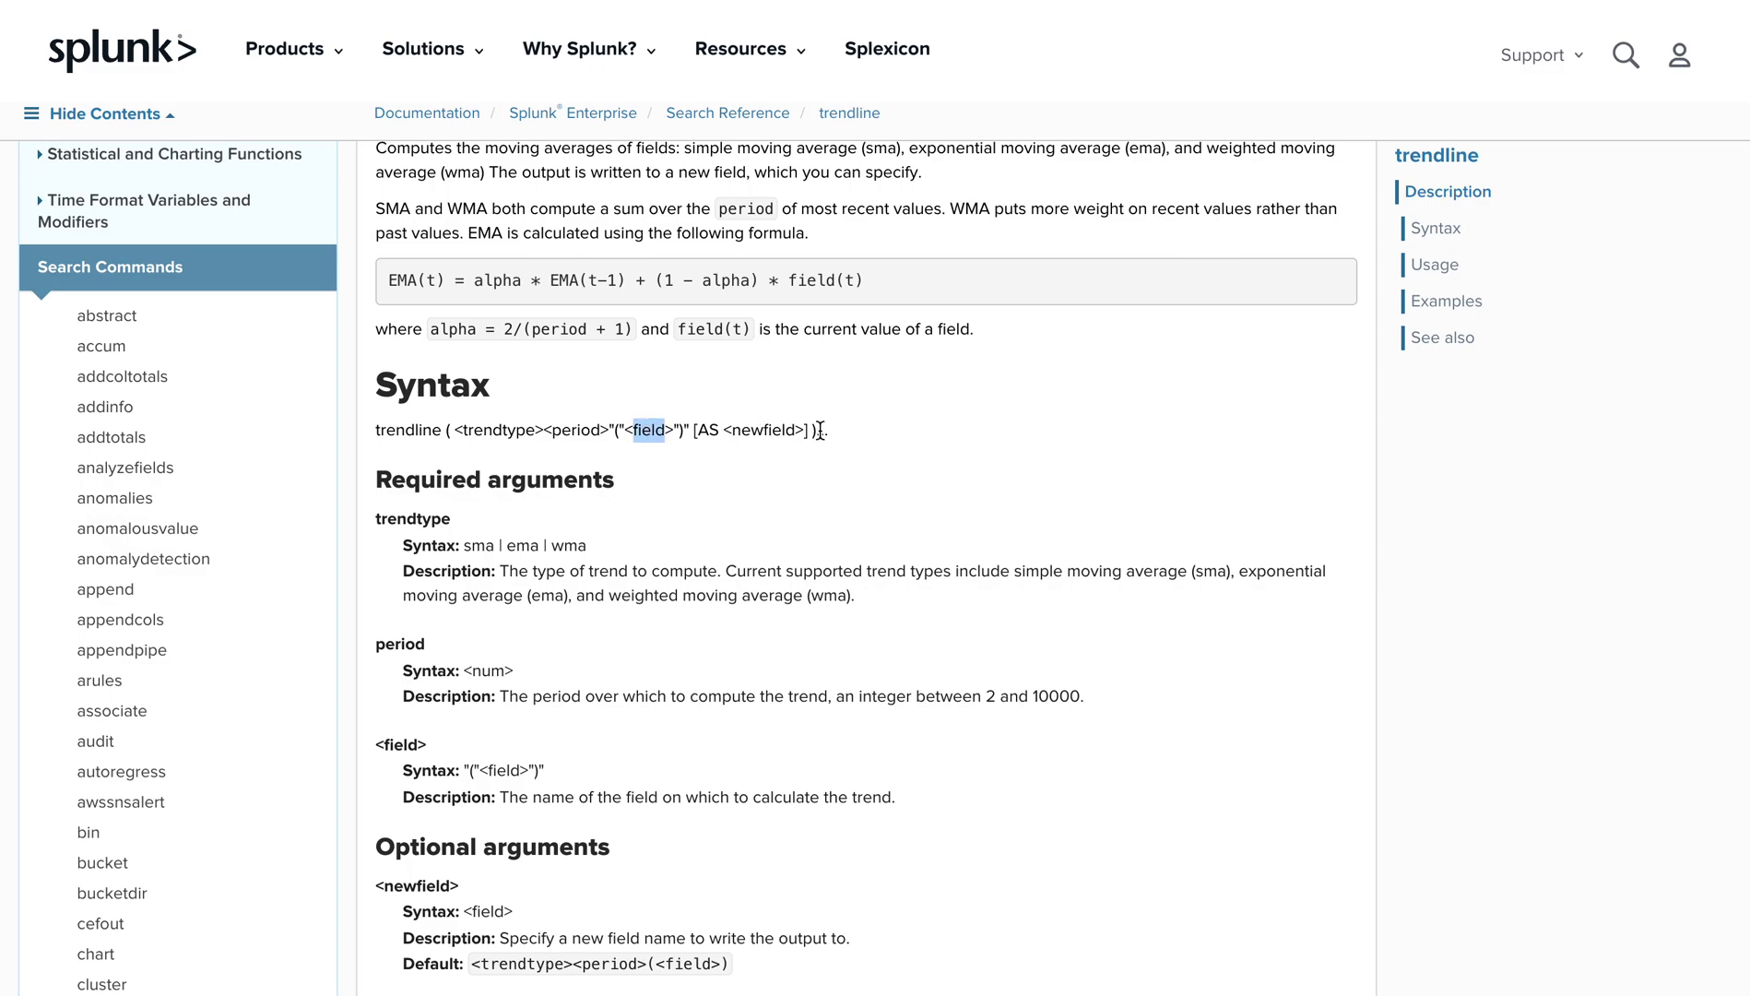
{"action": "double_click", "coordinate": [497, 431]}
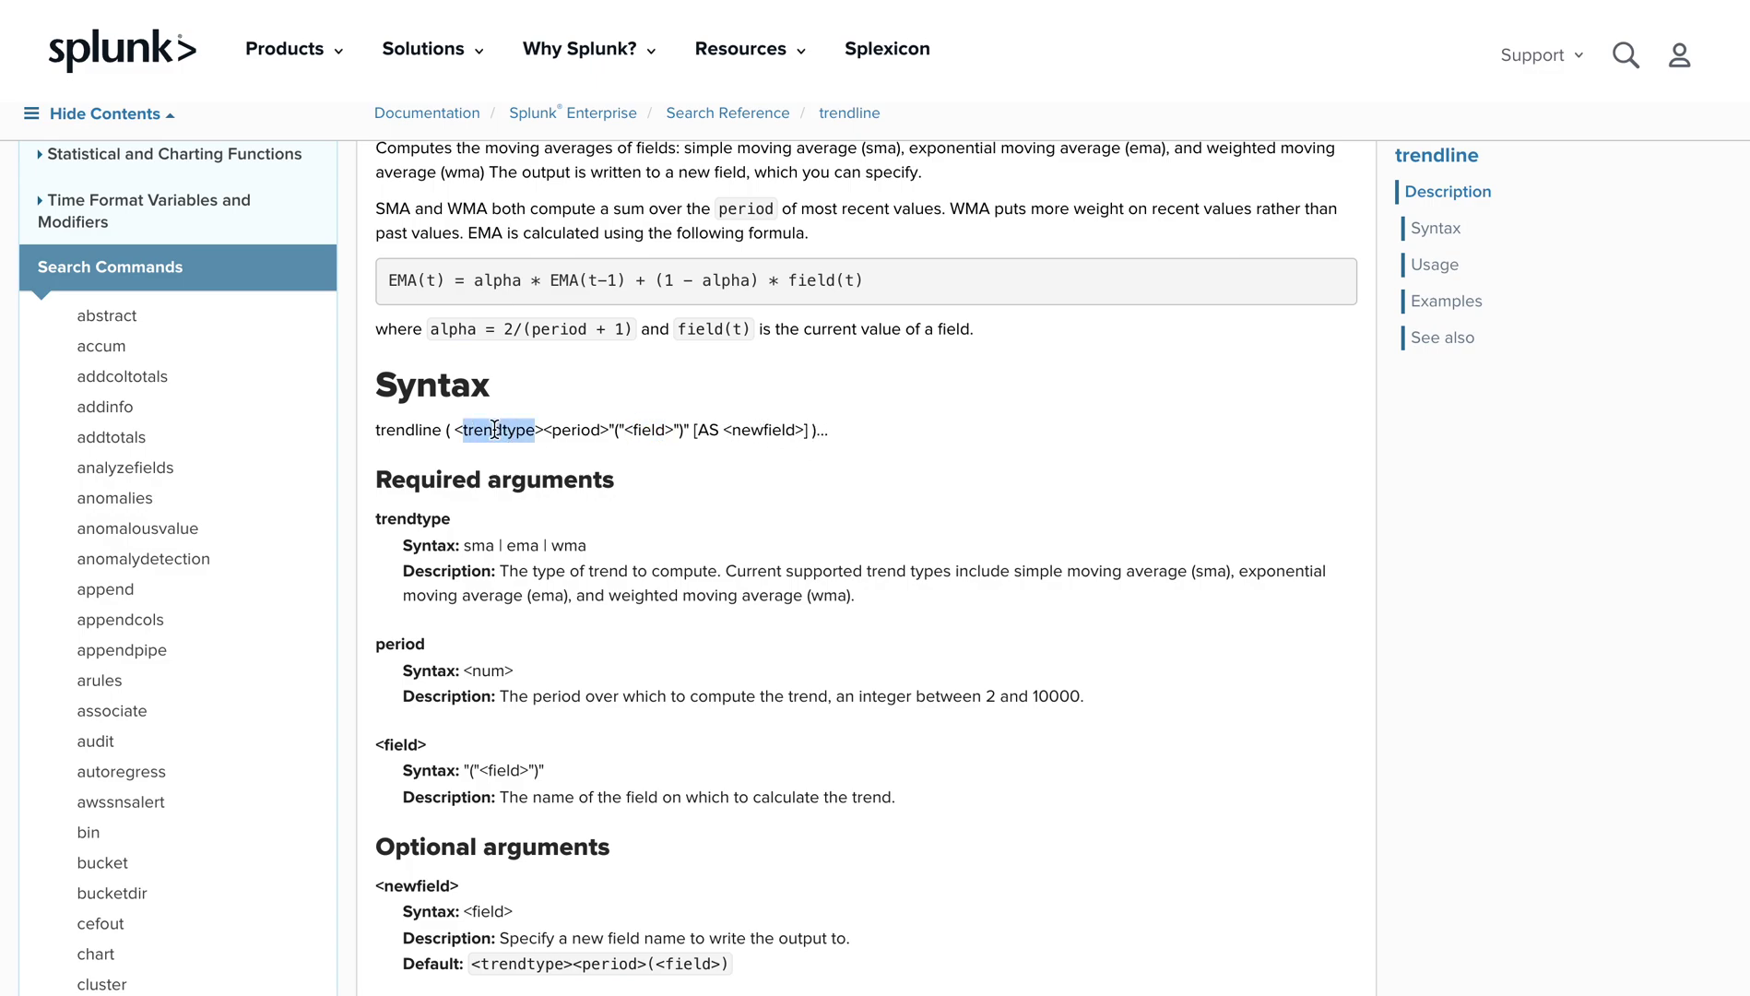
{"action": "double_click", "coordinate": [479, 546]}
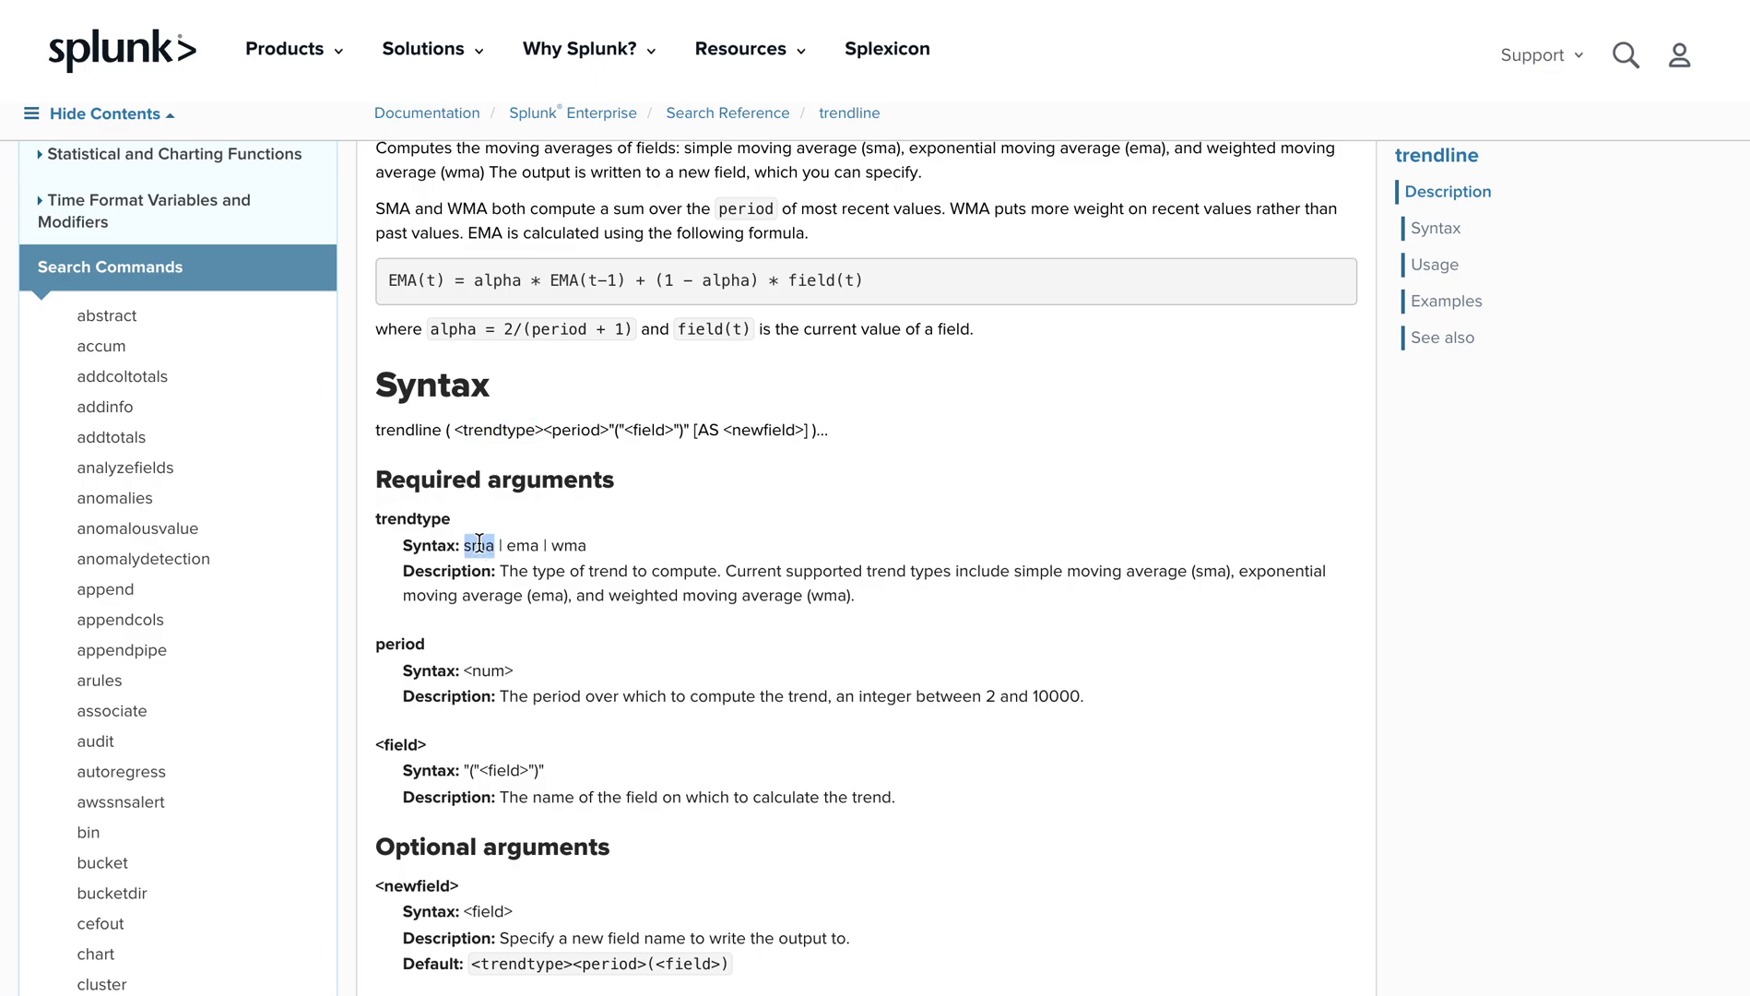
{"action": "double_click", "coordinate": [521, 545]}
{"action": "double_click", "coordinate": [569, 545]}
Step: Review the required period argument with its allowed integer range, and the field argument's syntax
{"action": "double_click", "coordinate": [571, 430]}
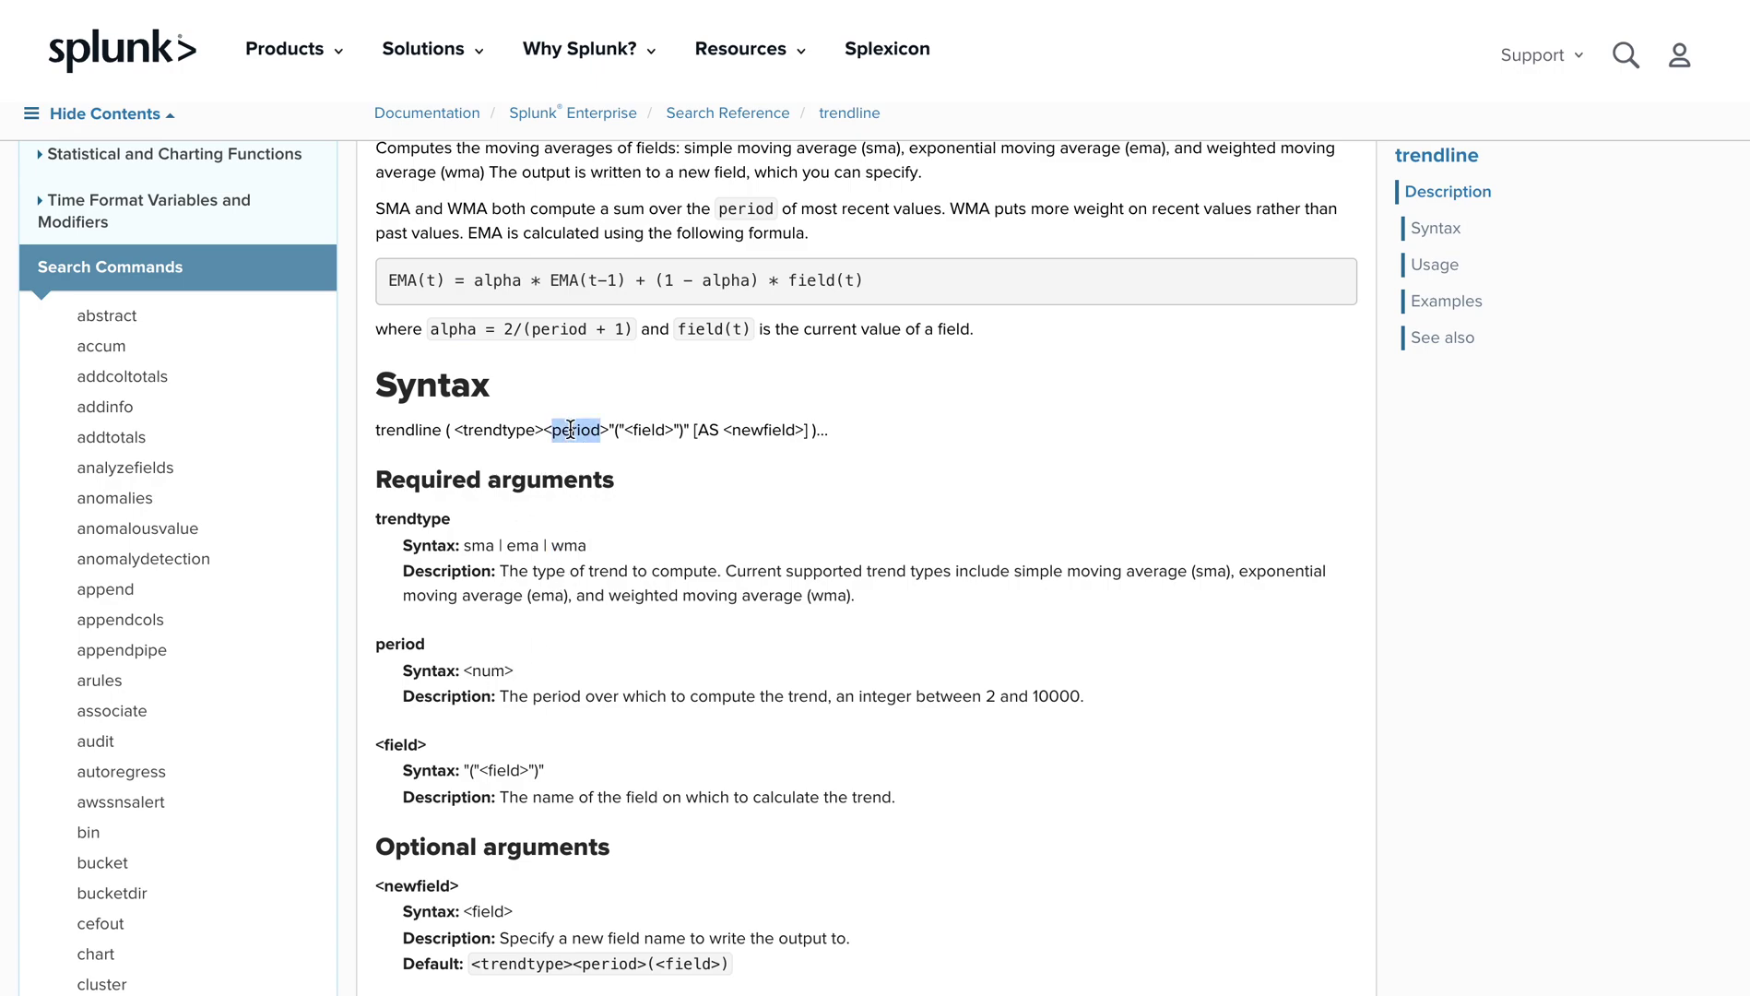
{"action": "double_click", "coordinate": [486, 670]}
{"action": "left_click_drag", "start_coordinate": [514, 670], "coordinate": [469, 670]}
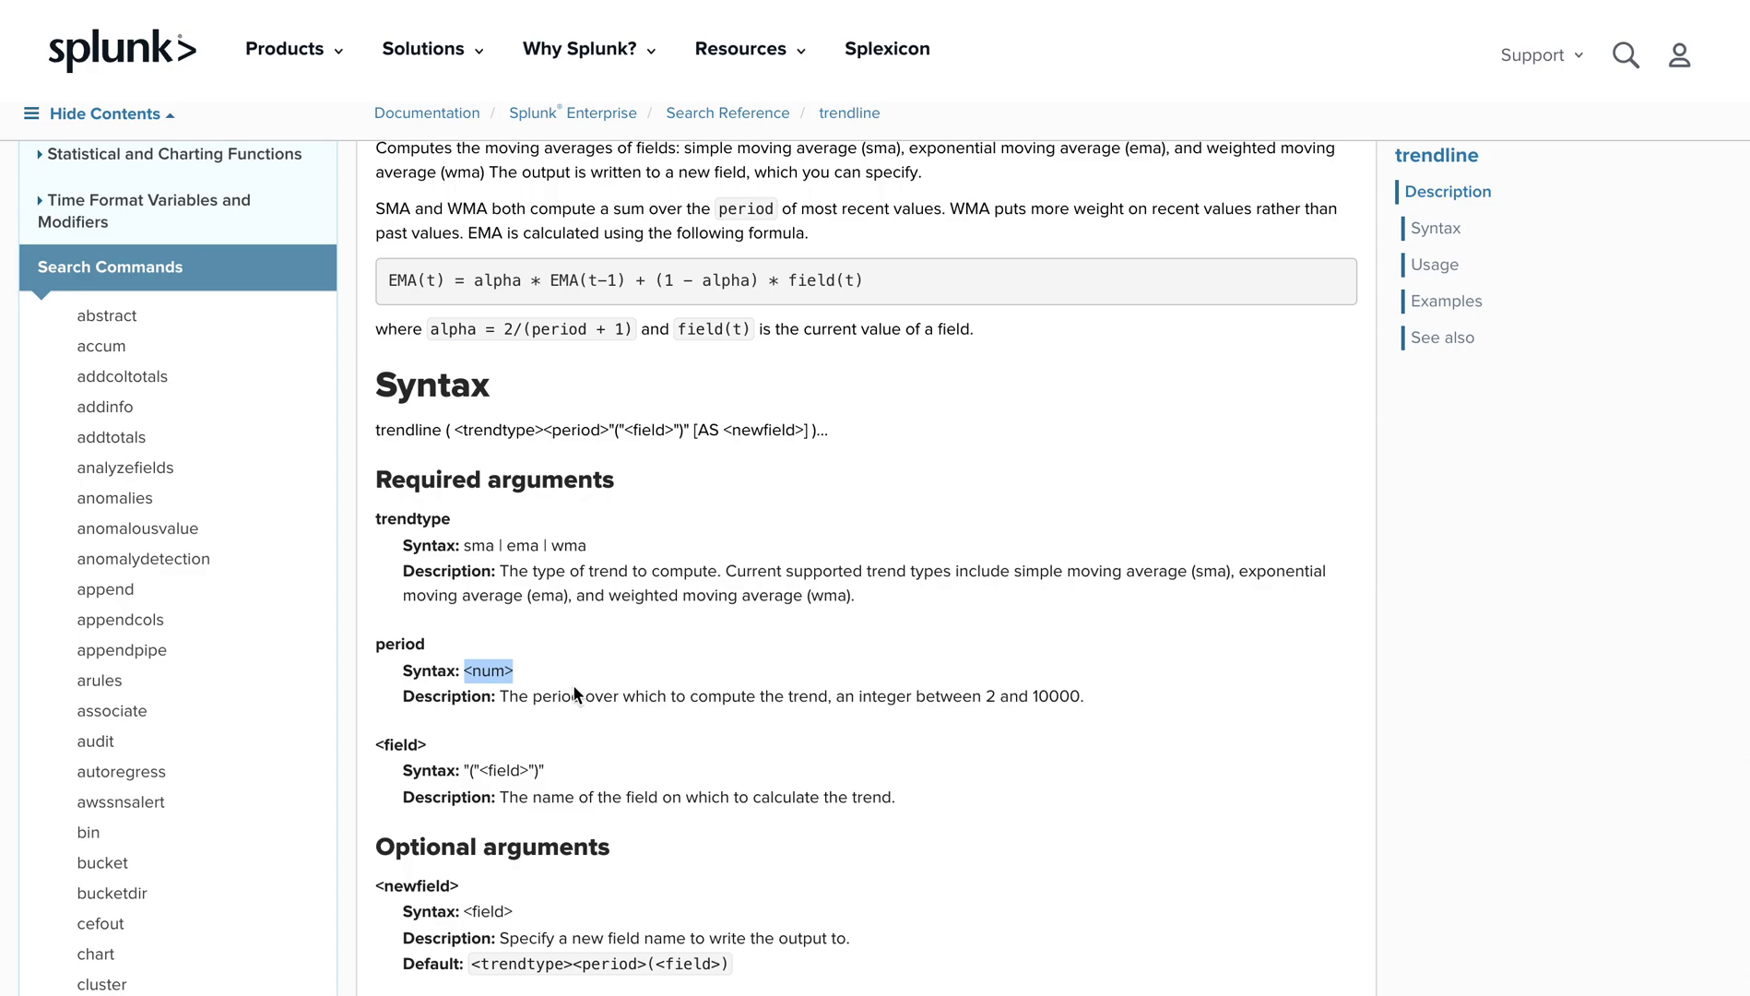
{"action": "left_click", "coordinate": [545, 698]}
{"action": "left_click", "coordinate": [992, 692]}
{"action": "left_click", "coordinate": [992, 693]}
{"action": "left_click_drag", "start_coordinate": [1078, 698], "coordinate": [984, 696]}
{"action": "left_click", "coordinate": [924, 740]}
{"action": "left_click_drag", "start_coordinate": [519, 773], "coordinate": [527, 772]}
{"action": "scroll", "coordinate": [664, 767], "scroll_direction": "down", "scroll_amount": 1}
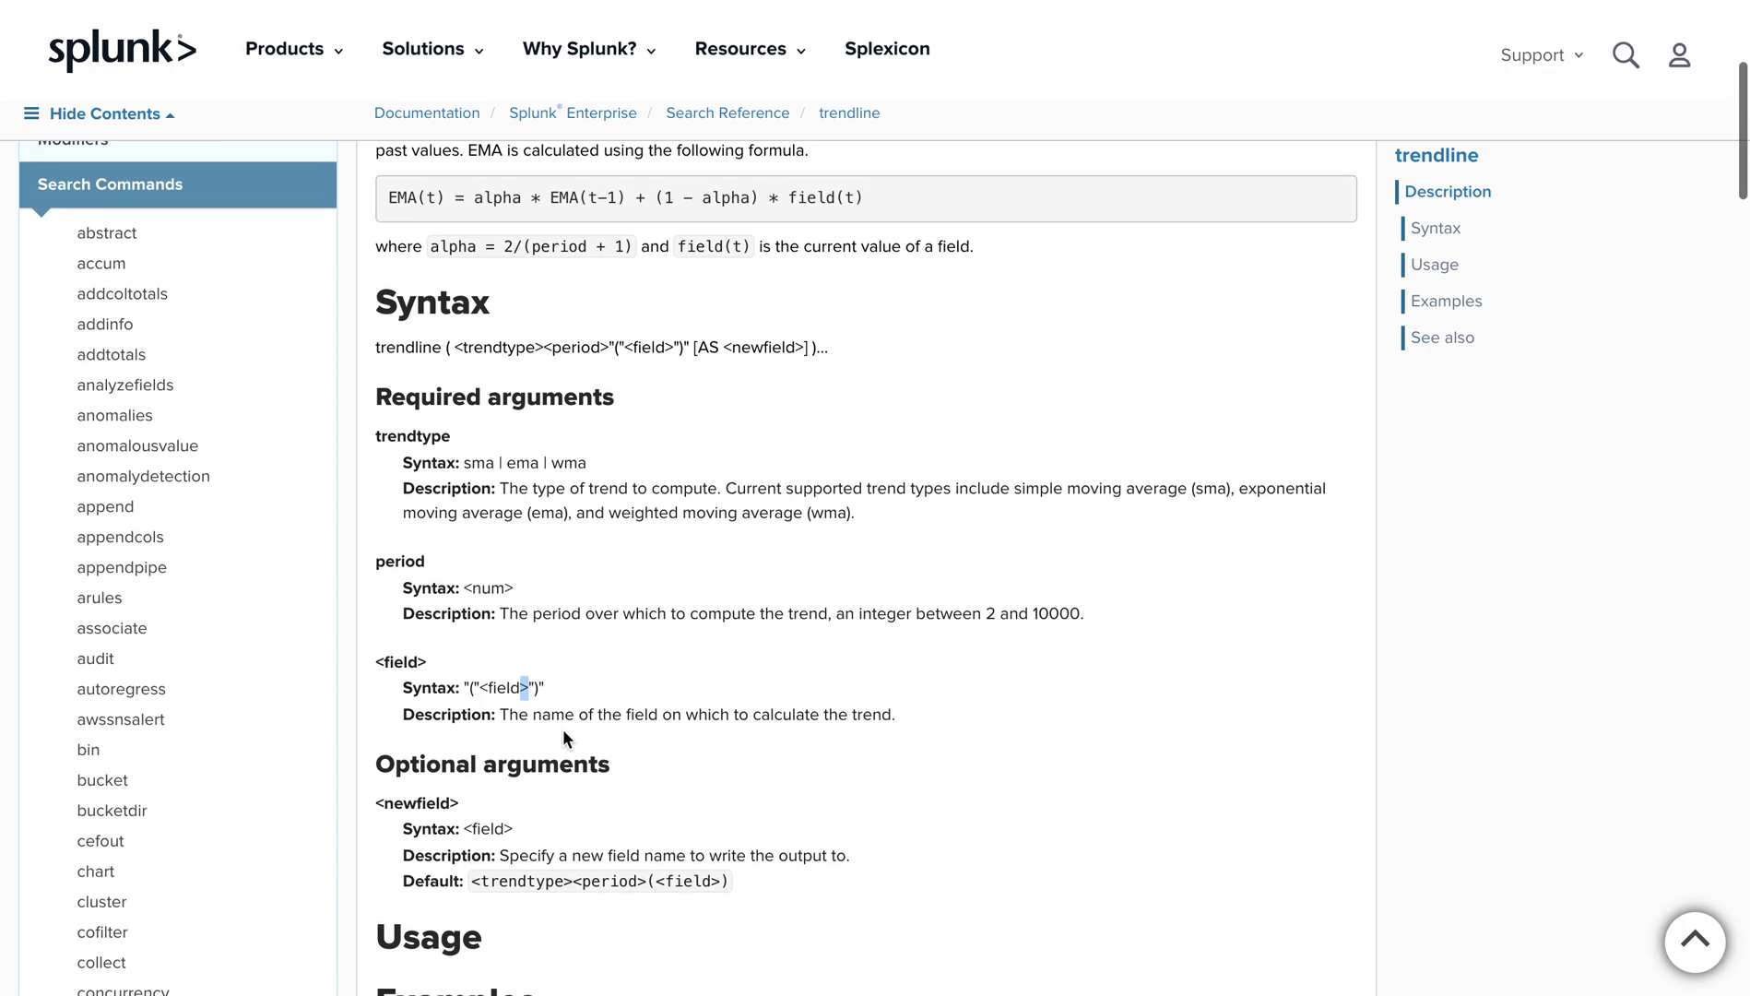
Step: Review the optional newfield argument and the Example 1 search combining sma5(foo) AS smoothed_foo with ema10(bar)
{"action": "scroll", "coordinate": [646, 729], "scroll_direction": "down", "scroll_amount": 1}
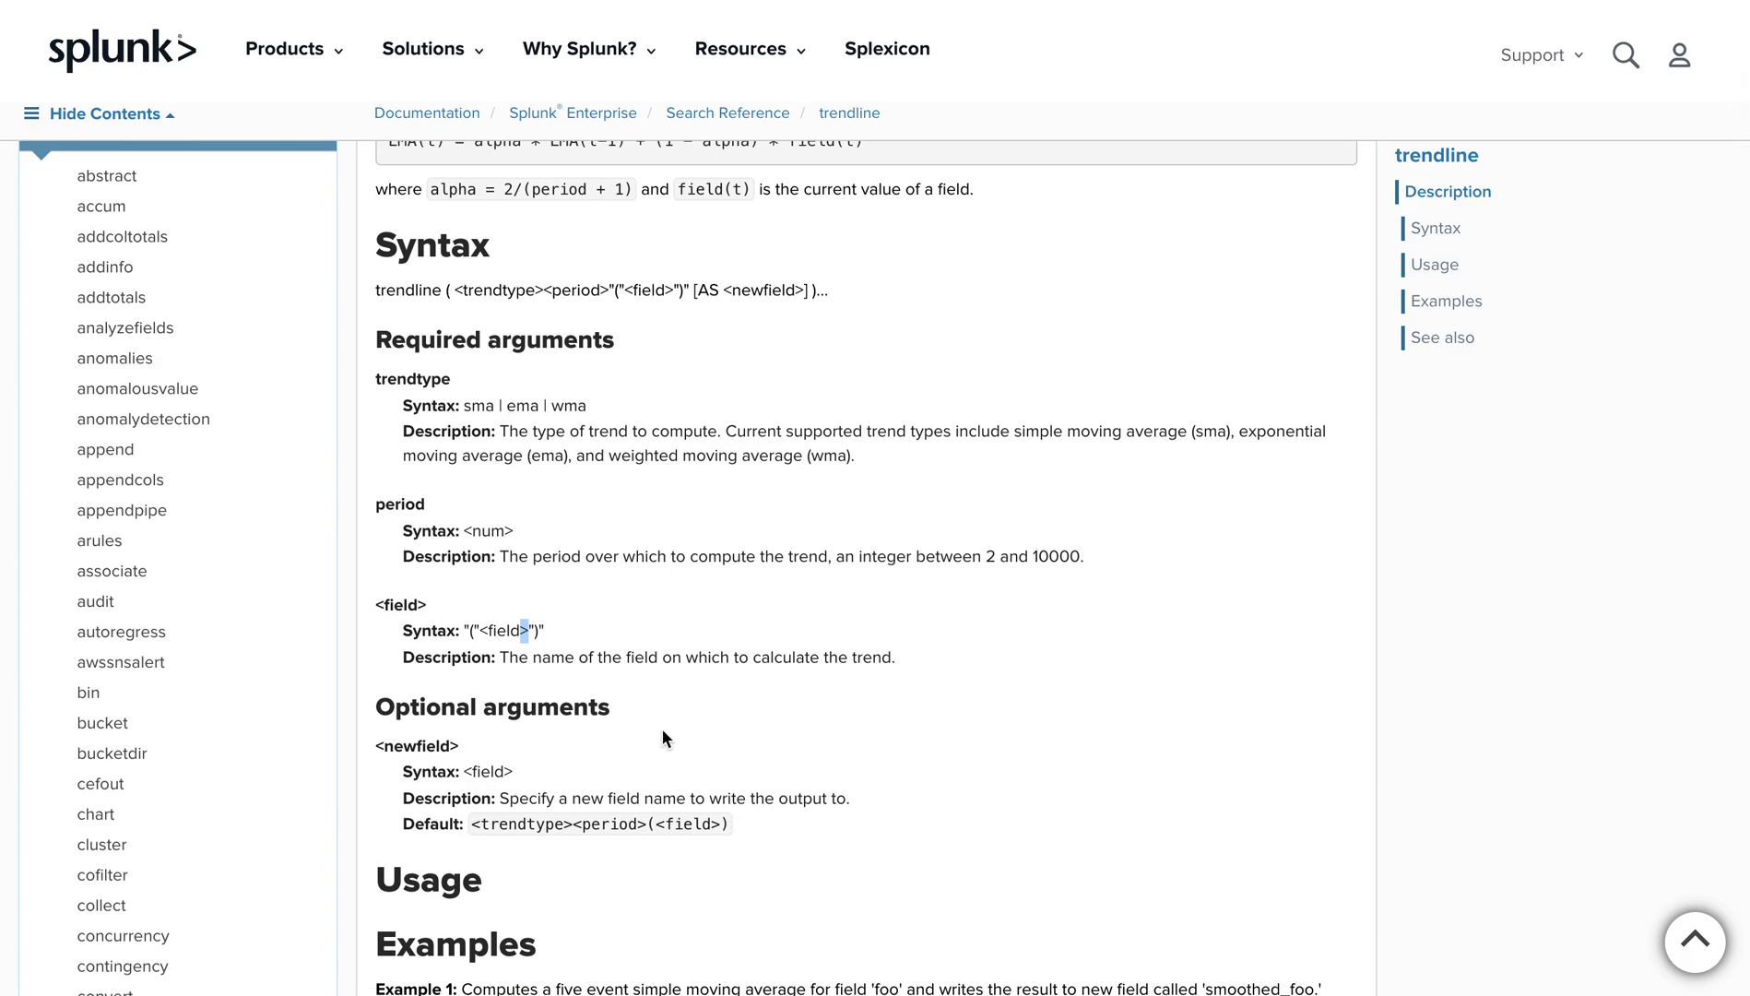
{"action": "scroll", "coordinate": [663, 737], "scroll_direction": "down", "scroll_amount": 3}
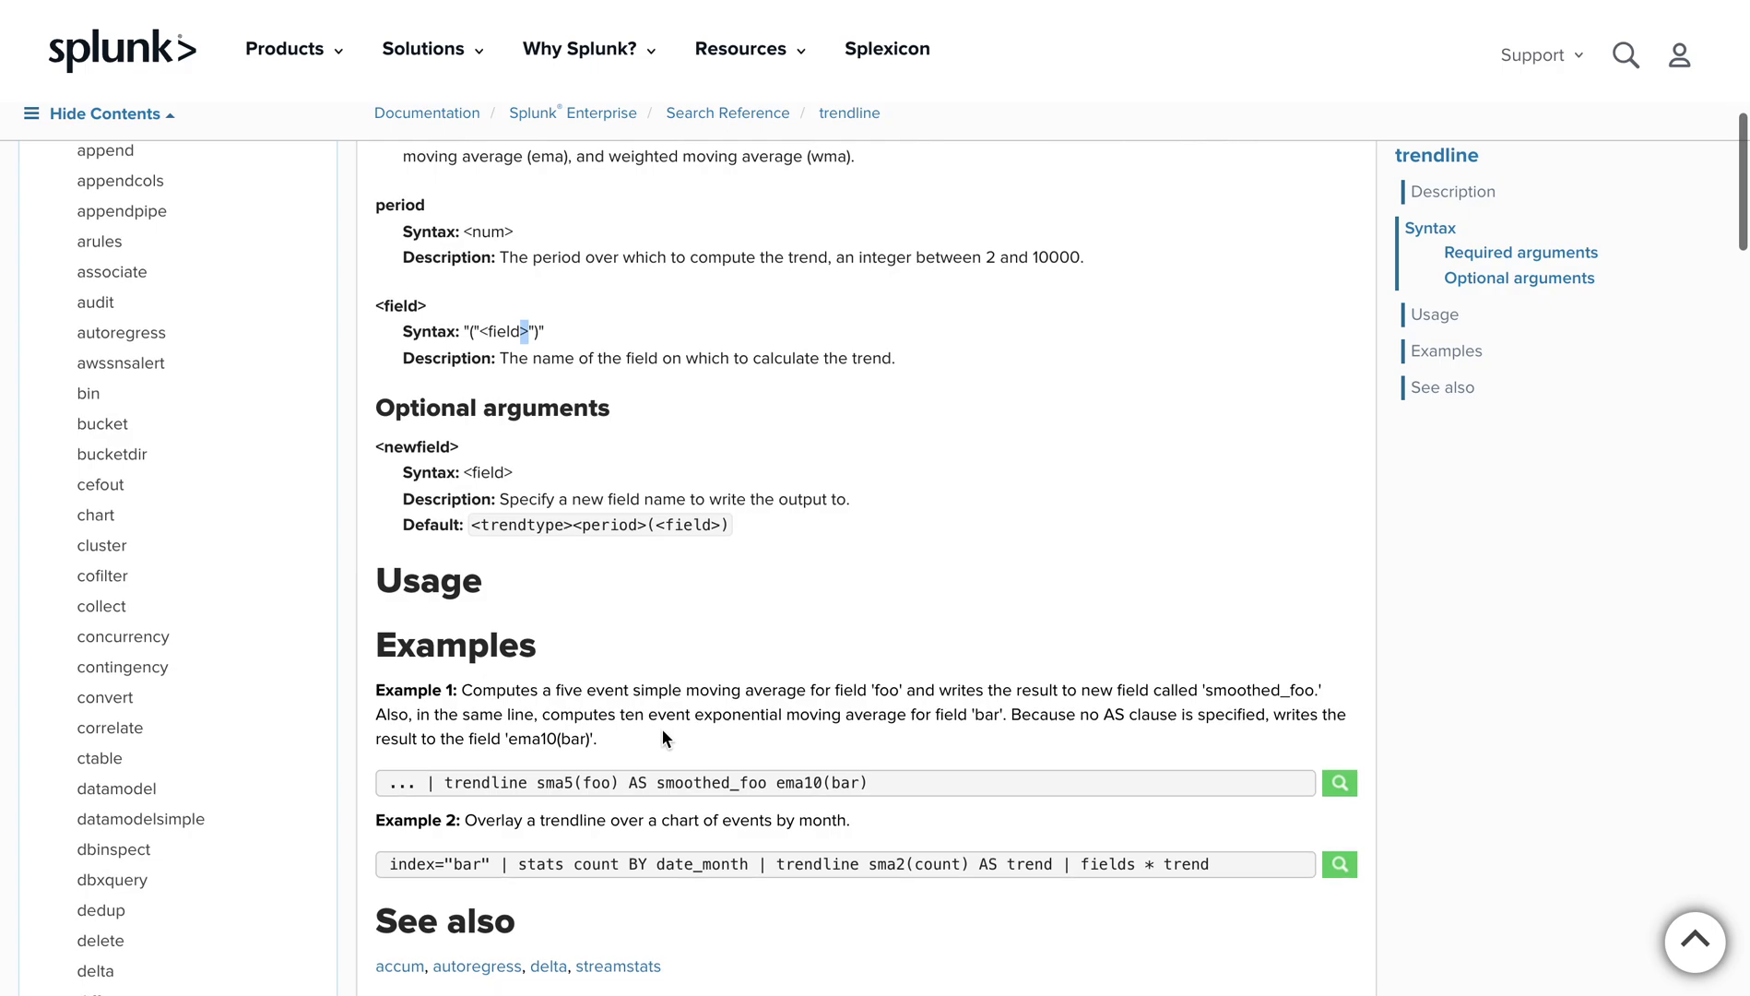
{"action": "left_click_drag", "start_coordinate": [878, 784], "coordinate": [425, 782]}
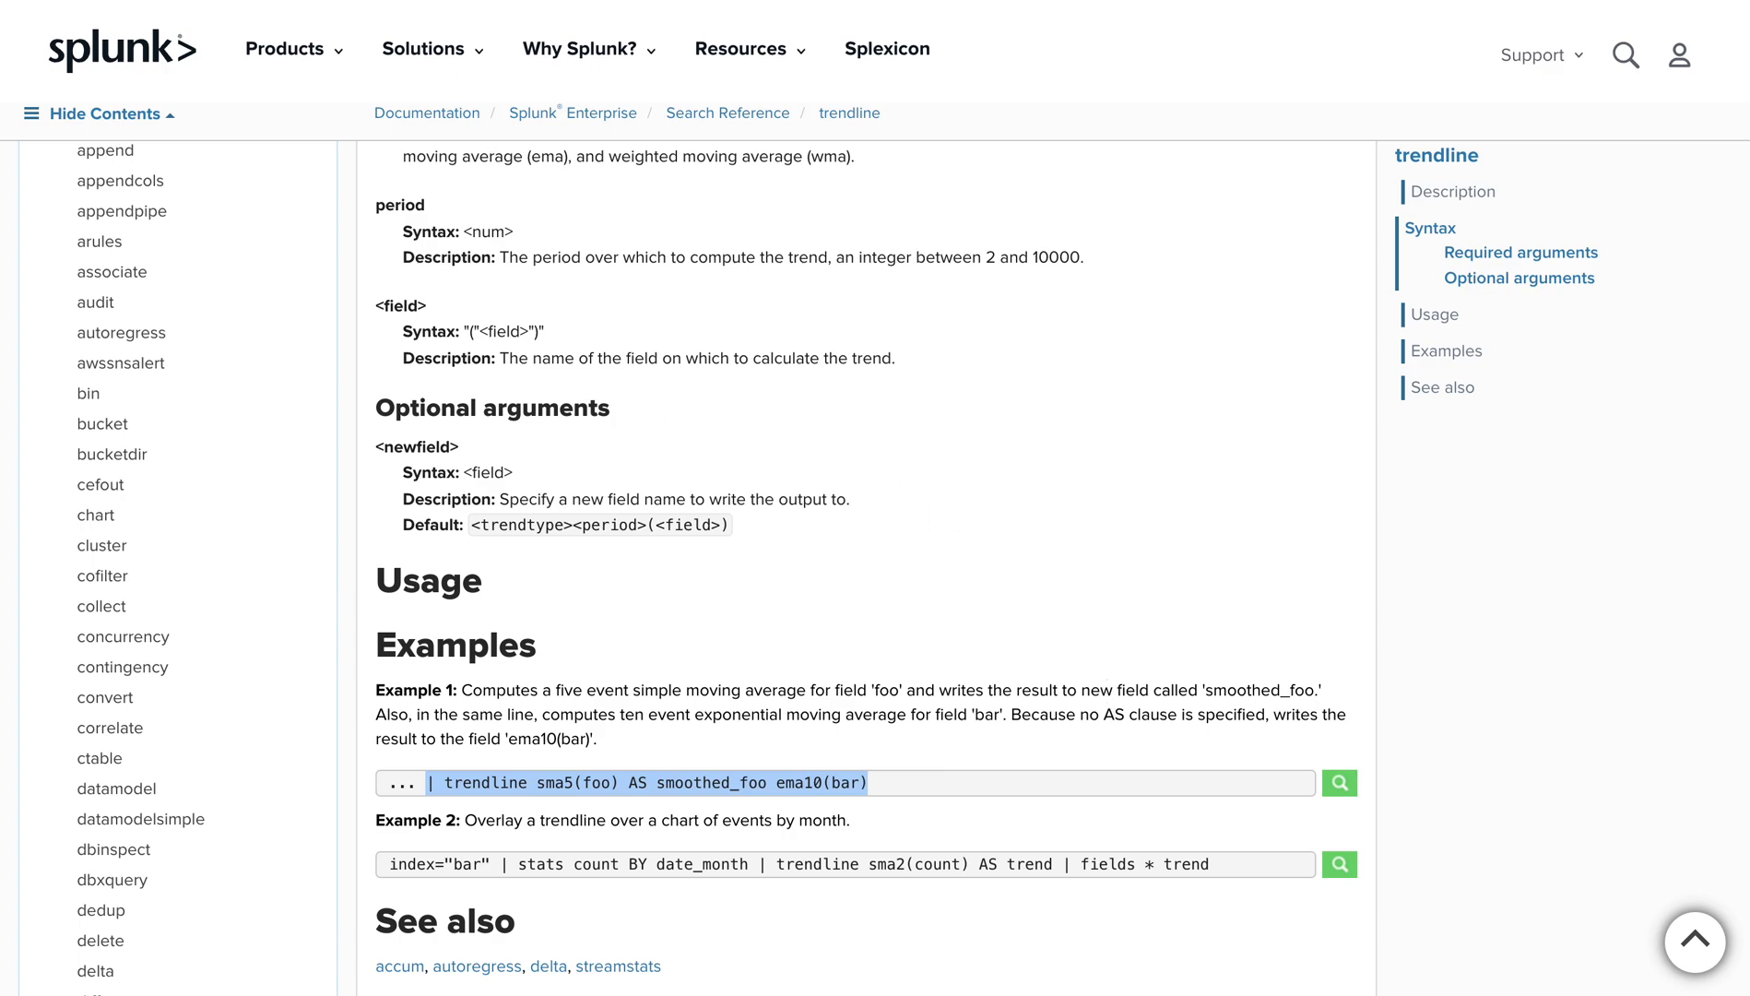
Step: Switch to Splunk's Search & Reporting app and search index=dynatrace over All time
{"action": "key", "text": "ctrl+Tab"}
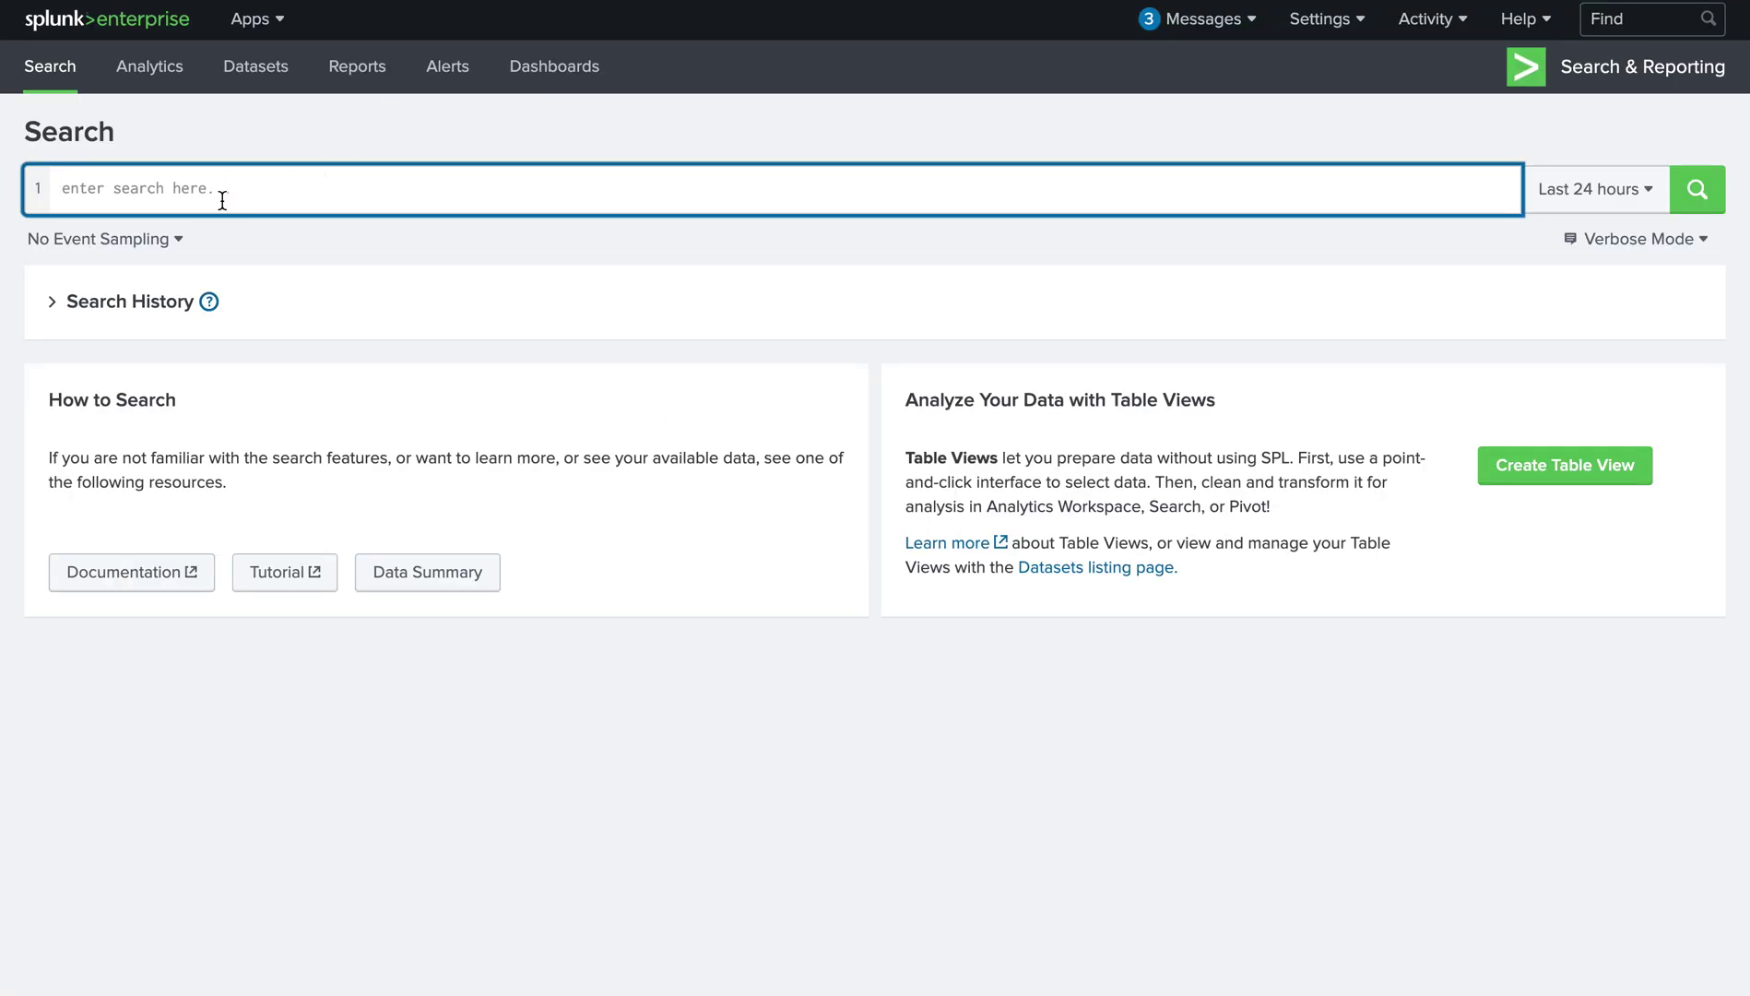
{"action": "type", "text": "inde"}
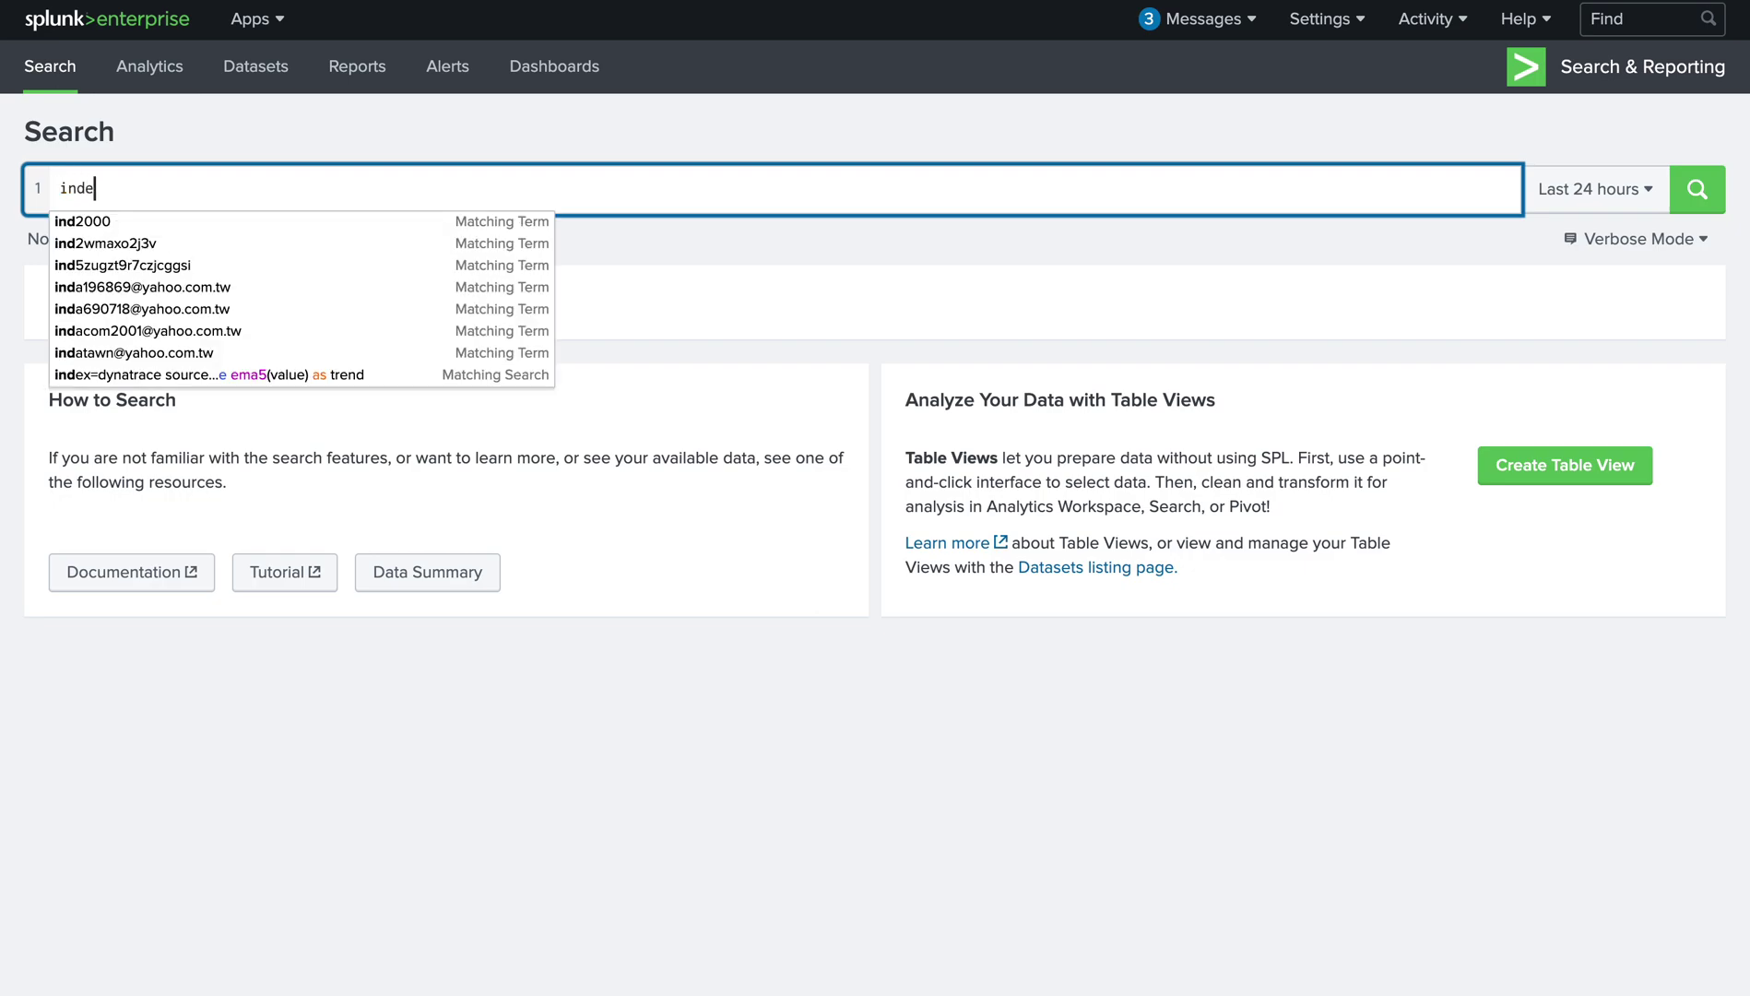
{"action": "type", "text": "x=dyna"}
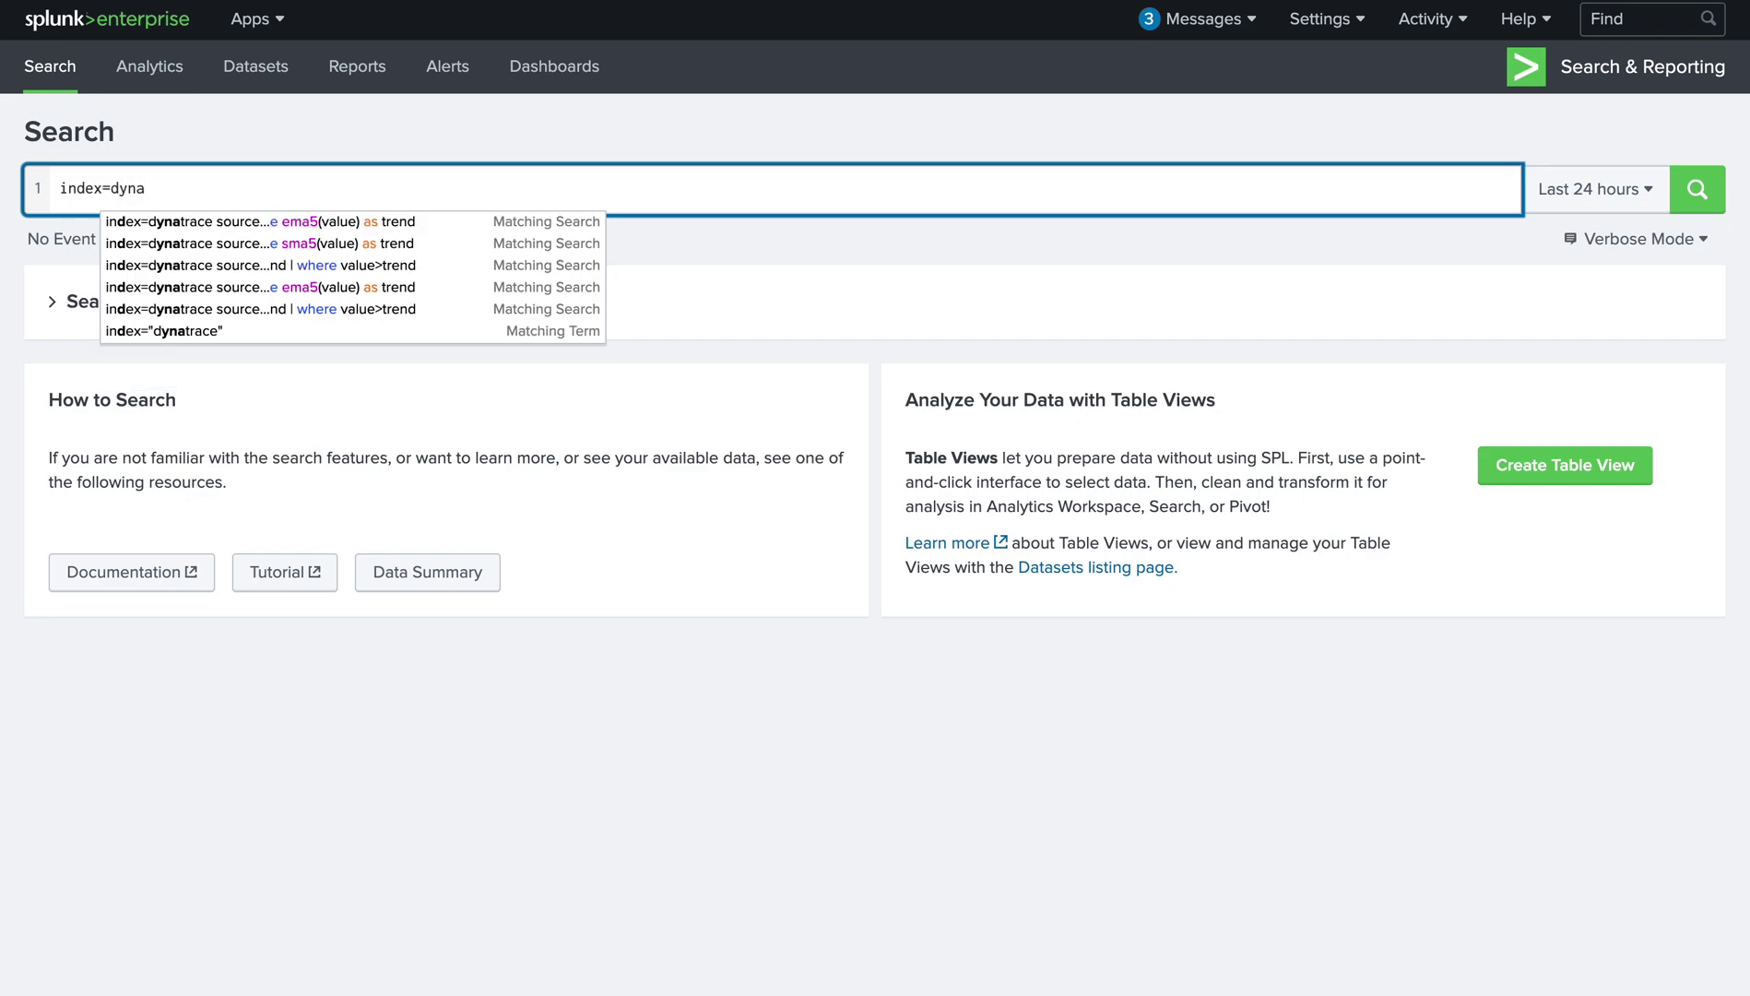
{"action": "type", "text": "trace"}
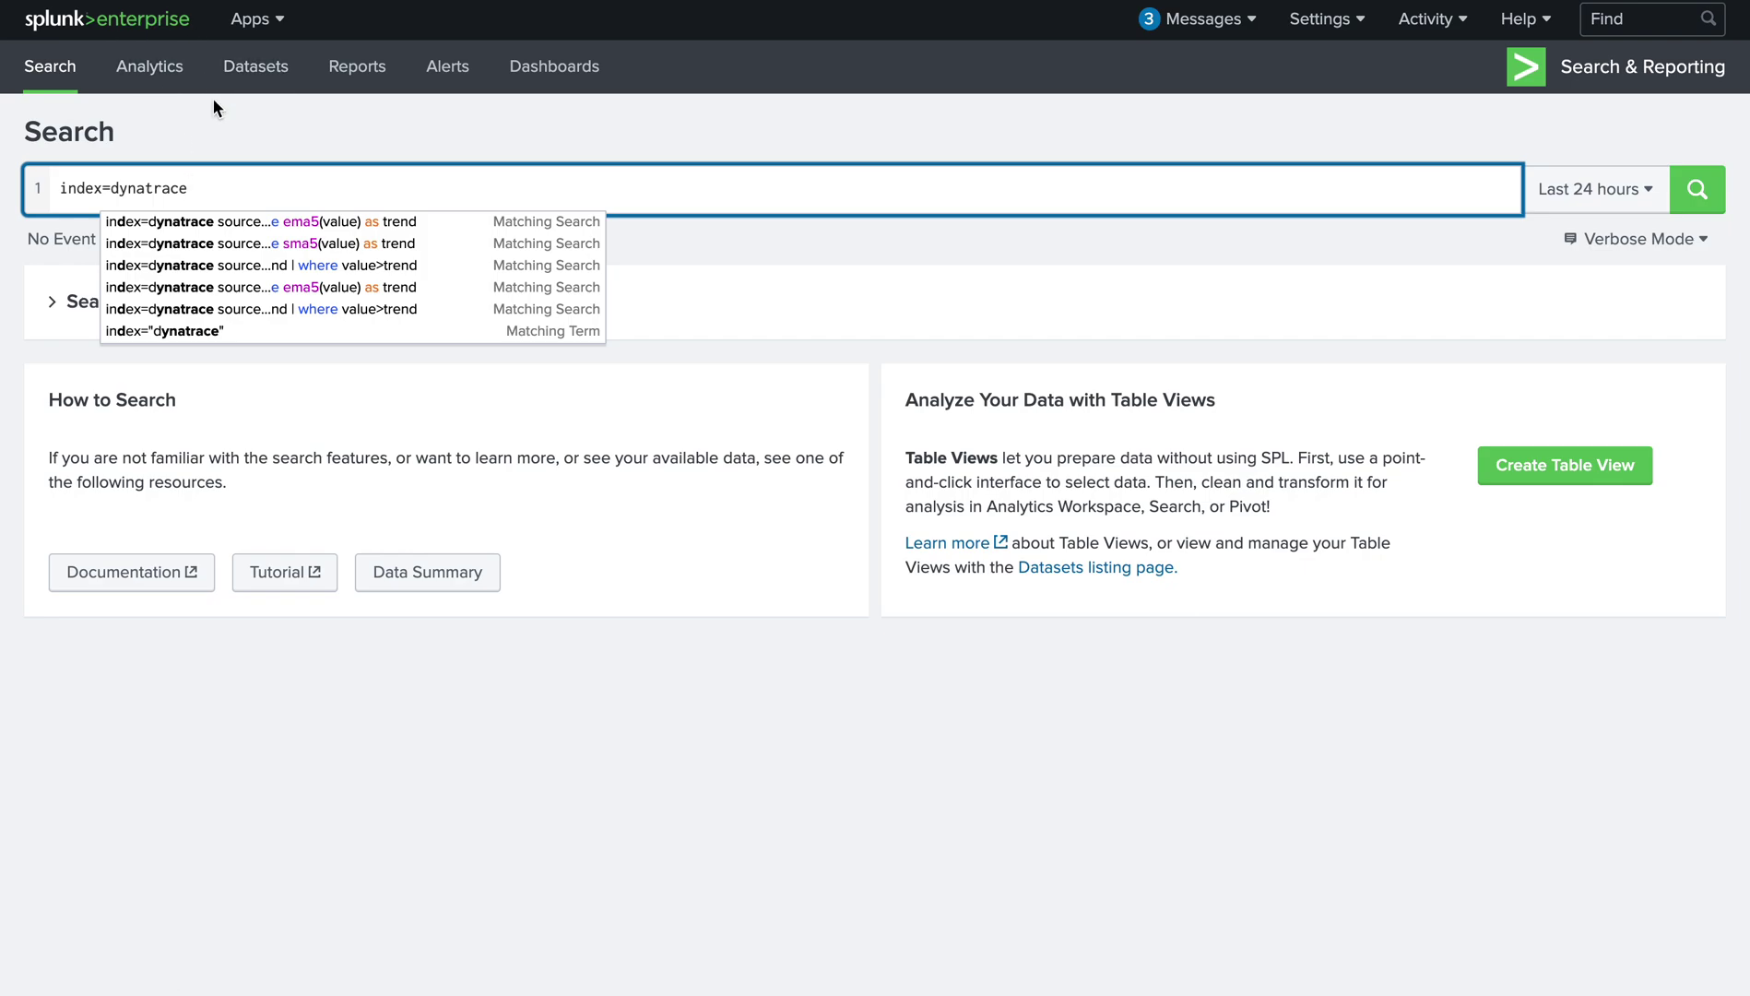
{"action": "key", "text": "Return"}
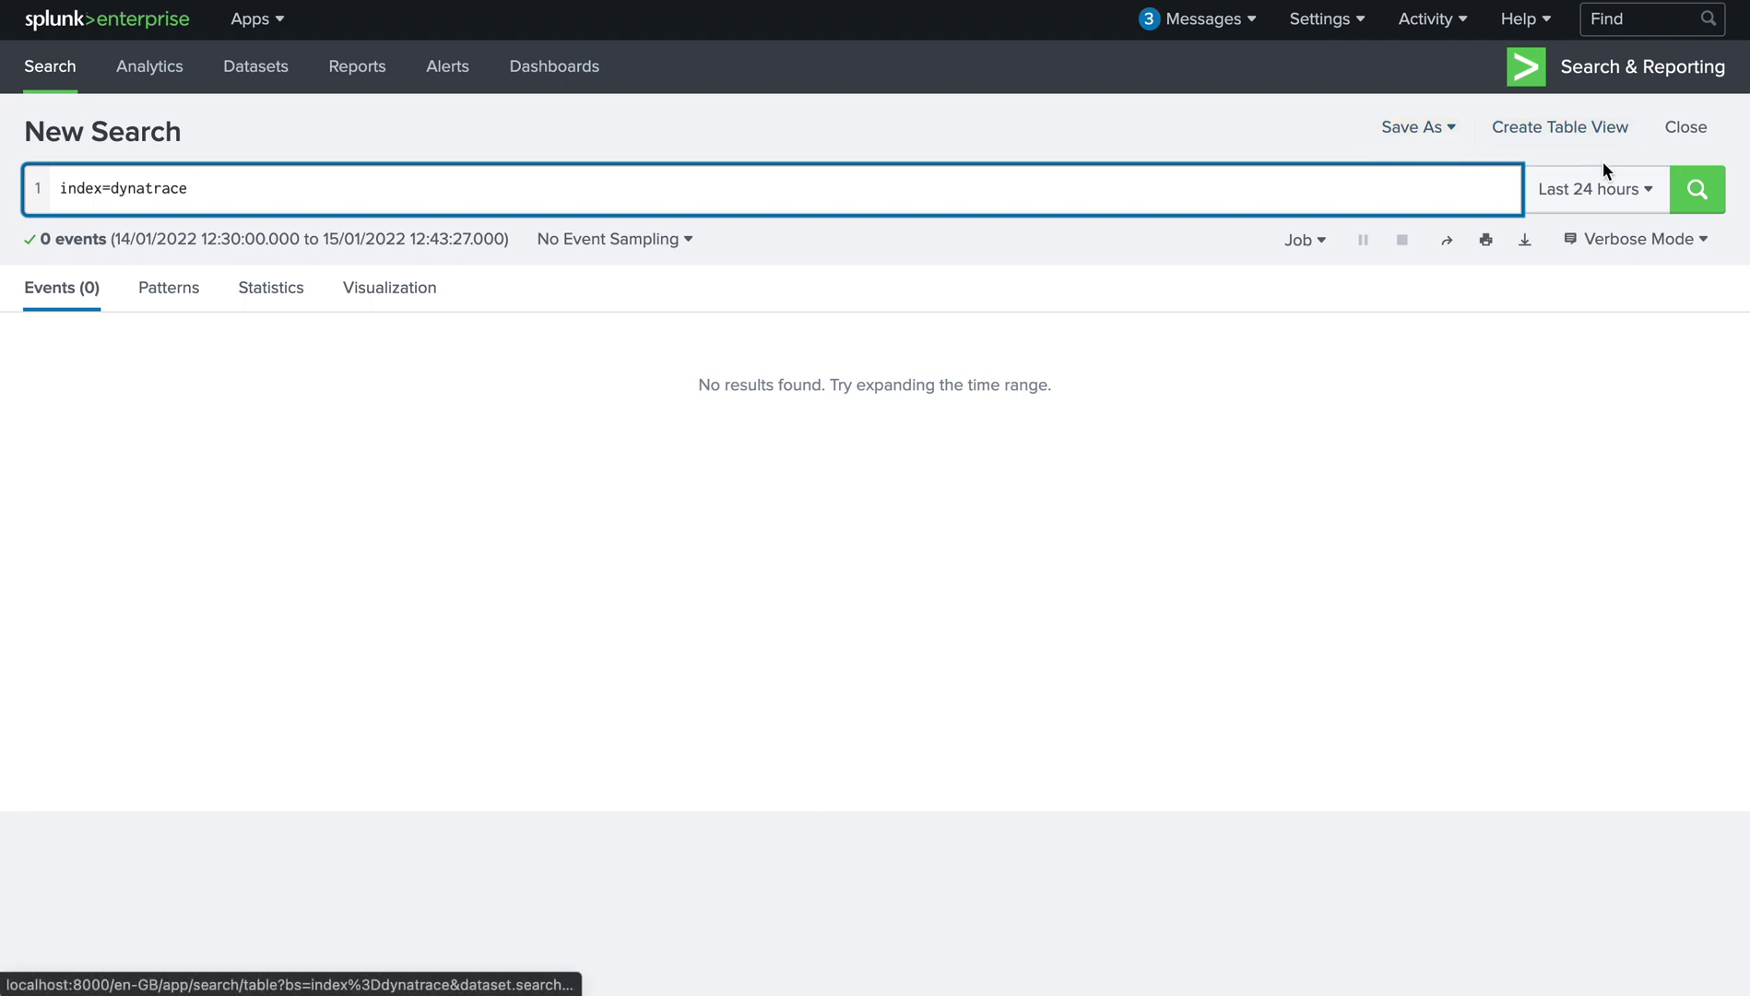
{"action": "left_click", "coordinate": [1601, 189]}
{"action": "left_click", "coordinate": [1351, 320]}
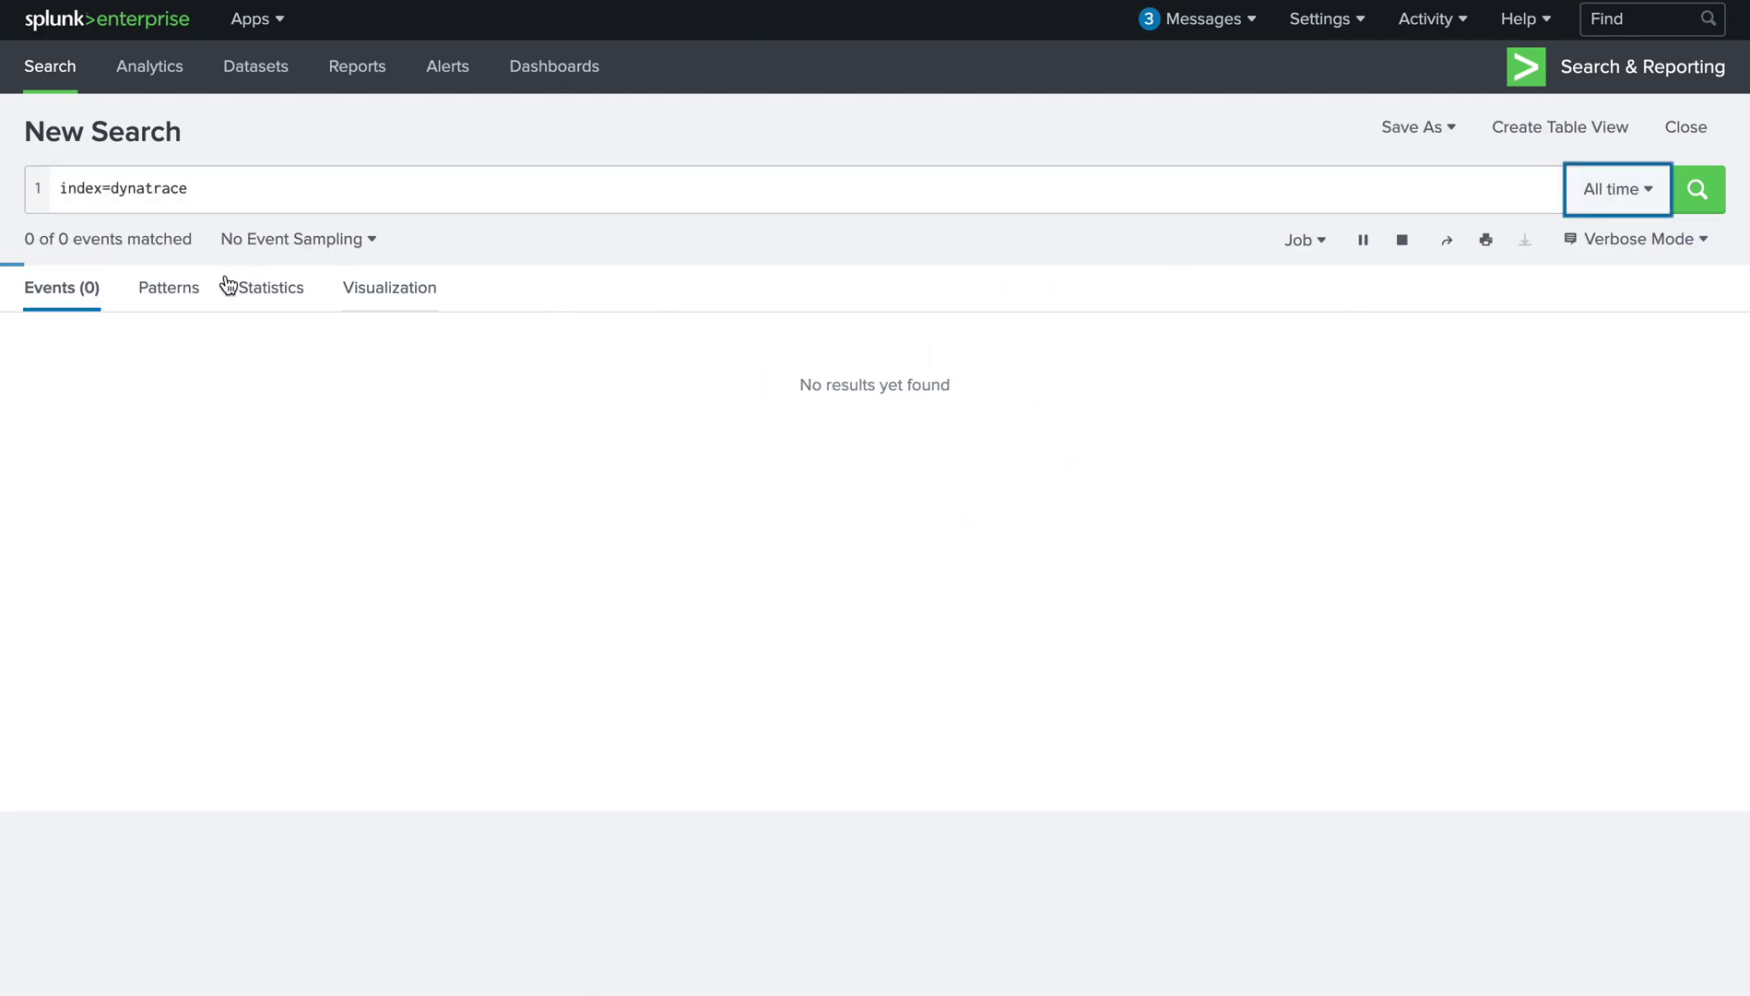
Step: Copy the sourcetype="dynatrace:metrics" filter from the existing trendline search into the new search and run it
{"action": "left_click", "coordinate": [246, 187]}
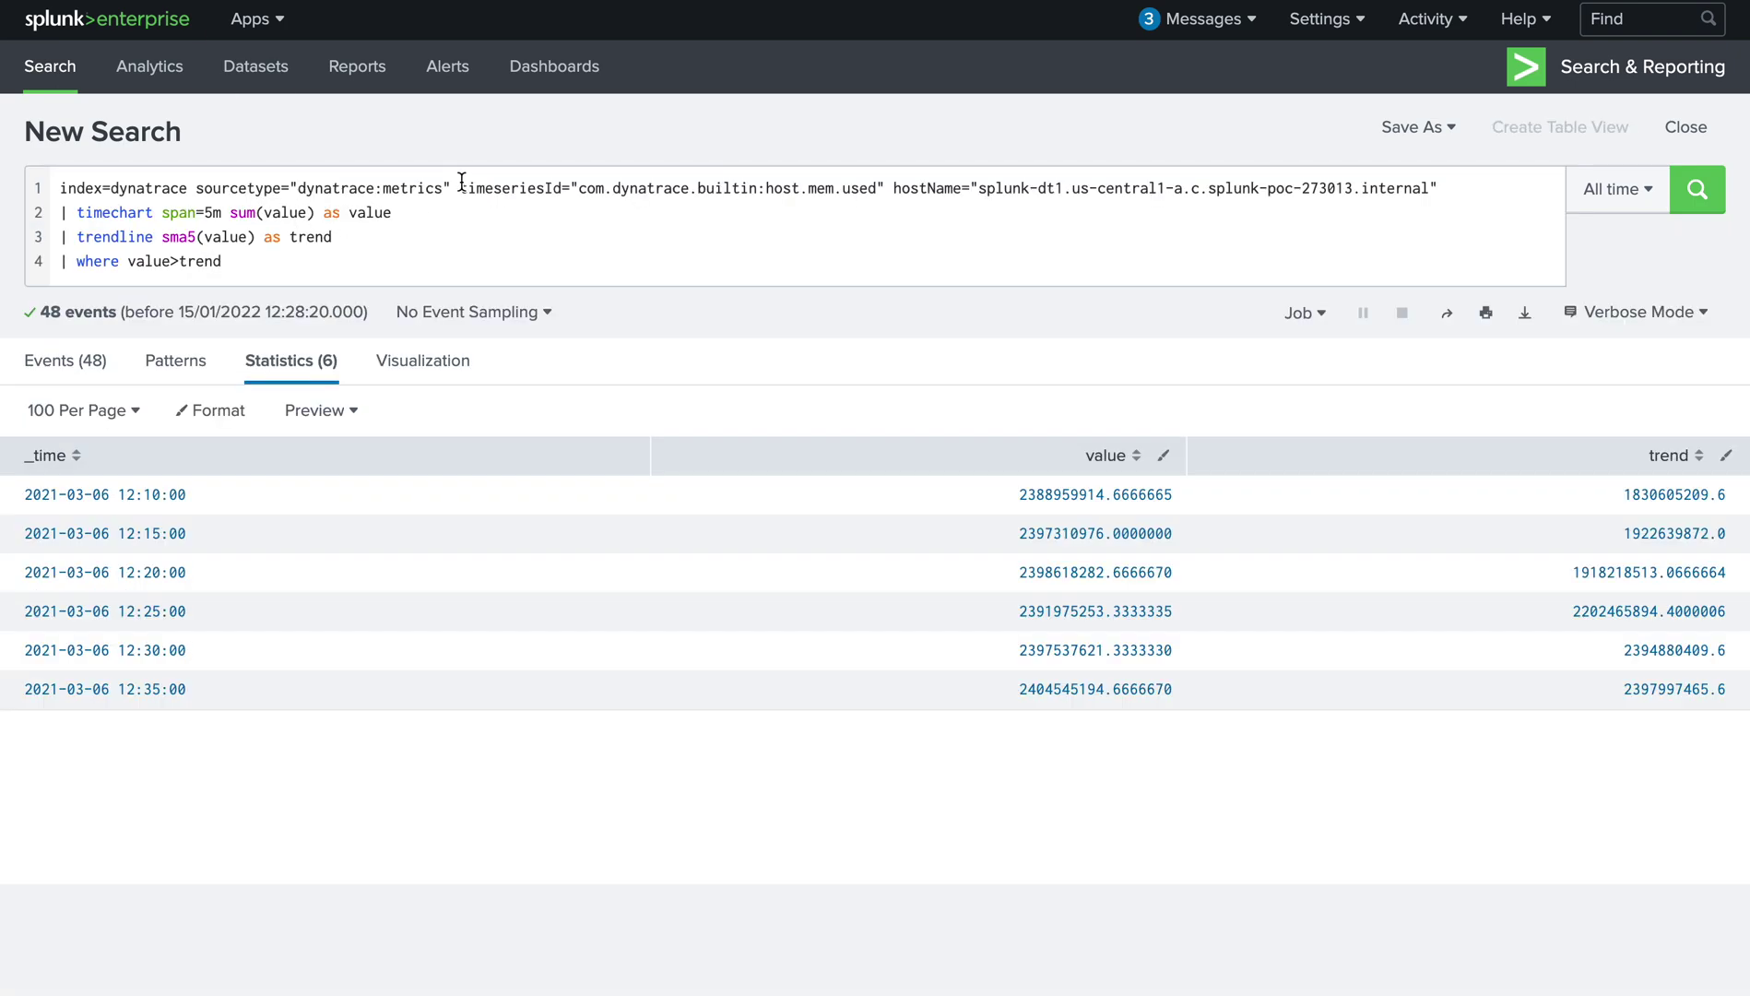
{"action": "left_click_drag", "start_coordinate": [458, 187], "coordinate": [195, 189]}
{"action": "key", "text": "ctrl+c"}
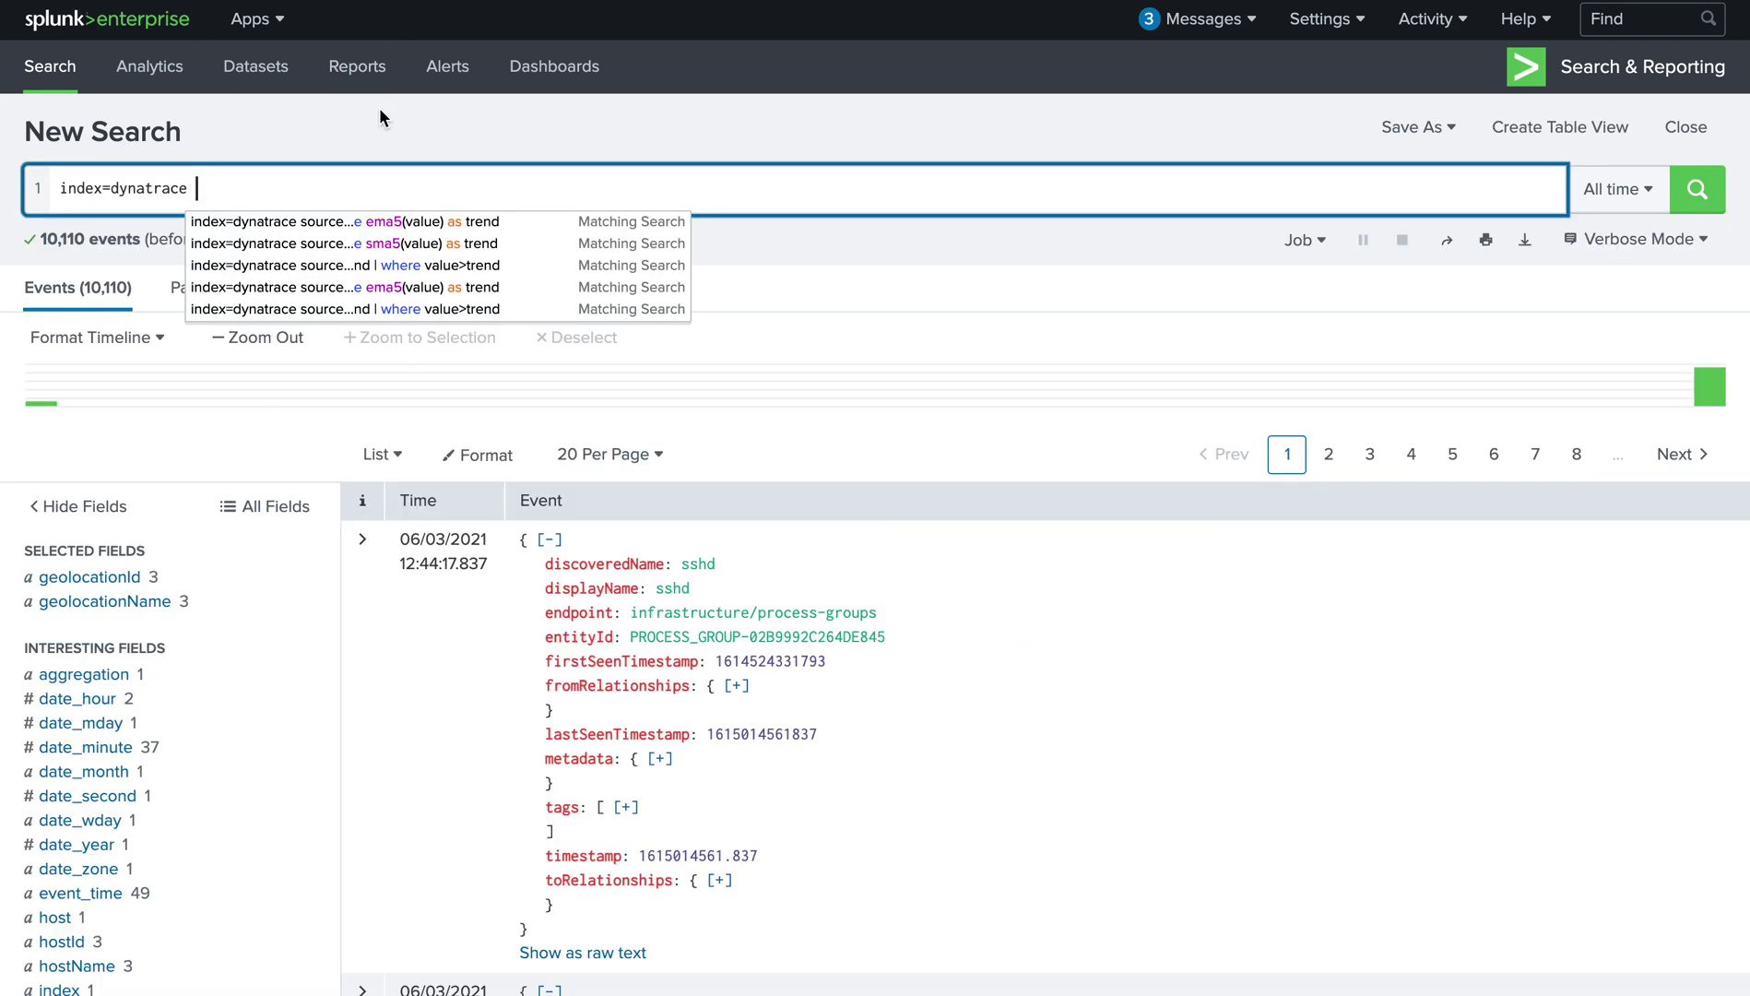
{"action": "left_click", "coordinate": [265, 191]}
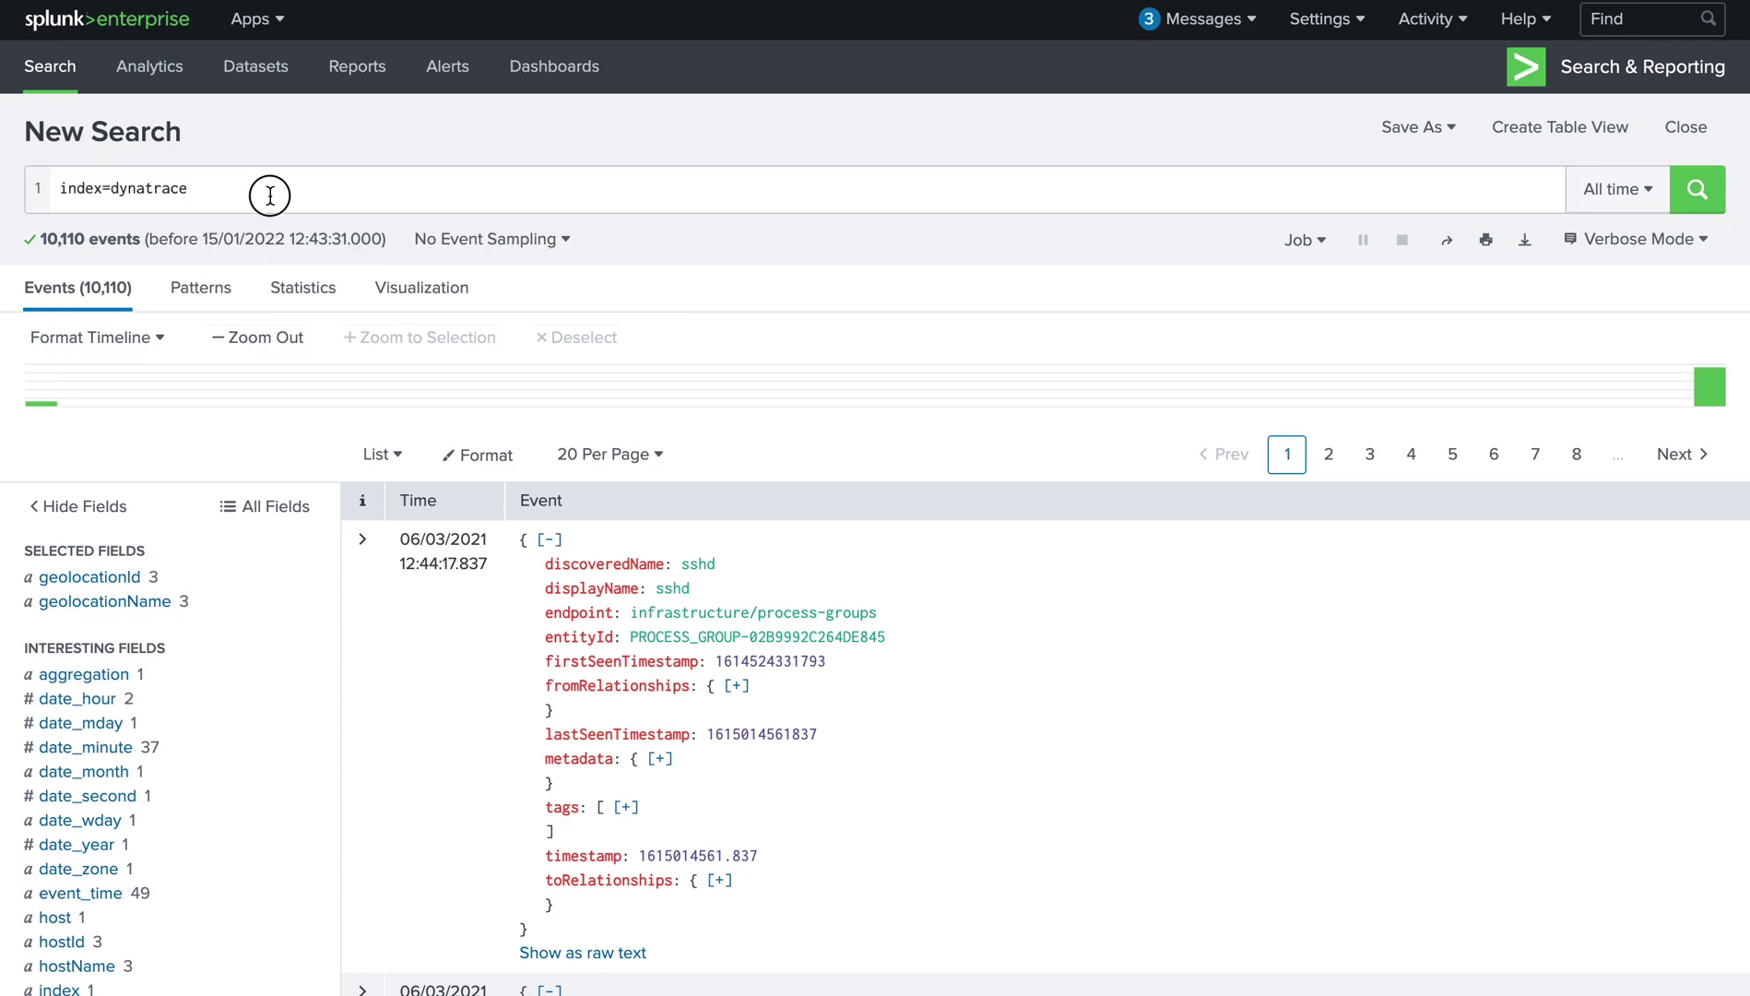
{"action": "key", "text": "ctrl+v"}
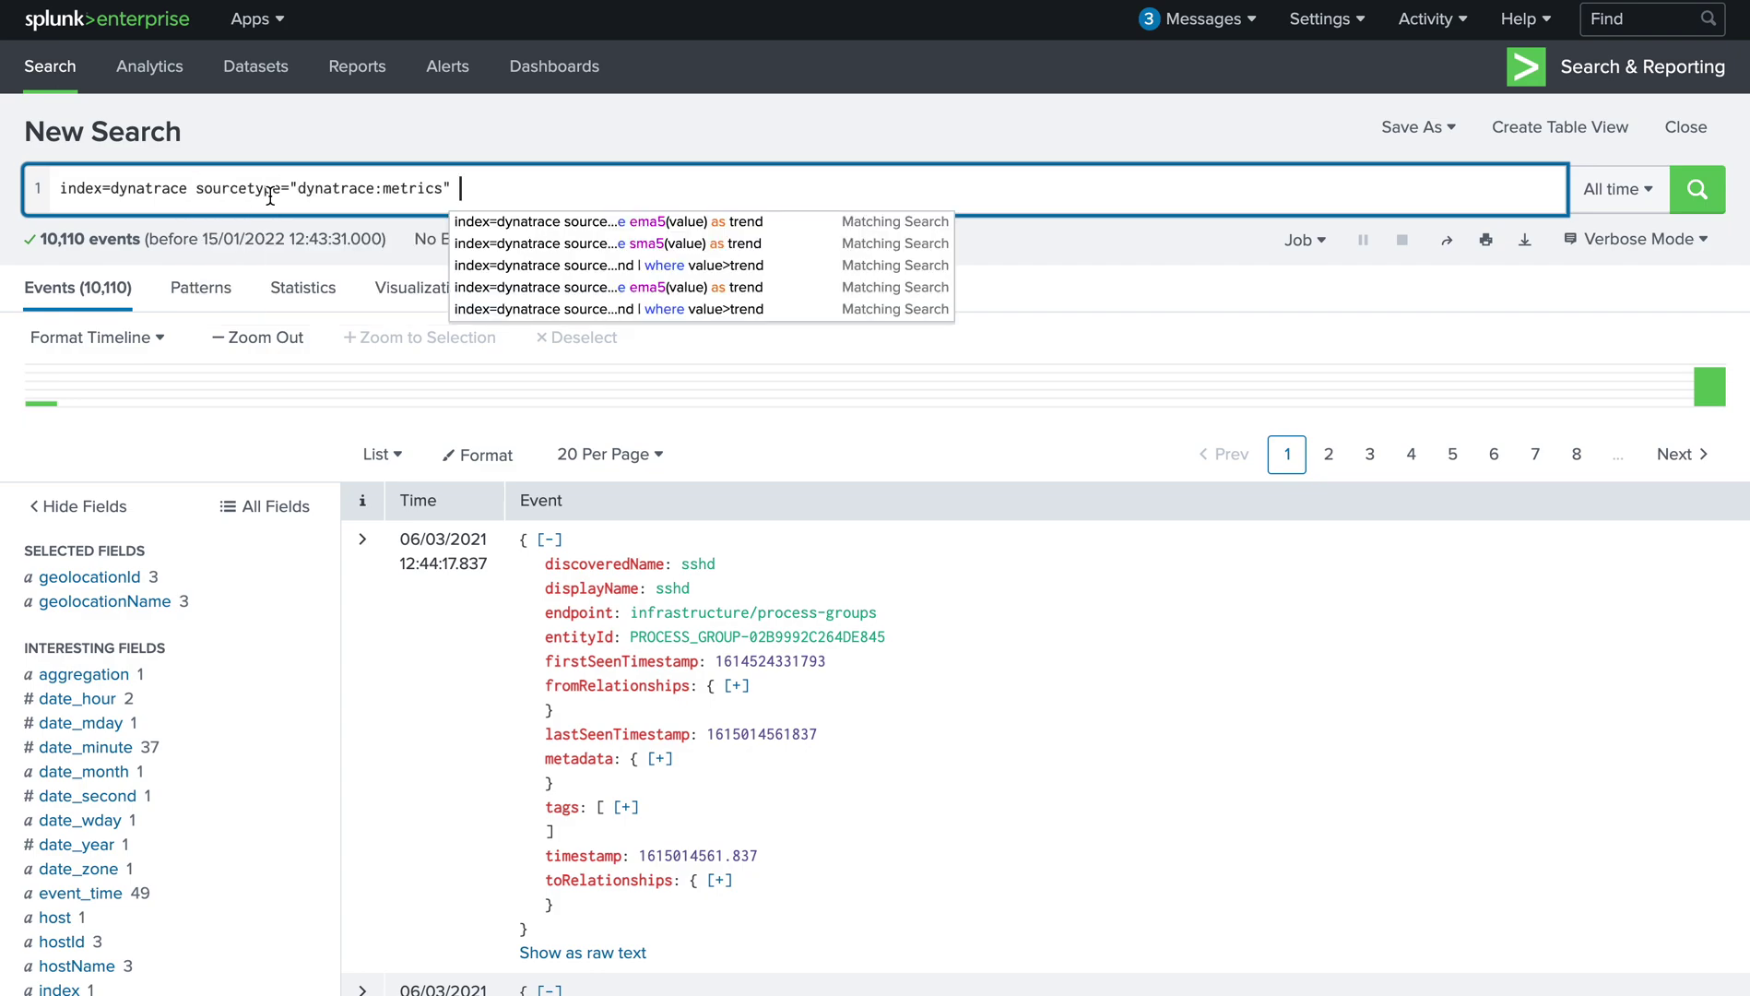
{"action": "key", "text": "Return"}
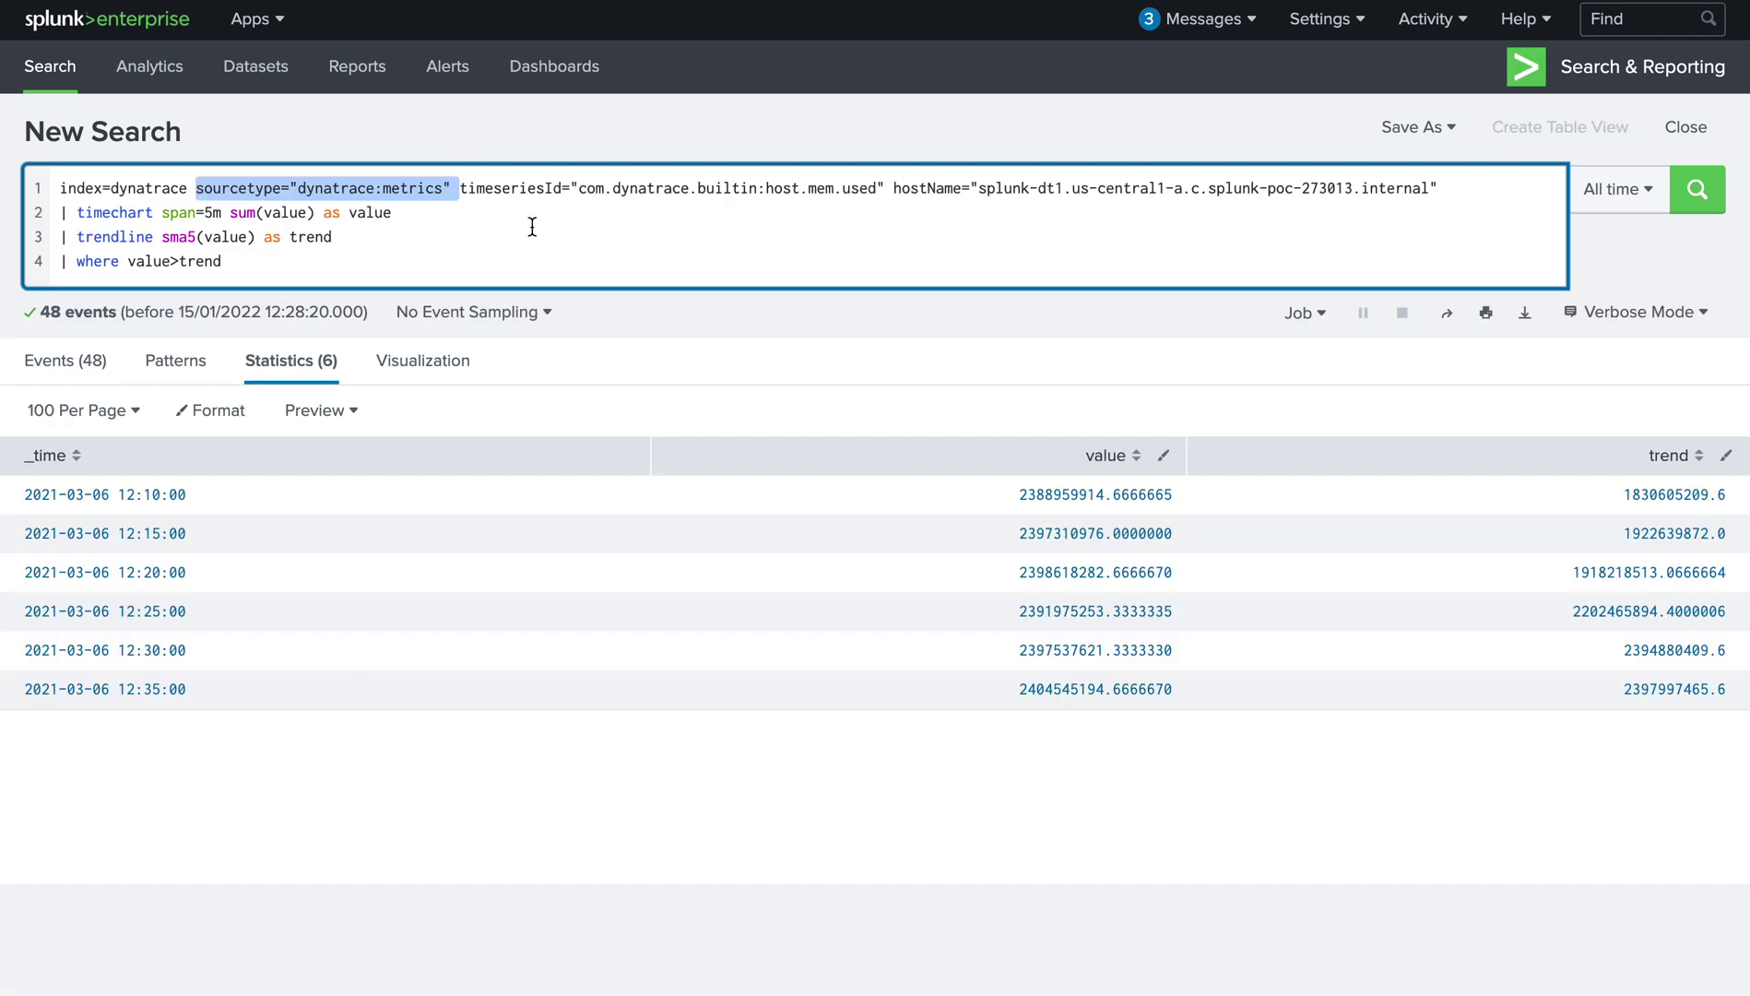
Step: Copy timeseriesId="com.dynatrace.builtin:host.mem.used" from the existing search into the new search and point out its mem part
{"action": "left_click", "coordinate": [533, 189]}
{"action": "left_click_drag", "start_coordinate": [885, 189], "coordinate": [461, 188]}
{"action": "key", "text": "ctrl+c"}
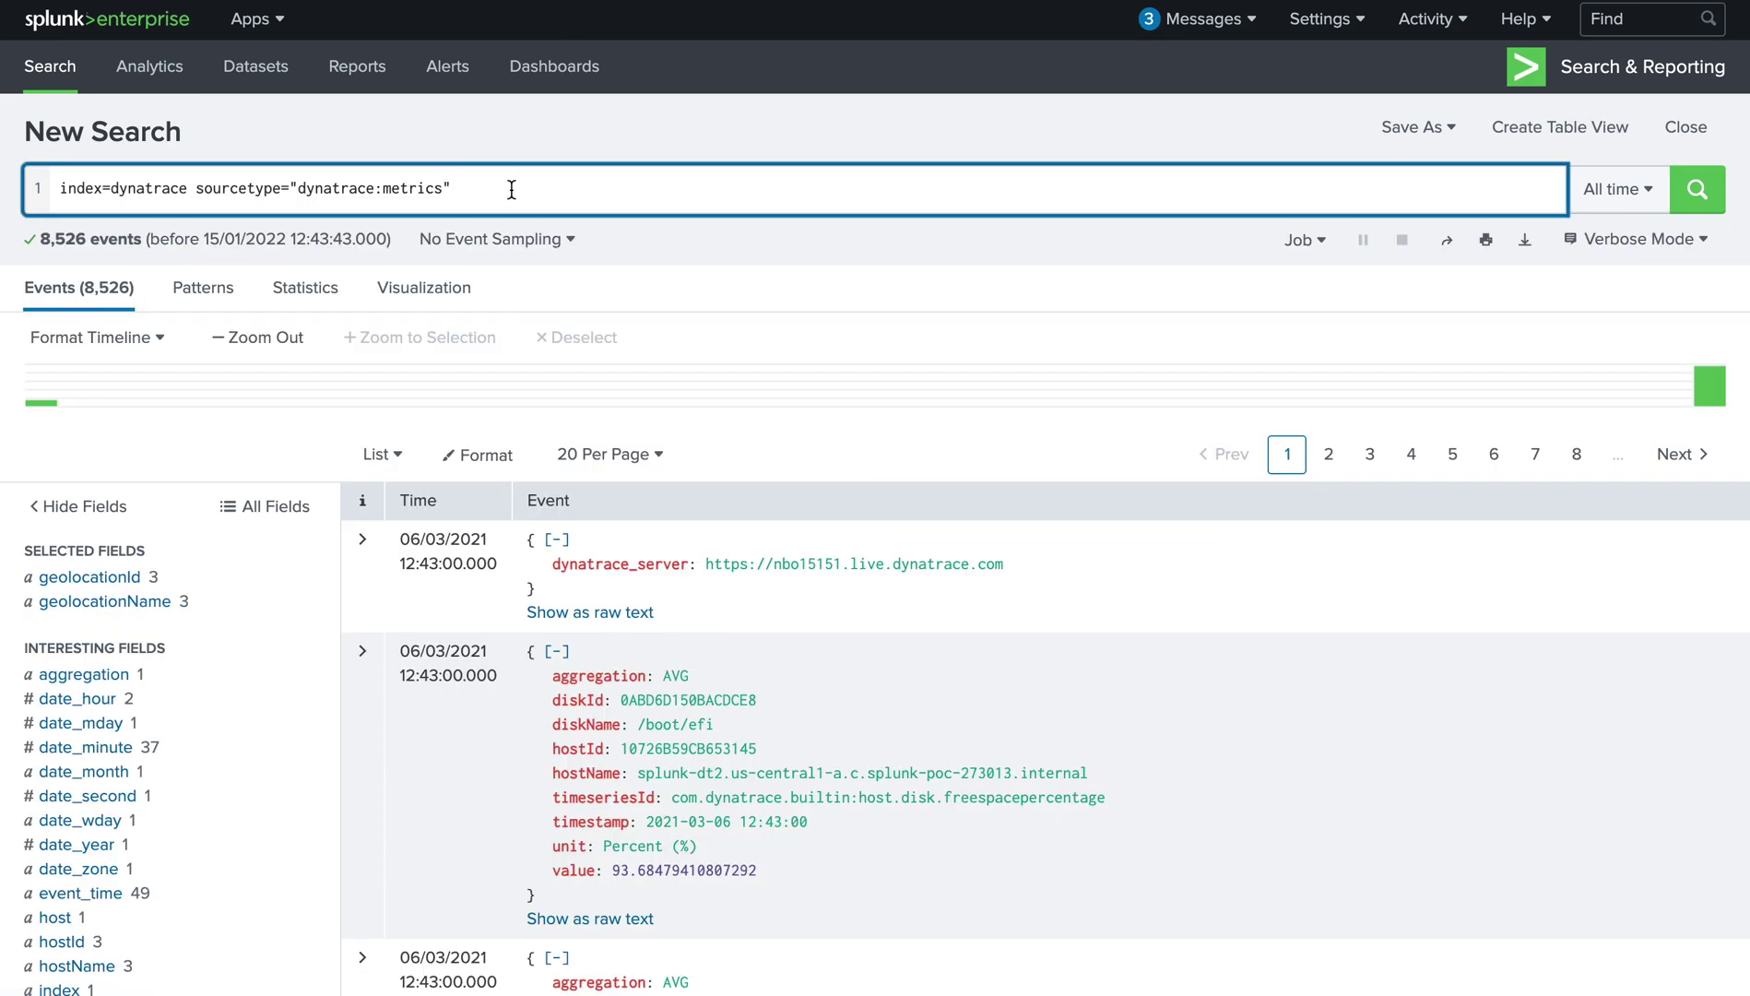
{"action": "key", "text": "ctrl+v"}
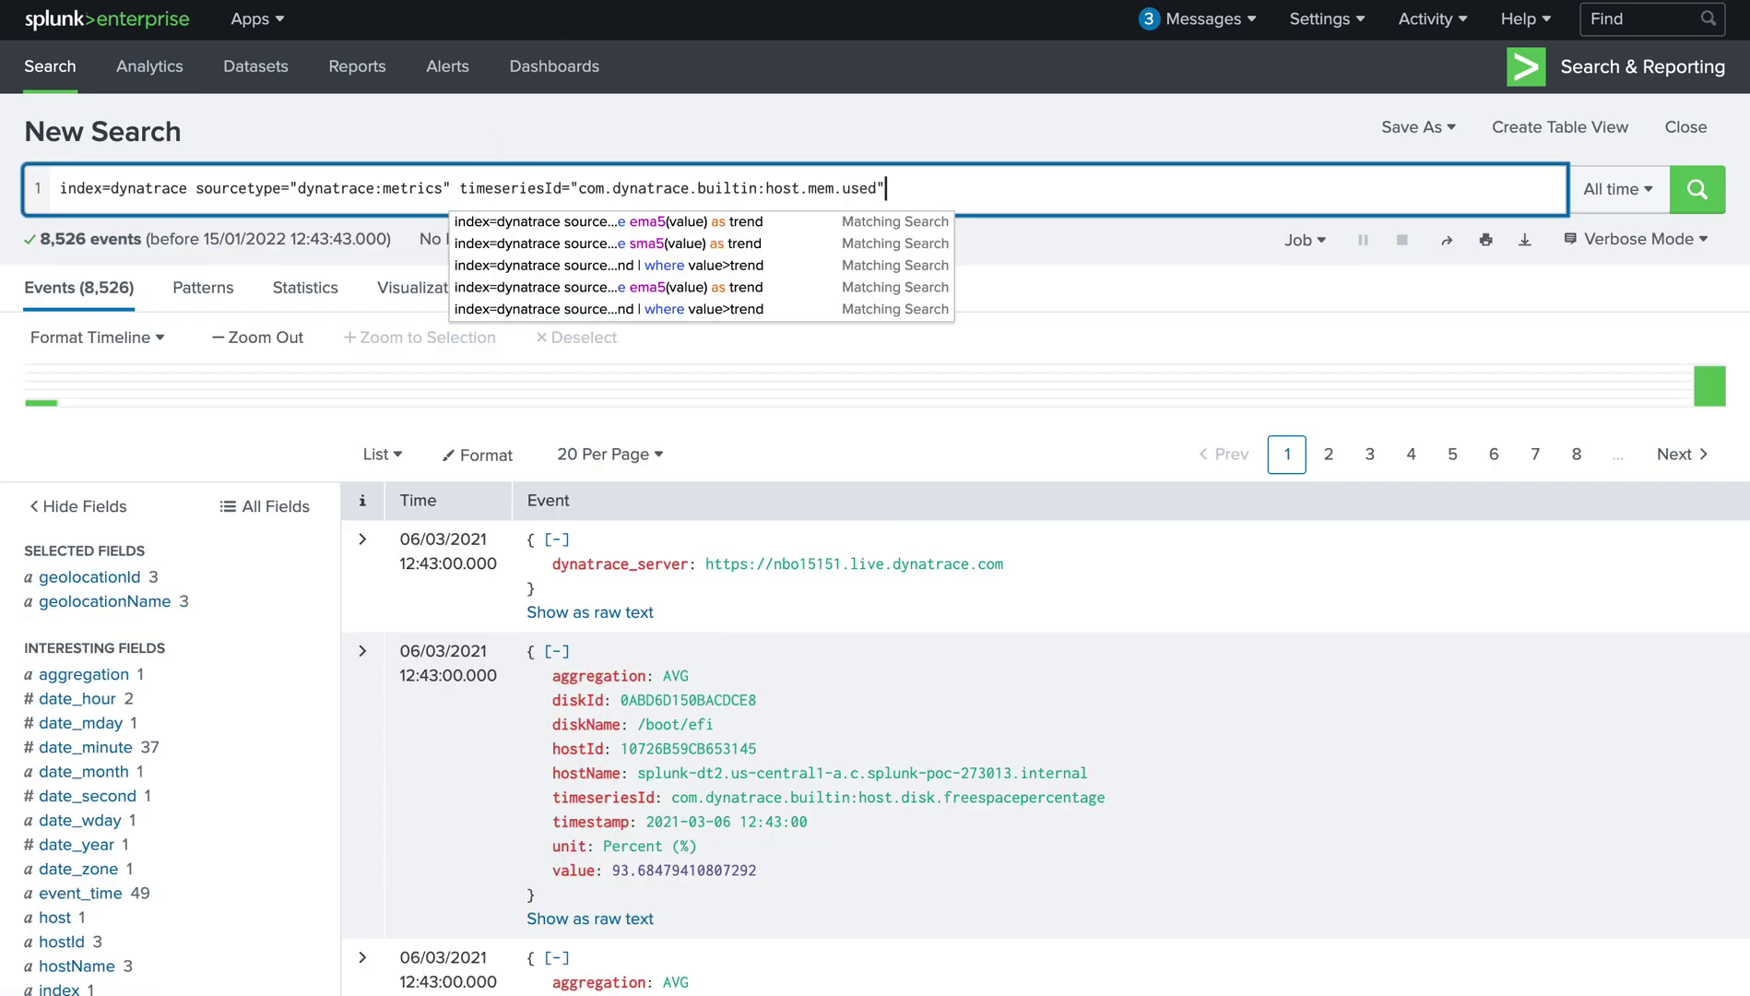
{"action": "double_click", "coordinate": [820, 189]}
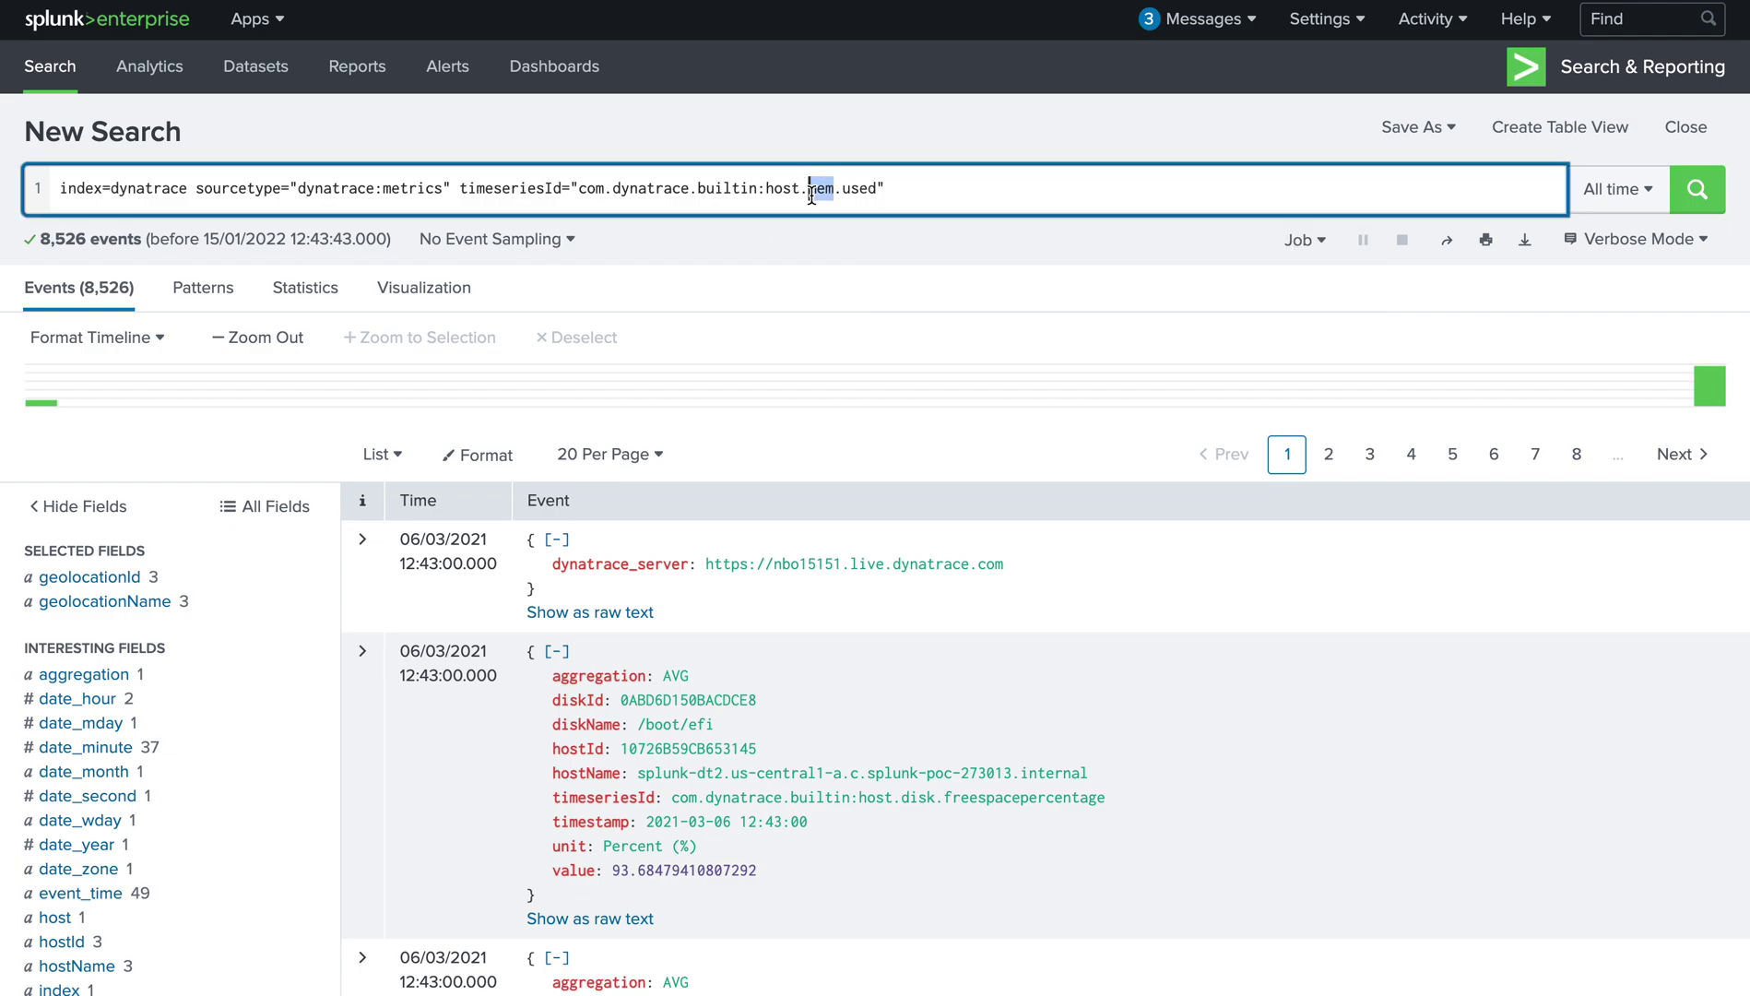
Step: Add the filter hostName="splunk-dt1.us-central1-a.c.splunk-poc-273013.internal" from the existing search and run the extended search
{"action": "left_click", "coordinate": [893, 189]}
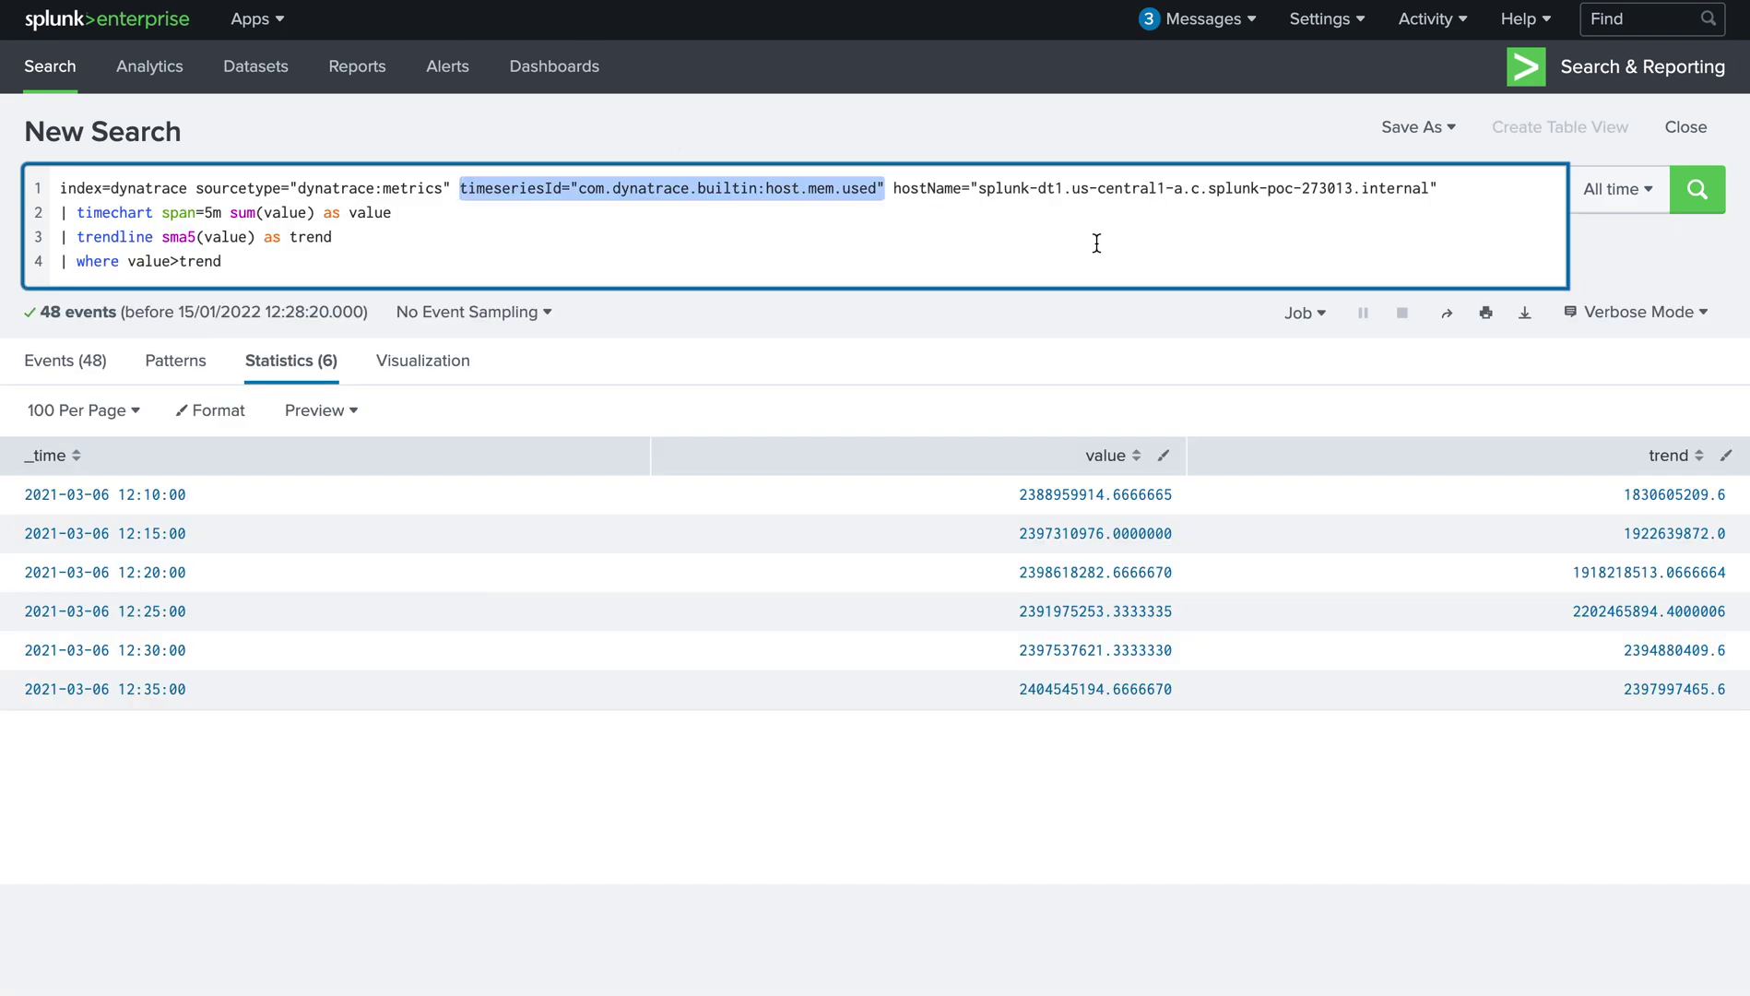
{"action": "left_click", "coordinate": [1443, 187]}
{"action": "left_click_drag", "start_coordinate": [1443, 187], "coordinate": [893, 189]}
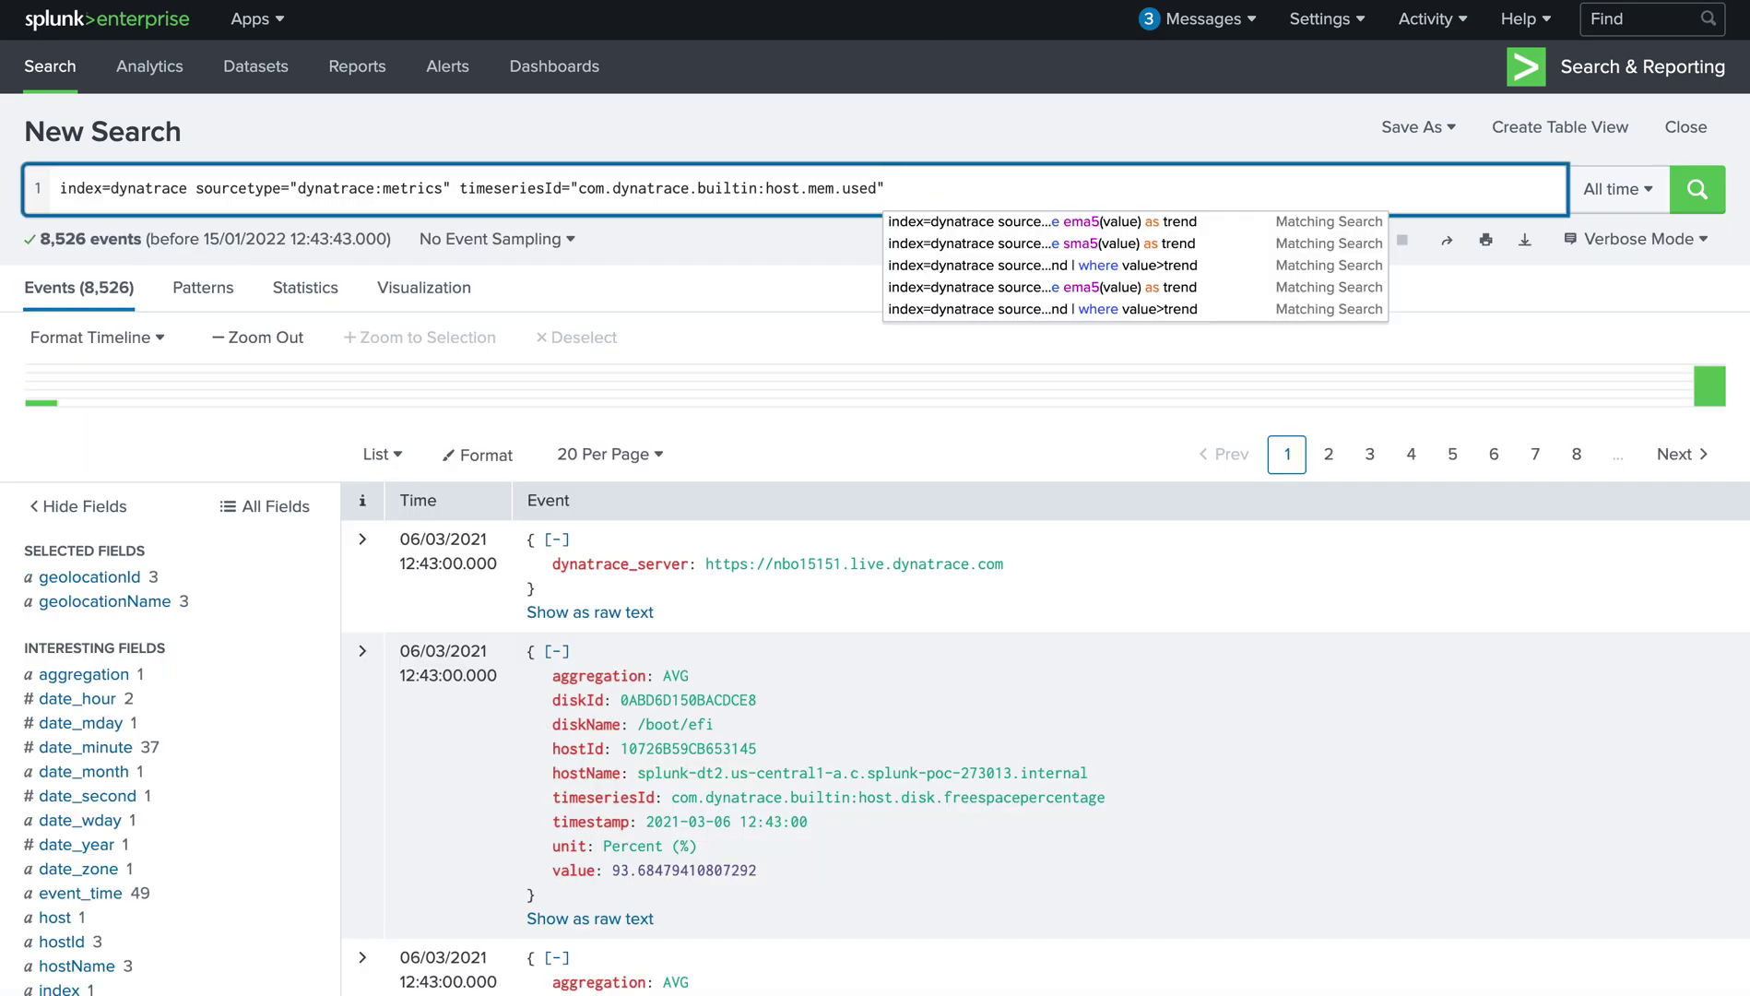
{"action": "type", "text": "hostName=\"splunk-dt1.us-central1-a.c.splunk-poc-273013.internal\""}
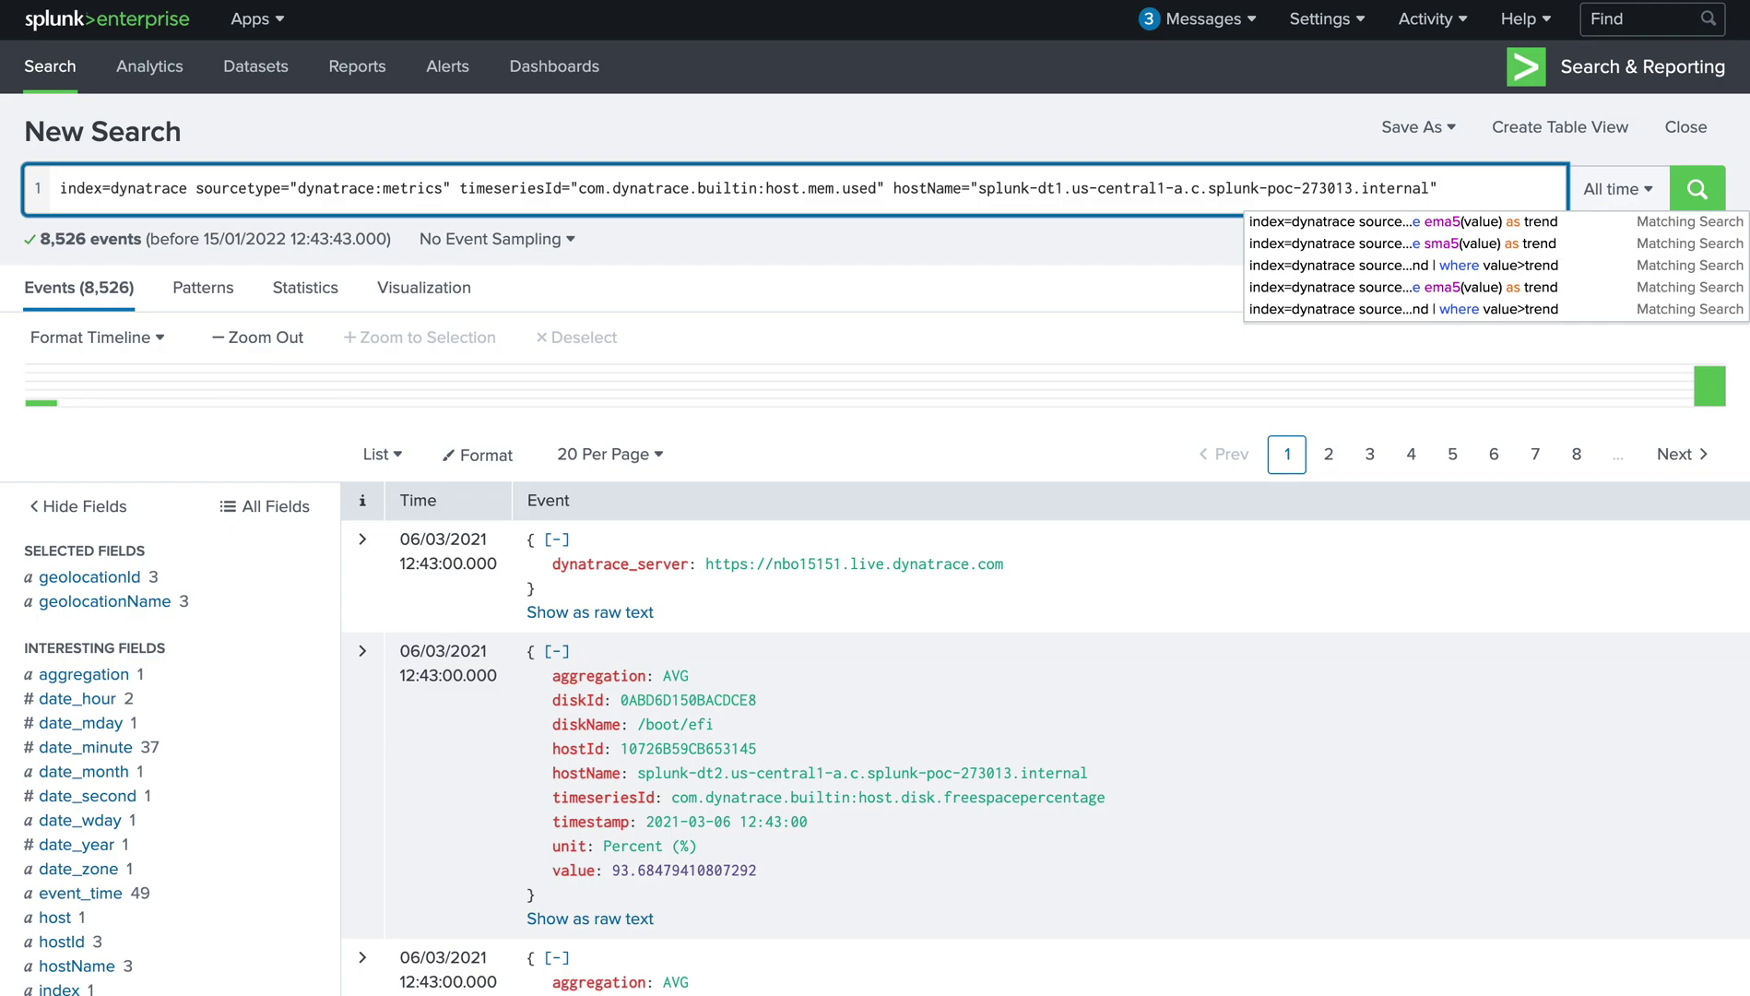
{"action": "double_click", "coordinate": [647, 188]}
{"action": "left_click", "coordinate": [819, 185]}
{"action": "left_click", "coordinate": [1063, 188]}
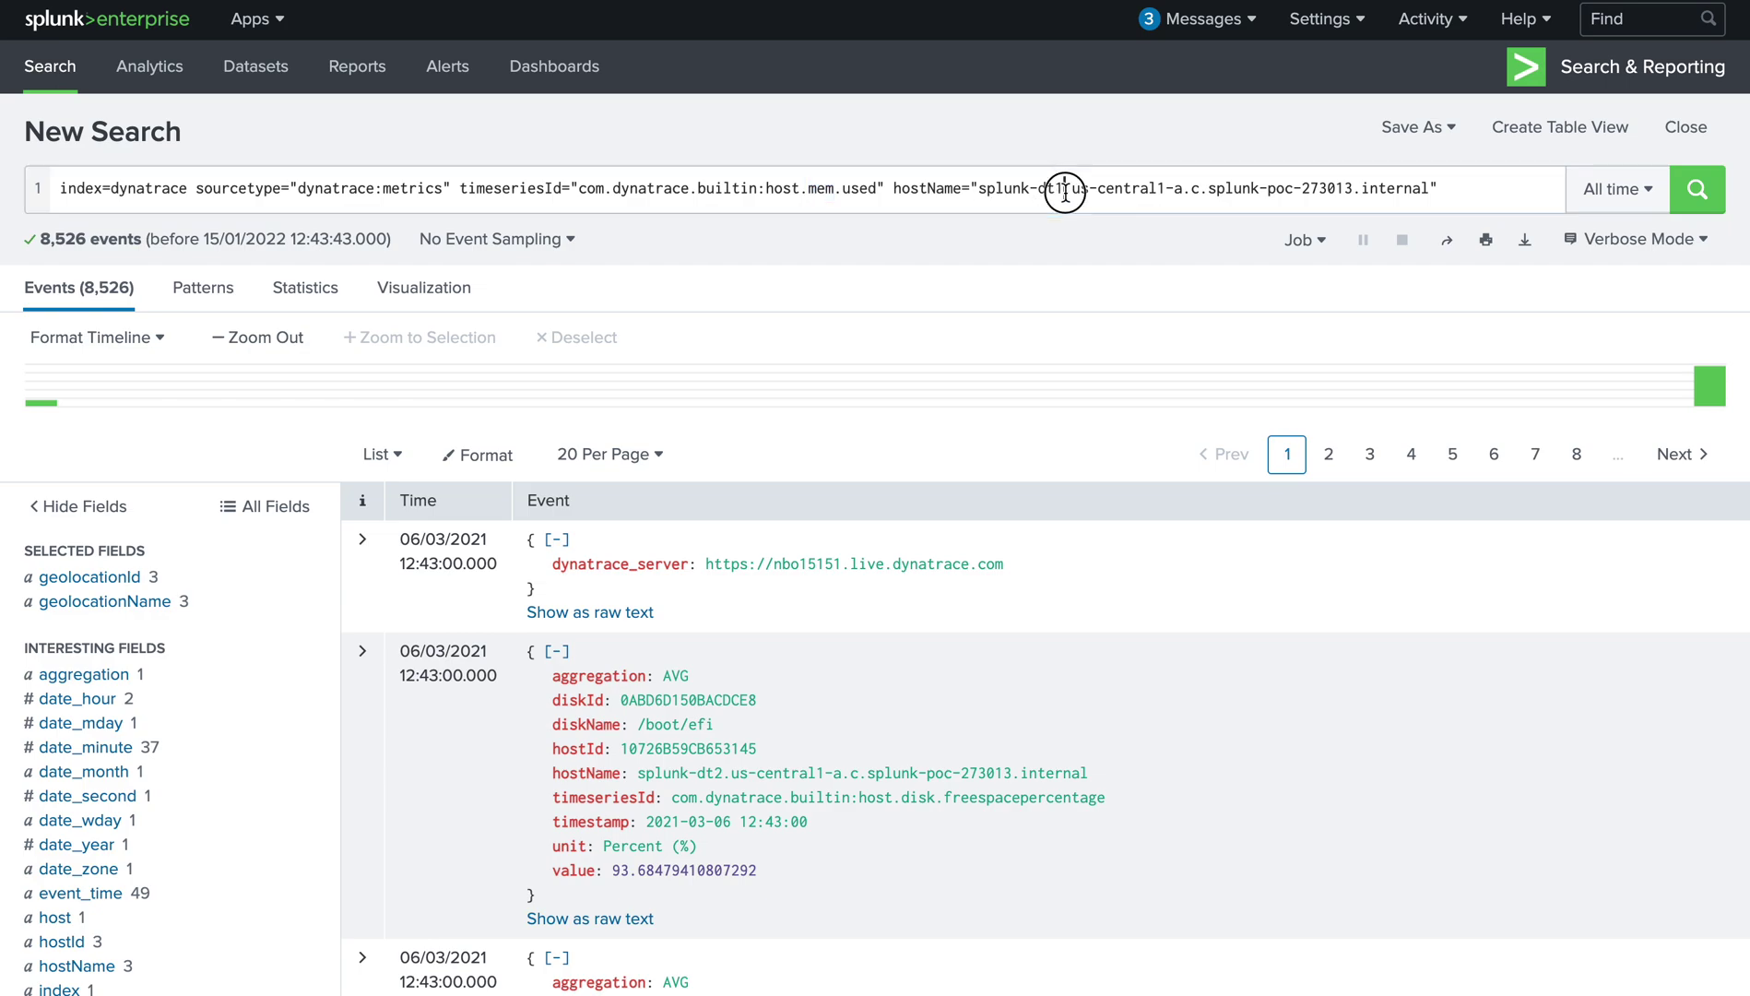
{"action": "left_click", "coordinate": [1465, 186]}
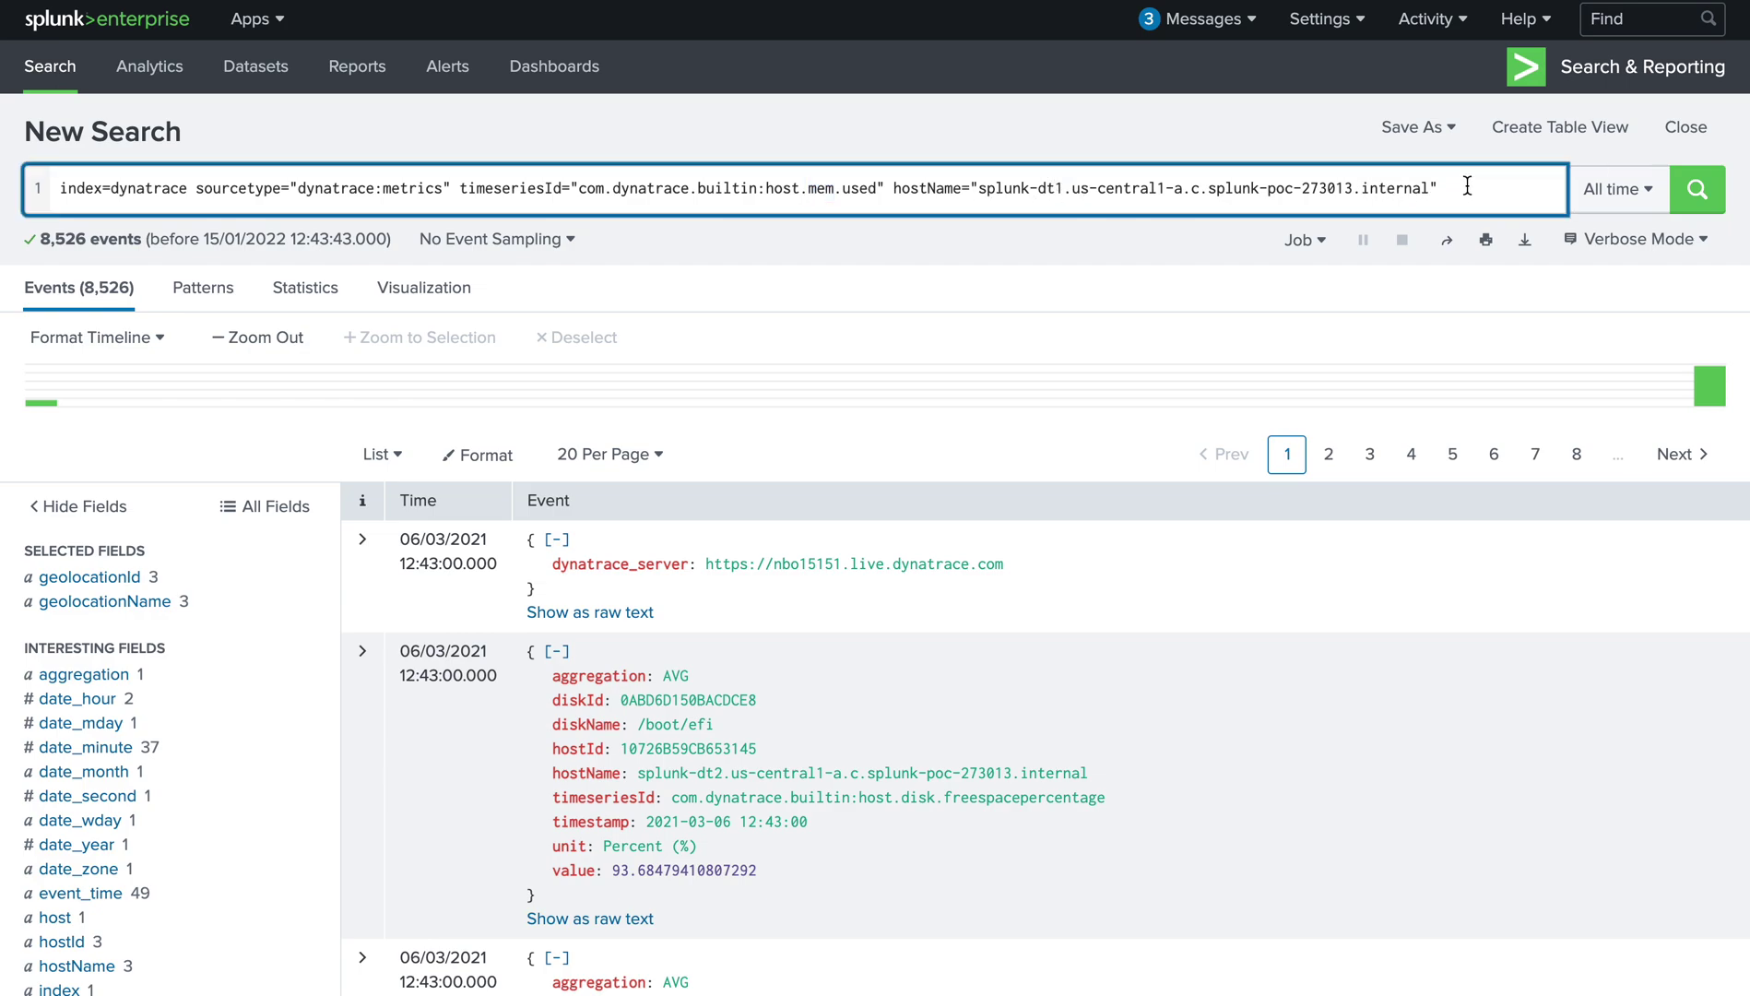
{"action": "key", "text": "Return"}
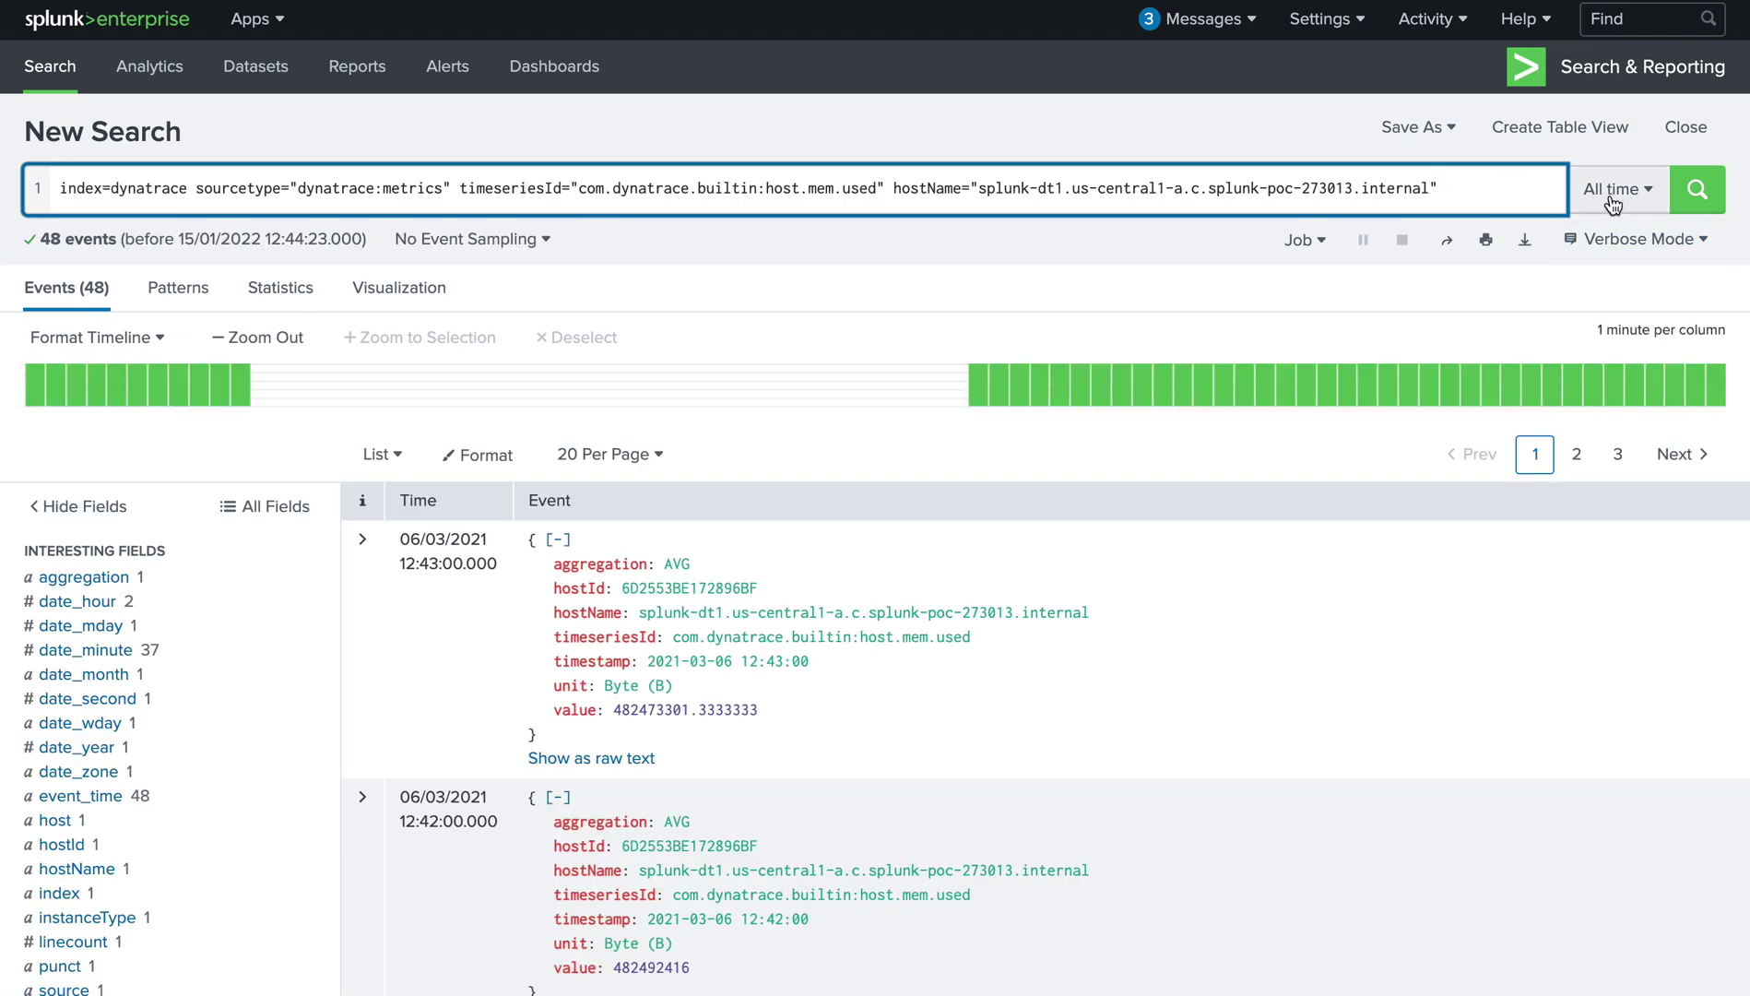
Step: Review the memory metric and host name filters against the timestamps and values of the returned events
{"action": "double_click", "coordinate": [820, 188]}
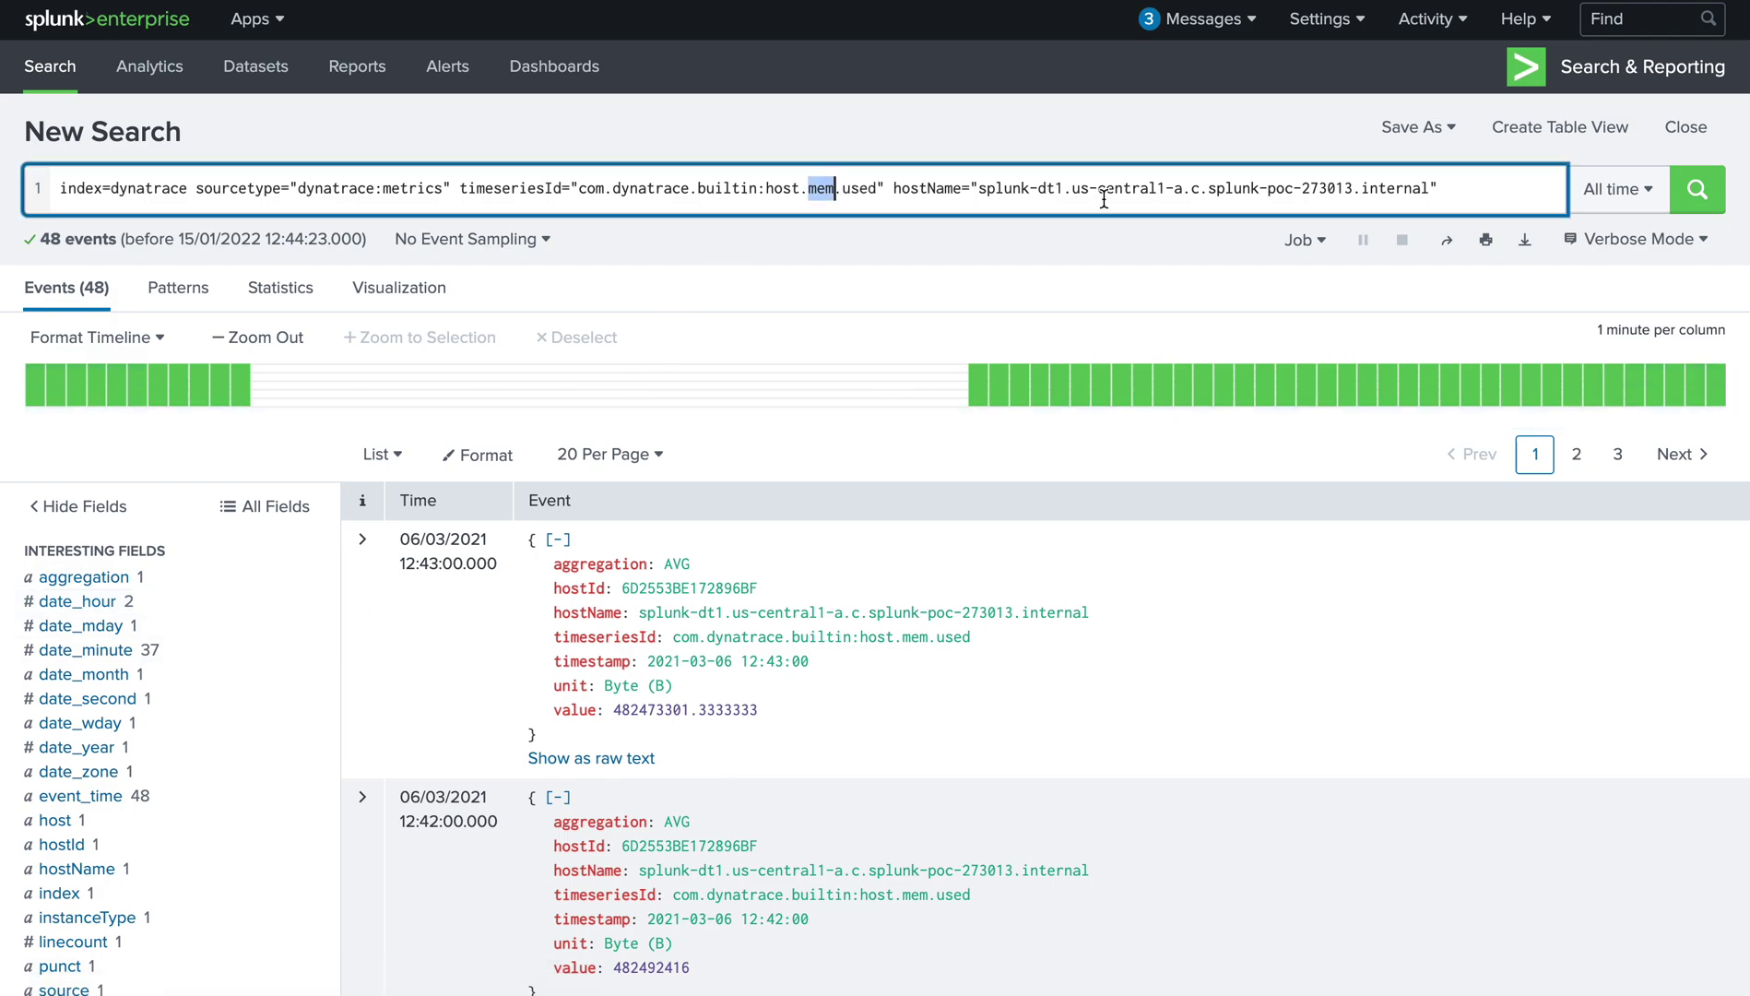
{"action": "left_click_drag", "start_coordinate": [1442, 189], "coordinate": [1048, 188]}
{"action": "scroll", "coordinate": [727, 649], "scroll_direction": "down", "scroll_amount": 2}
{"action": "scroll", "coordinate": [717, 685], "scroll_direction": "down", "scroll_amount": 5}
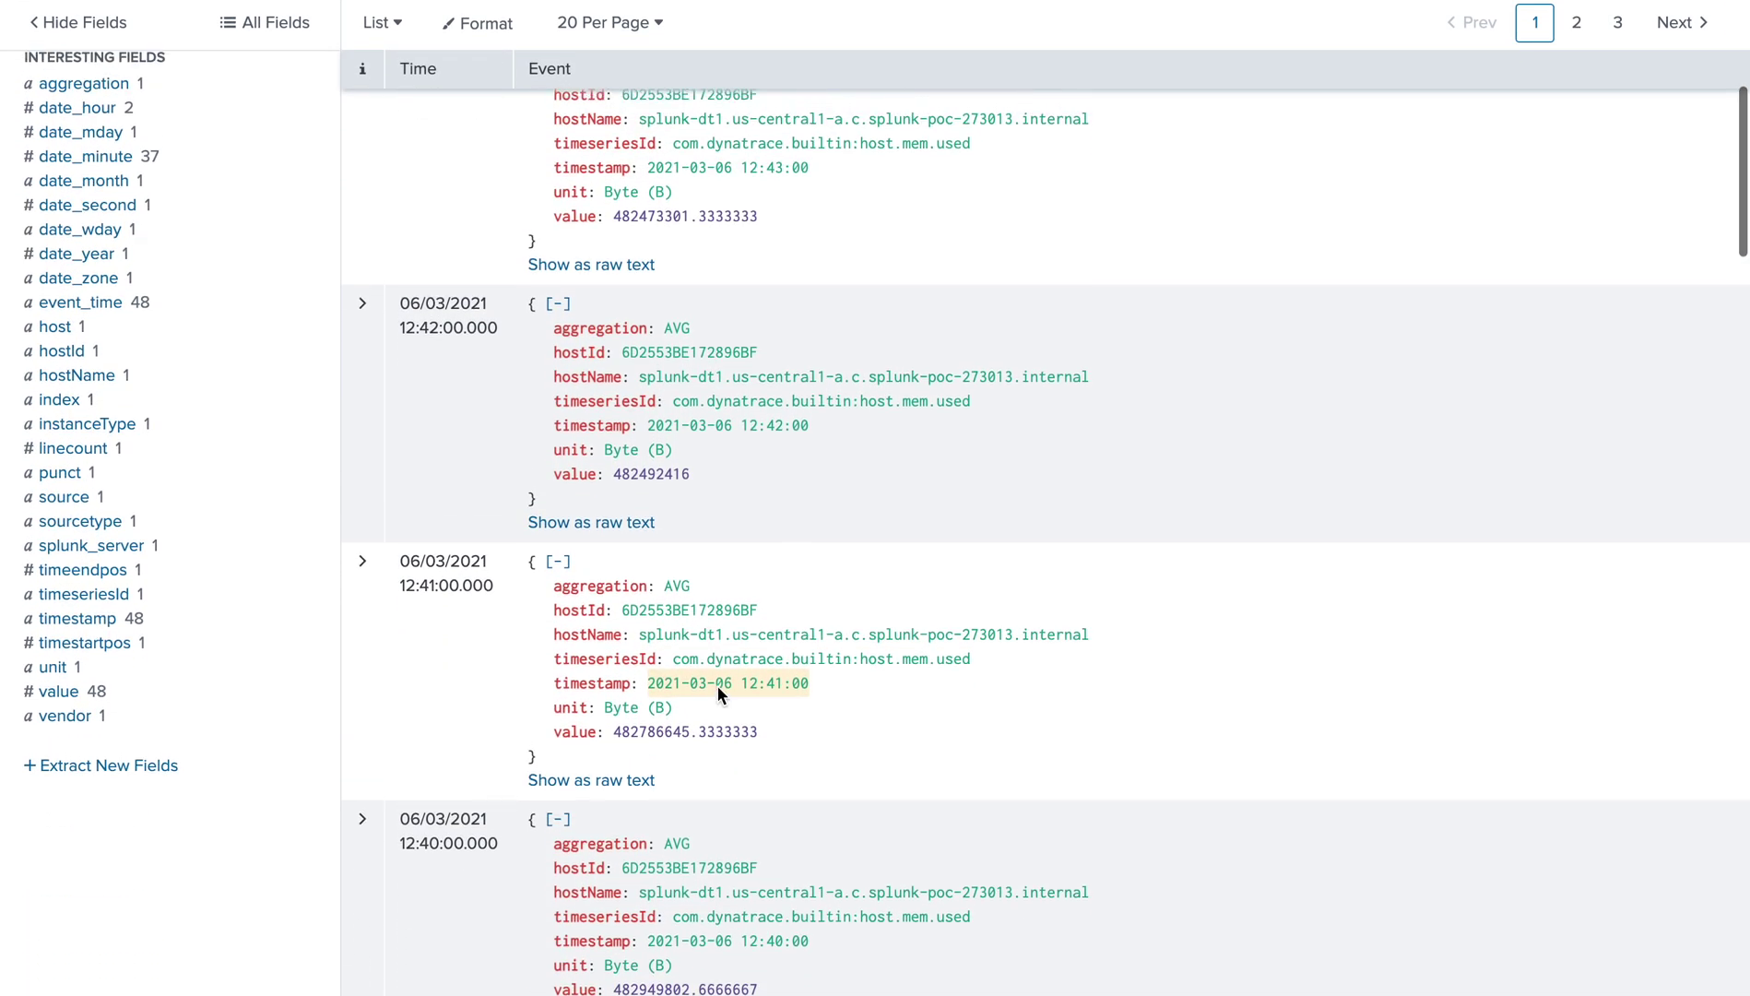
{"action": "scroll", "coordinate": [718, 686], "scroll_direction": "up", "scroll_amount": 4}
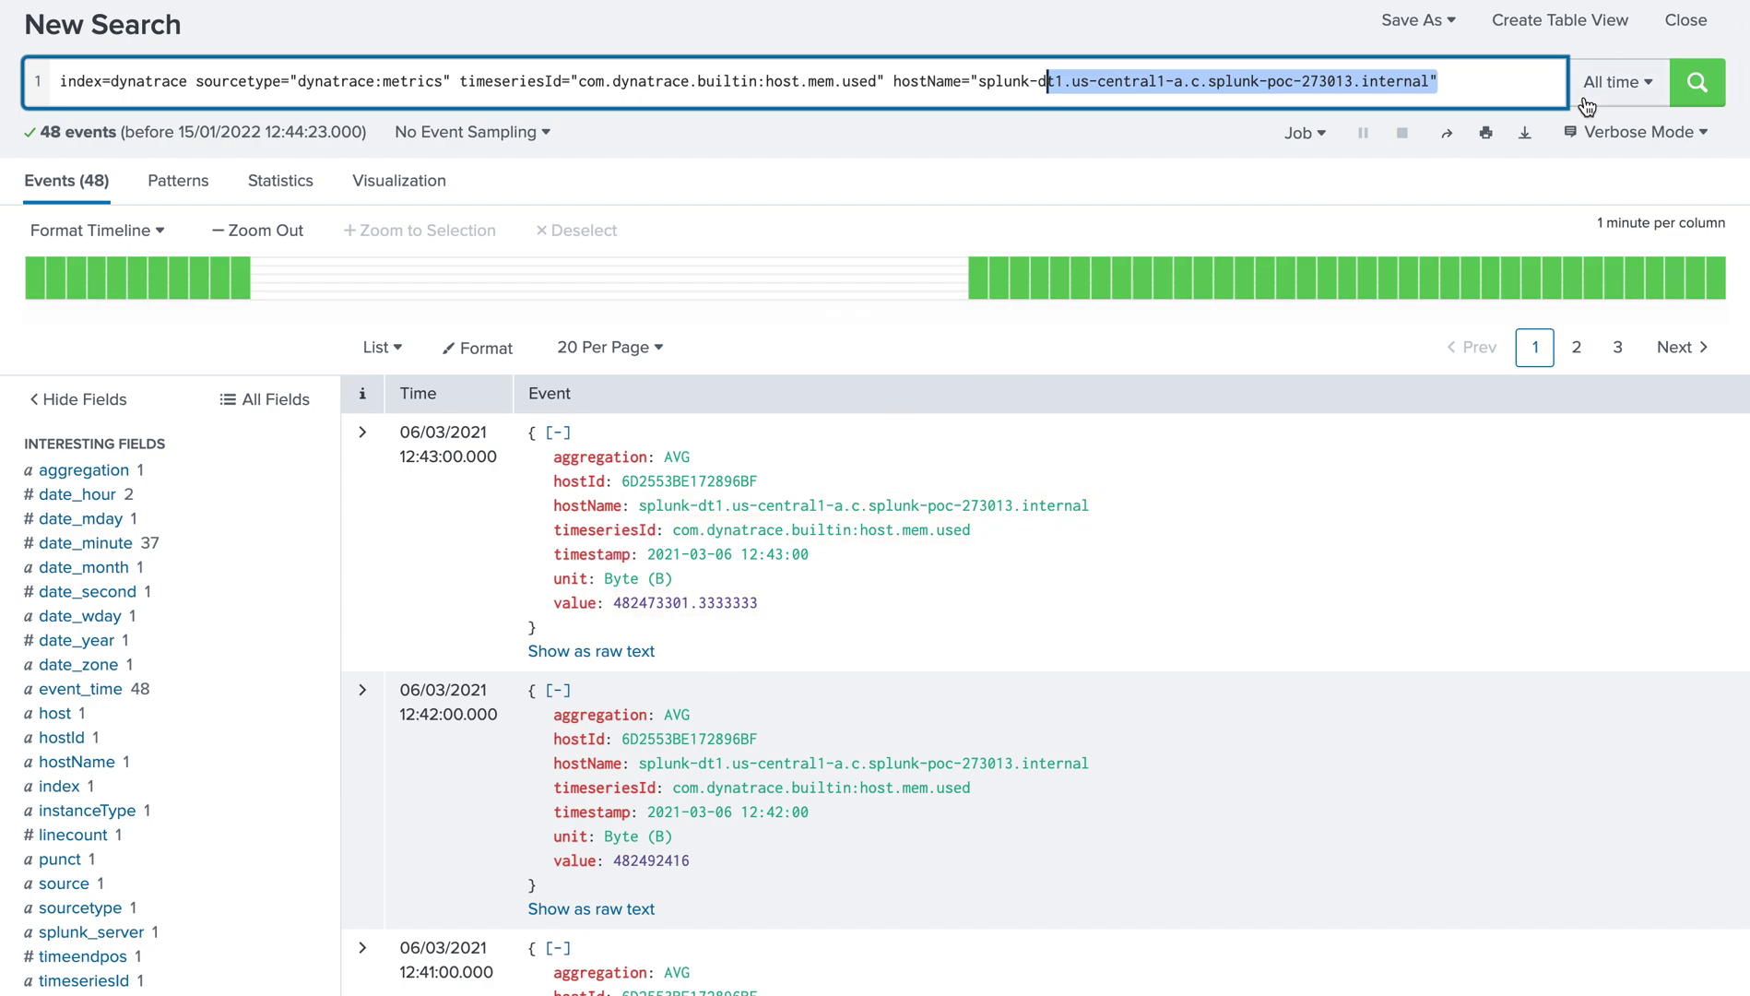
Step: Add "| timechart span=5m sum(value) as value" on a second line of the search, remove the duplicate pipe and run it
{"action": "left_click", "coordinate": [1453, 88]}
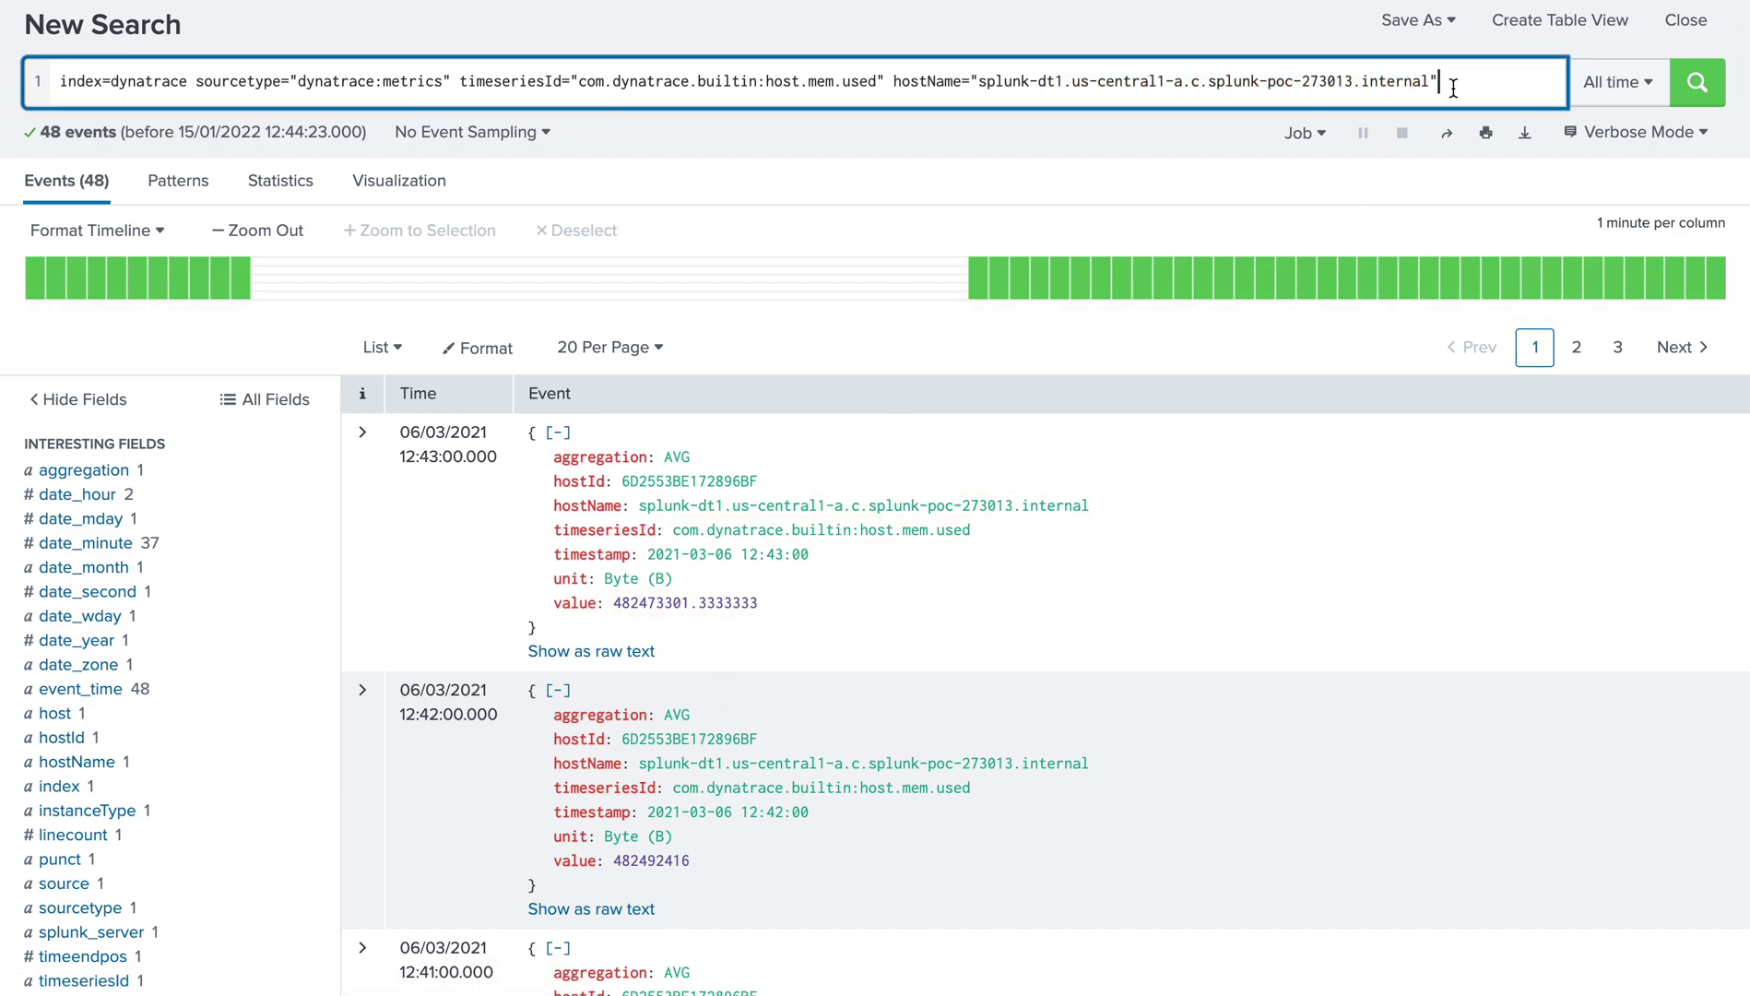
{"action": "key", "text": "shift+Return"}
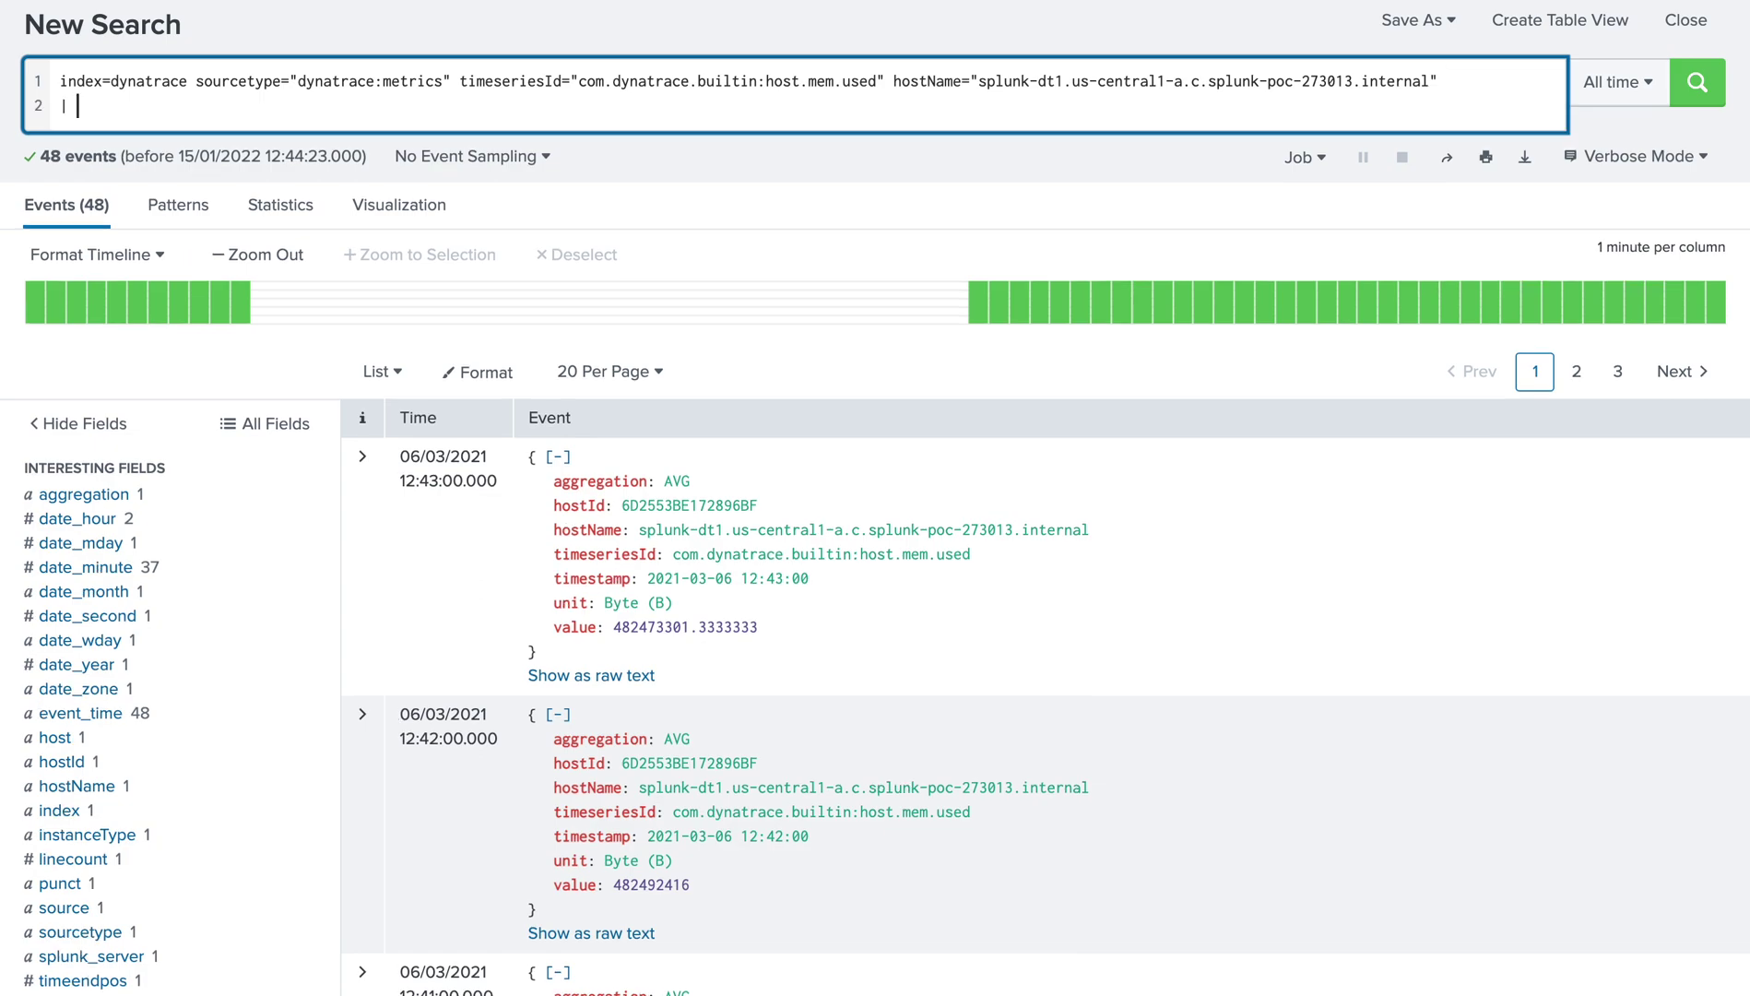
{"action": "type", "text": "|"}
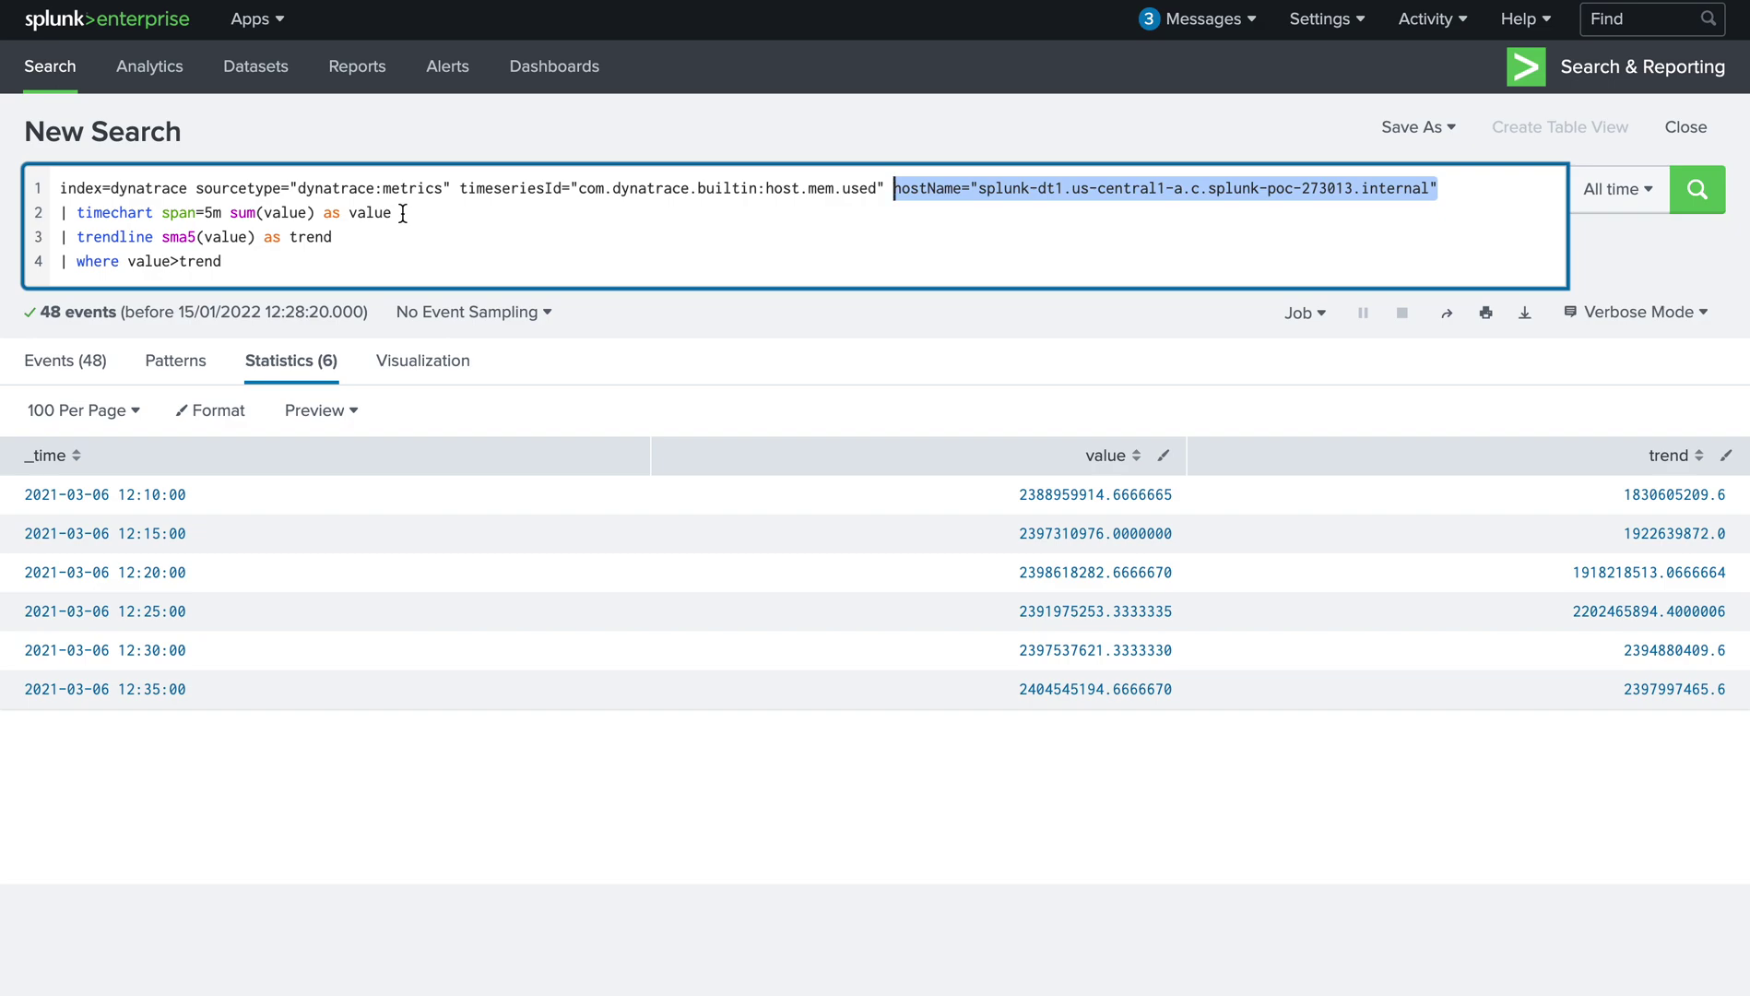
{"action": "left_click_drag", "start_coordinate": [394, 213], "coordinate": [61, 212]}
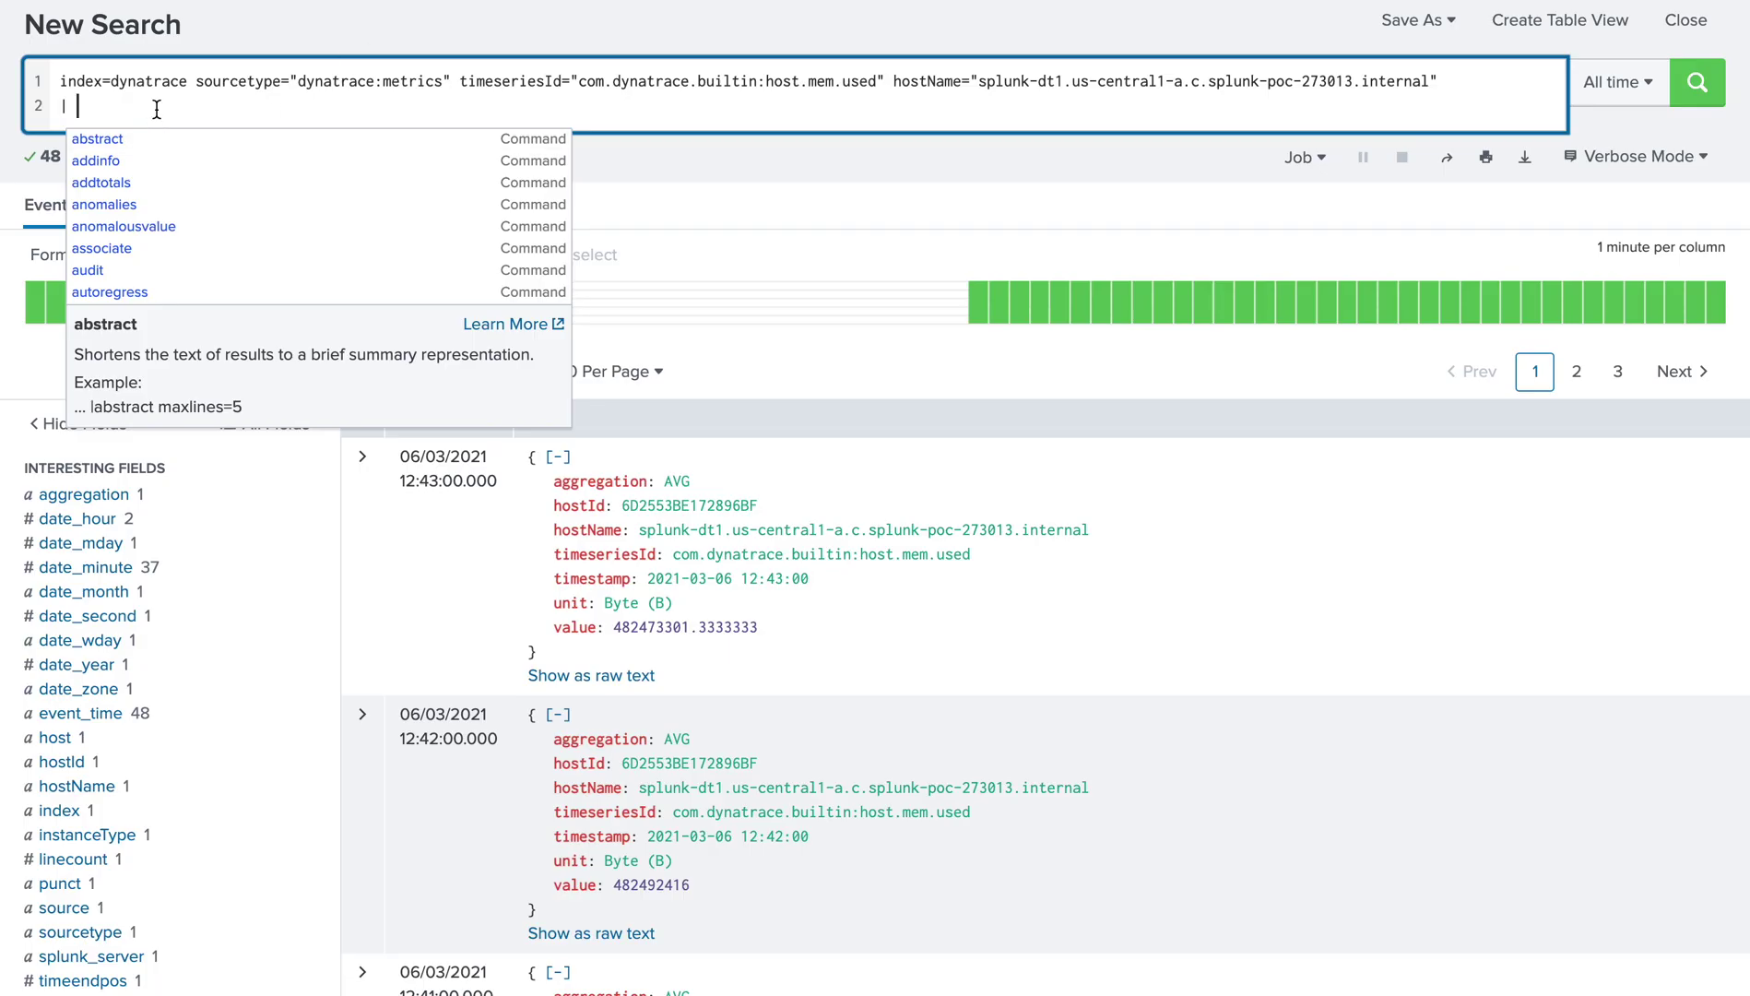
{"action": "type", "text": "| timechart span=5m sum(value) as value"}
{"action": "left_click", "coordinate": [93, 108]}
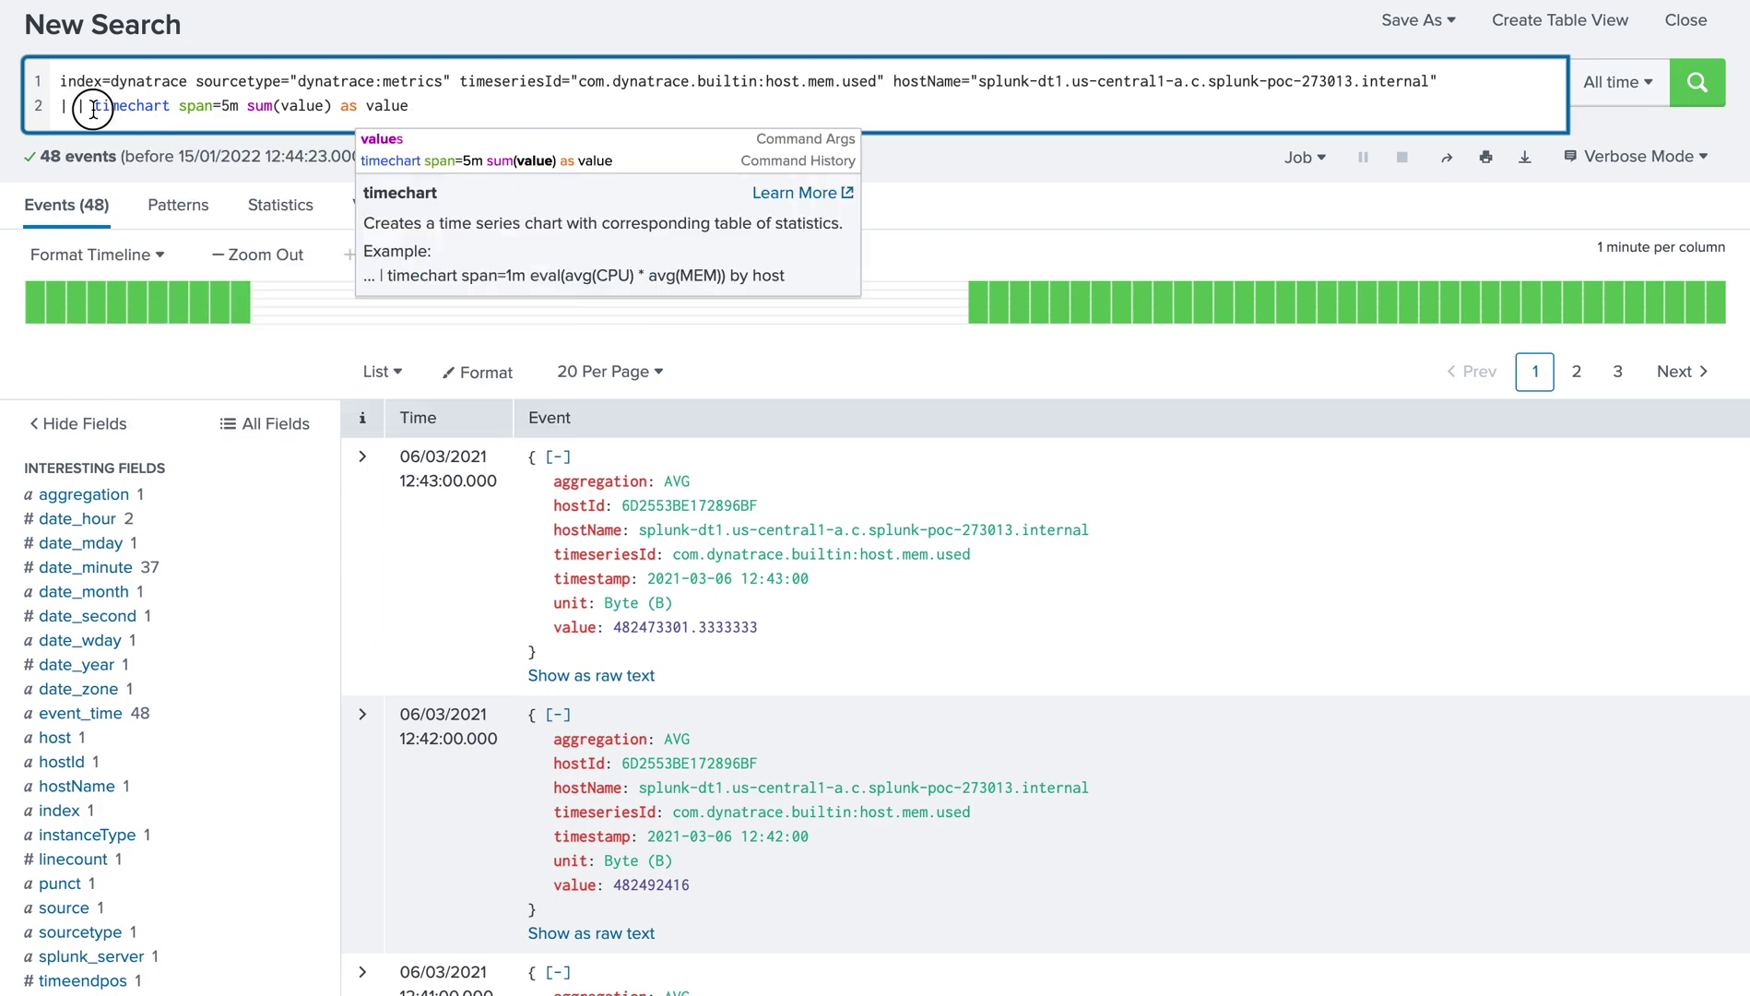
{"action": "key", "text": "BackSpace"}
{"action": "key", "text": "BackSpace"}
{"action": "key", "text": "Return"}
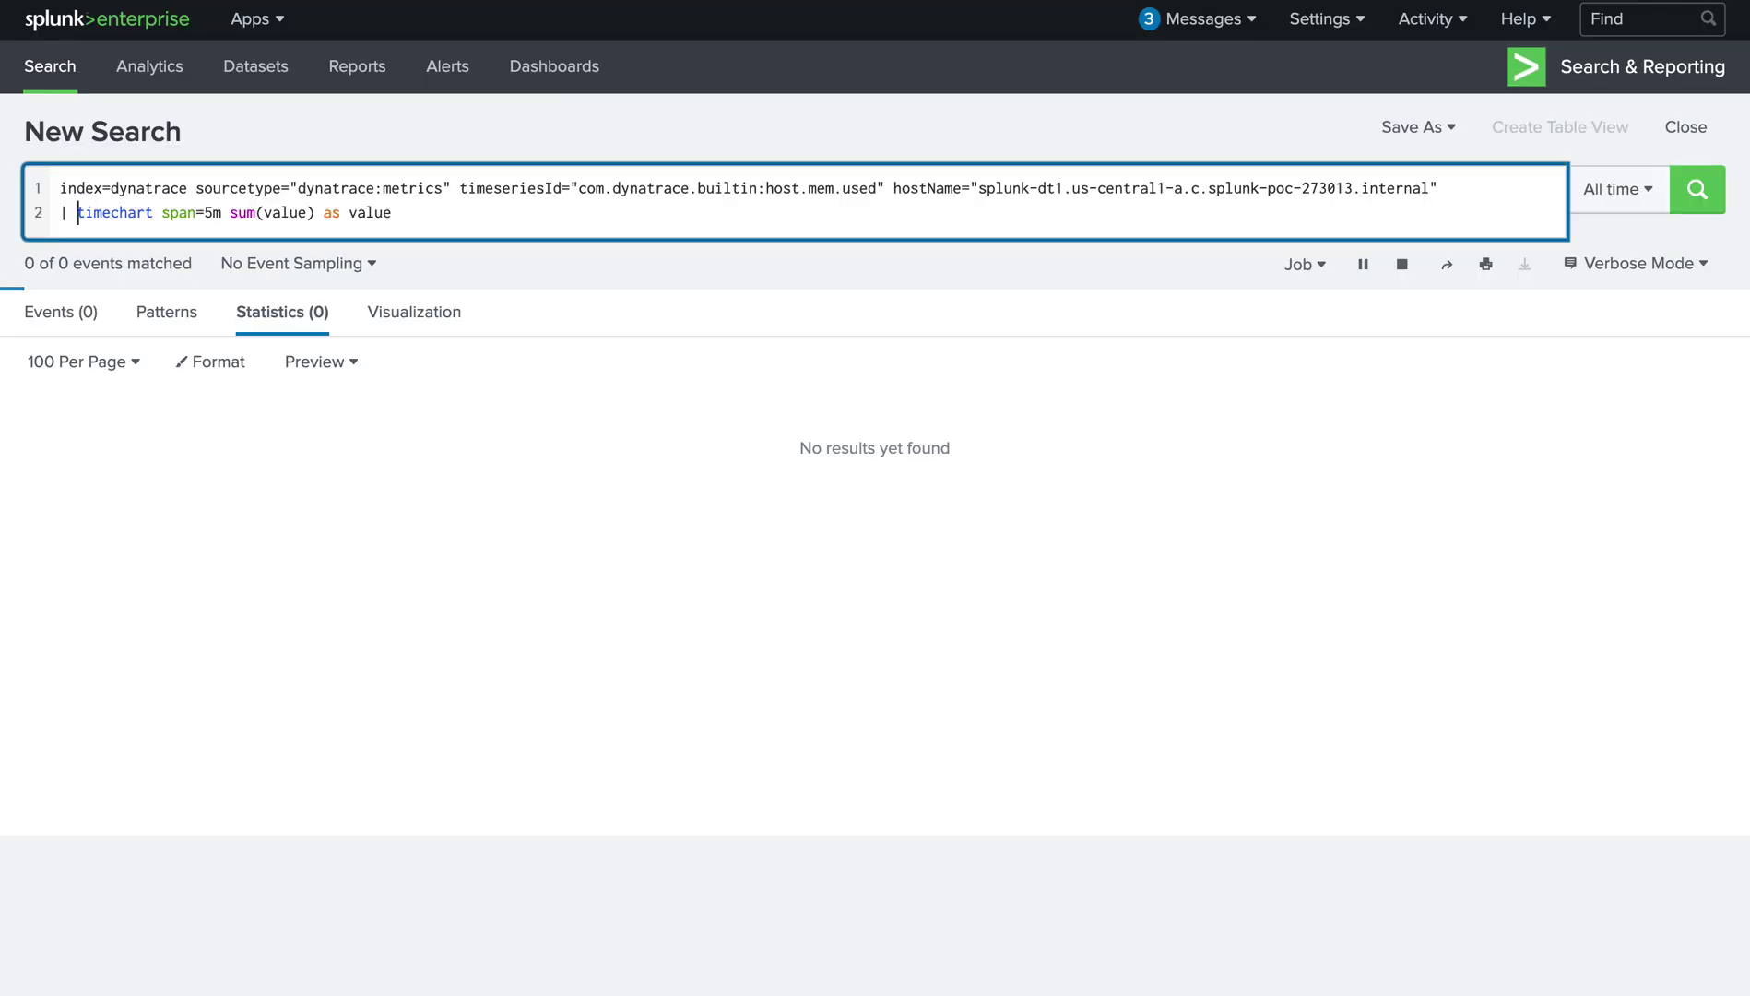
Step: Examine the timechart command's span argument, its 5m interval and the sum(value) aggregation
{"action": "double_click", "coordinate": [122, 214]}
{"action": "double_click", "coordinate": [181, 213]}
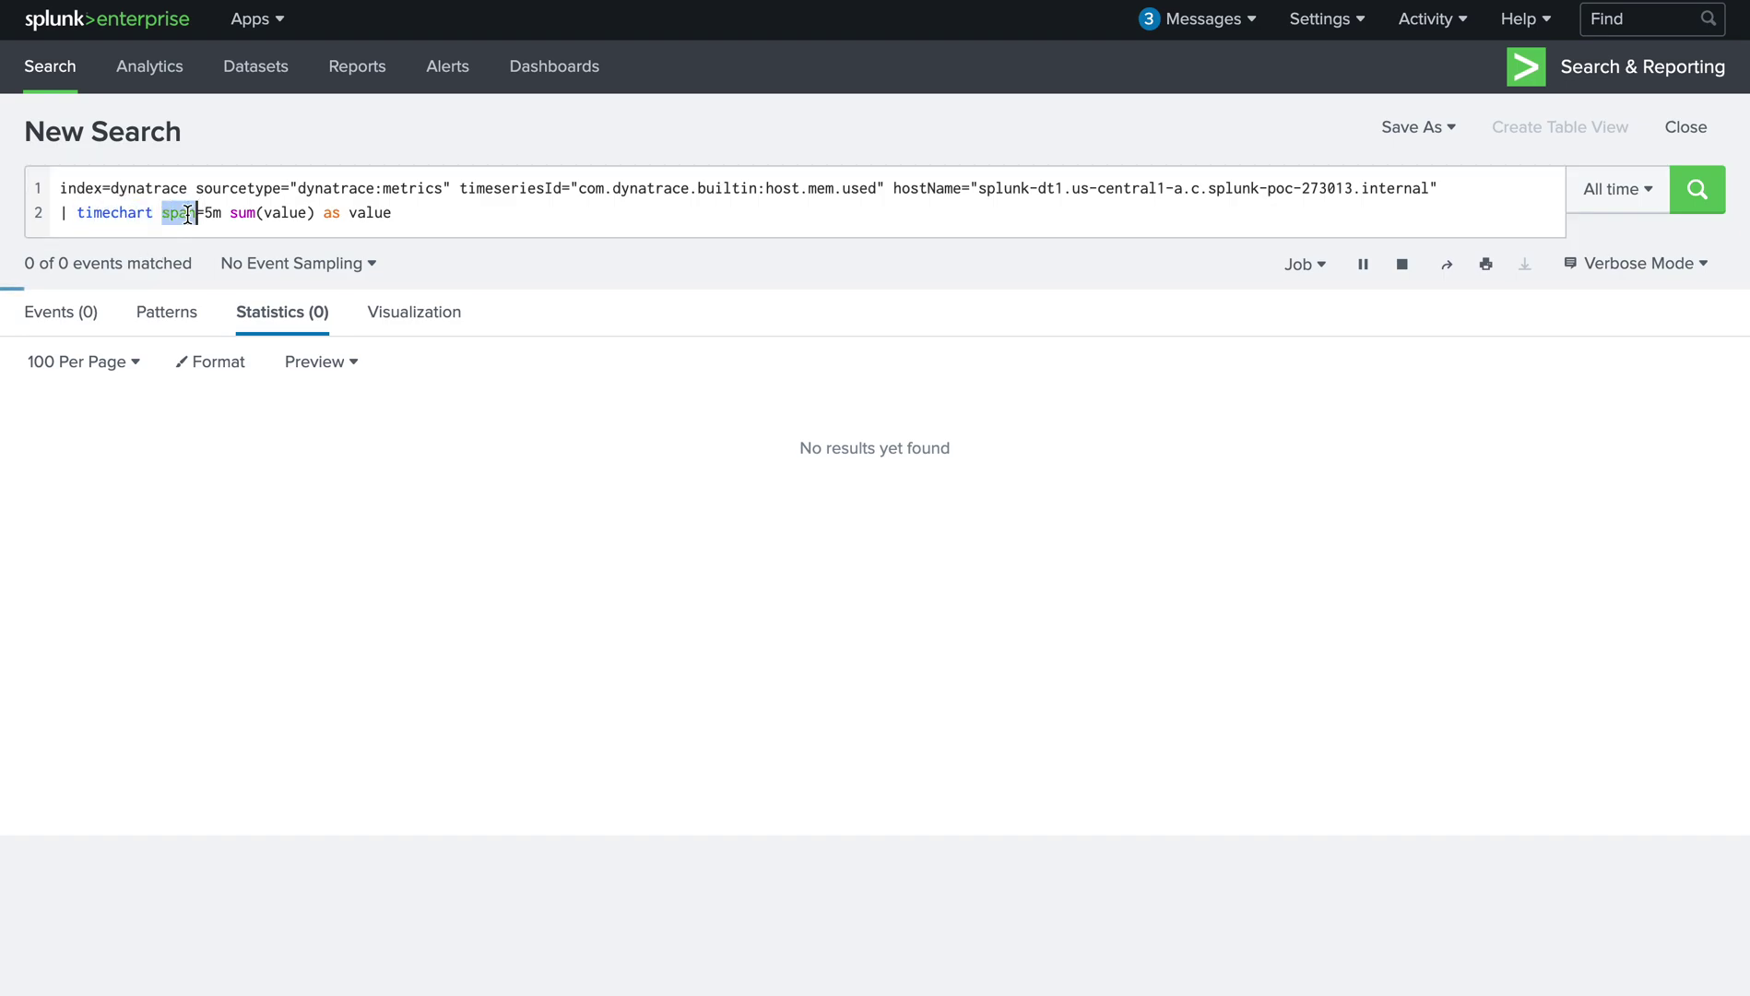
{"action": "left_click_drag", "start_coordinate": [314, 214], "coordinate": [231, 218]}
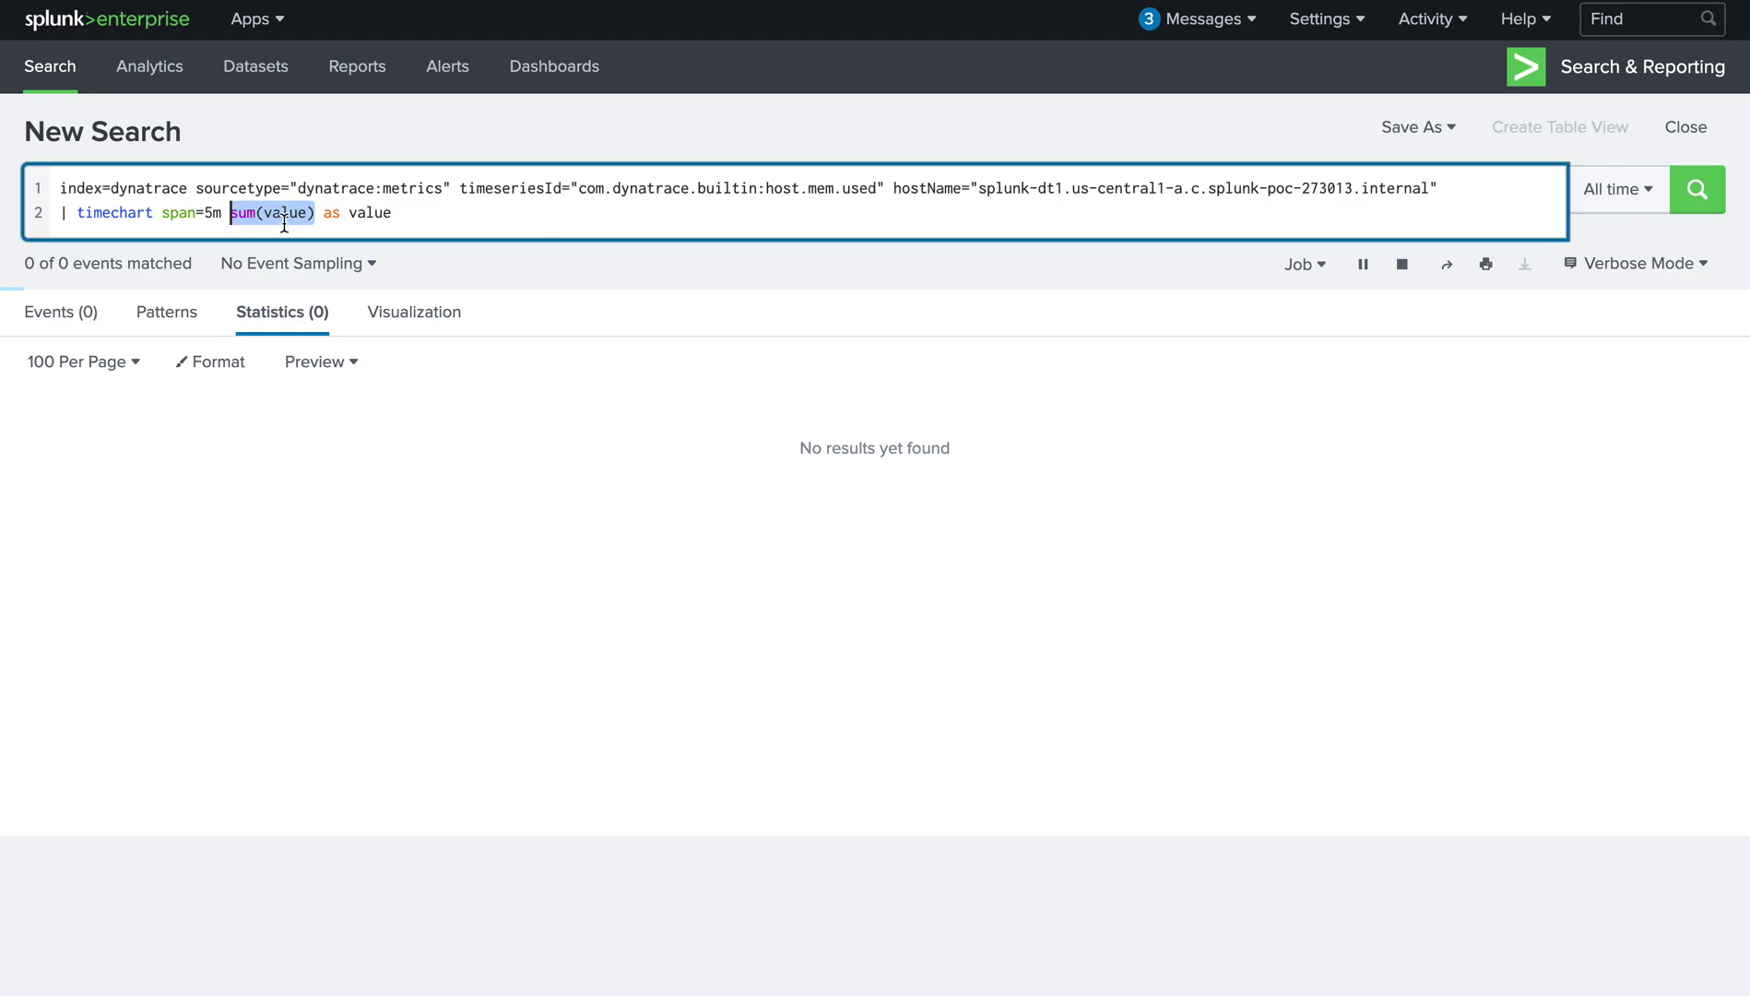
{"action": "double_click", "coordinate": [213, 215]}
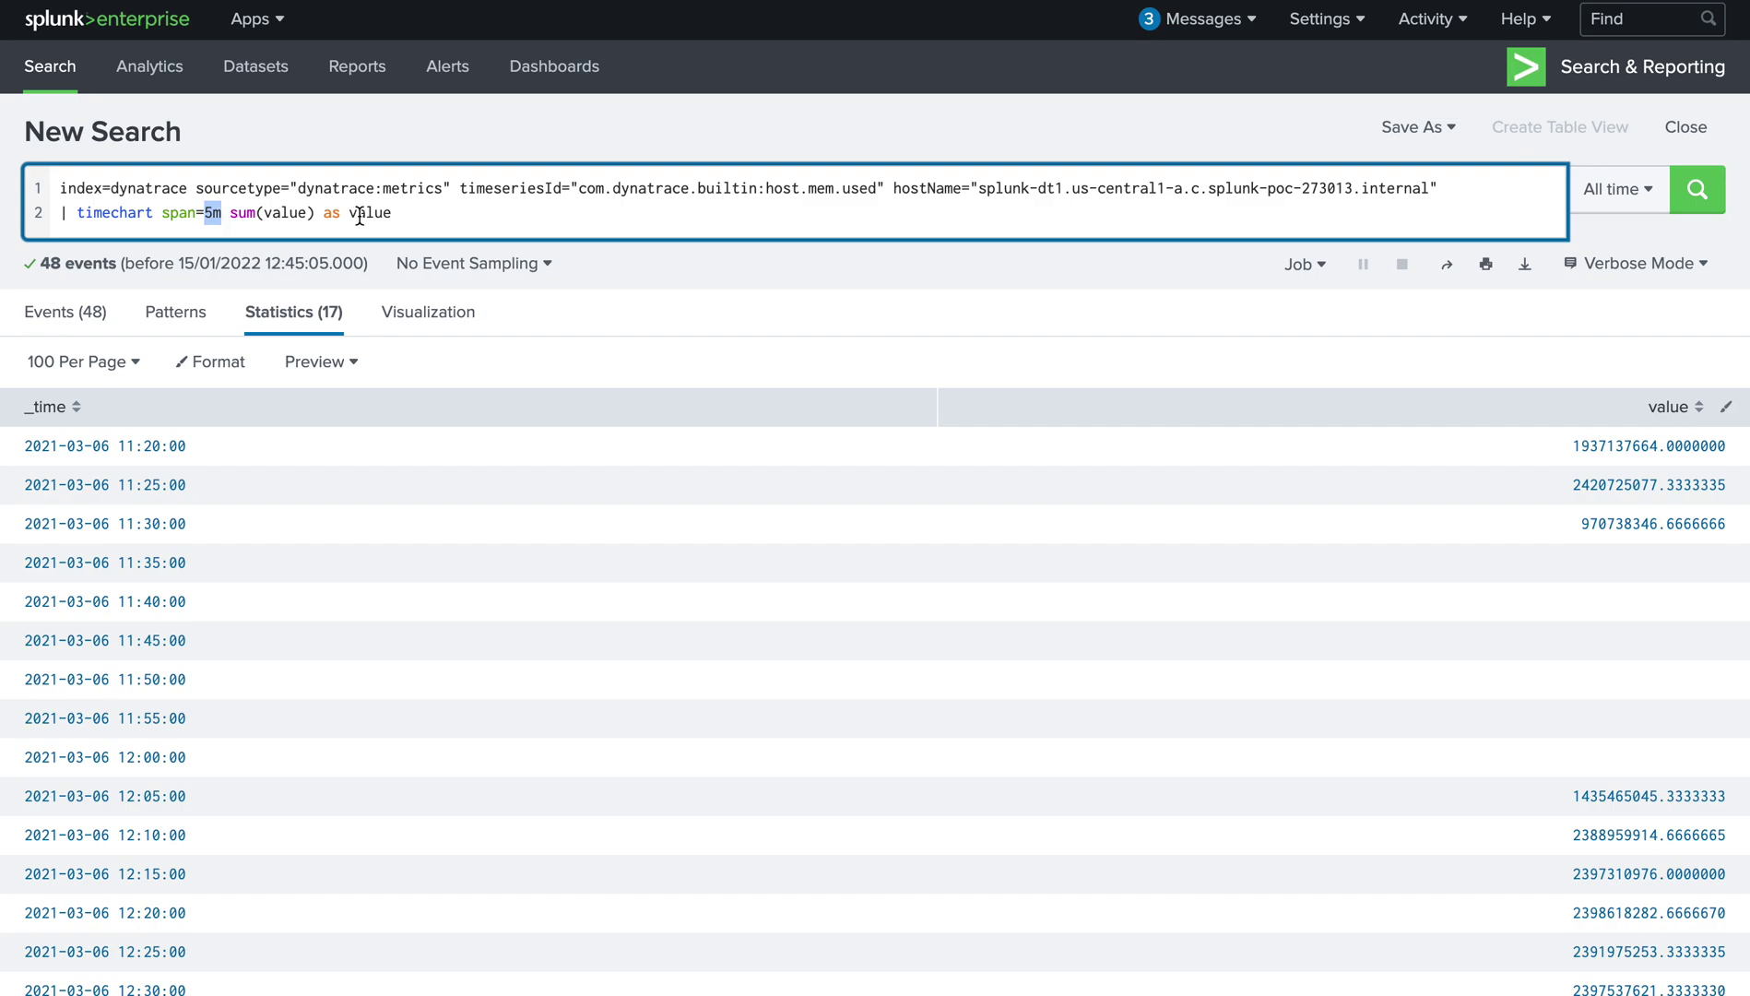
Step: Examine the timechart command's "as value" alias alongside its span argument and the sum(value) aggregation
{"action": "double_click", "coordinate": [360, 217]}
{"action": "left_click", "coordinate": [405, 222]}
{"action": "left_click_drag", "start_coordinate": [221, 214], "coordinate": [161, 214]}
{"action": "double_click", "coordinate": [364, 212]}
{"action": "left_click", "coordinate": [342, 212]}
{"action": "double_click", "coordinate": [369, 212]}
{"action": "left_click_drag", "start_coordinate": [316, 213], "coordinate": [233, 220]}
Step: Run the timechart without the "as value" alias, restore the alias after sum(value) and rerun the search
{"action": "left_click_drag", "start_coordinate": [410, 214], "coordinate": [325, 216]}
{"action": "key", "text": "BackSpace"}
{"action": "key", "text": "BackSpace"}
{"action": "key", "text": "Return"}
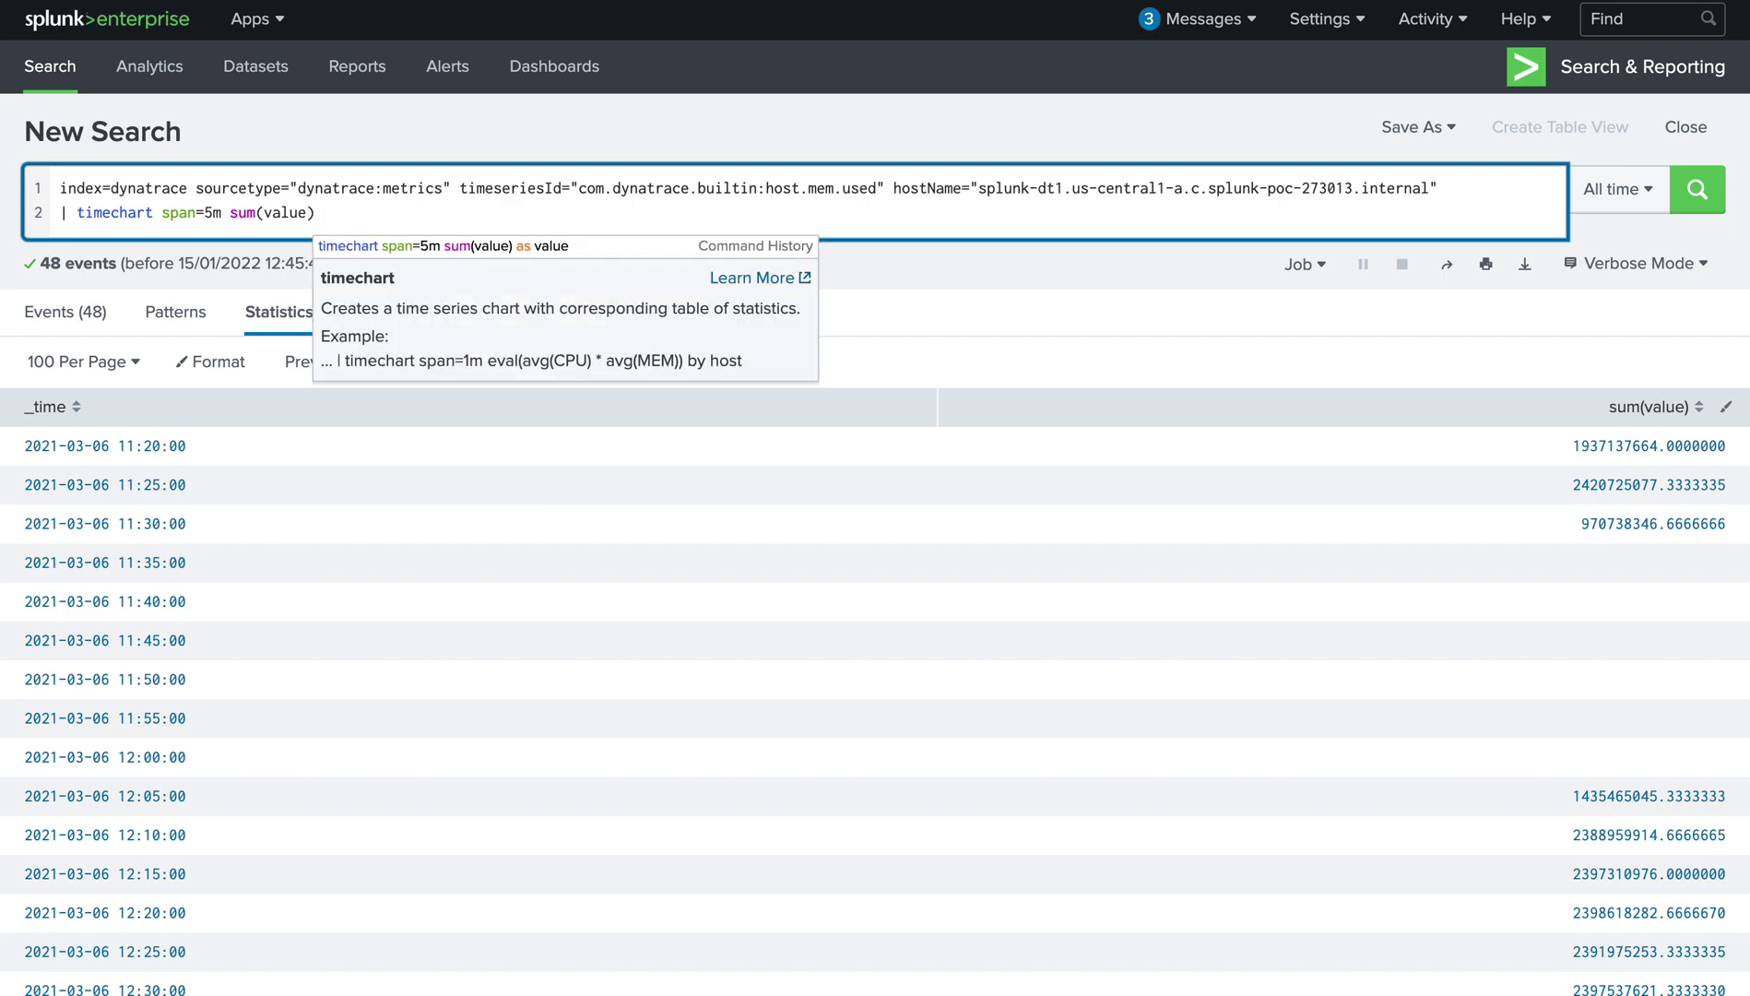
{"action": "type", "text": "as value"}
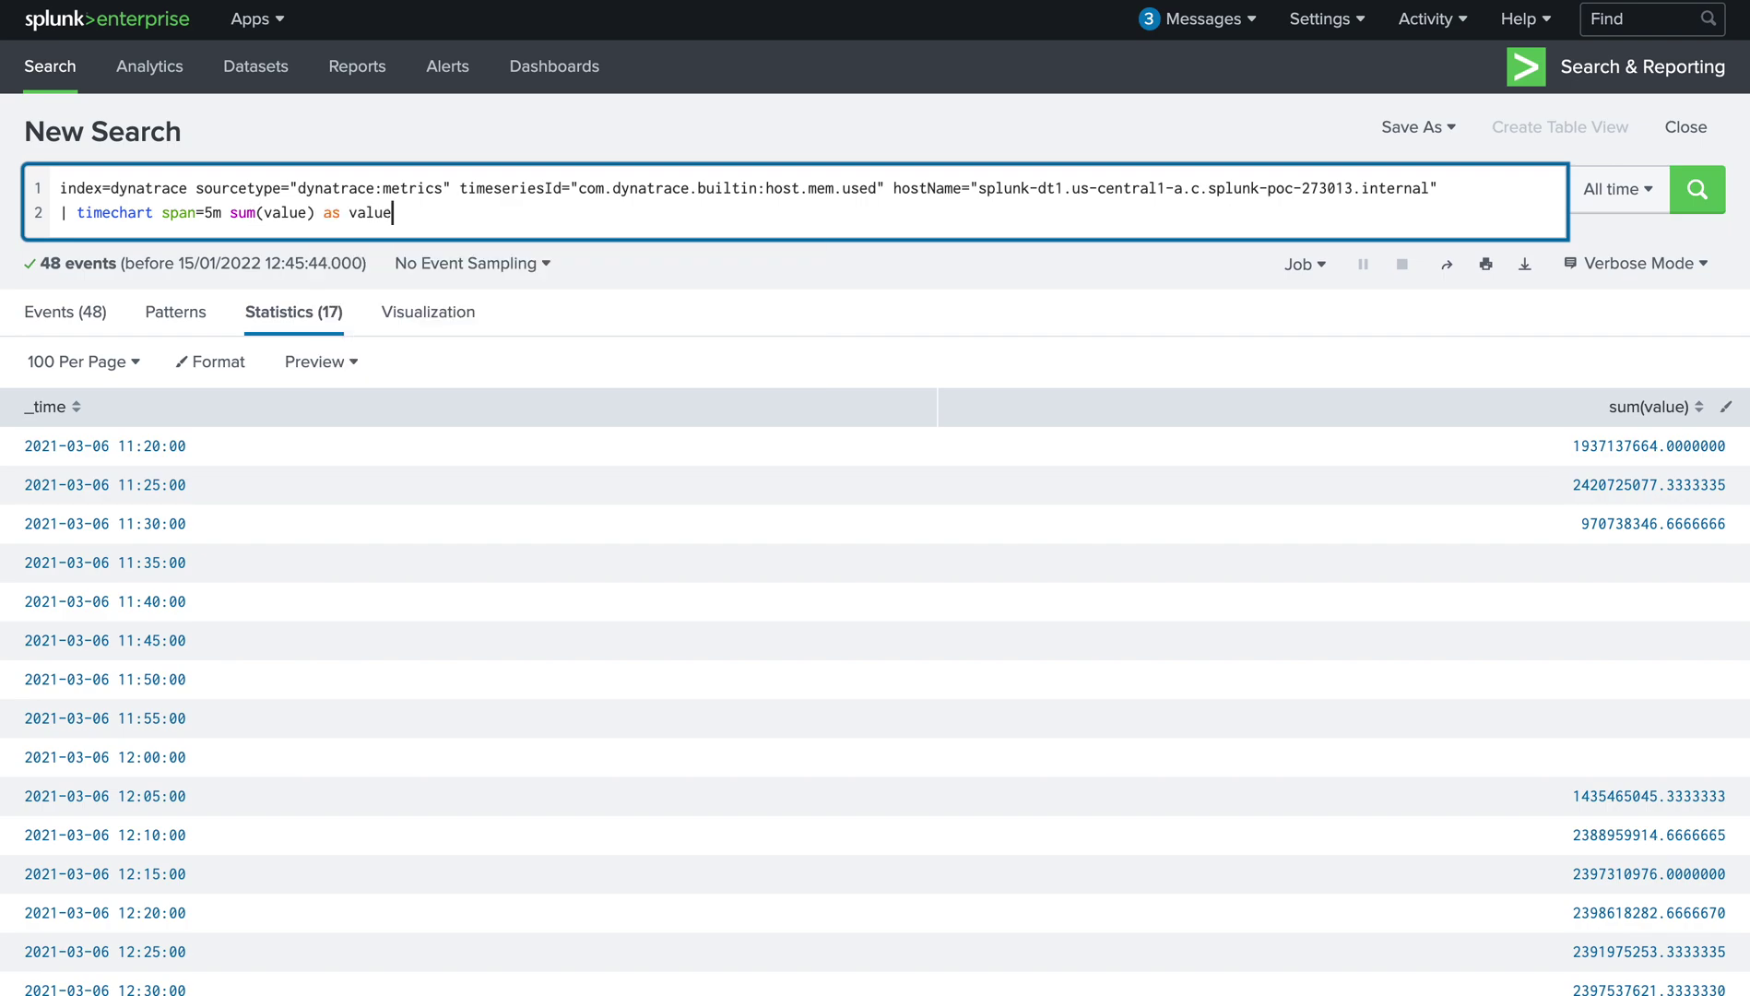
{"action": "key", "text": "Return"}
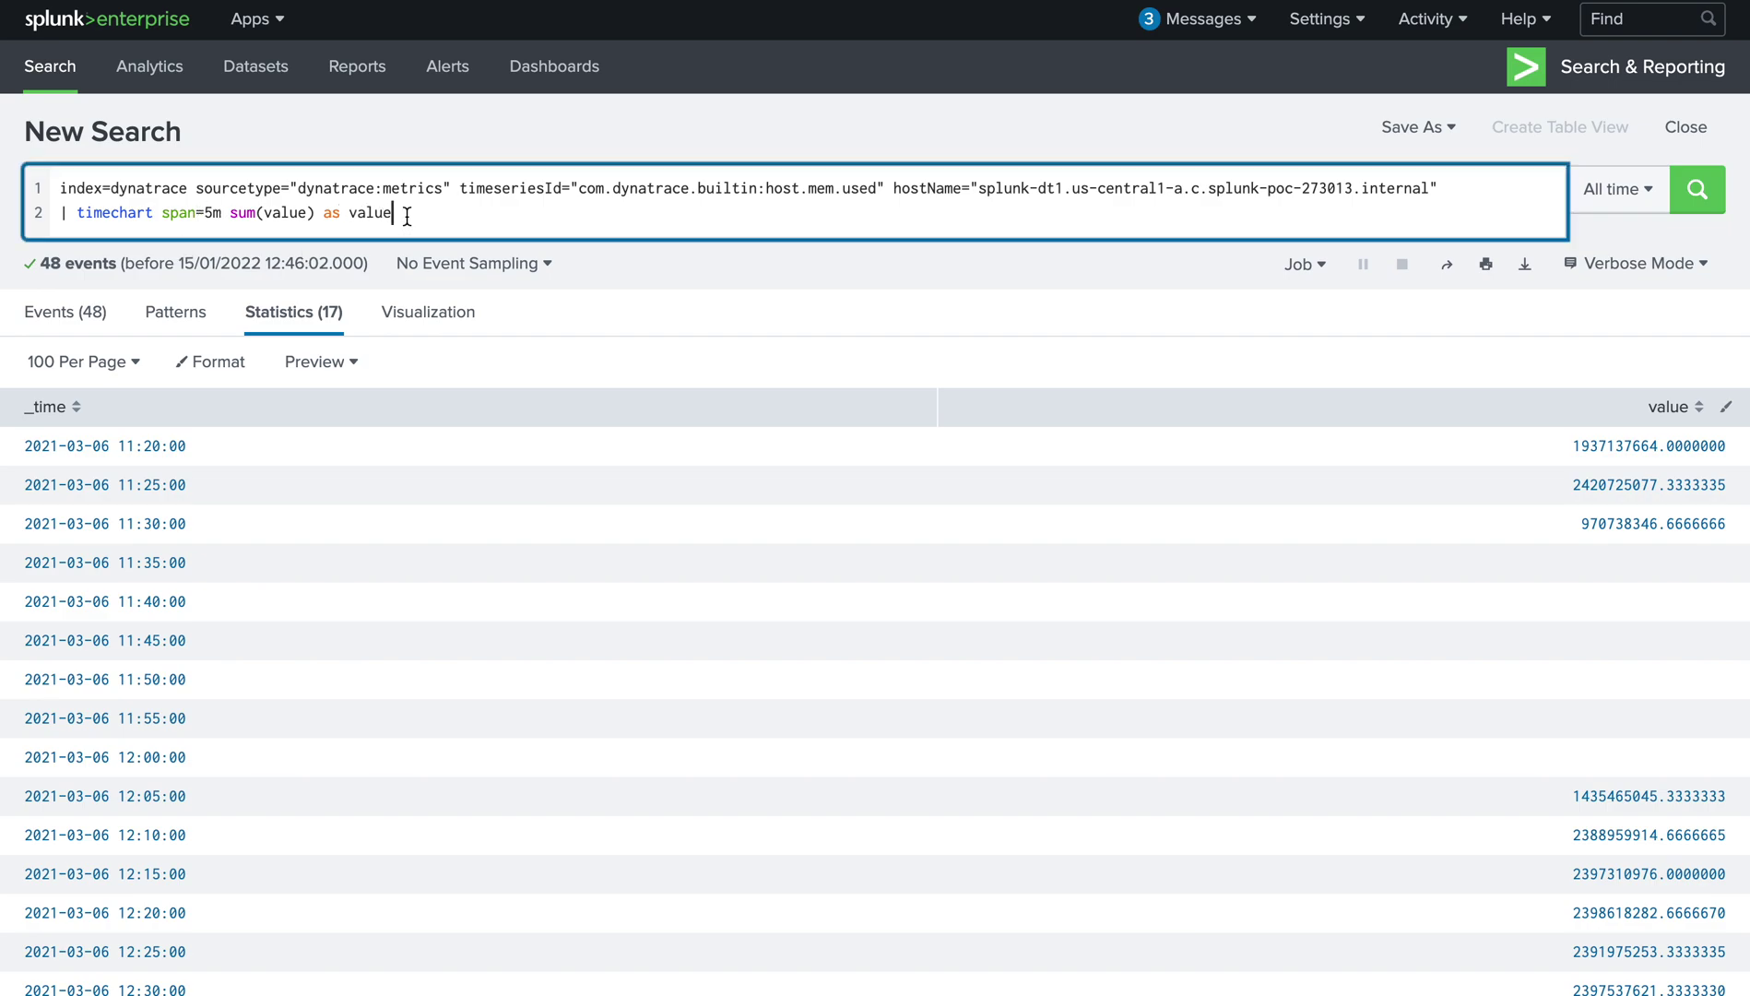
Step: Copy "| trendline sma5(value) as trend" from the existing search and add it as the third line of the new search
{"action": "left_click_drag", "start_coordinate": [222, 213], "coordinate": [163, 213]}
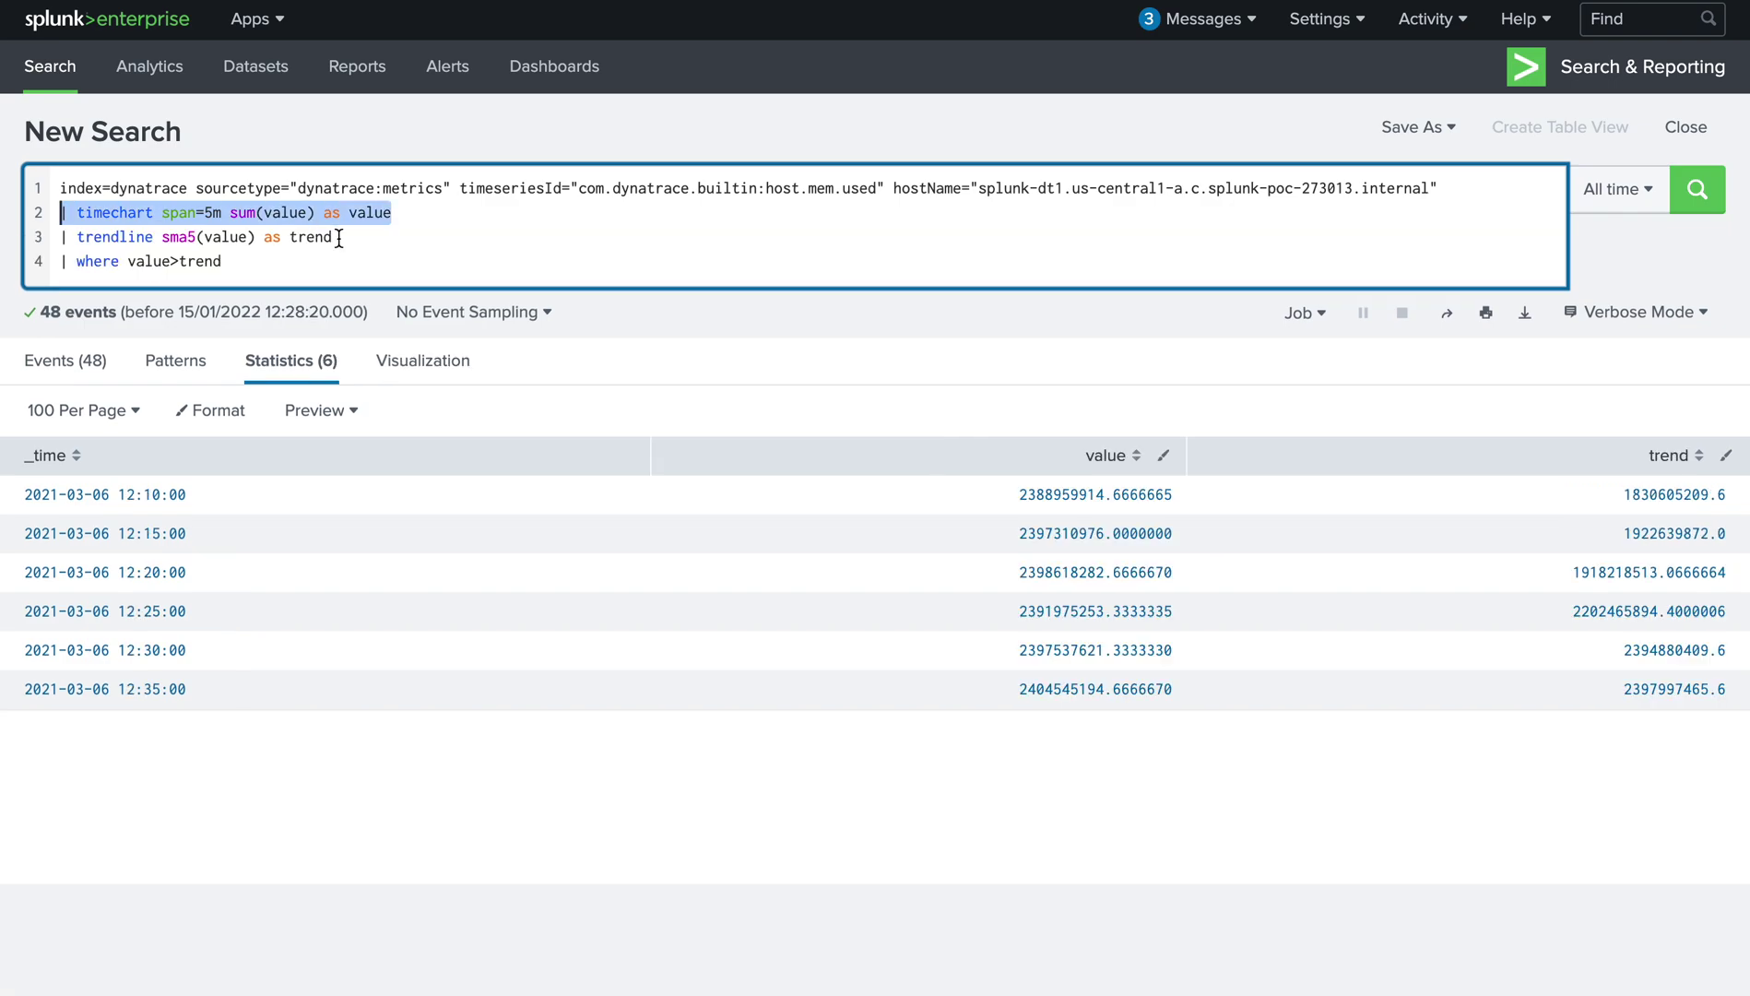
{"action": "left_click_drag", "start_coordinate": [334, 237], "coordinate": [60, 244]}
{"action": "key", "text": "ctrl+c"}
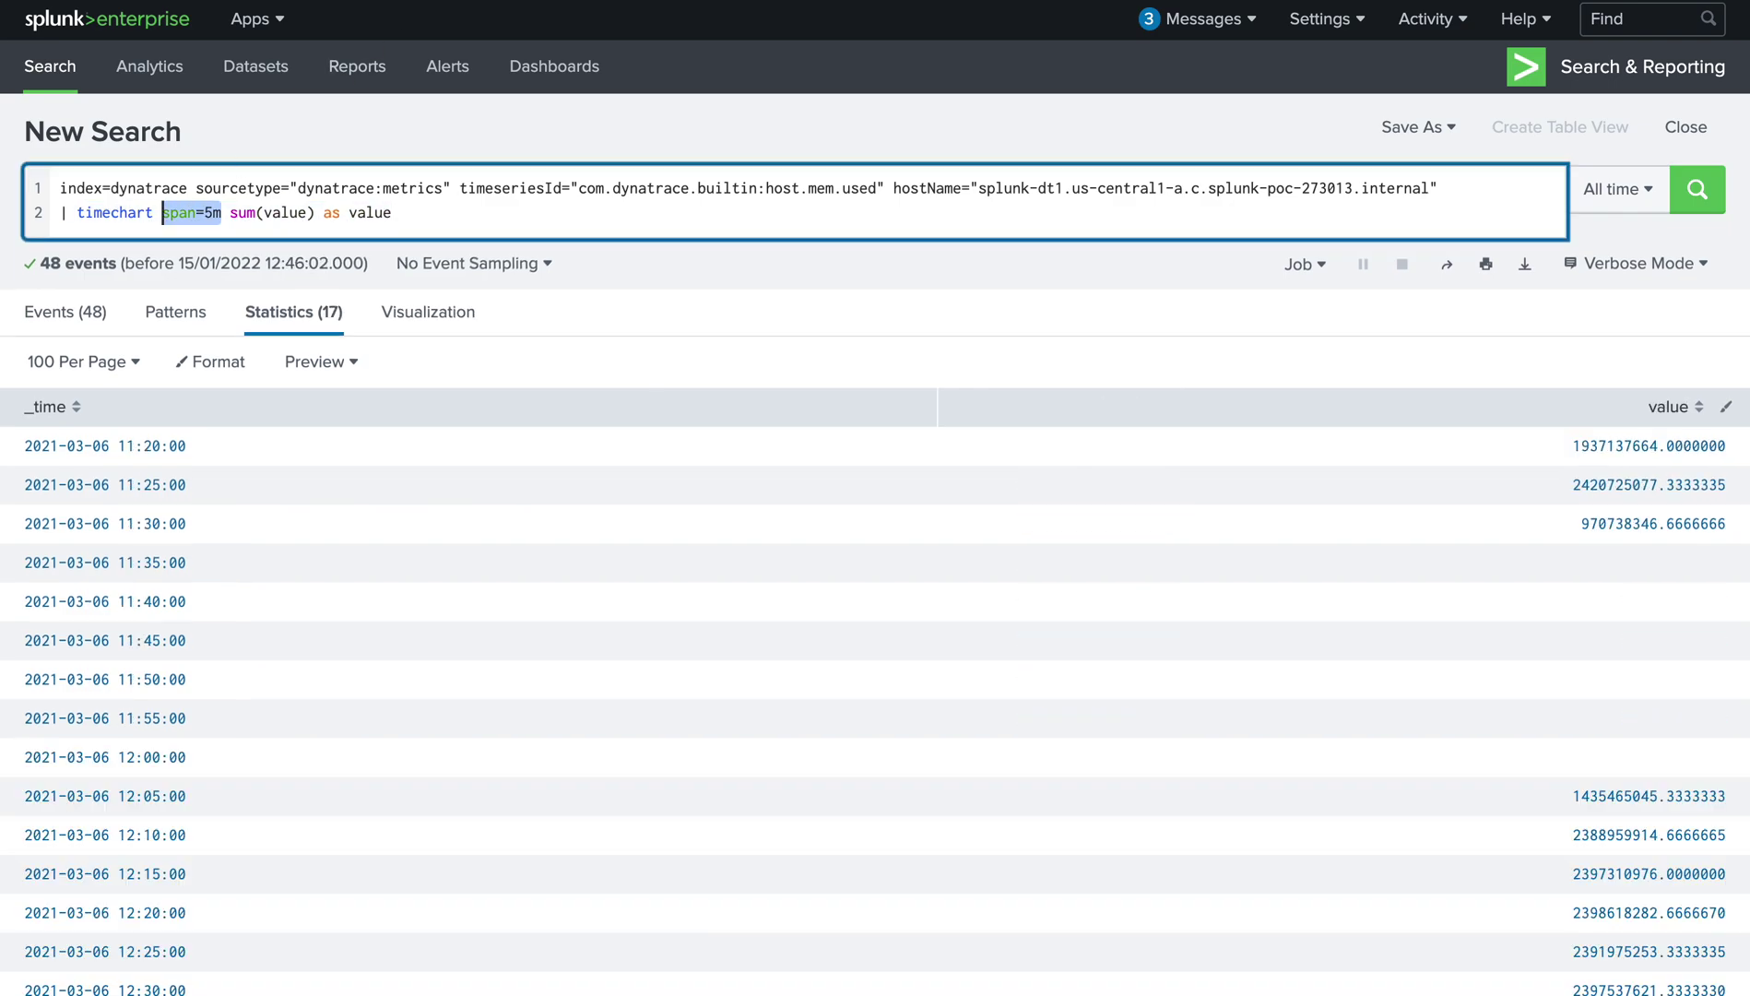
{"action": "left_click", "coordinate": [424, 224]}
{"action": "key", "text": "ctrl+v"}
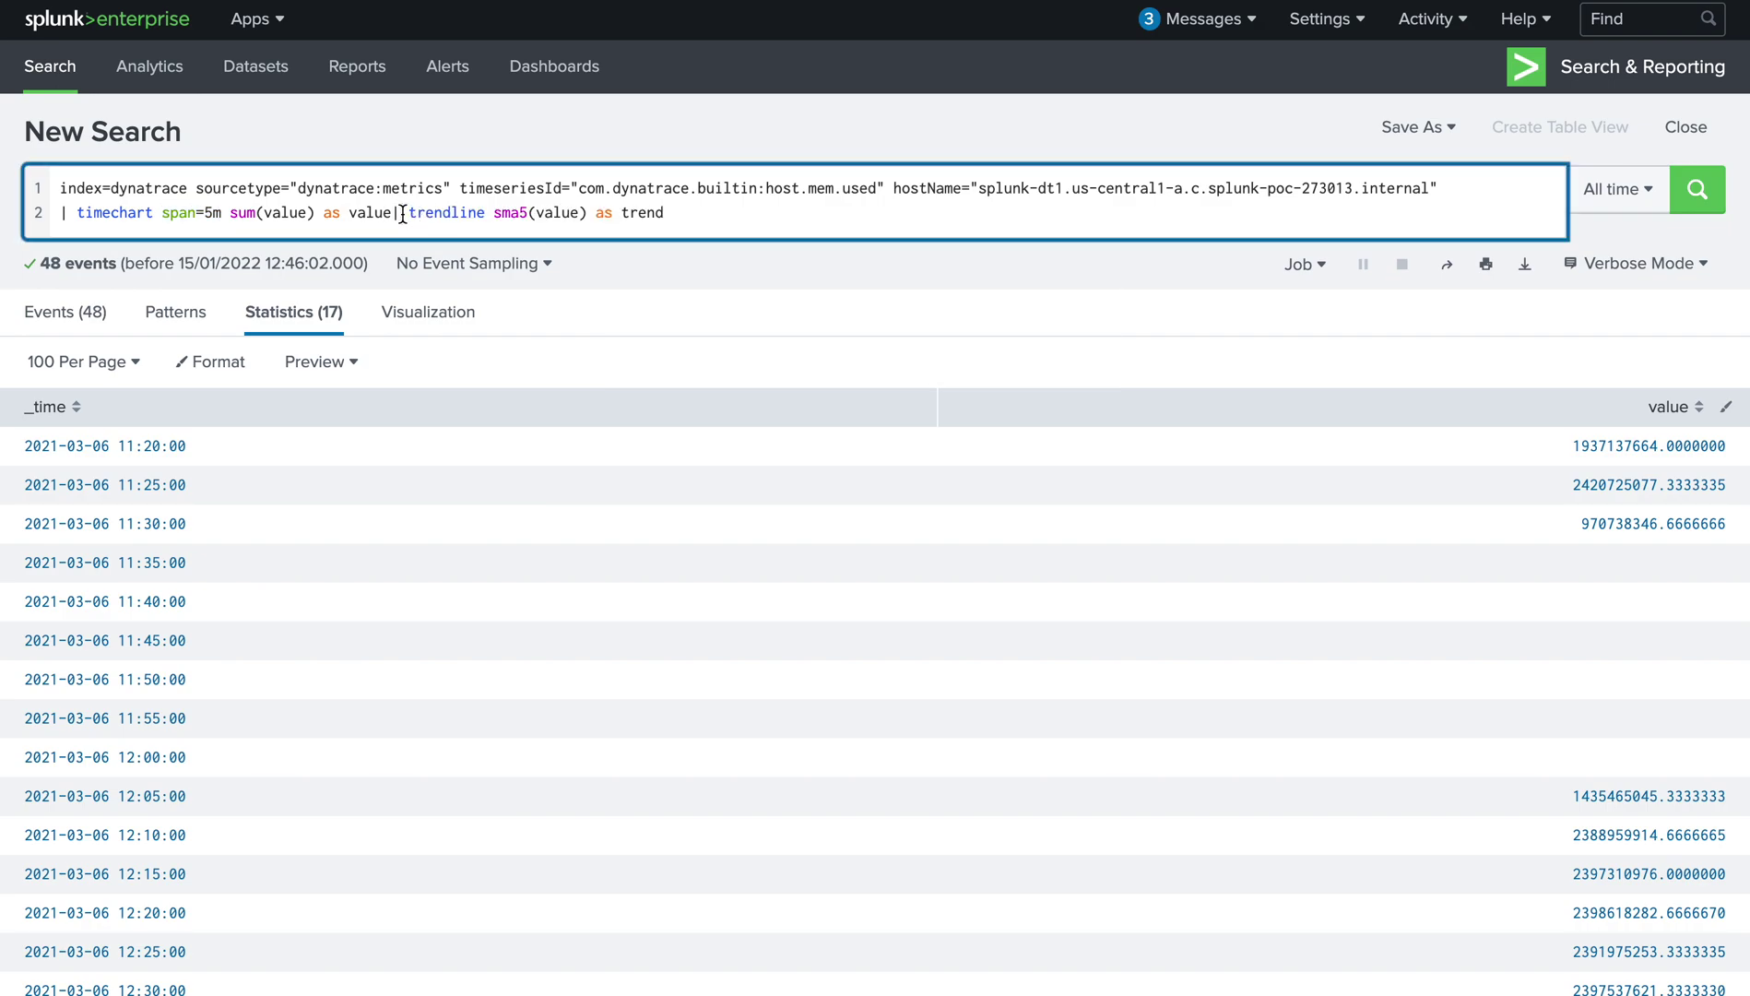
{"action": "key", "text": "shift+Return"}
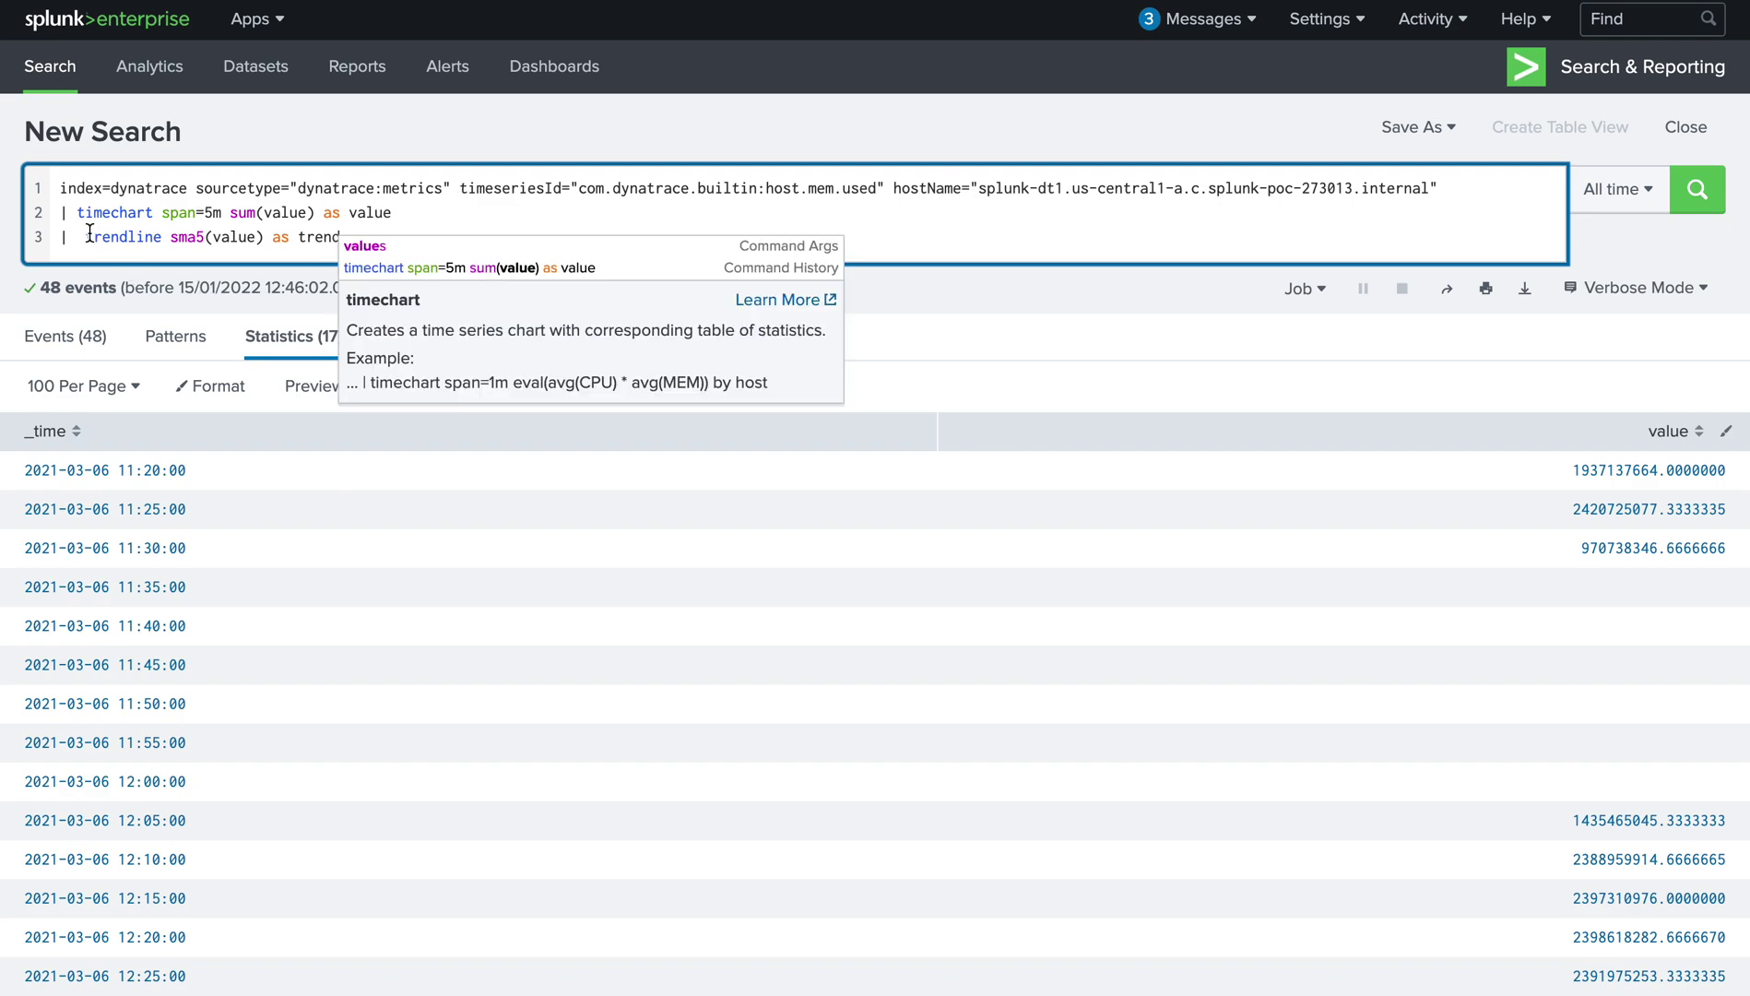
Step: Examine the trendline command's sma5 function and period, its value field and the trend alias
{"action": "left_click", "coordinate": [205, 239]}
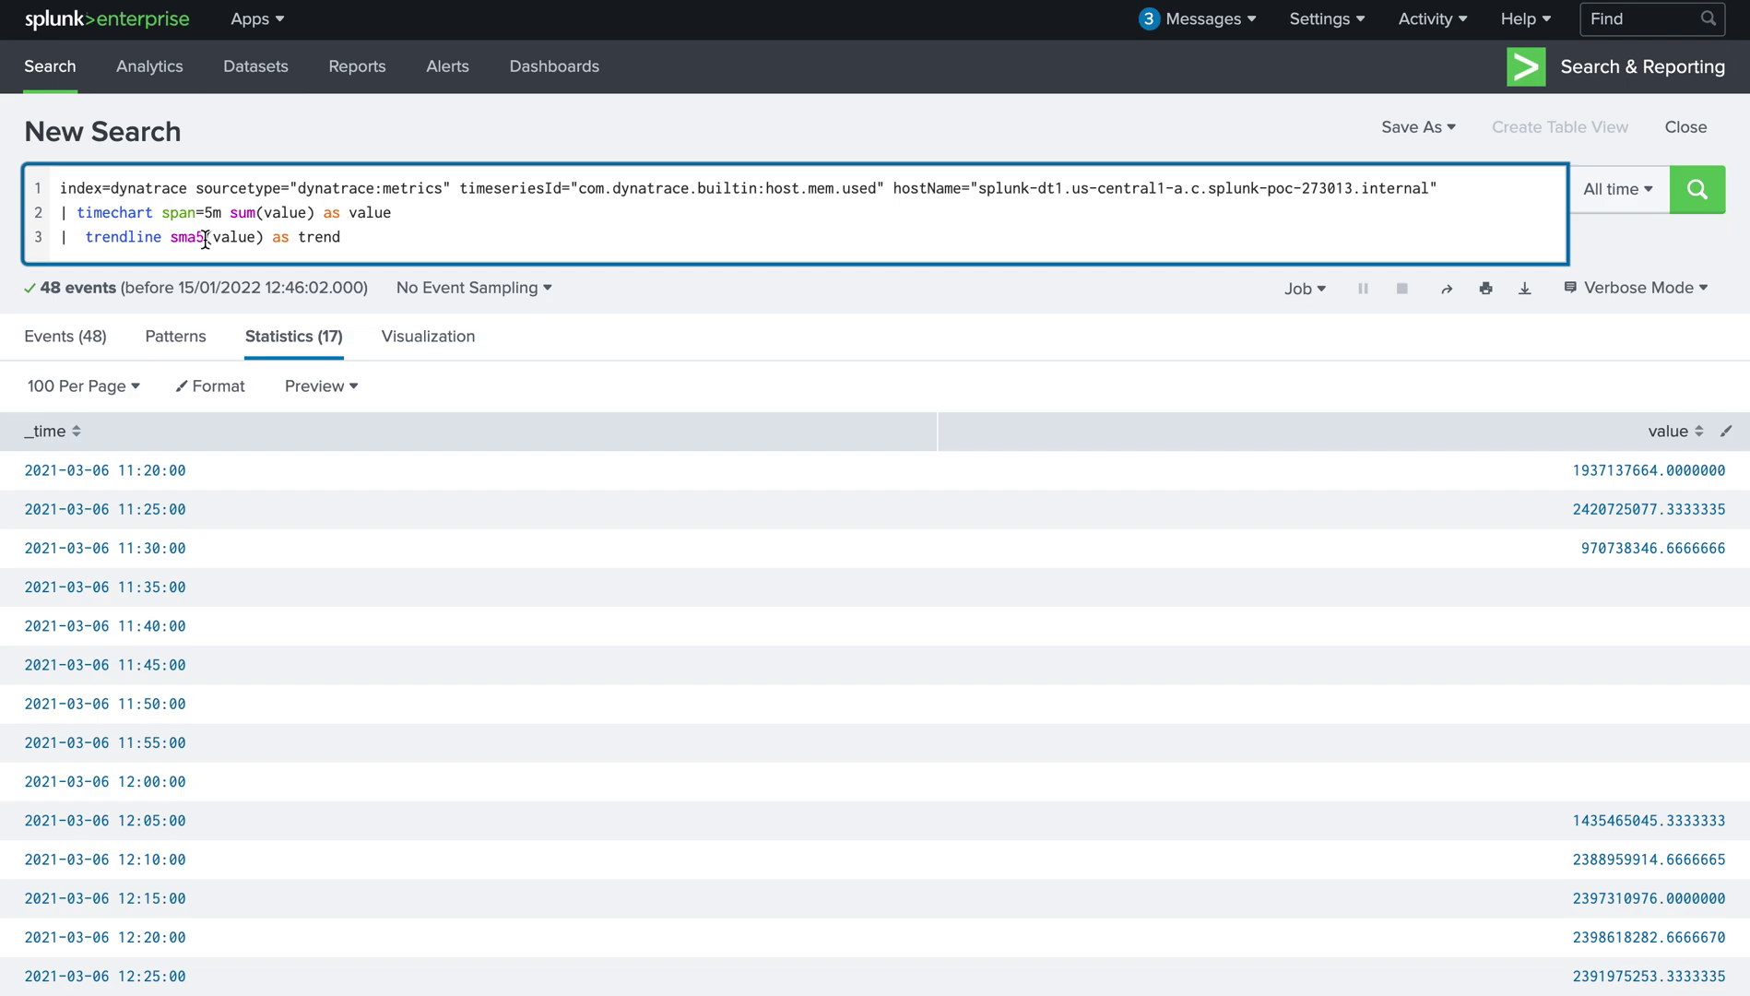
{"action": "left_click", "coordinate": [205, 238]}
{"action": "double_click", "coordinate": [235, 238]}
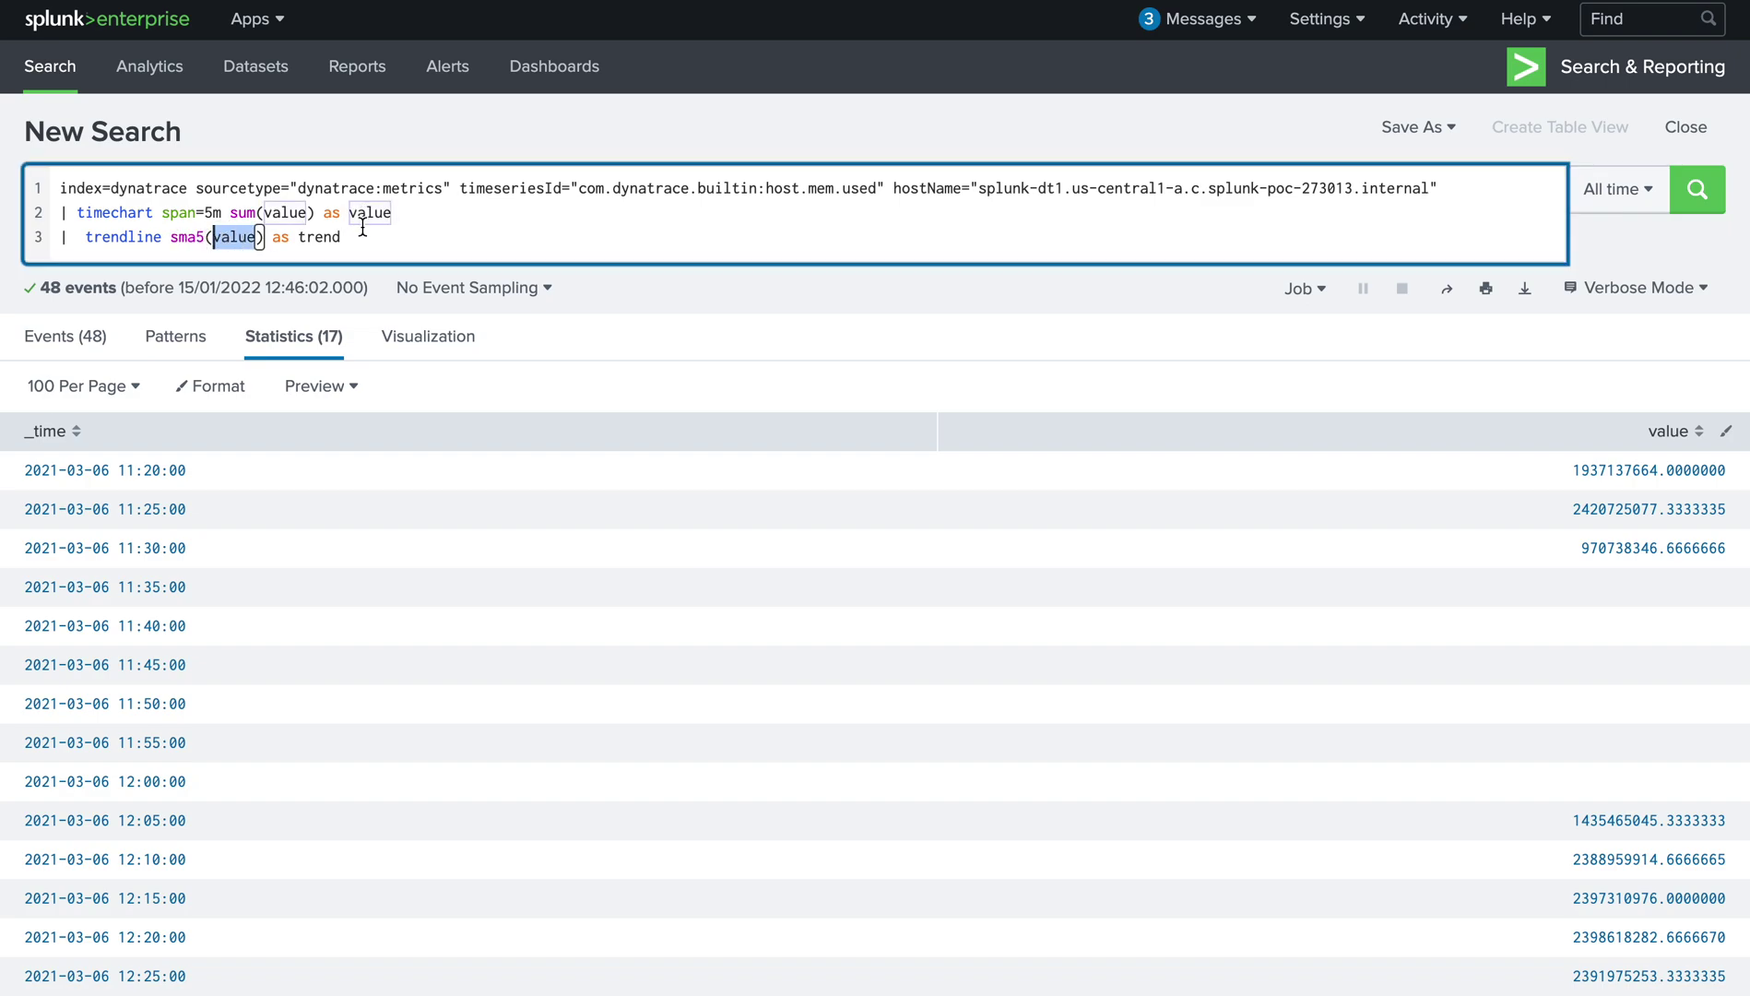
{"action": "left_click", "coordinate": [316, 238]}
{"action": "double_click", "coordinate": [317, 238]}
{"action": "left_click", "coordinate": [345, 237]}
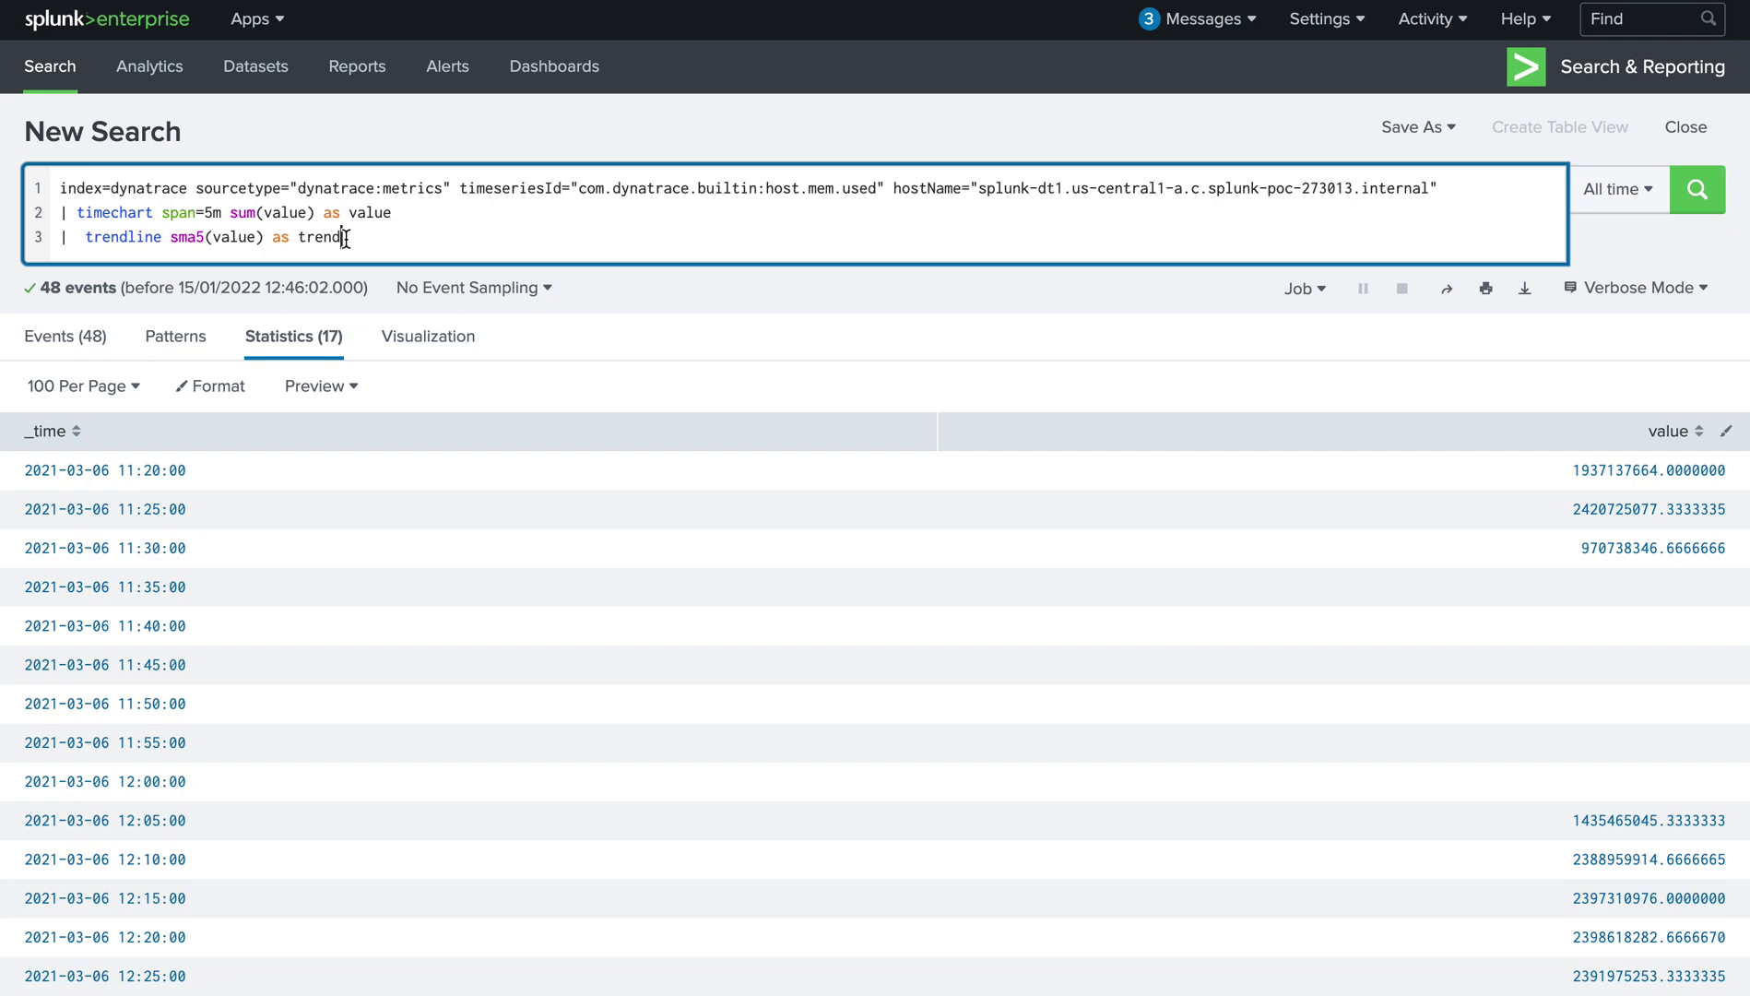
Step: Run the search with the sma5 trendline and remove the extra space before the trendline command
{"action": "key", "text": "Return"}
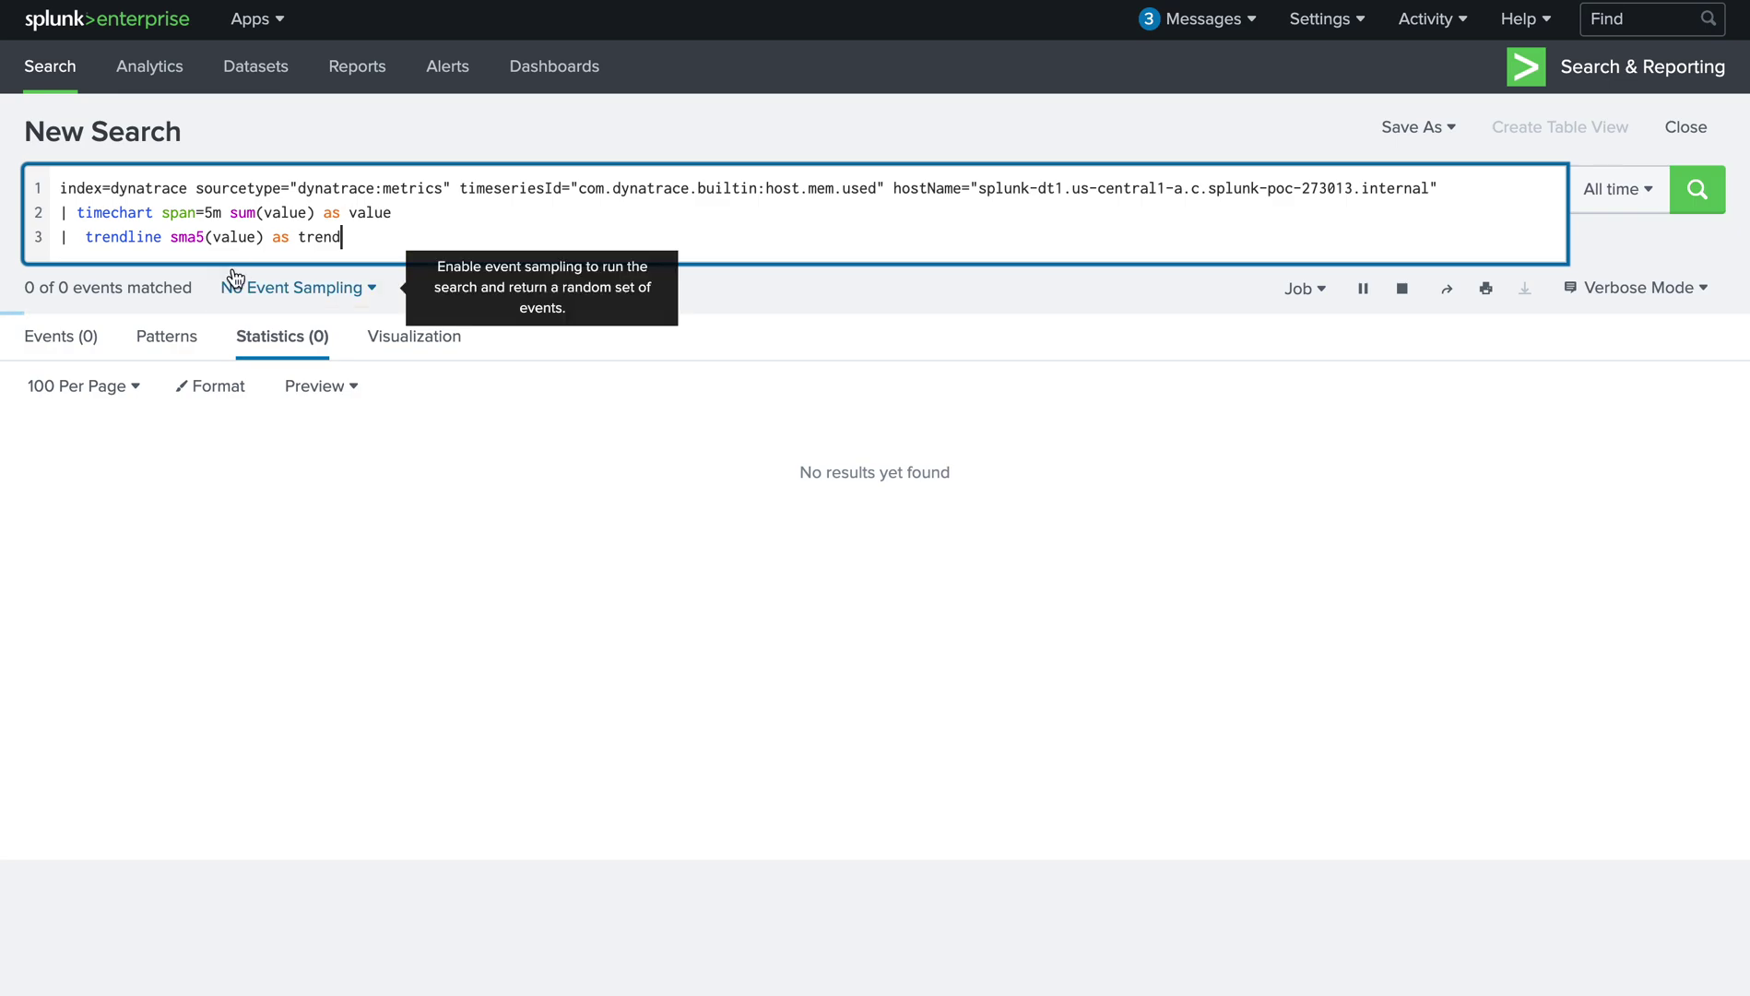
{"action": "left_click", "coordinate": [74, 237]}
{"action": "key", "text": "BackSpace"}
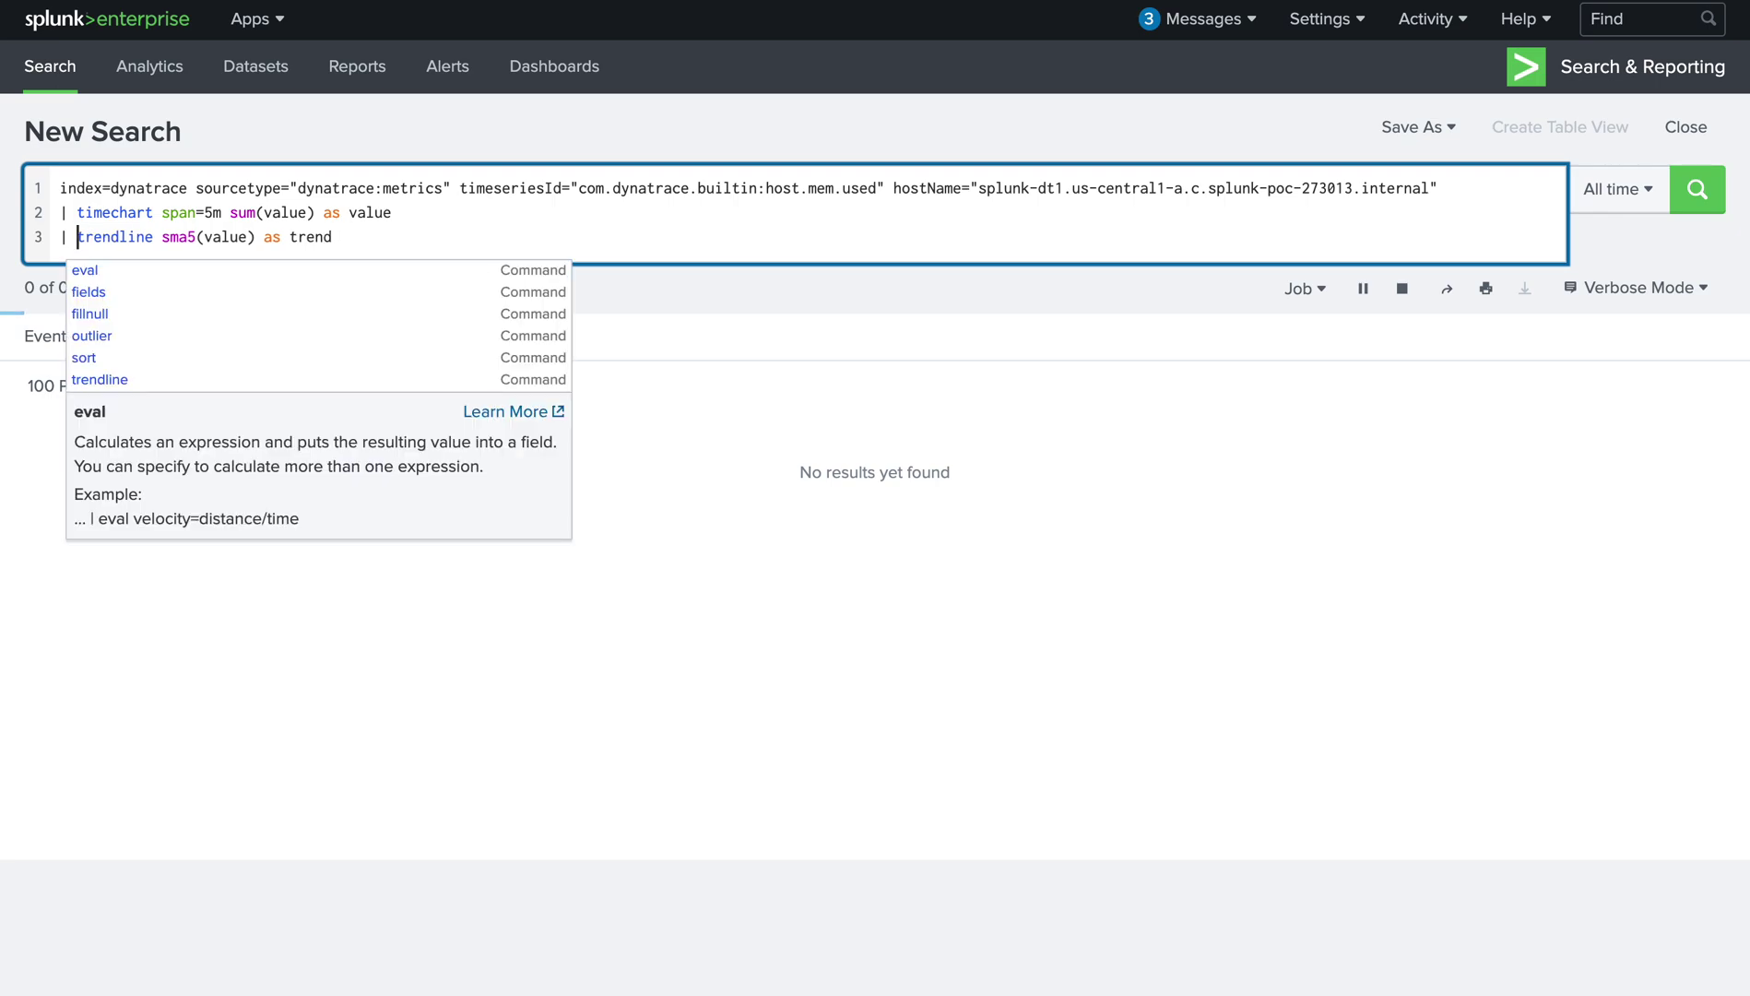
{"action": "left_click", "coordinate": [340, 237]}
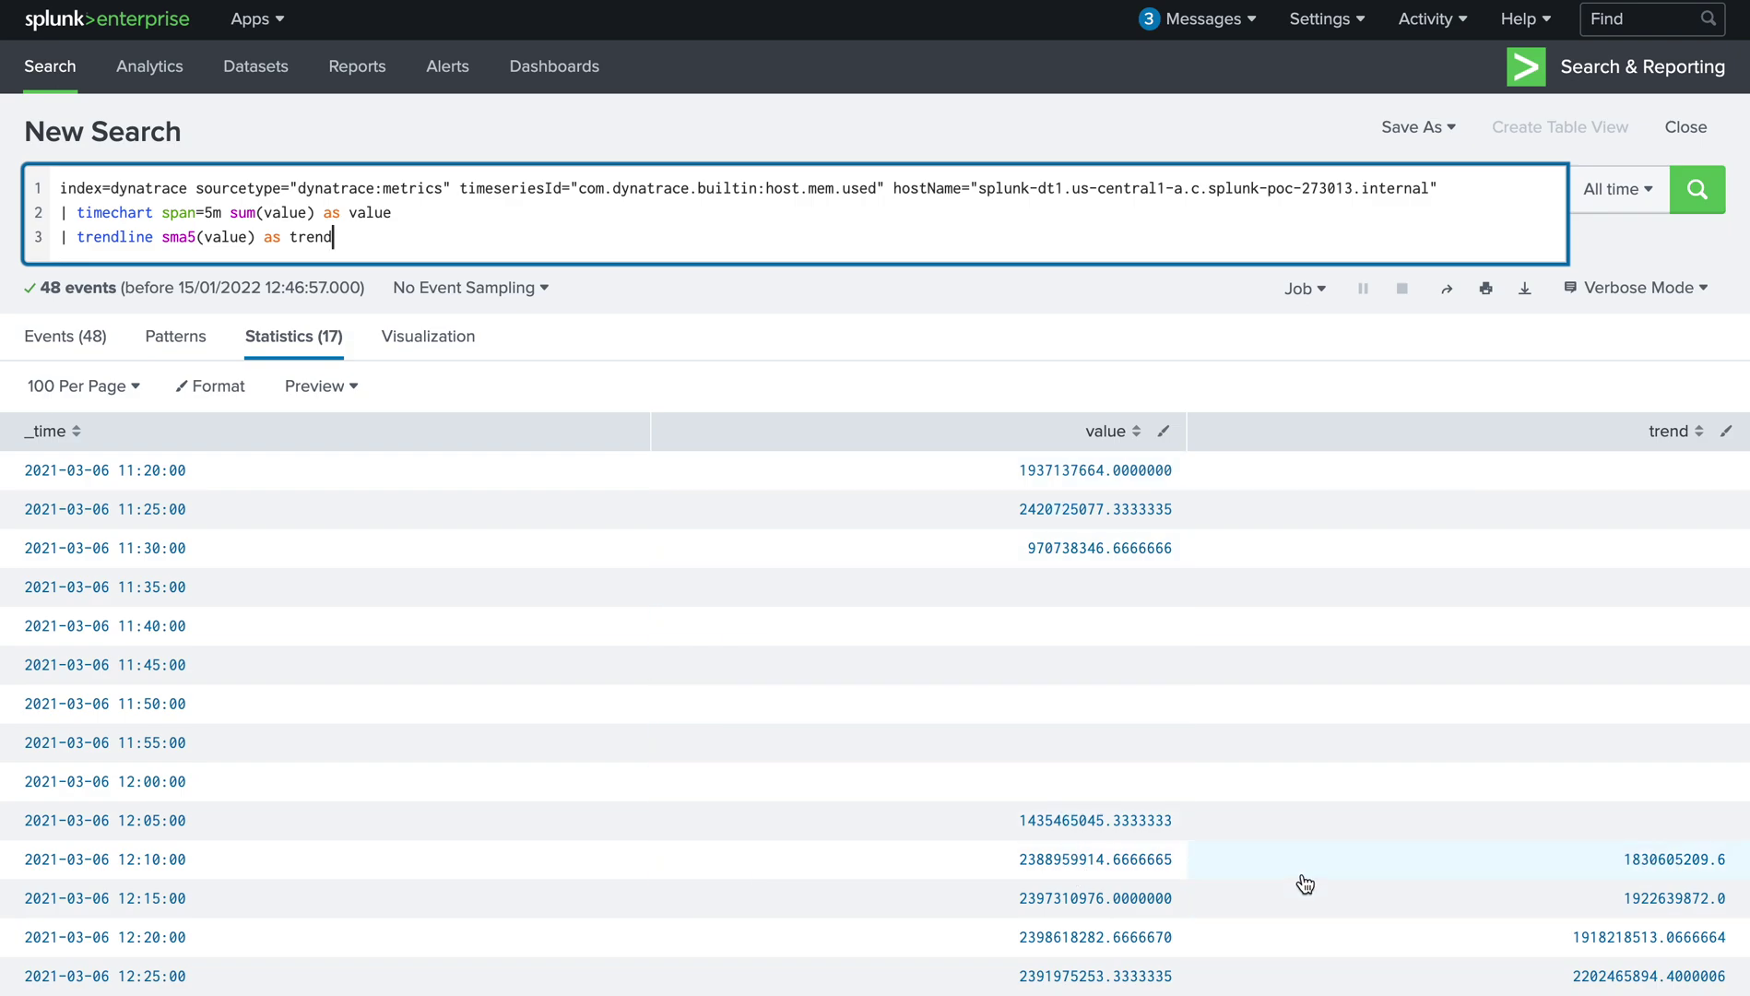
Step: Review the value and trend results, visualize them as an area chart and switch it to a line chart
{"action": "scroll", "coordinate": [1304, 882], "scroll_direction": "down", "scroll_amount": 1}
{"action": "scroll", "coordinate": [1303, 882], "scroll_direction": "down", "scroll_amount": 2}
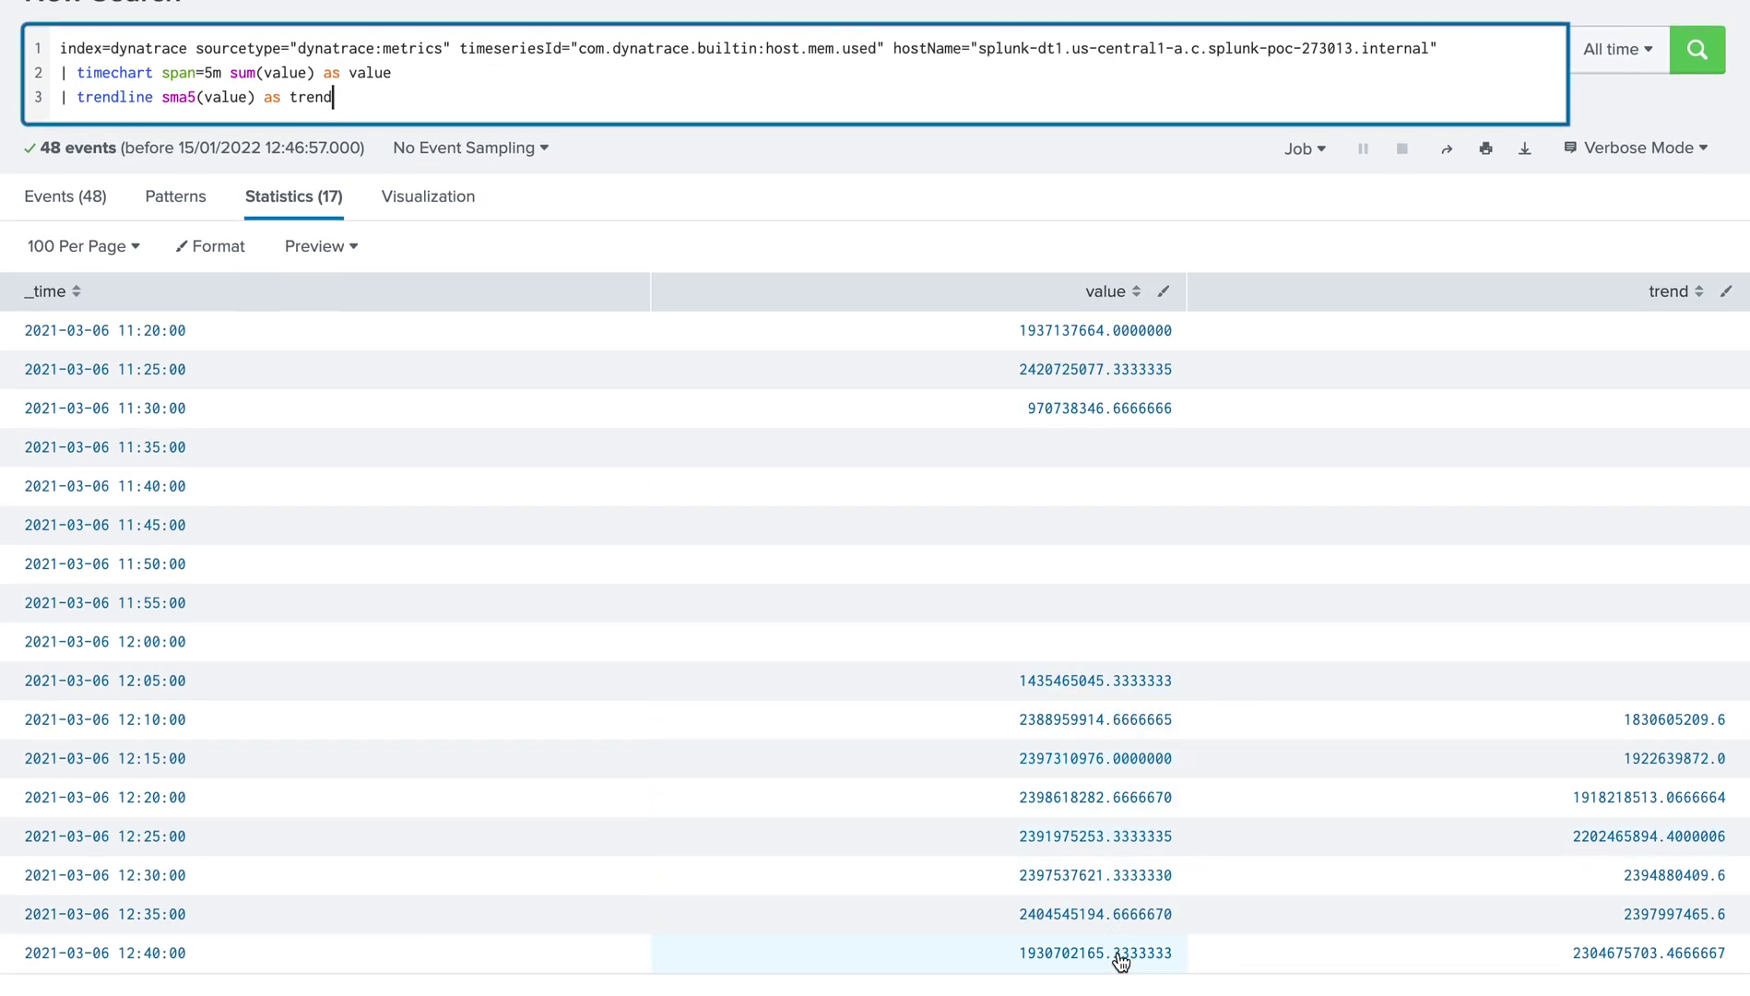
{"action": "scroll", "coordinate": [1272, 798], "scroll_direction": "up", "scroll_amount": 1}
{"action": "scroll", "coordinate": [1272, 798], "scroll_direction": "up", "scroll_amount": 2}
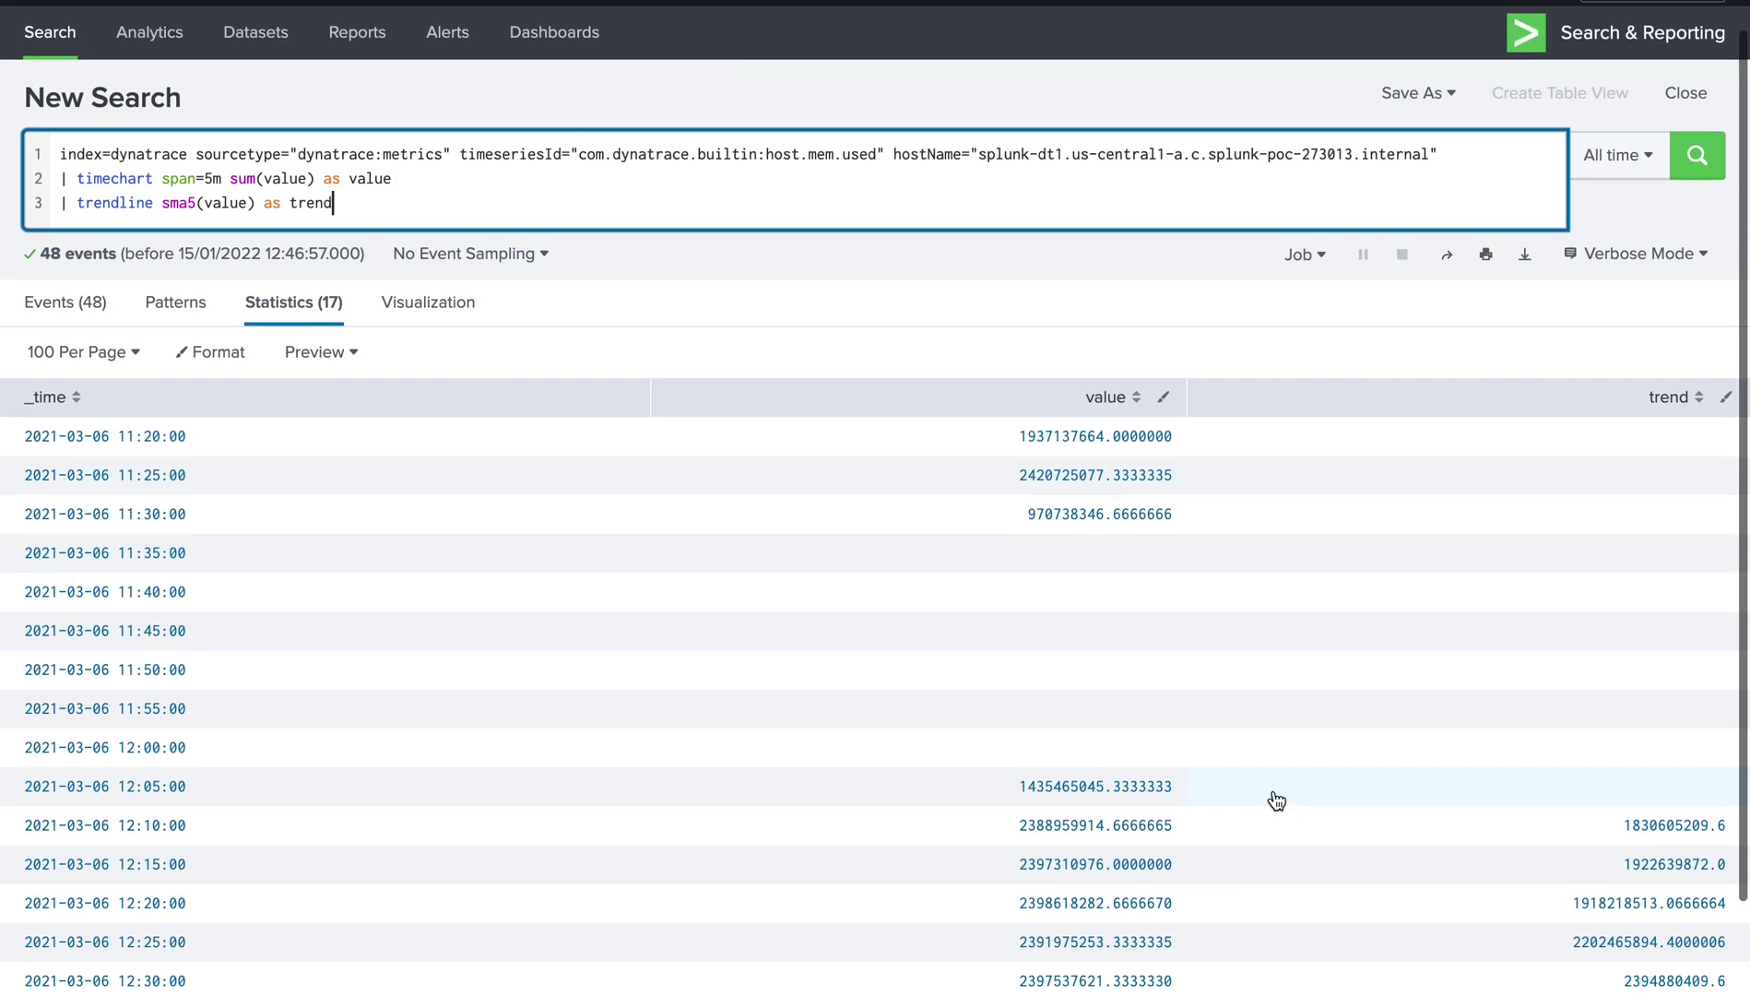
{"action": "left_click", "coordinate": [432, 311]}
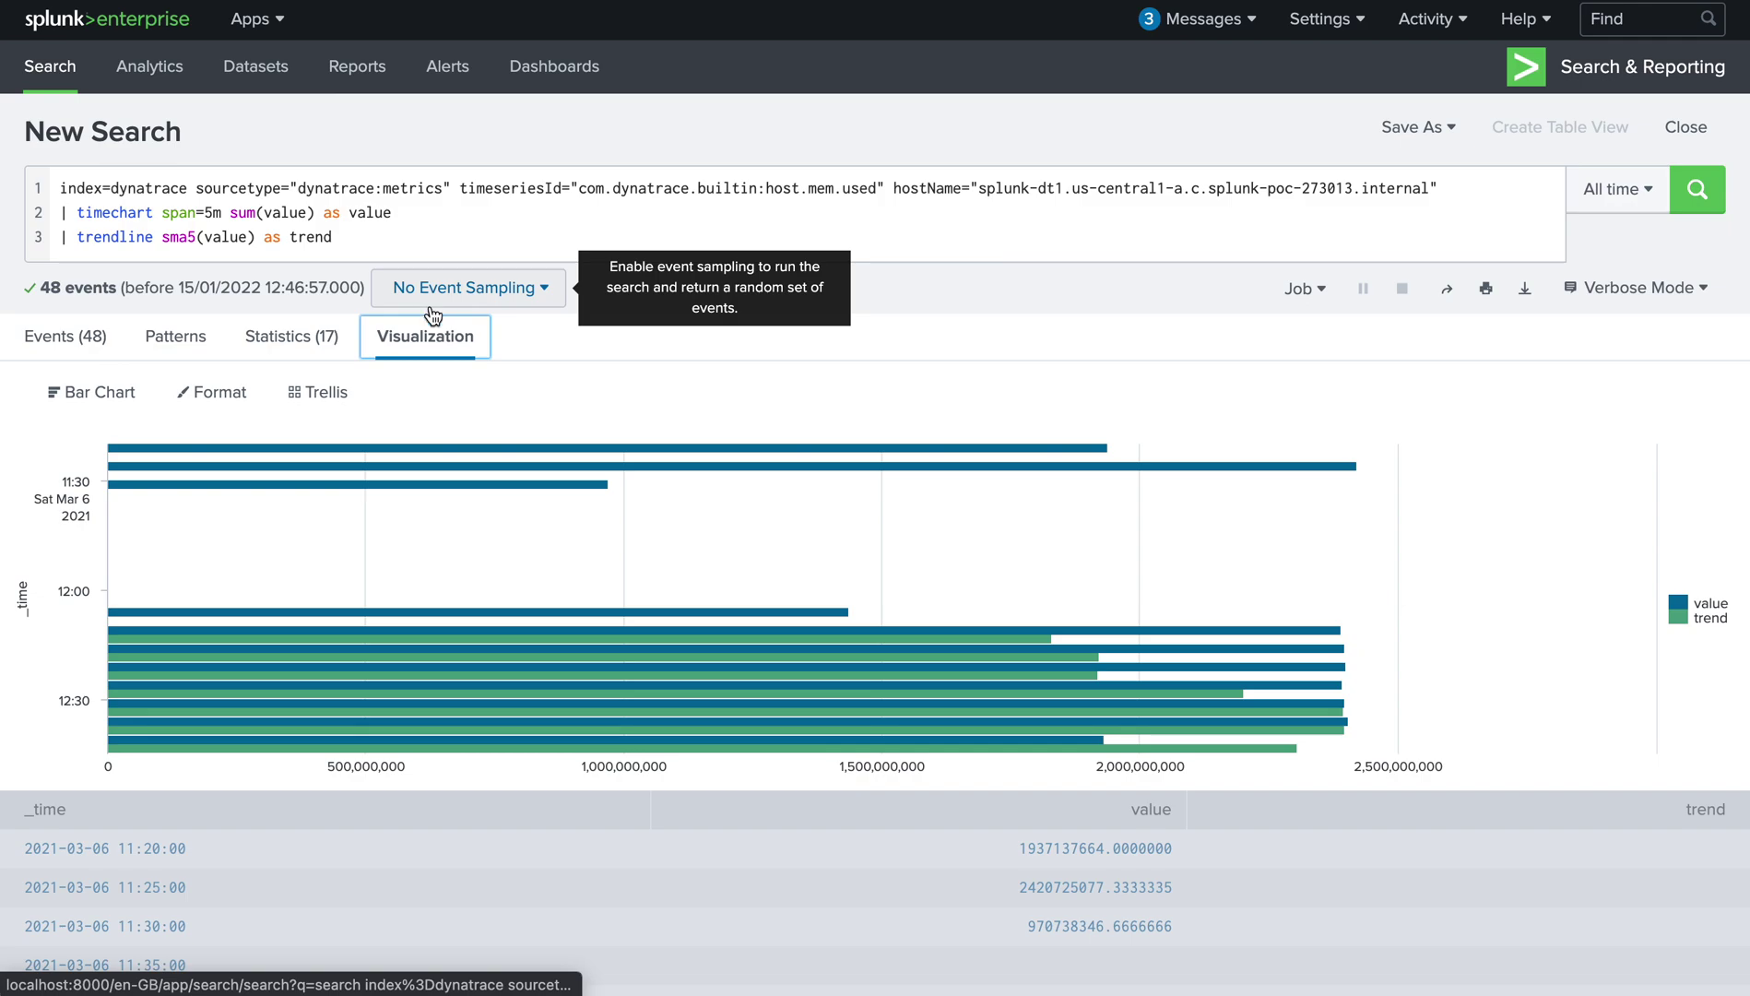
{"action": "left_click", "coordinate": [122, 394]}
{"action": "left_click", "coordinate": [181, 496]}
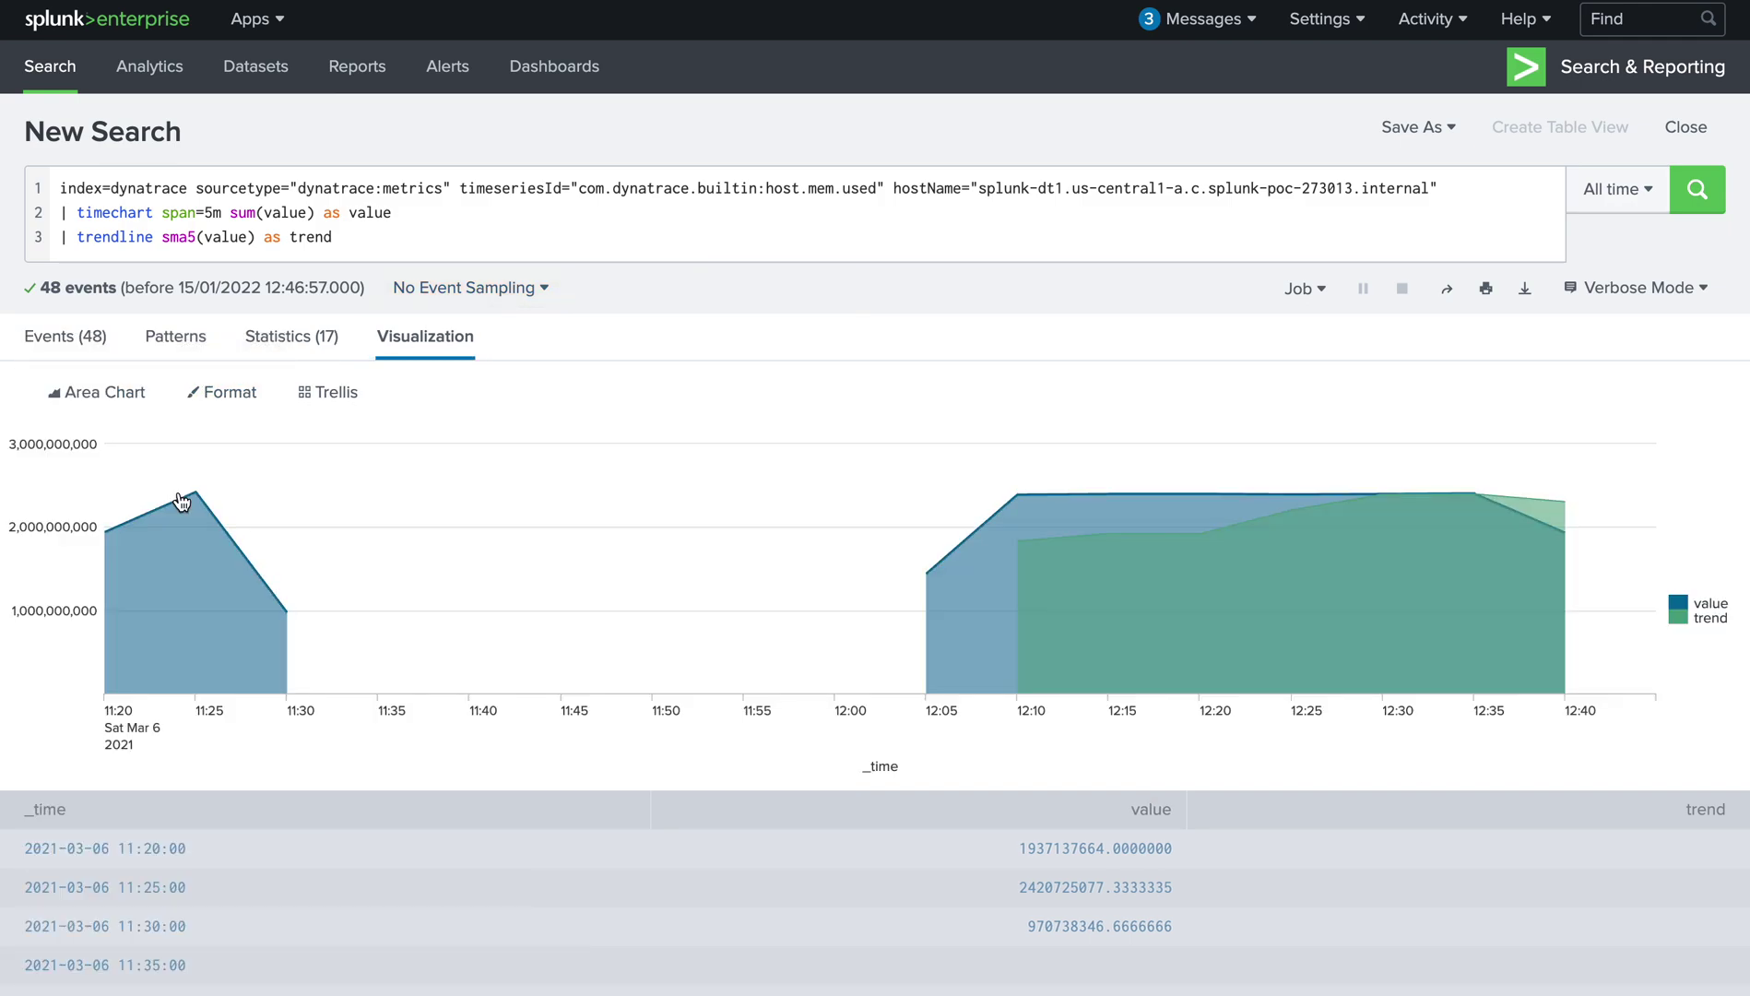
{"action": "left_click", "coordinate": [1690, 628]}
{"action": "left_click", "coordinate": [129, 398]}
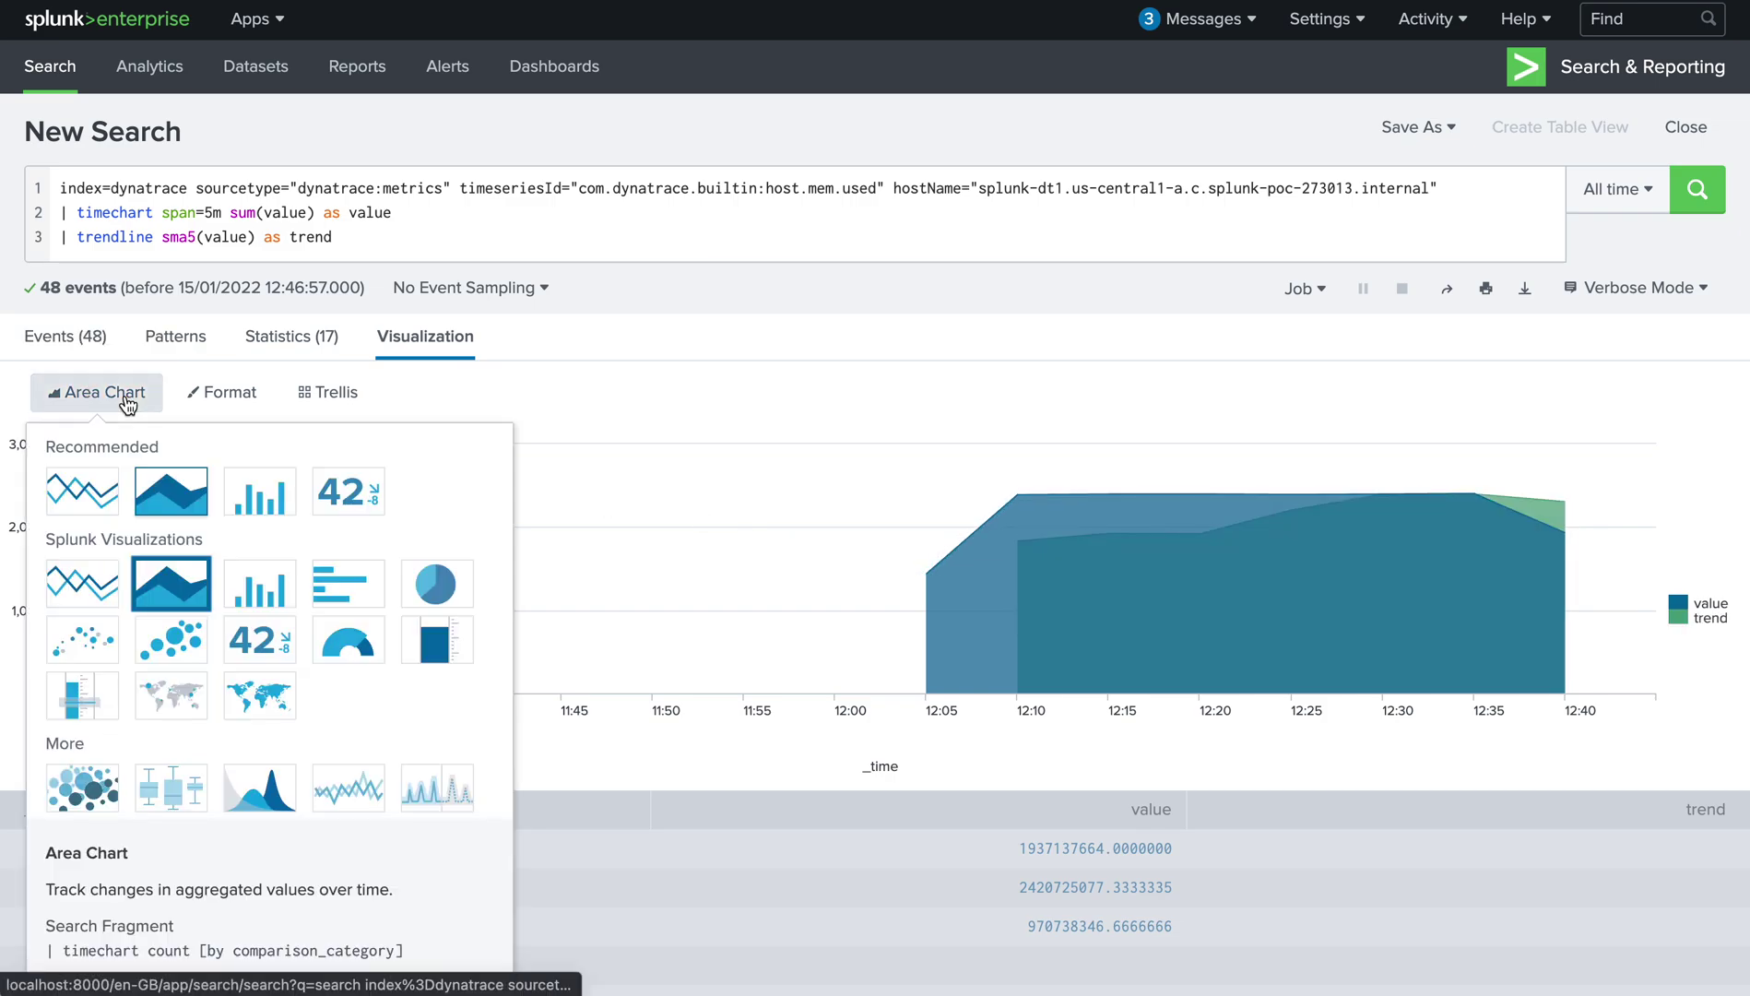
{"action": "left_click", "coordinate": [105, 589]}
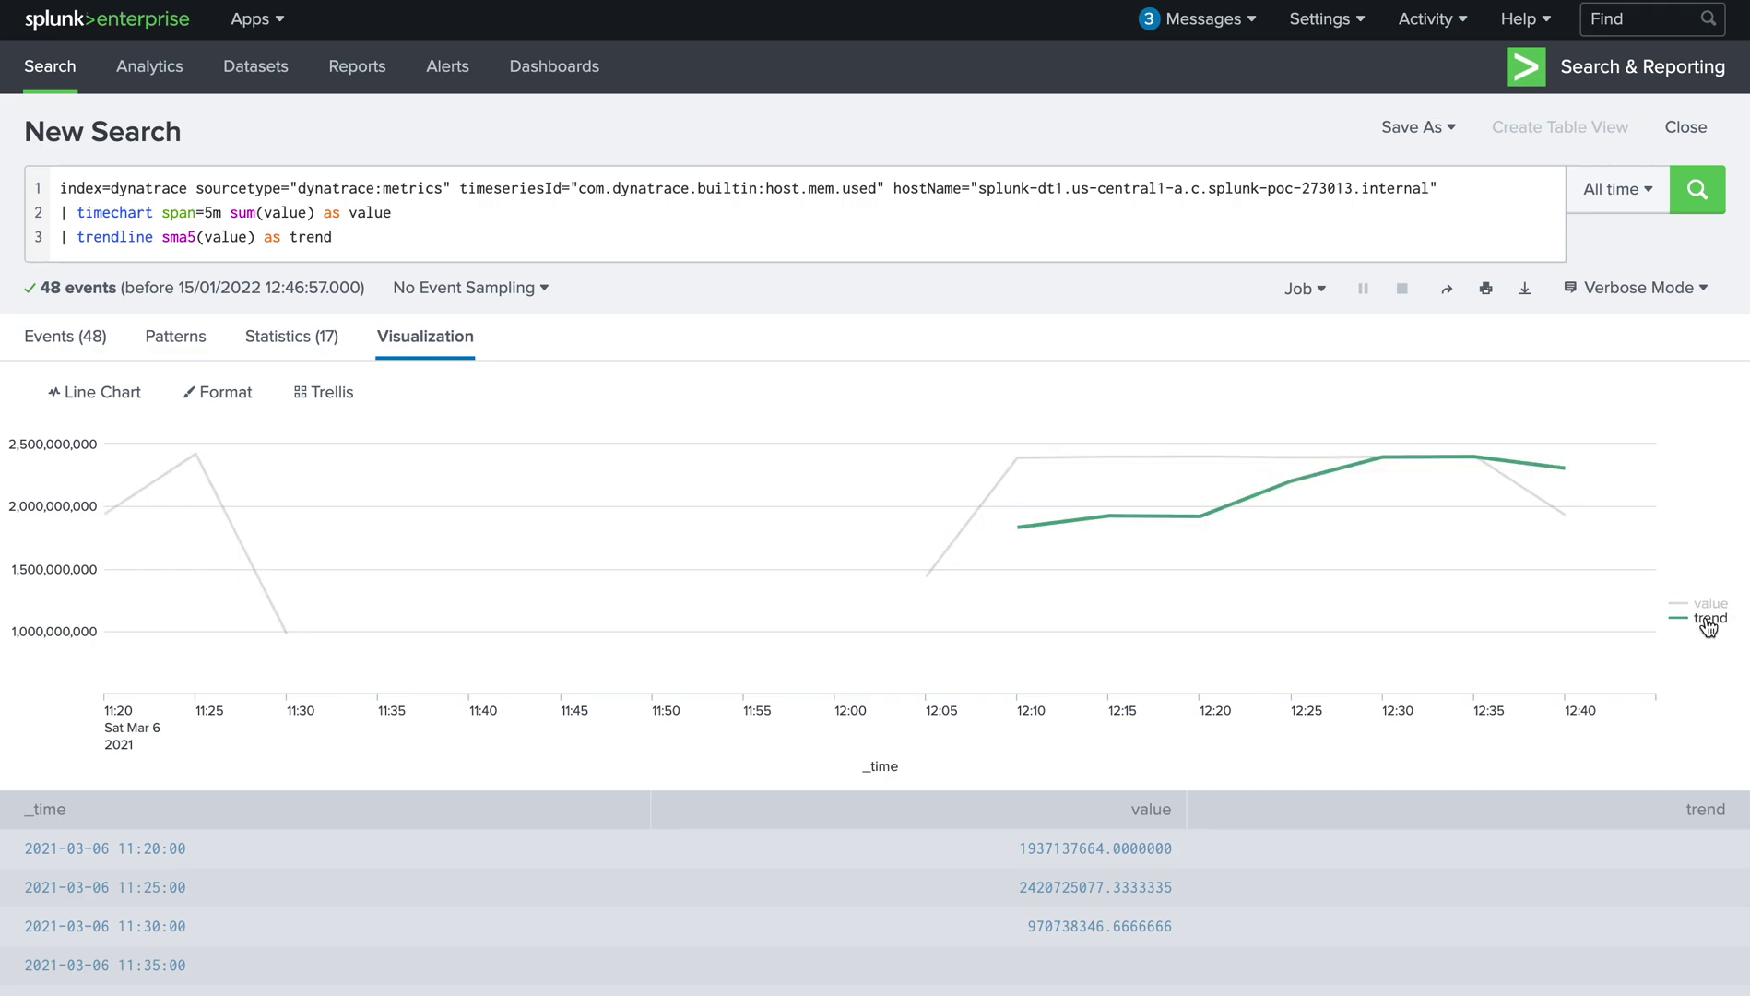
Step: Change the trendline function from sma5 to wma5 and run the search
{"action": "left_click", "coordinate": [353, 237]}
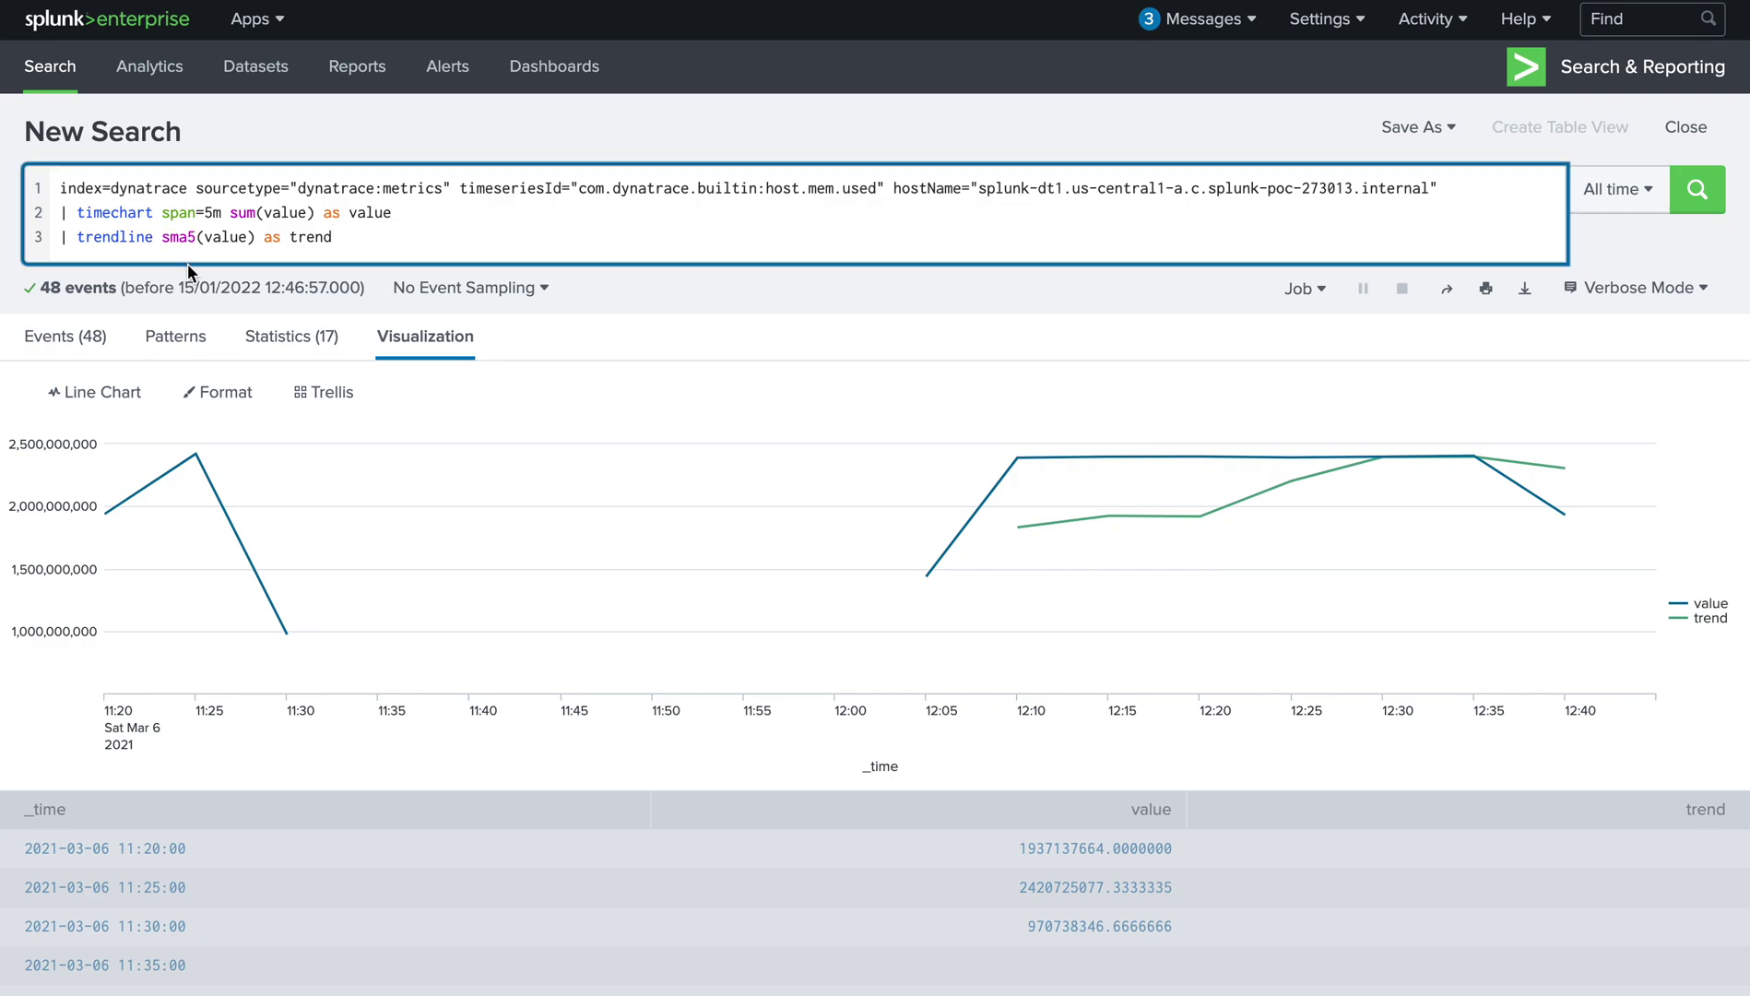
{"action": "double_click", "coordinate": [178, 237]}
{"action": "type", "text": "wma5"}
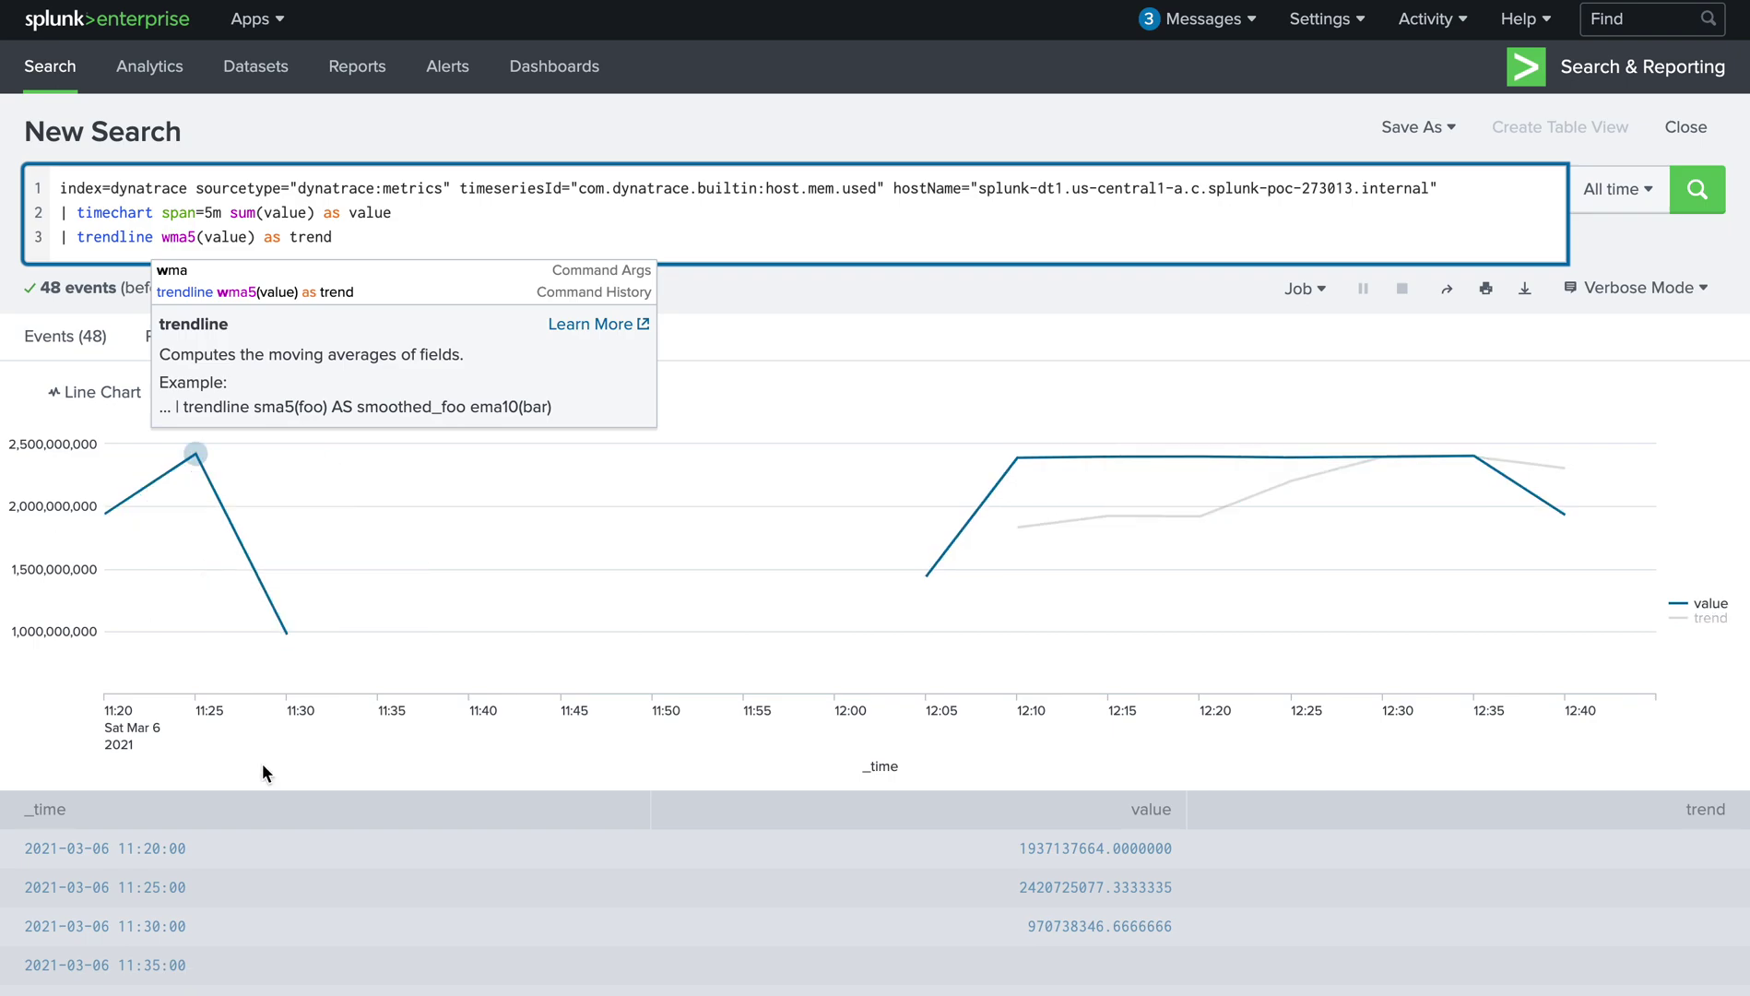
{"action": "left_click", "coordinate": [67, 336]}
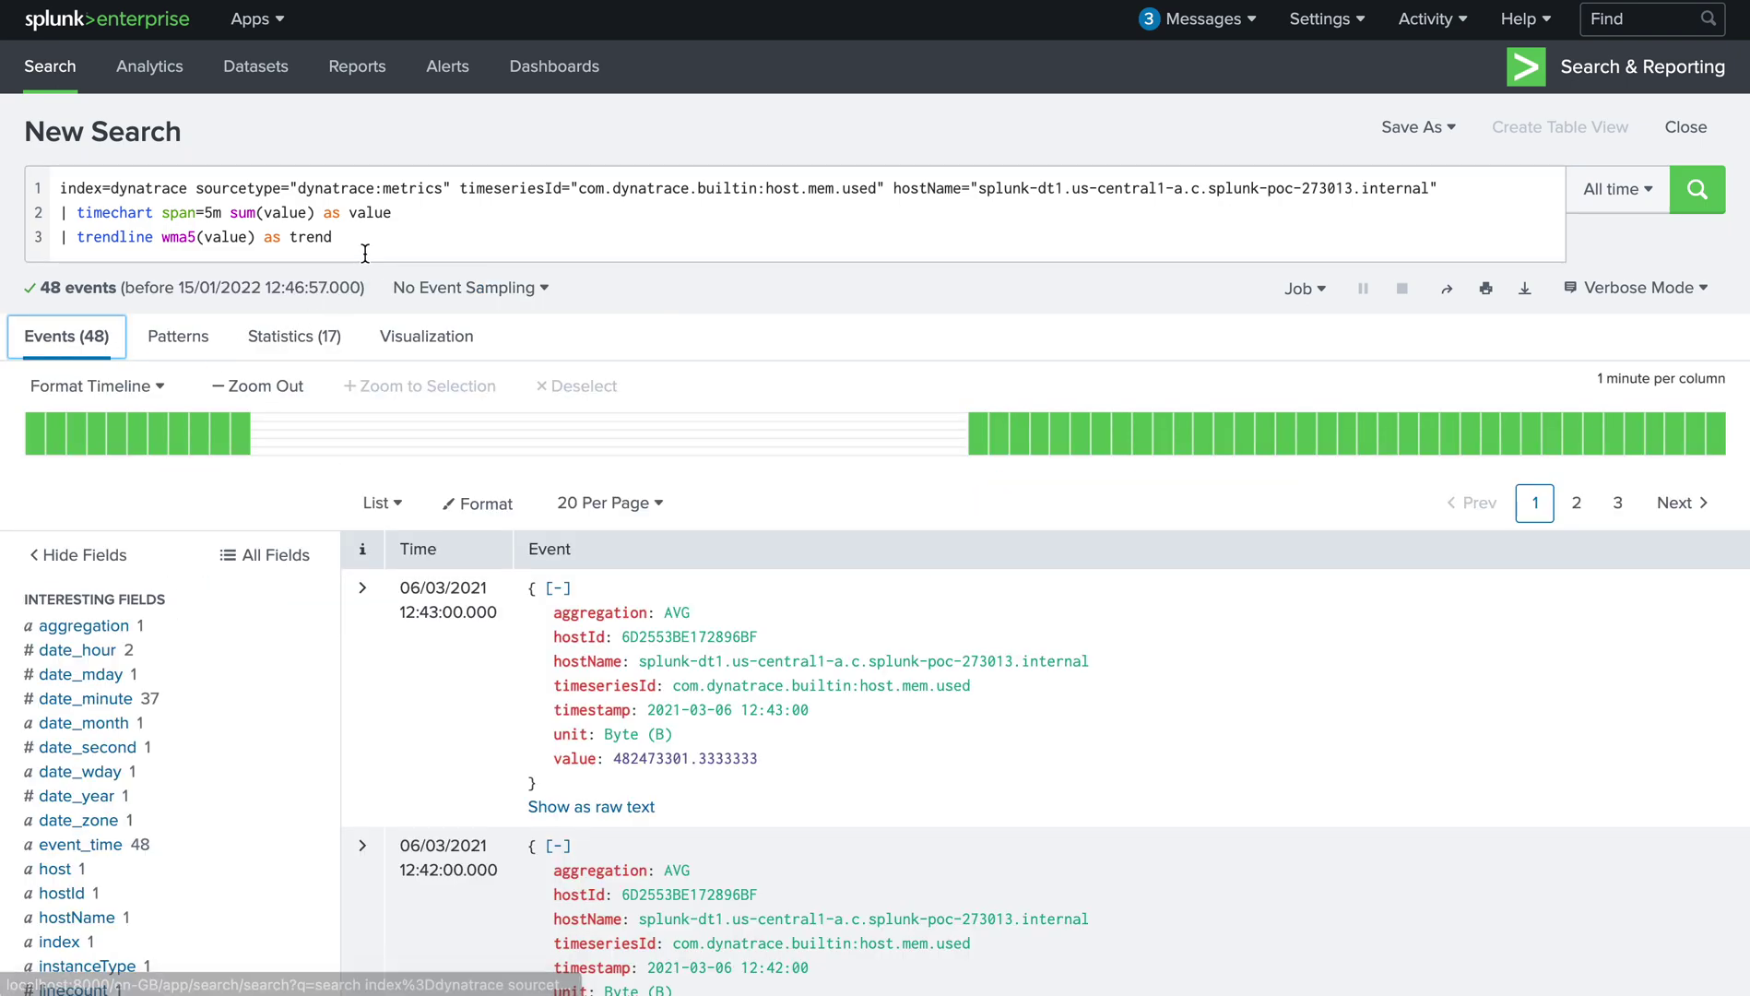
{"action": "key", "text": "Return"}
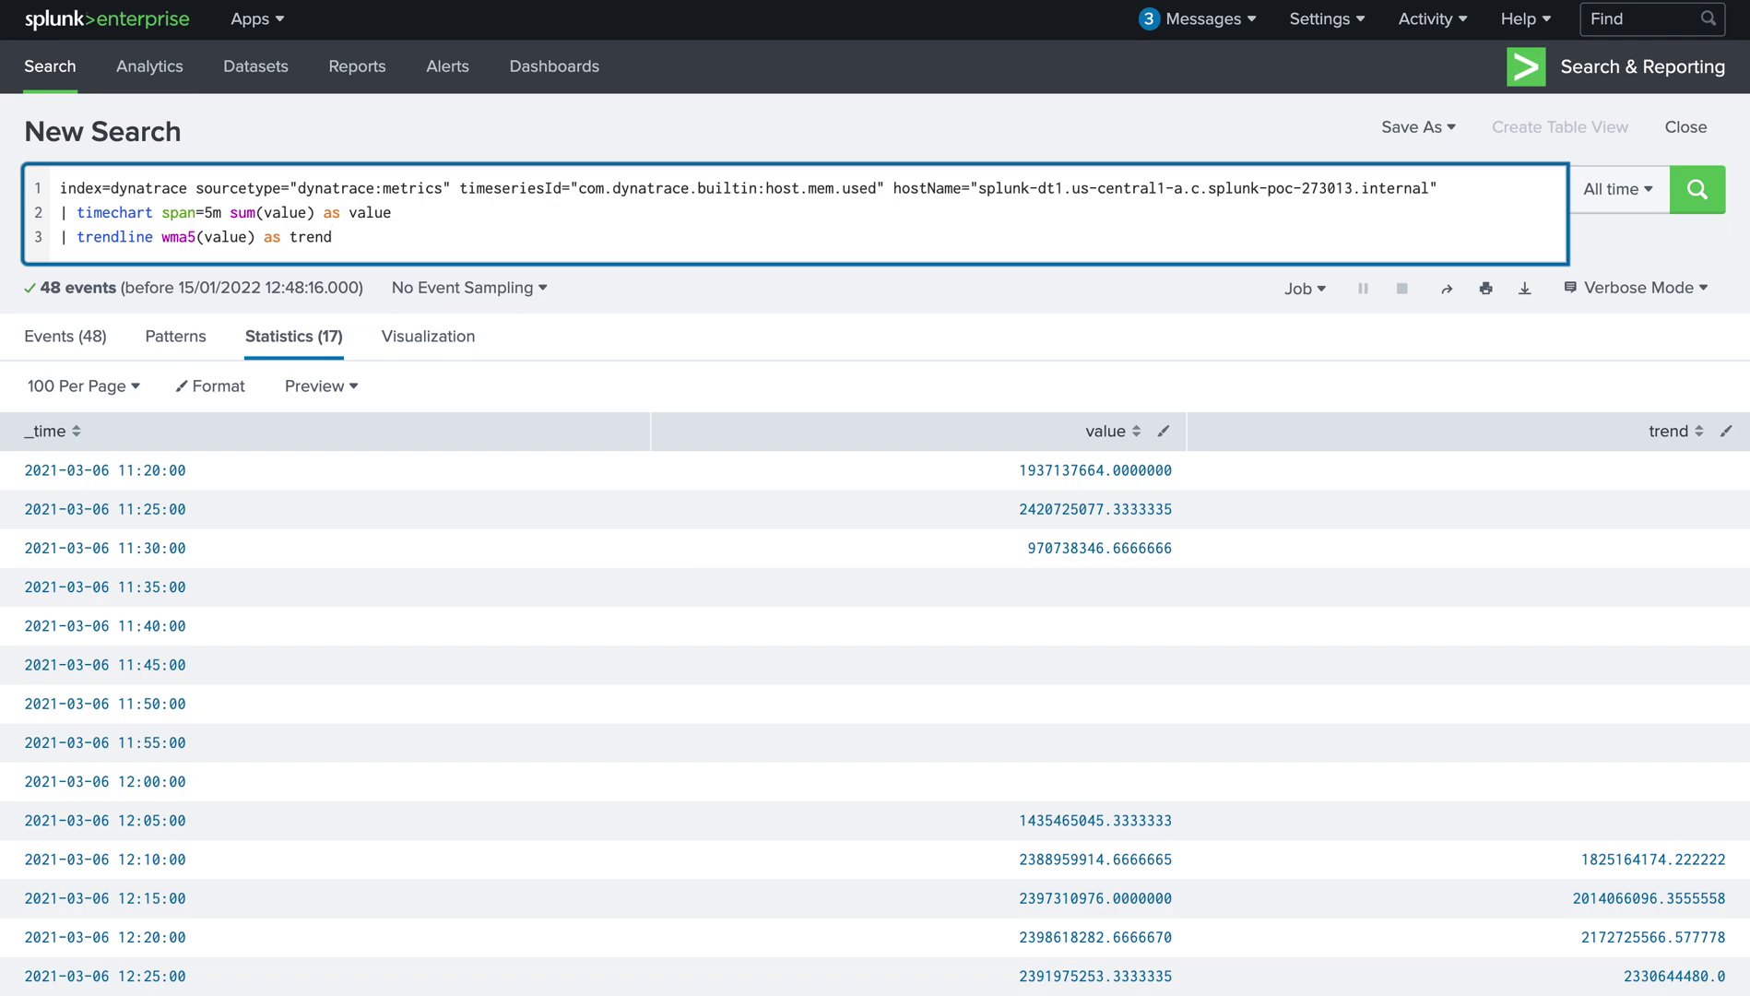
Step: Change the trendline function to ema5 and run the search
{"action": "left_click", "coordinate": [173, 237]}
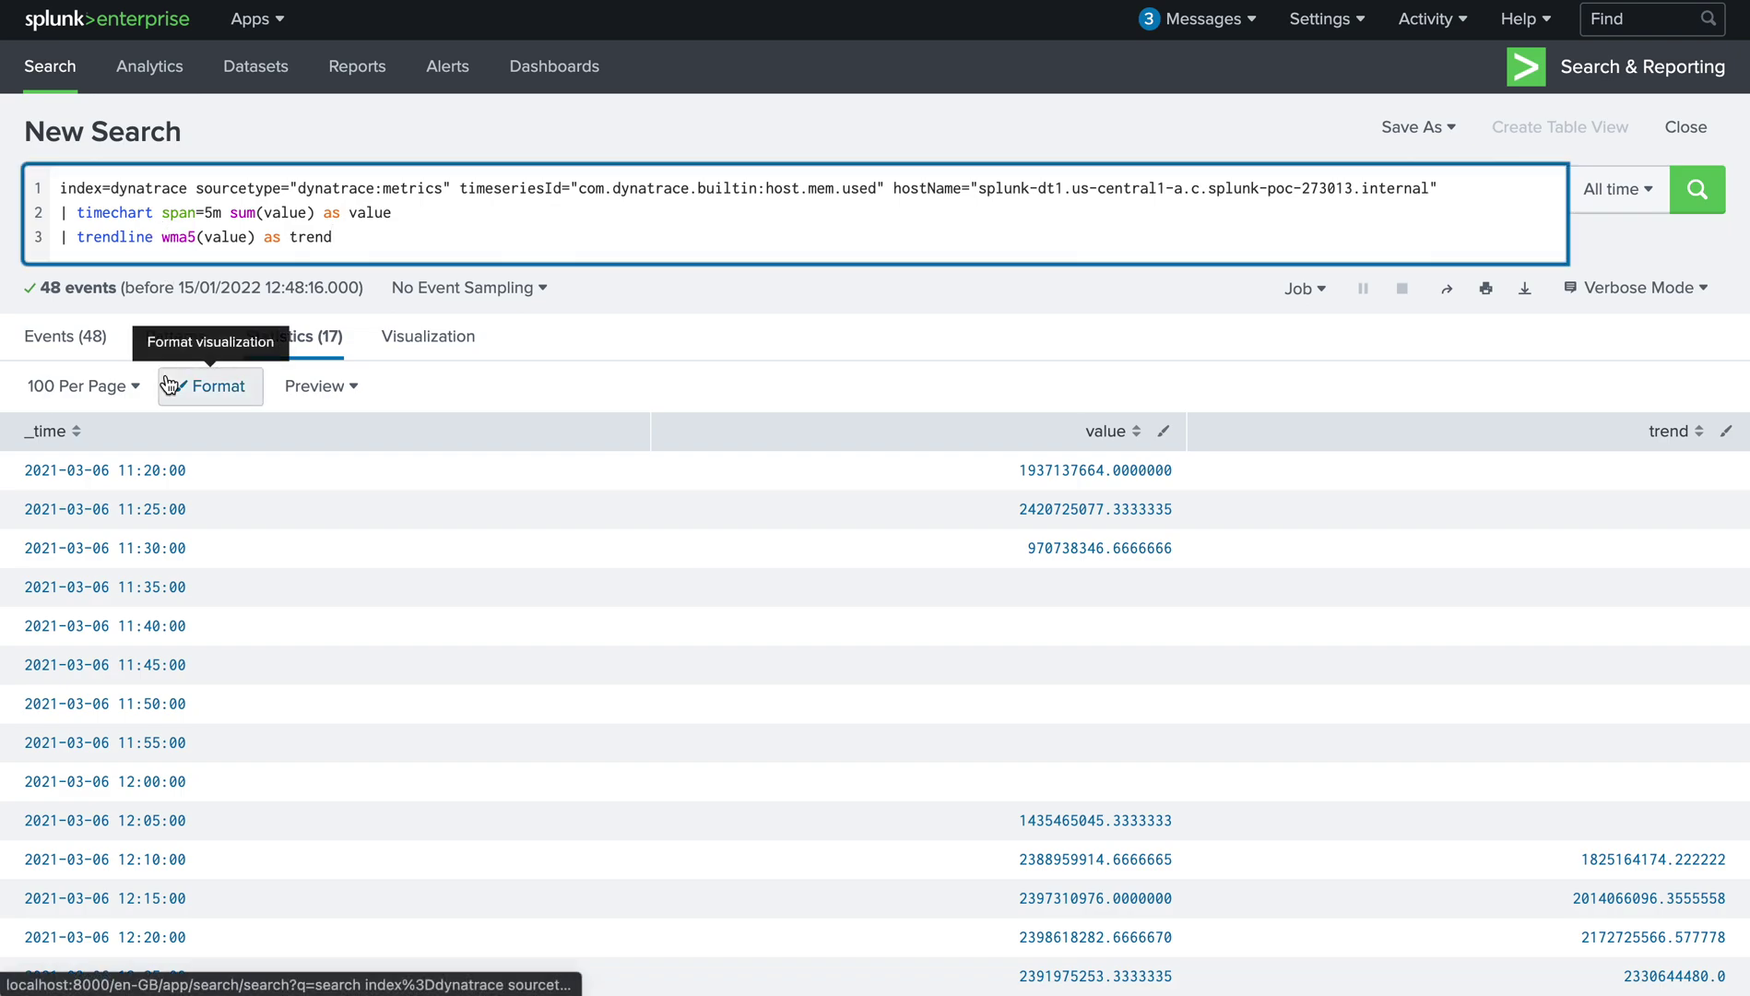
{"action": "key", "text": "BackSpace"}
{"action": "type", "text": "e"}
{"action": "key", "text": "Return"}
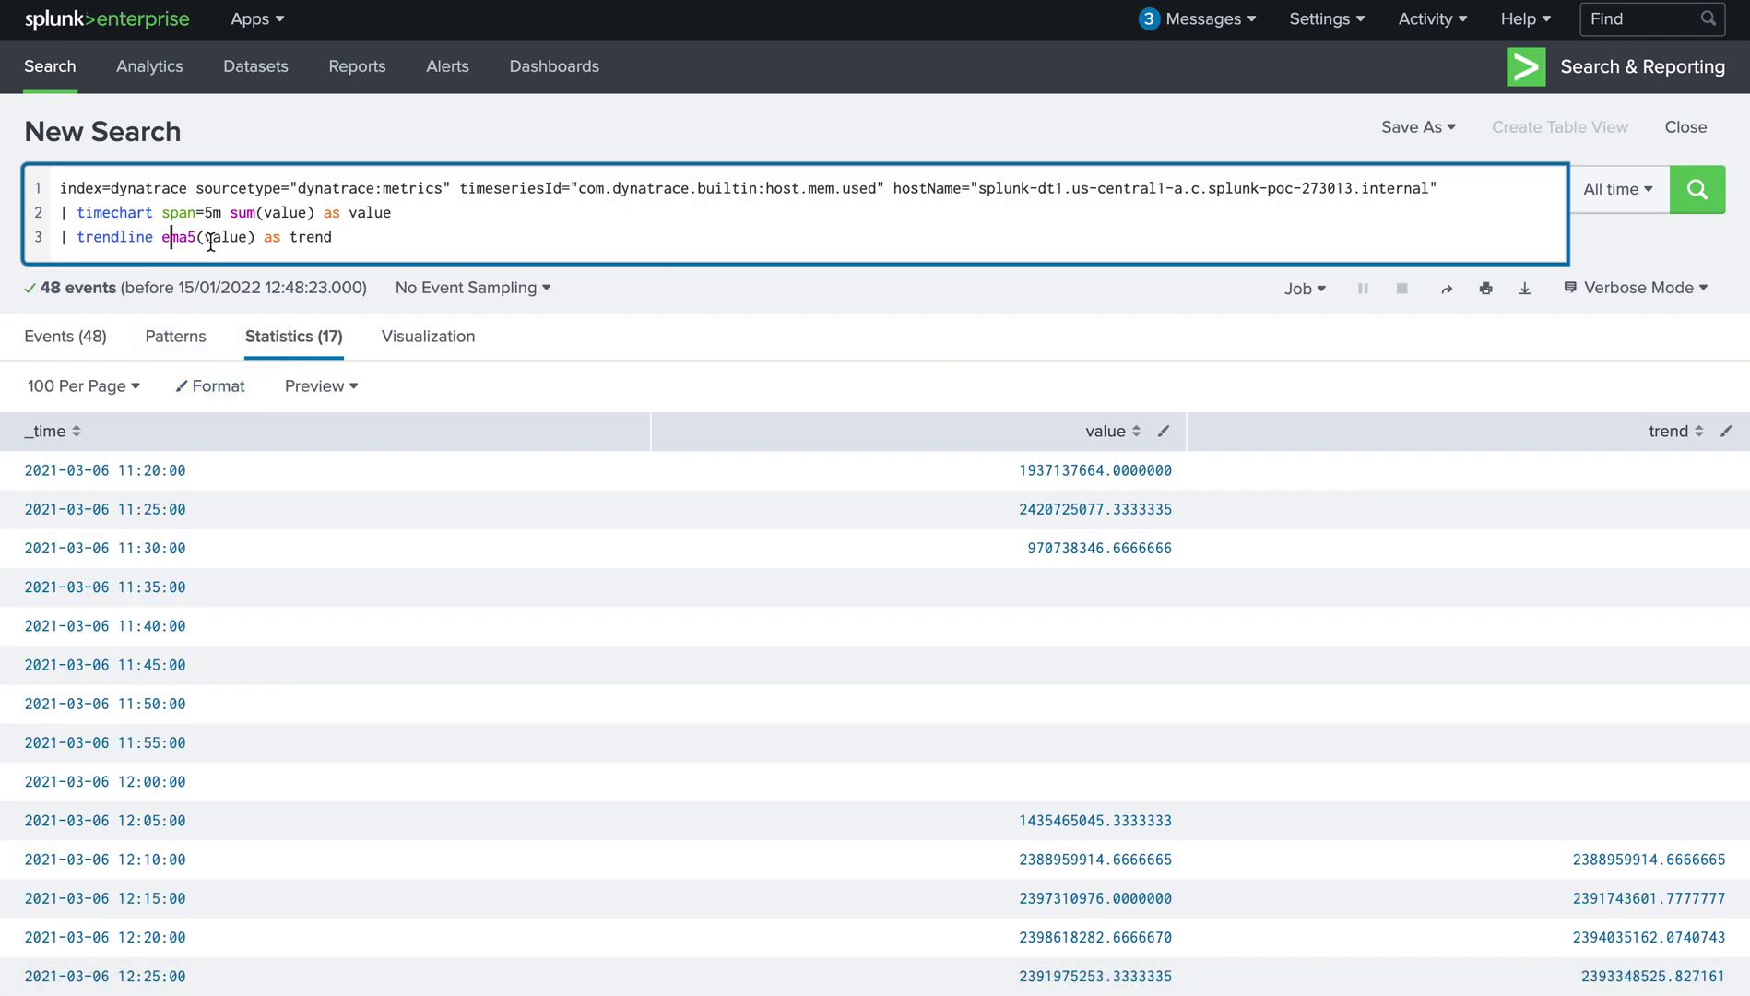
Step: Set the ema trendline period to 2 and run the search
{"action": "key", "text": "Right"}
{"action": "key", "text": "Right"}
{"action": "key", "text": "BackSpace"}
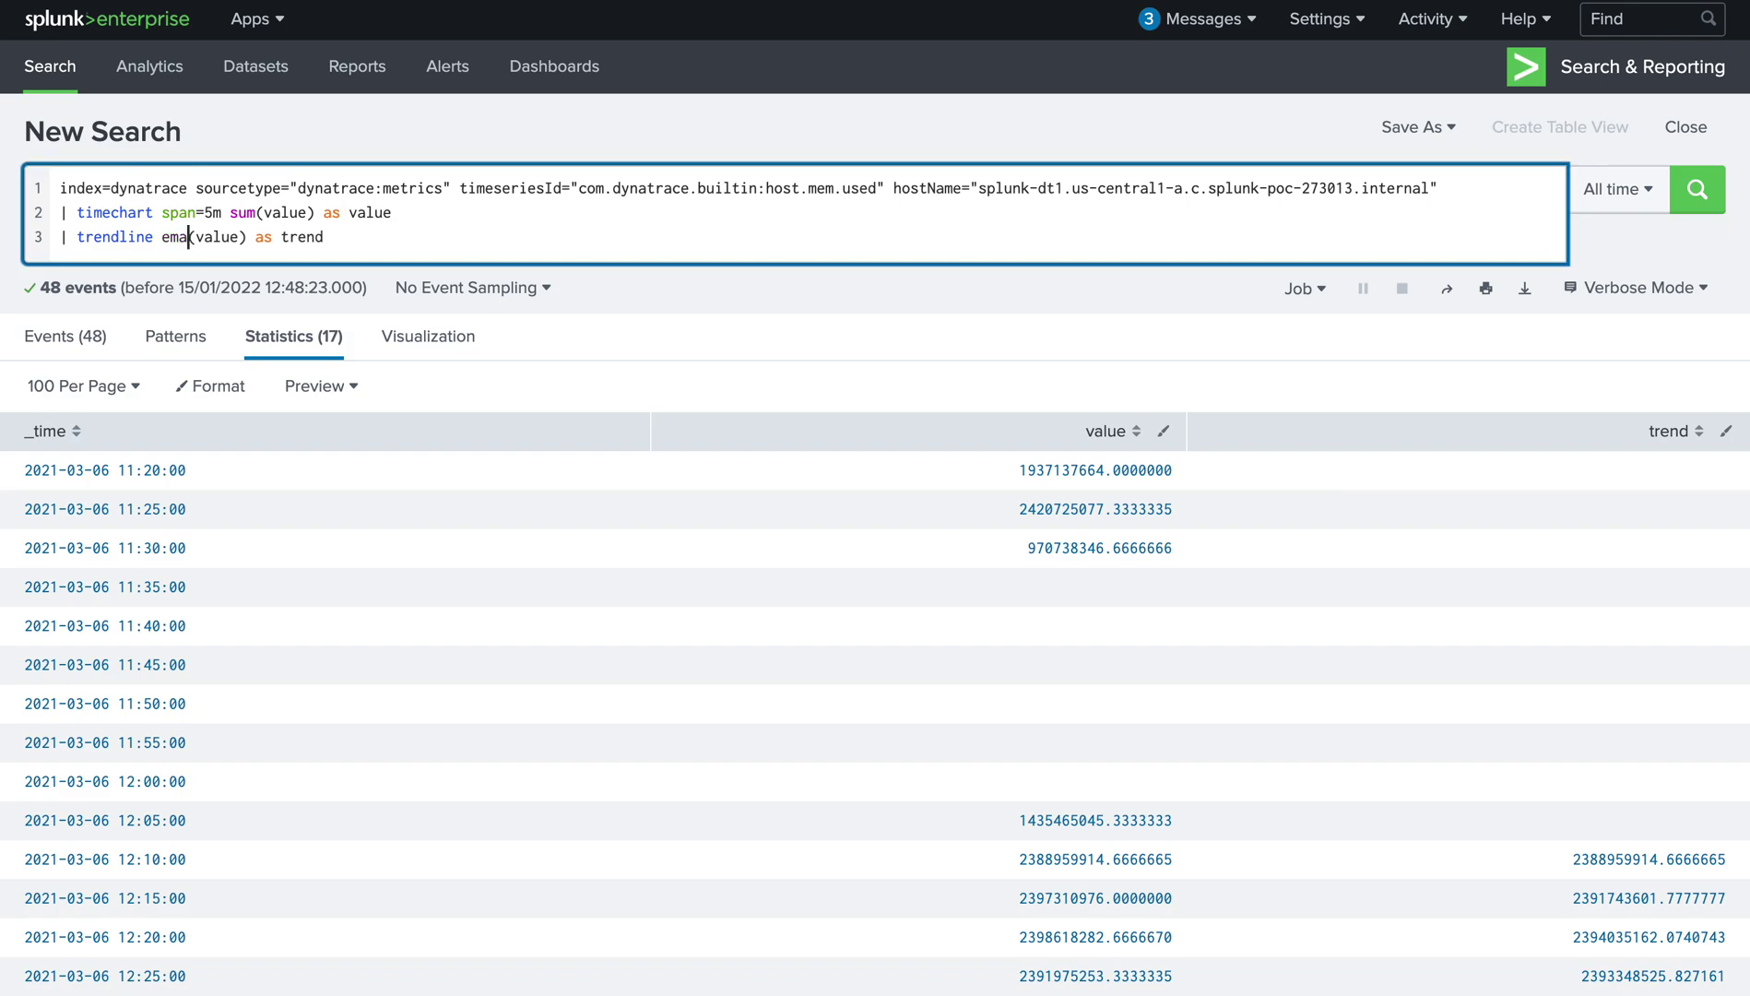
{"action": "type", "text": "2"}
{"action": "key", "text": "Return"}
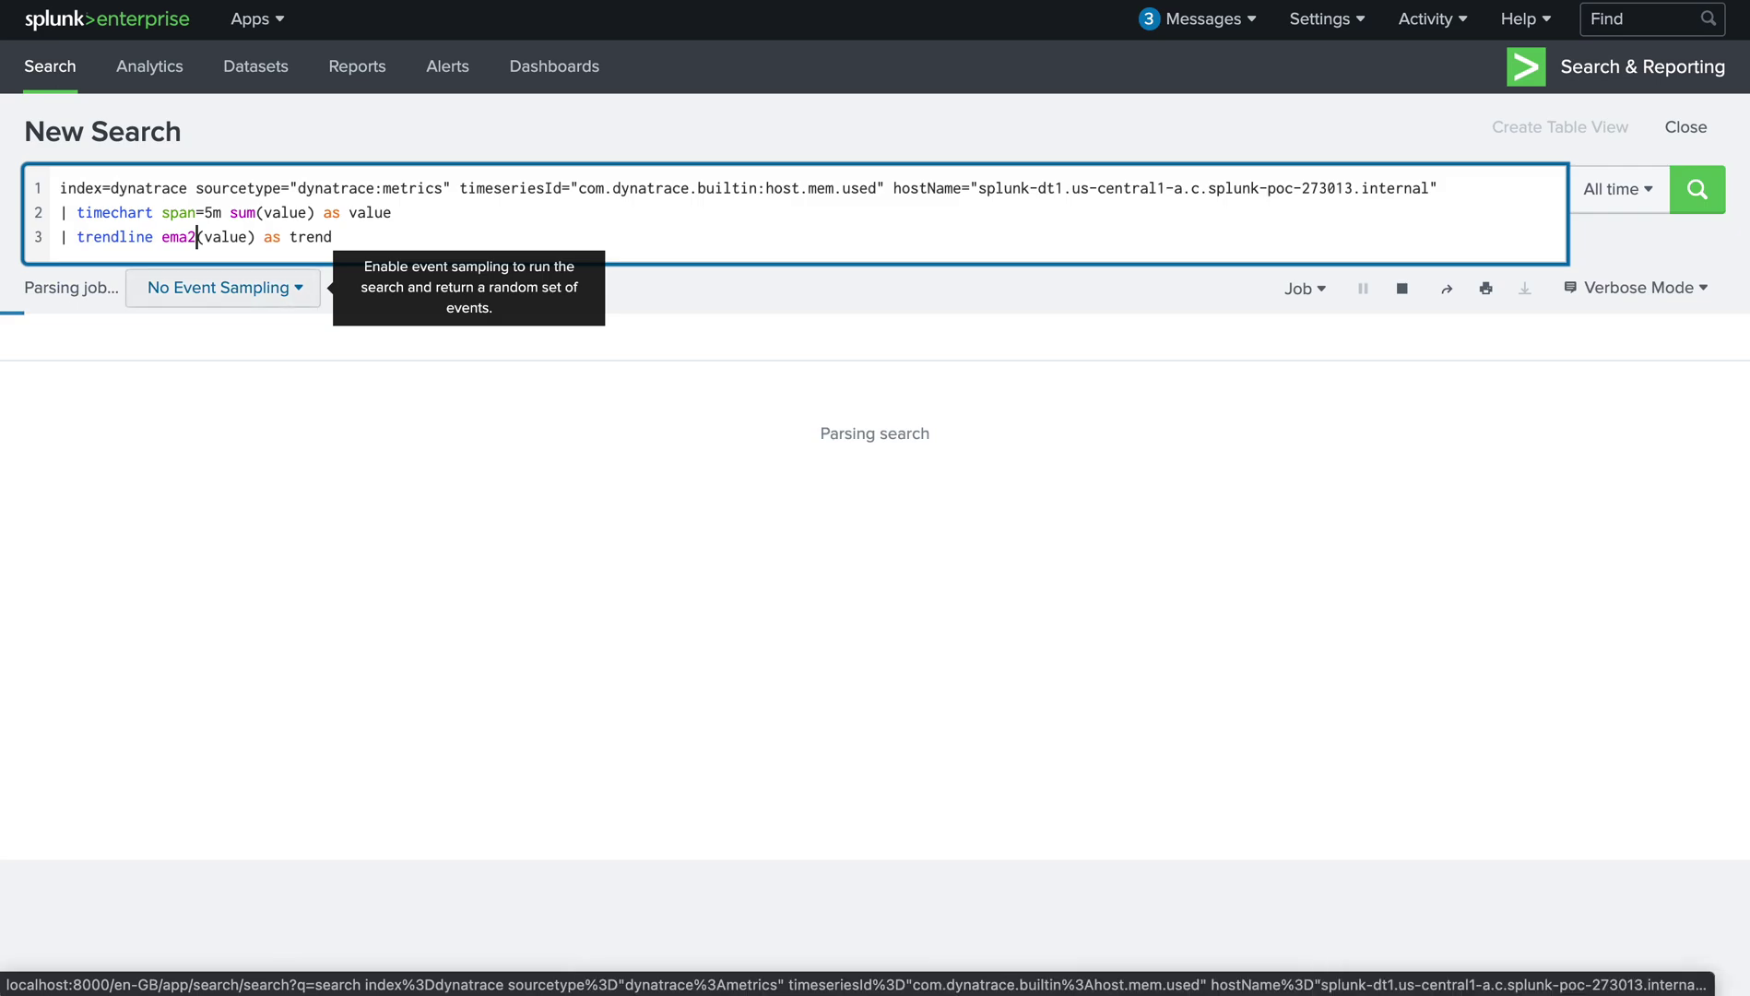
Step: Set the ema trendline period to 10 and run the search
{"action": "key", "text": "BackSpace"}
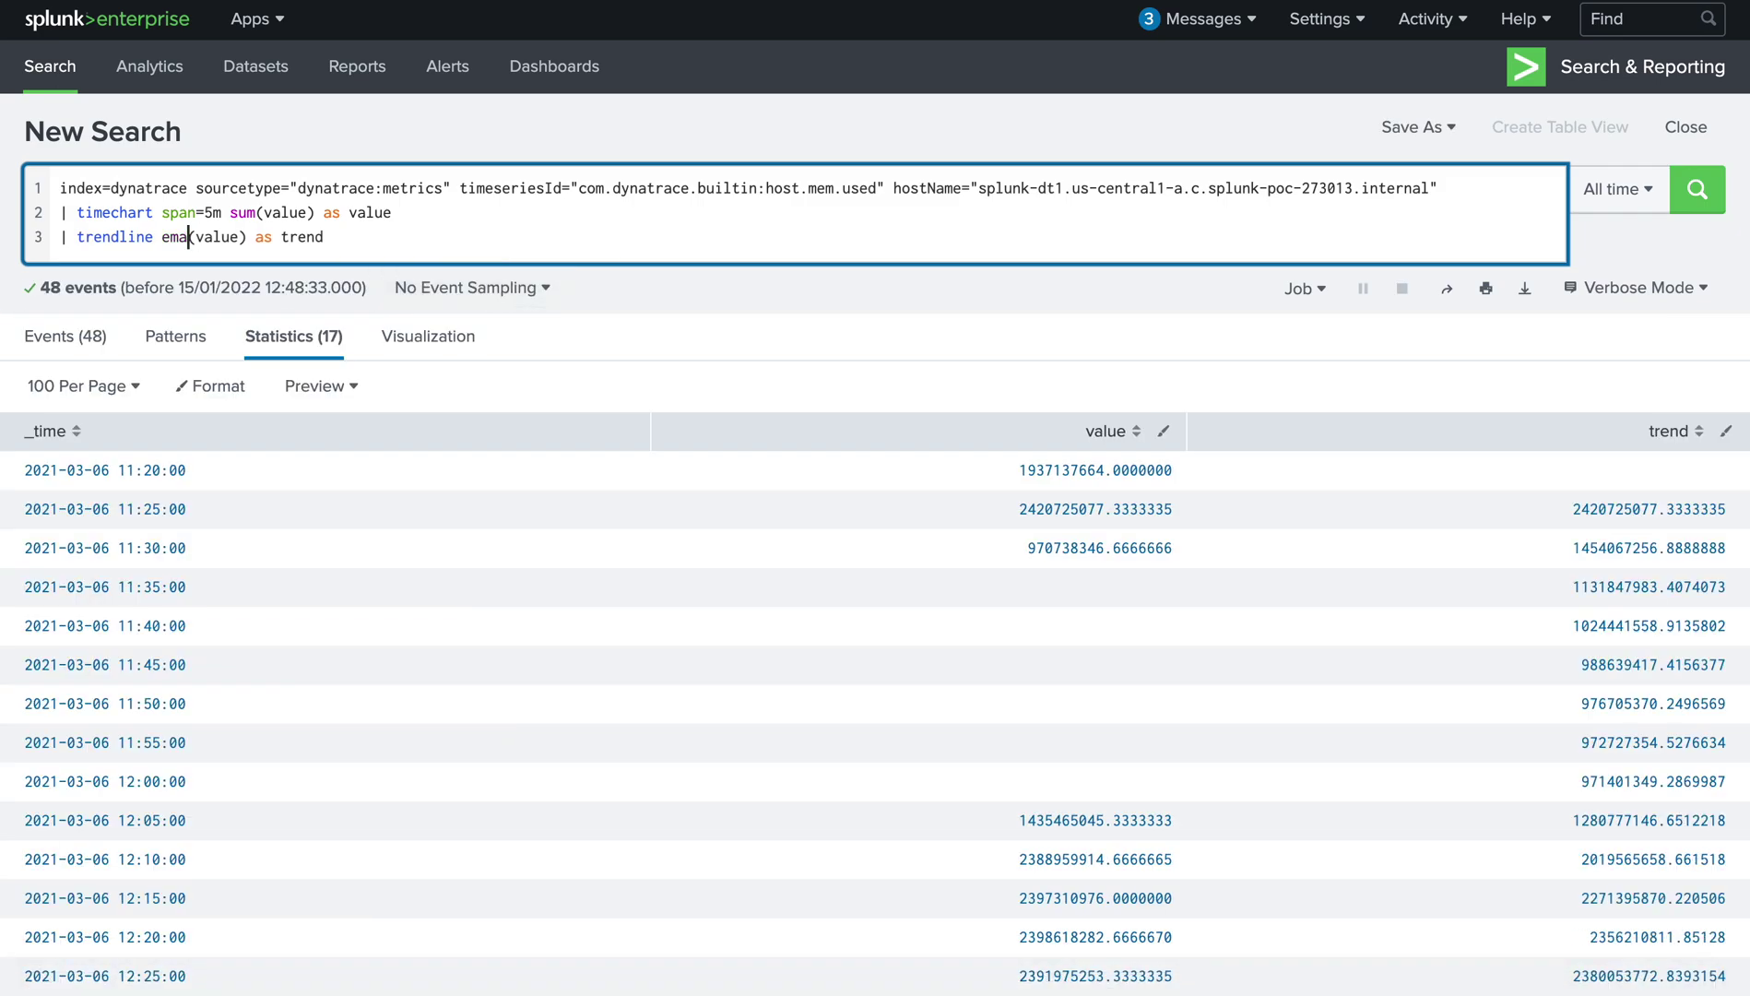
{"action": "type", "text": "10"}
{"action": "key", "text": "Return"}
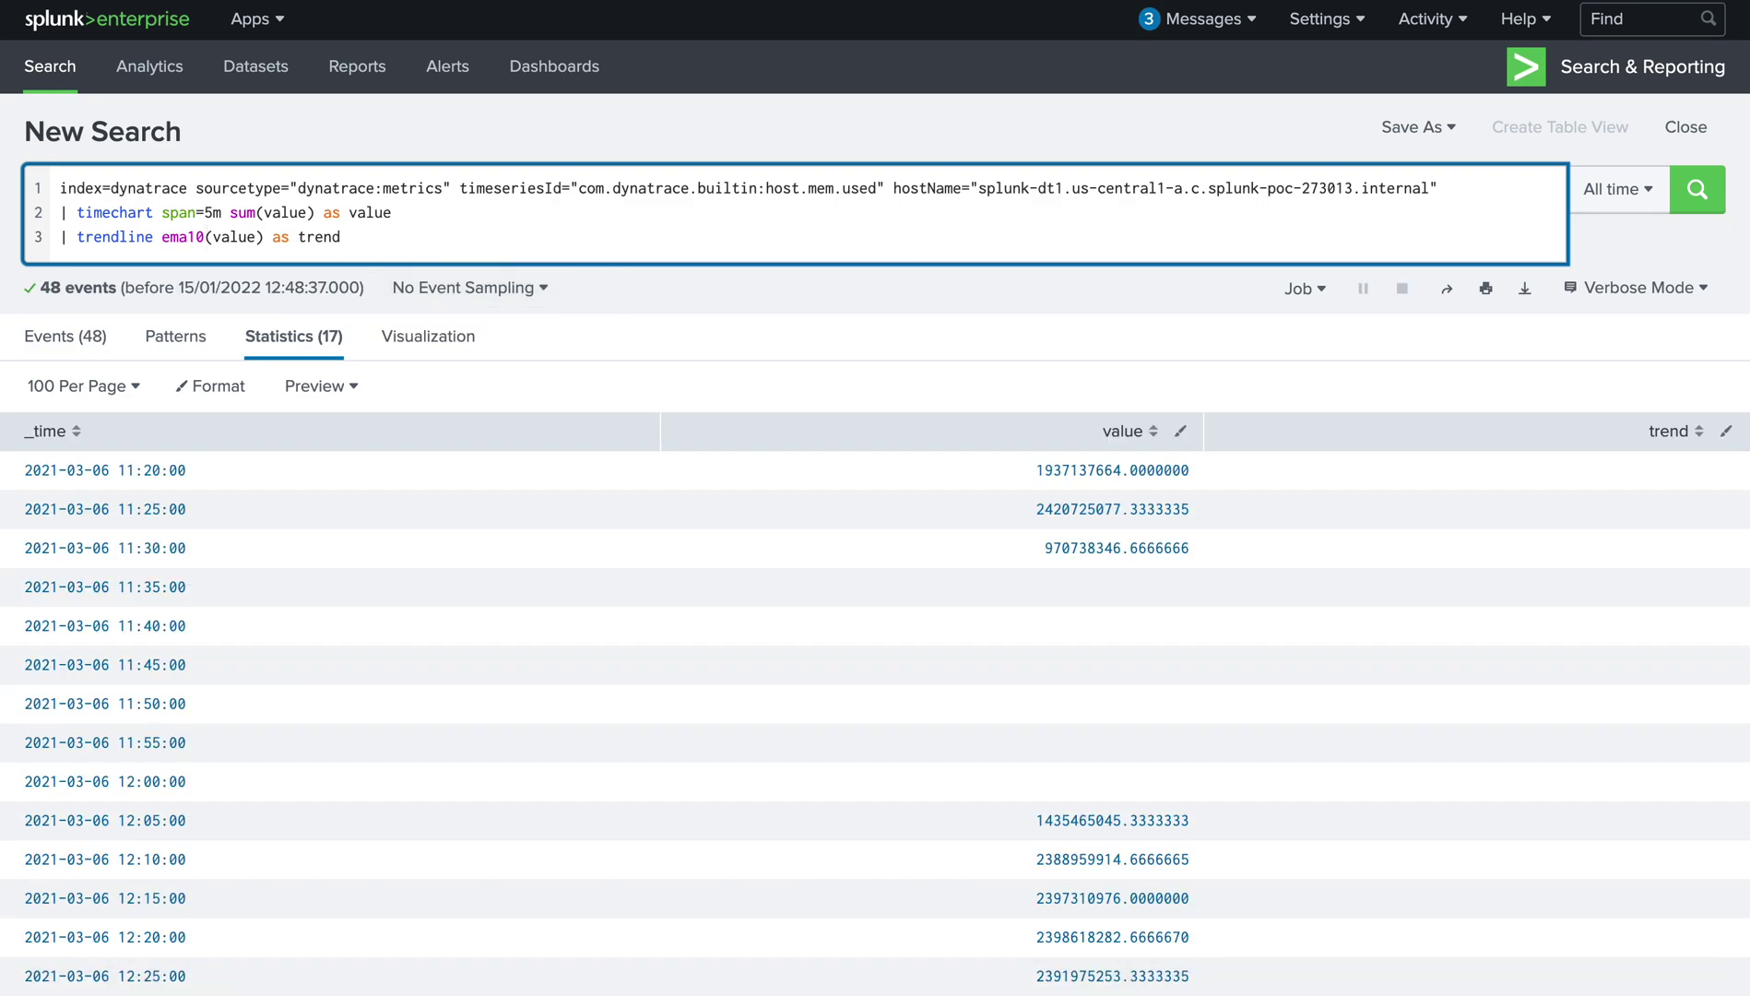
{"action": "right_click", "coordinate": [418, 627]}
{"action": "key", "text": "Escape"}
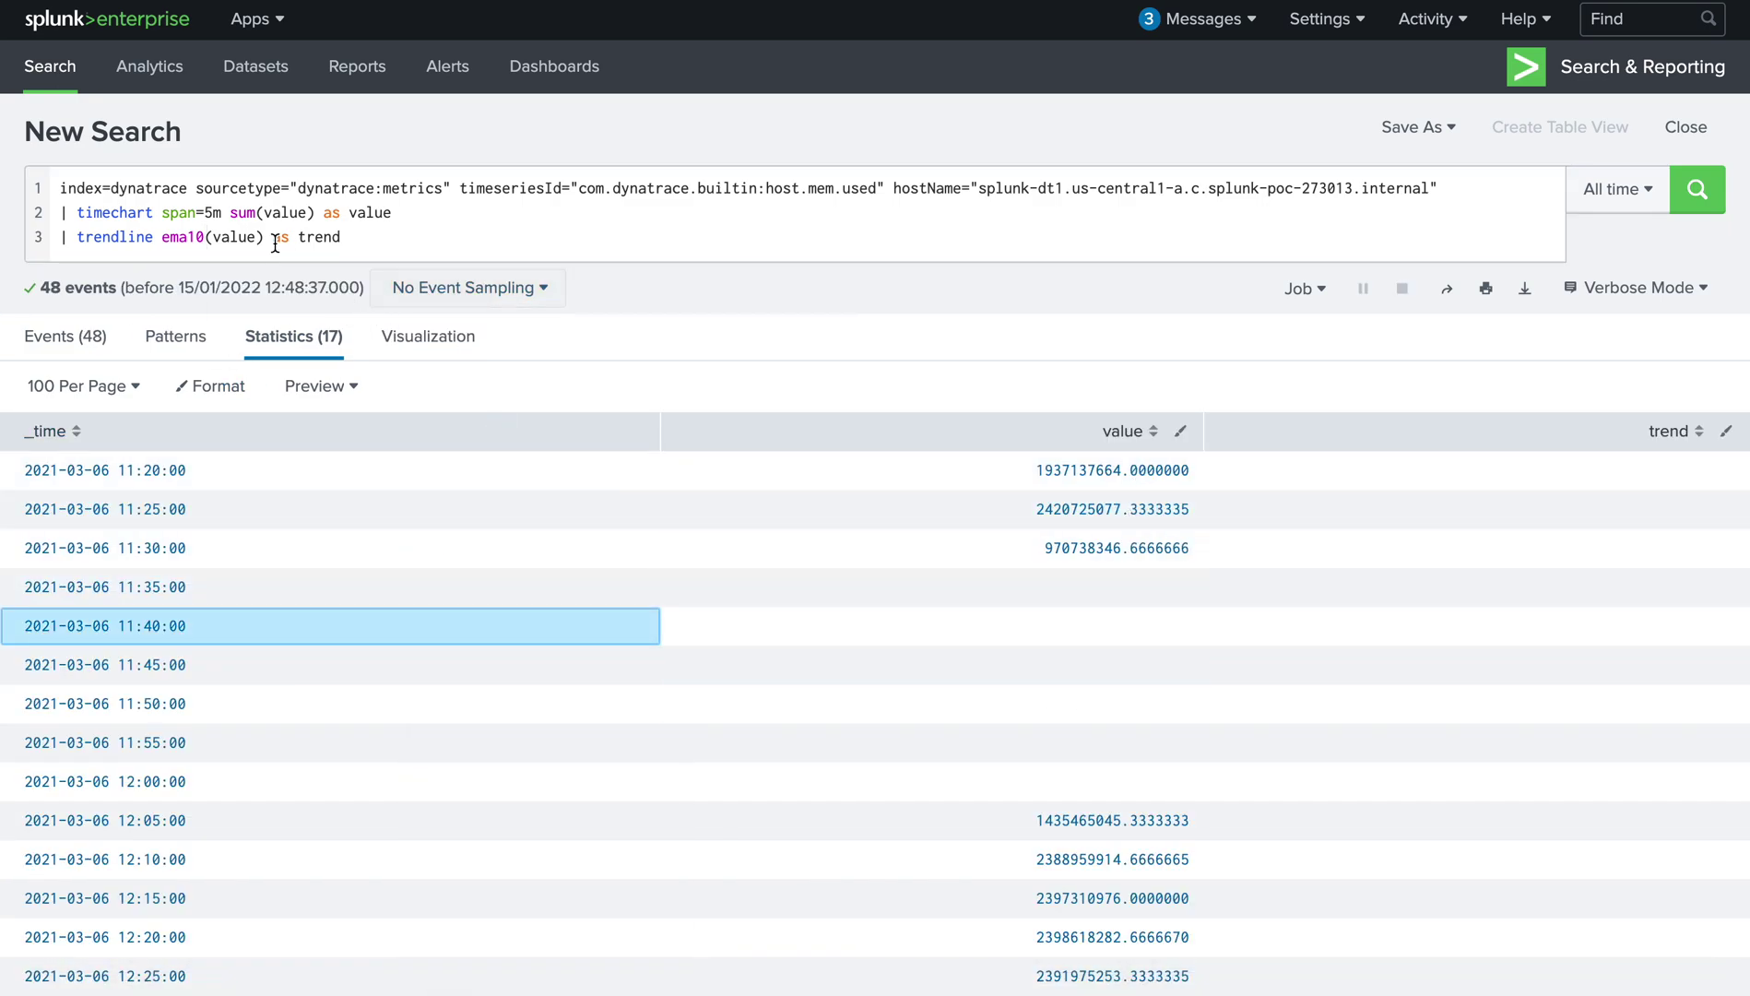
Step: Set the timechart span to 2m, run the search and check the trend column through the last rows
{"action": "left_click", "coordinate": [214, 212]}
{"action": "key", "text": "BackSpace"}
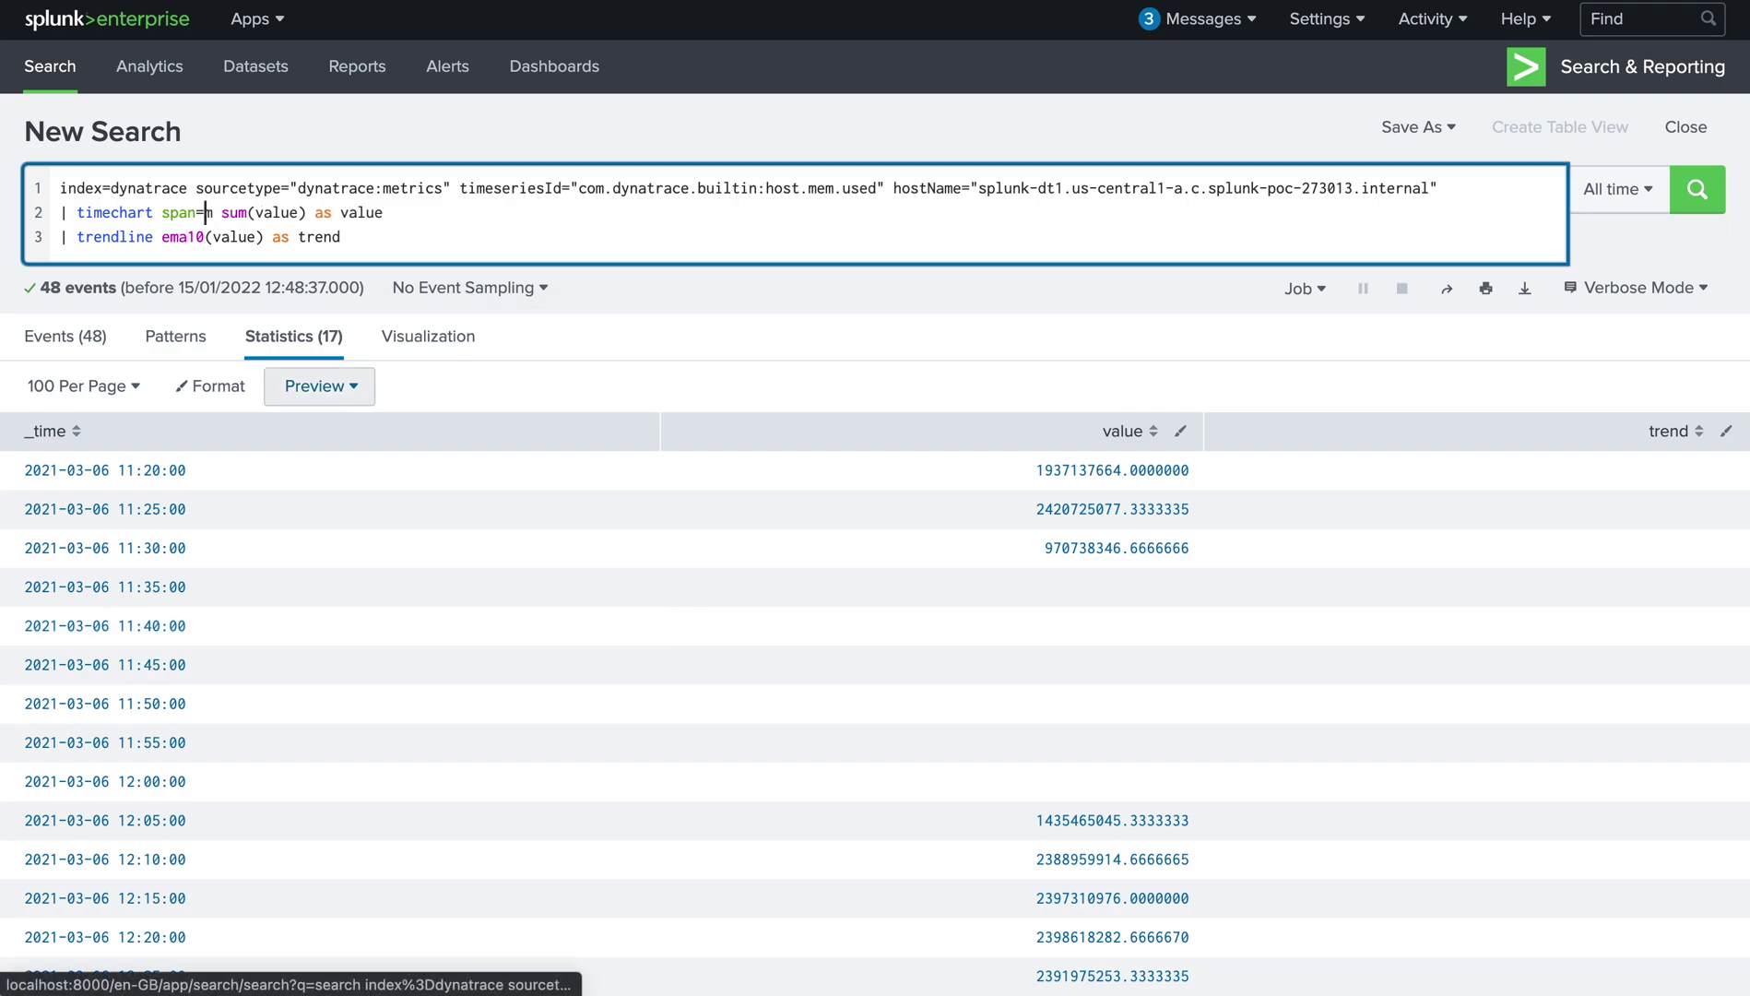
{"action": "type", "text": "2"}
{"action": "key", "text": "Return"}
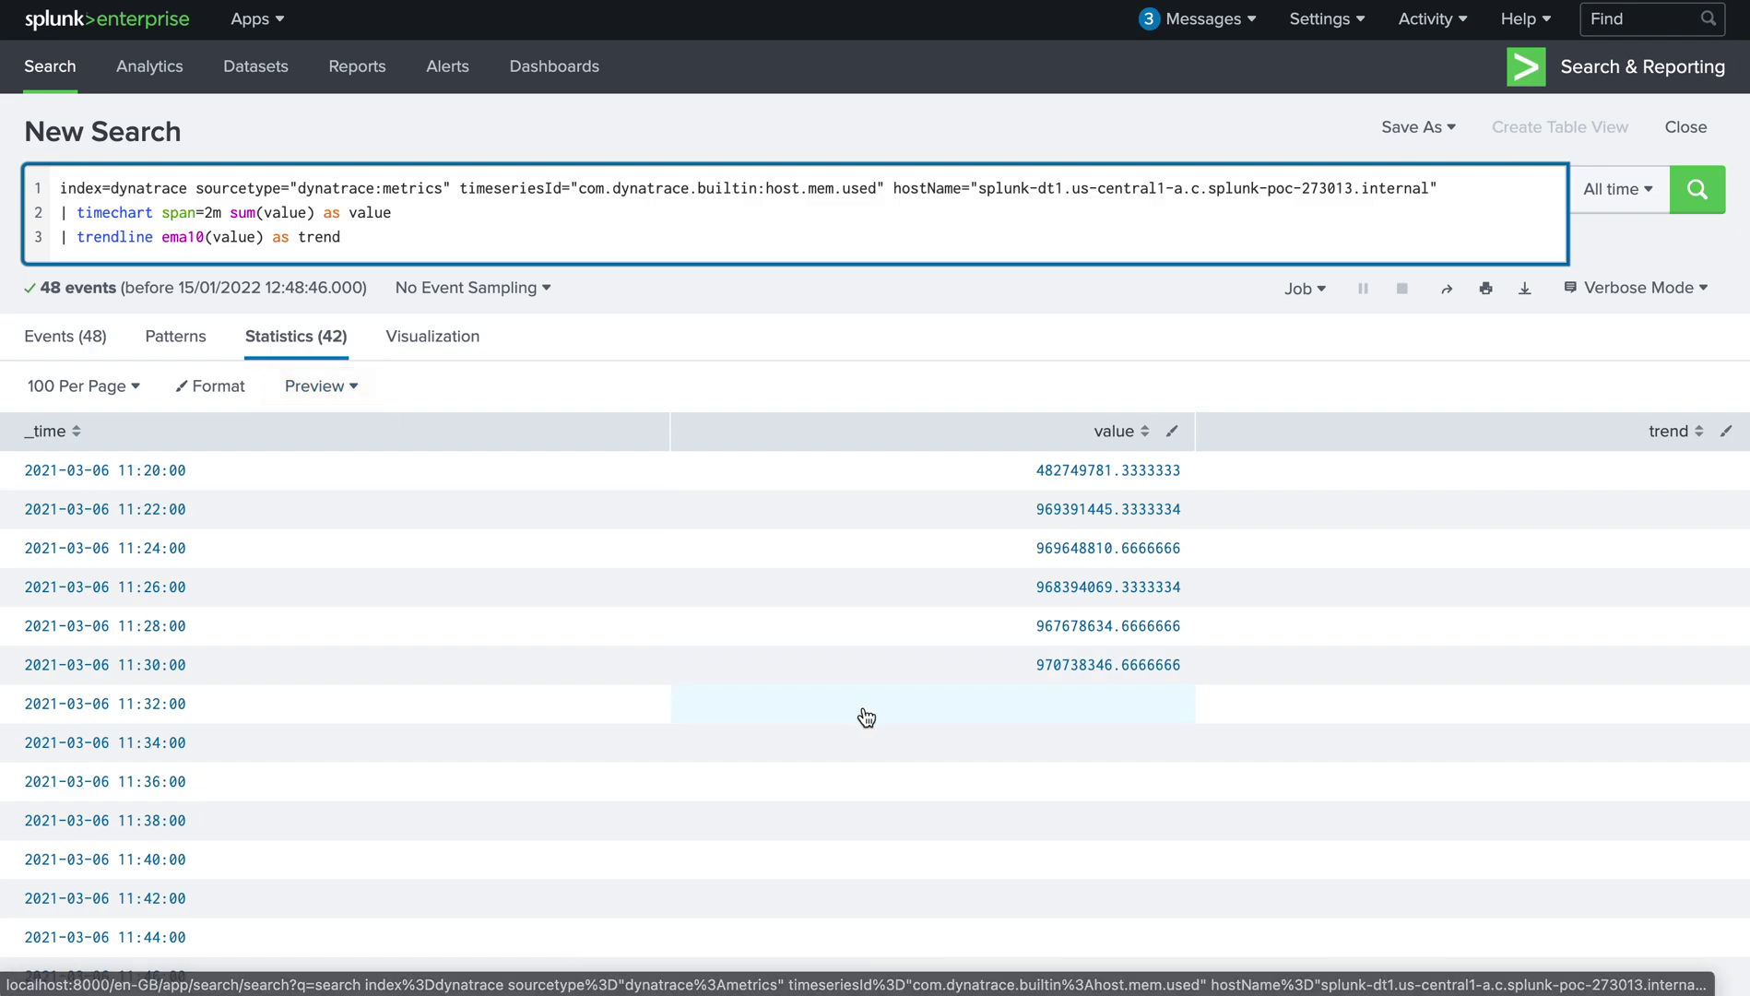
{"action": "scroll", "coordinate": [863, 714], "scroll_direction": "down", "scroll_amount": 7}
{"action": "scroll", "coordinate": [865, 715], "scroll_direction": "down", "scroll_amount": 5}
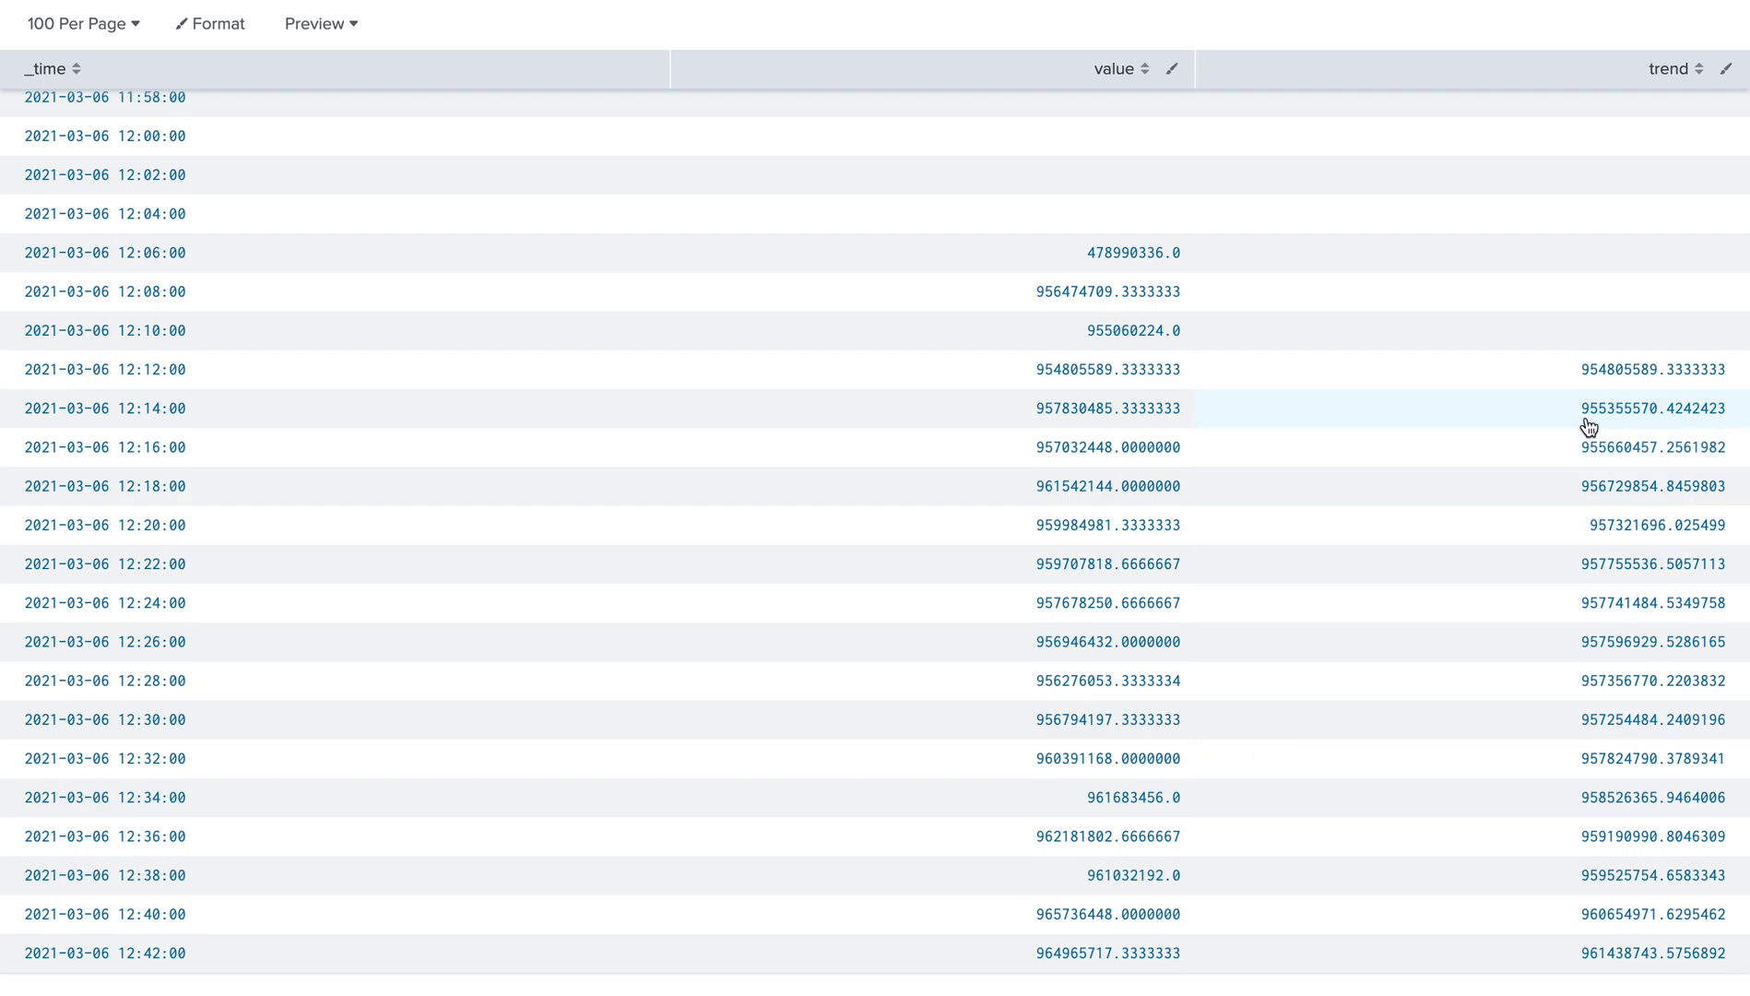
{"action": "scroll", "coordinate": [772, 570], "scroll_direction": "up", "scroll_amount": 11}
{"action": "scroll", "coordinate": [771, 570], "scroll_direction": "up", "scroll_amount": 1}
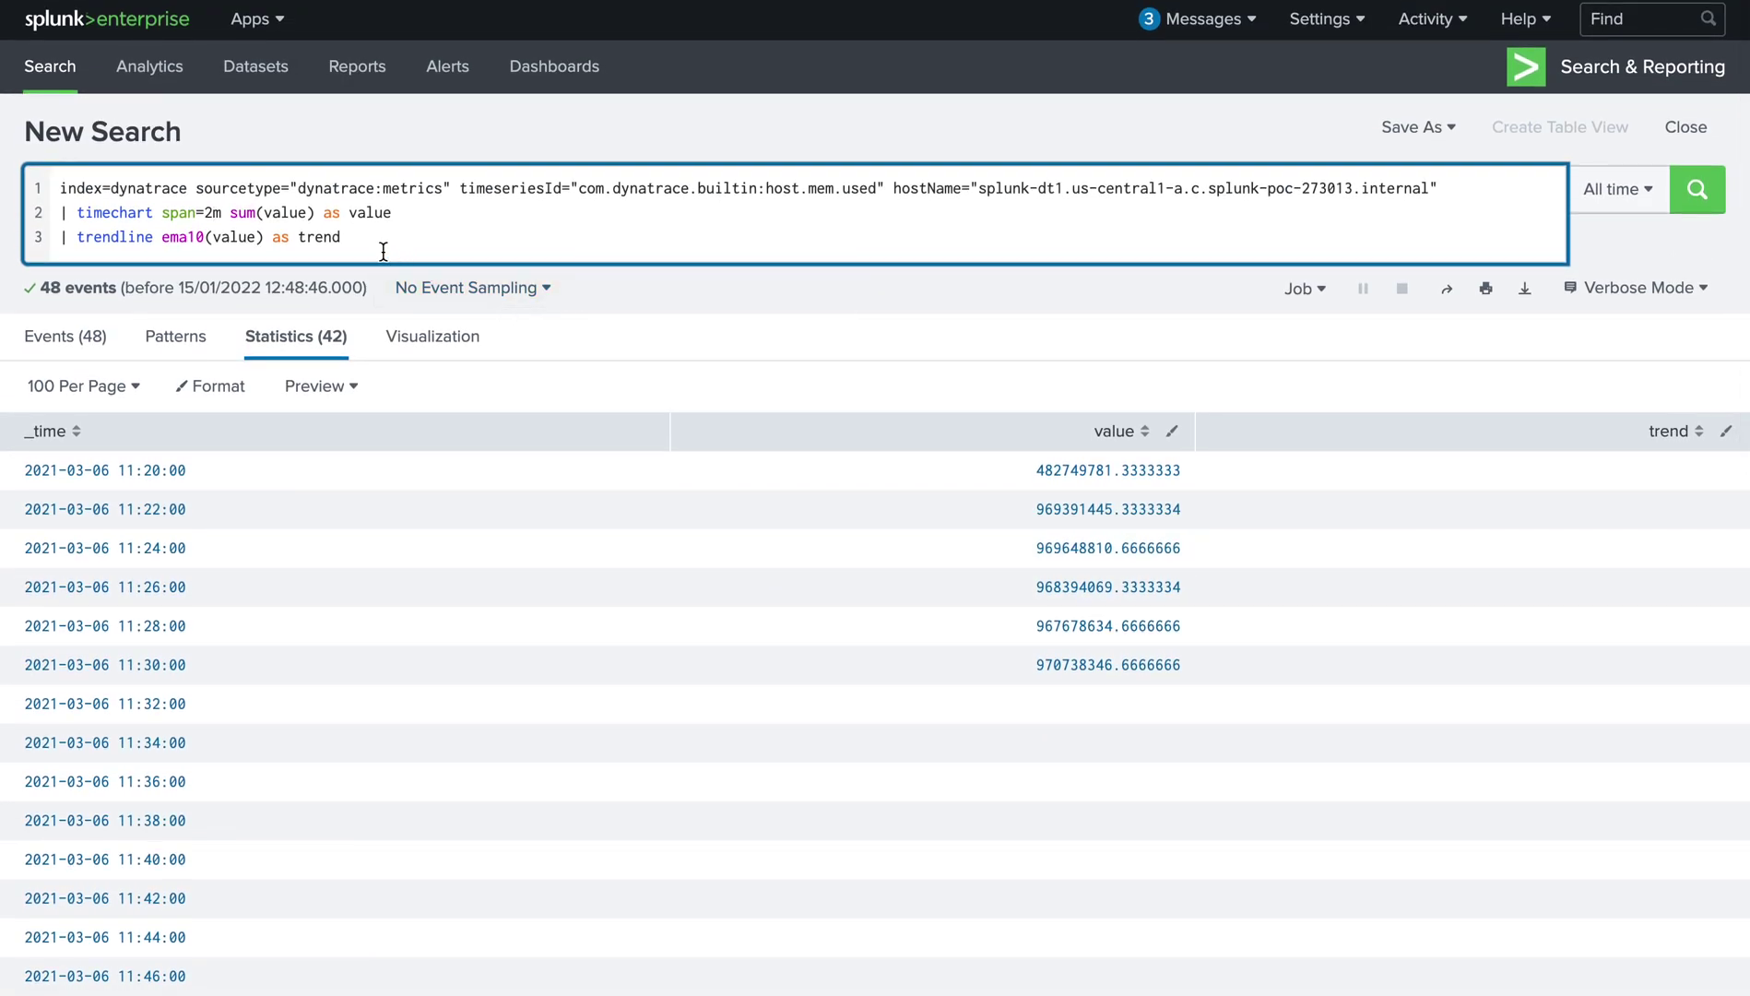
Step: Change the trendline function to sma5 in the search and run it
{"action": "left_click", "coordinate": [166, 238]}
{"action": "key", "text": "Delete"}
{"action": "type", "text": "s"}
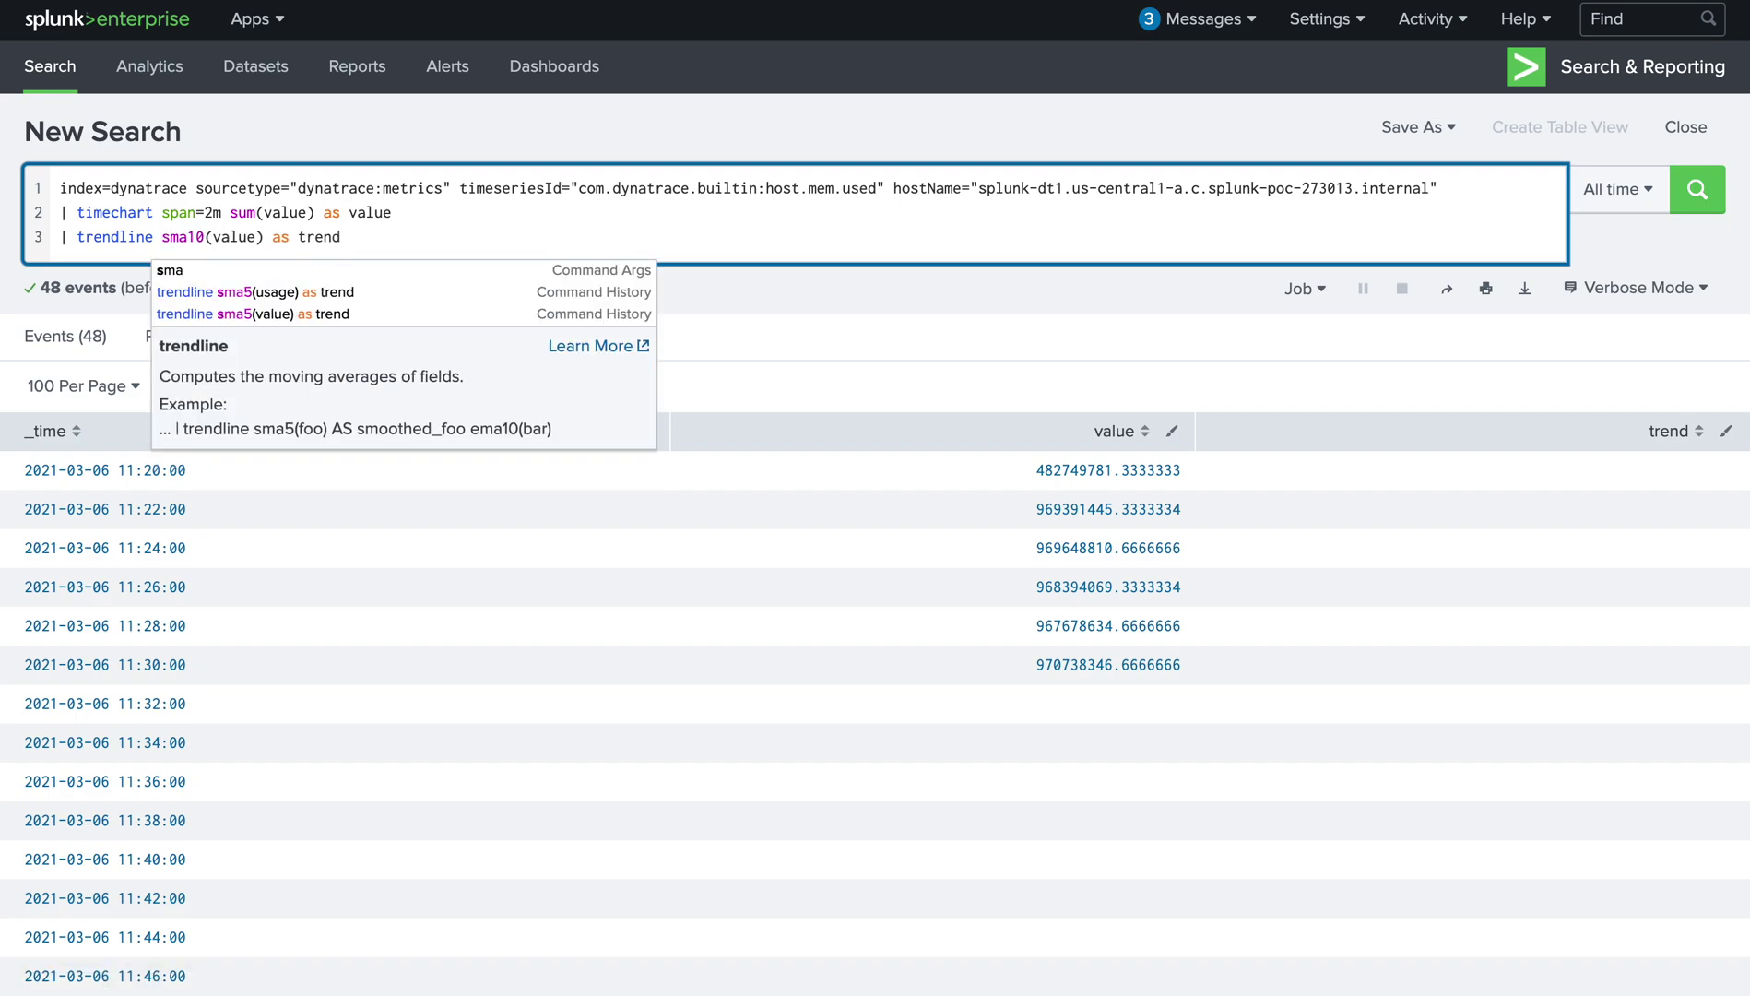
{"action": "left_click", "coordinate": [204, 237]}
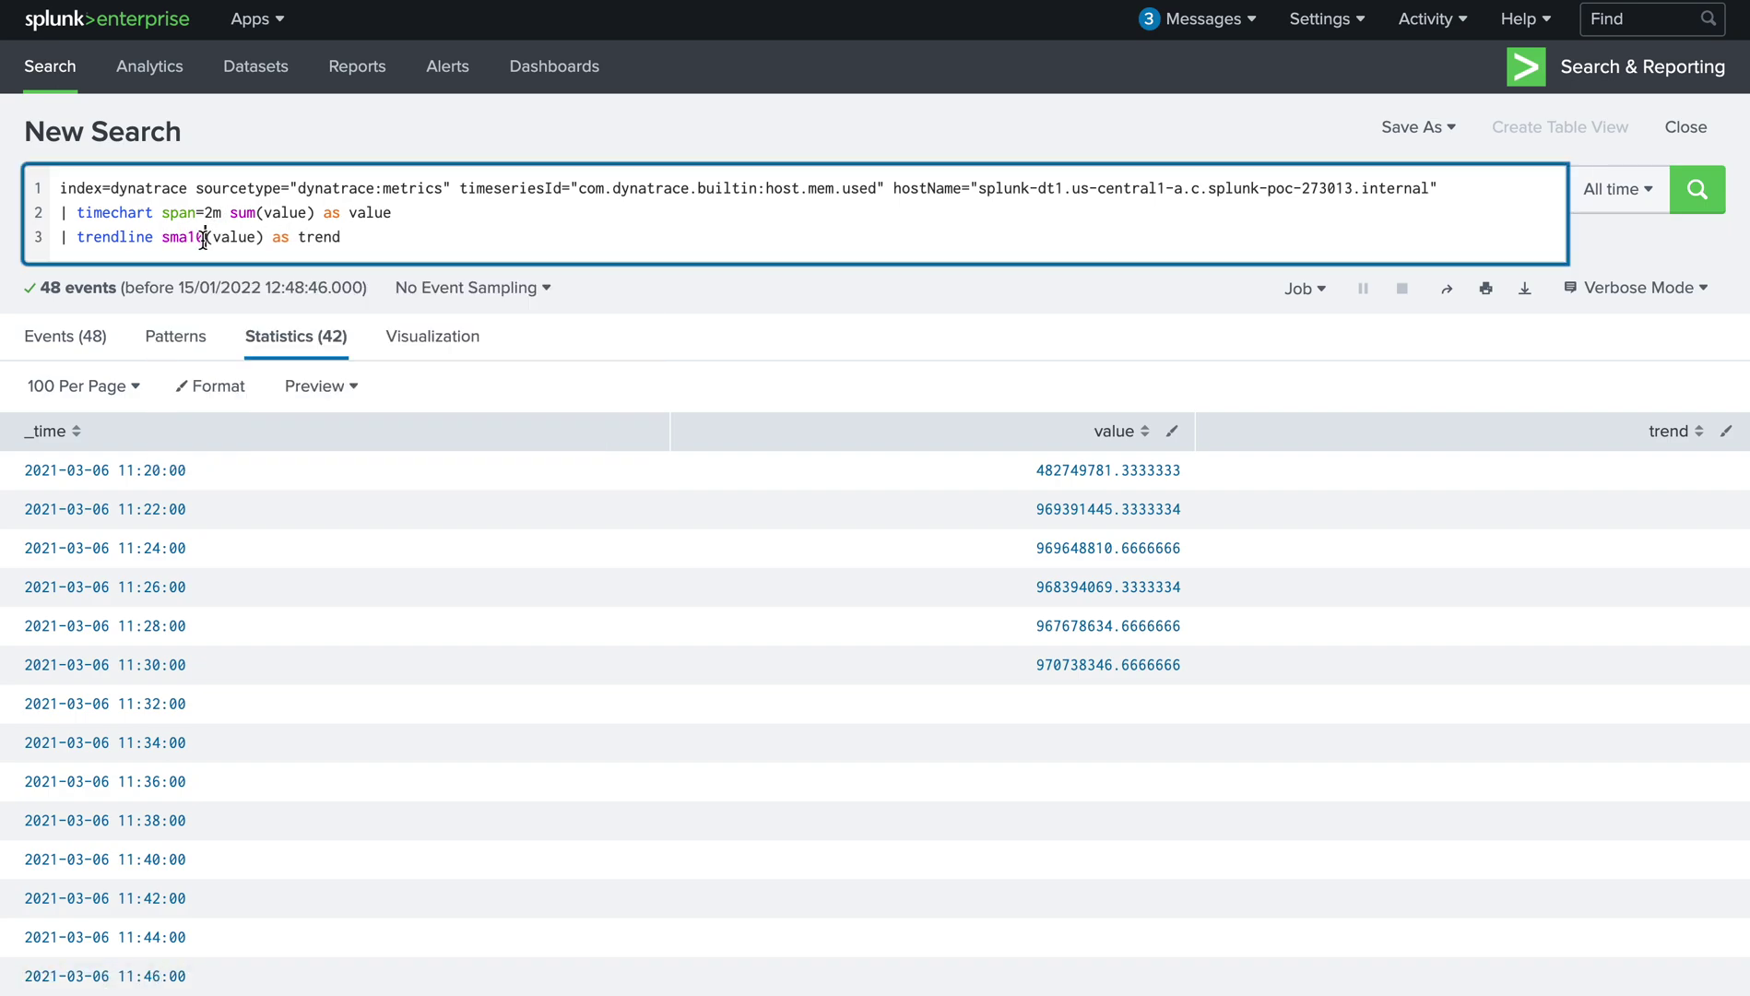
{"action": "key", "text": "BackSpace"}
{"action": "key", "text": "BackSpace"}
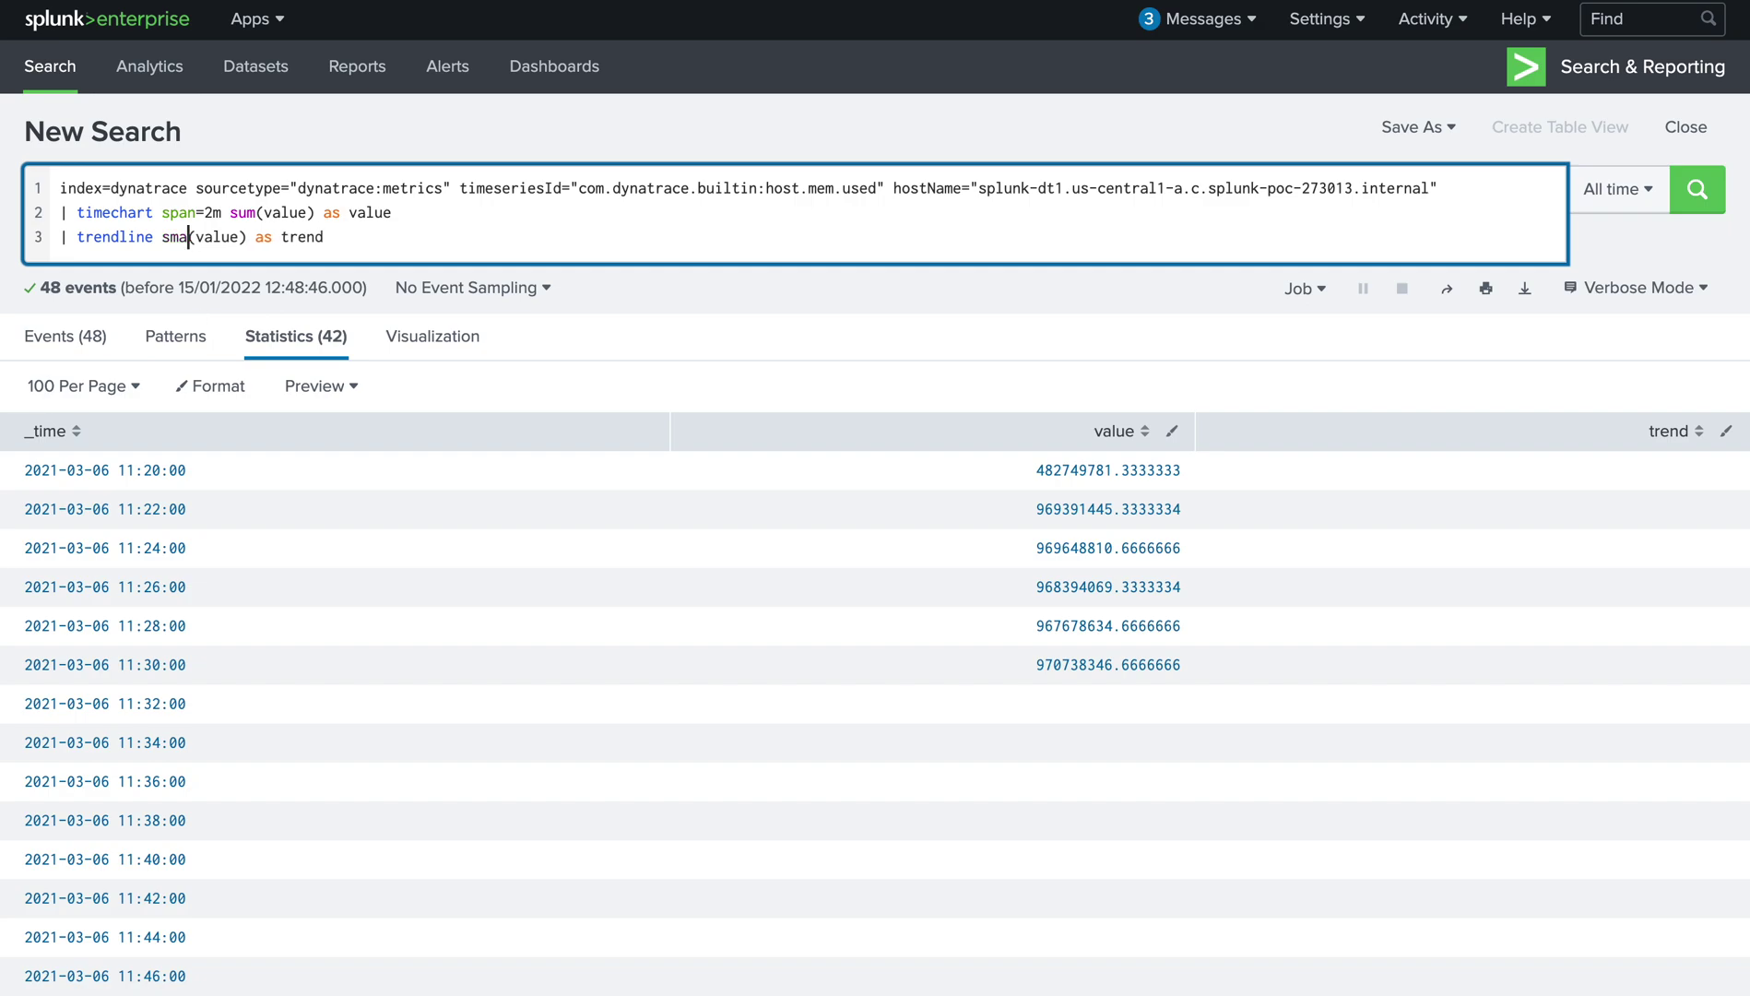
{"action": "type", "text": "5"}
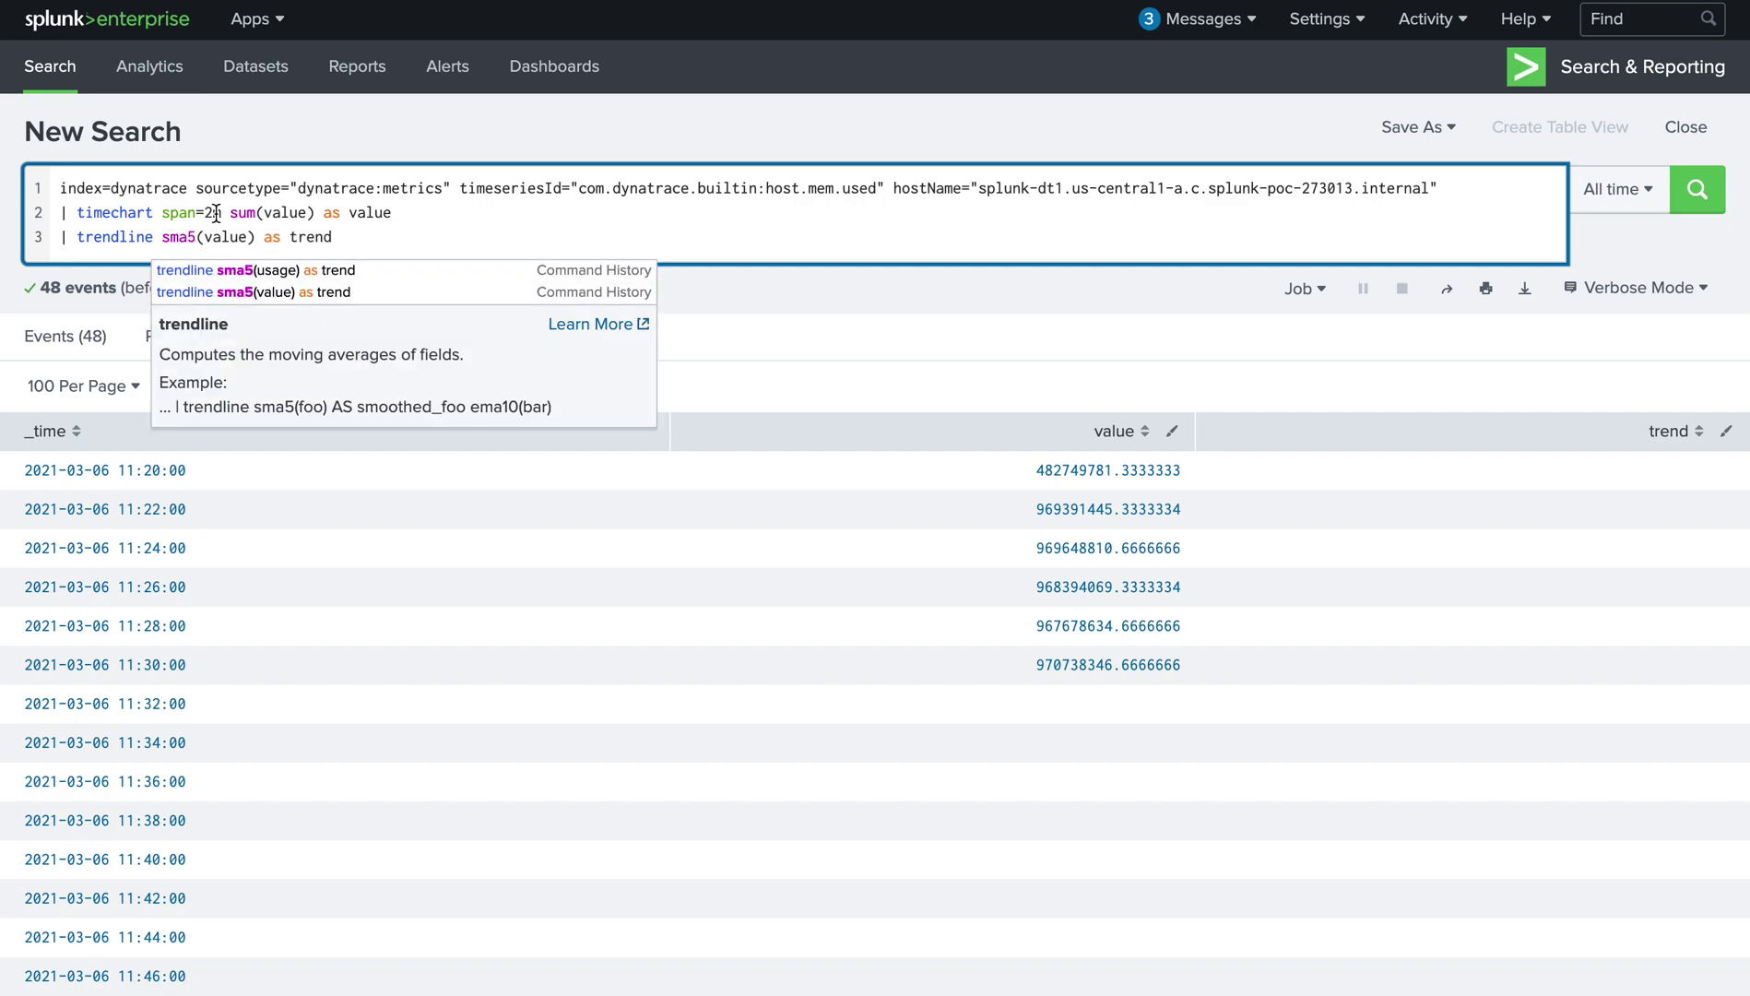
{"action": "left_click", "coordinate": [334, 237]}
{"action": "key", "text": "Return"}
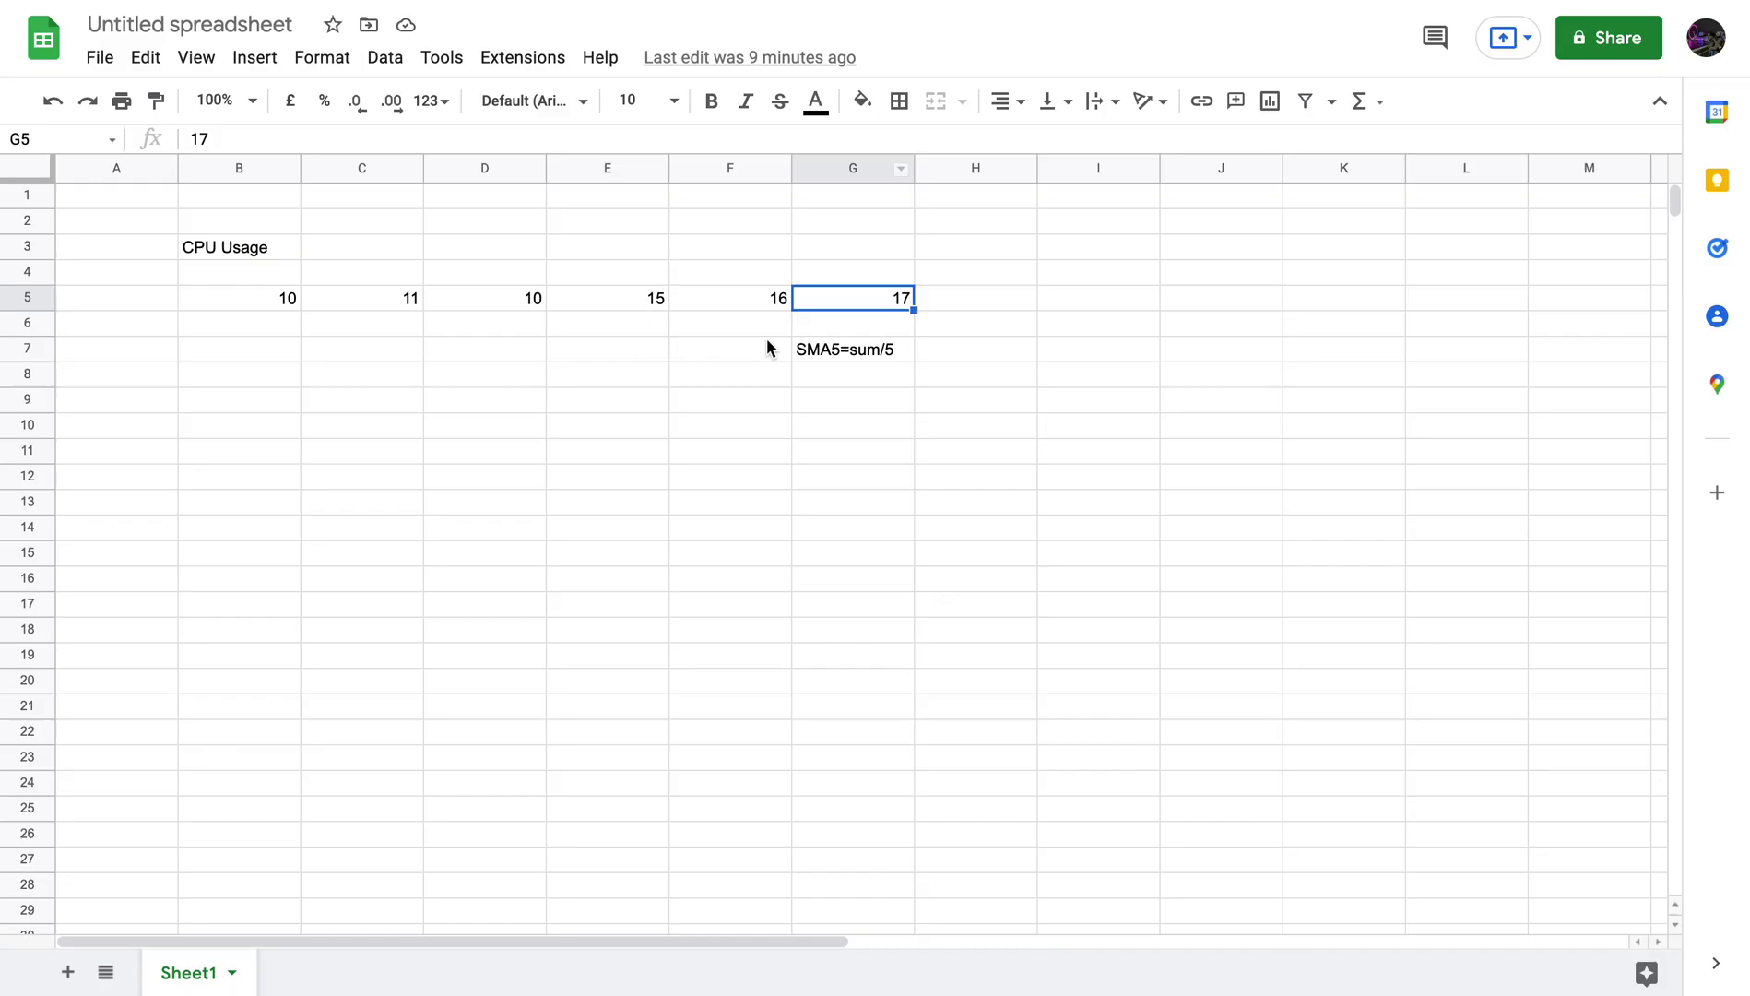
Step: Switch to the Google Sheets example and step through the CPU Usage values in row 5
{"action": "left_click", "coordinate": [280, 302]}
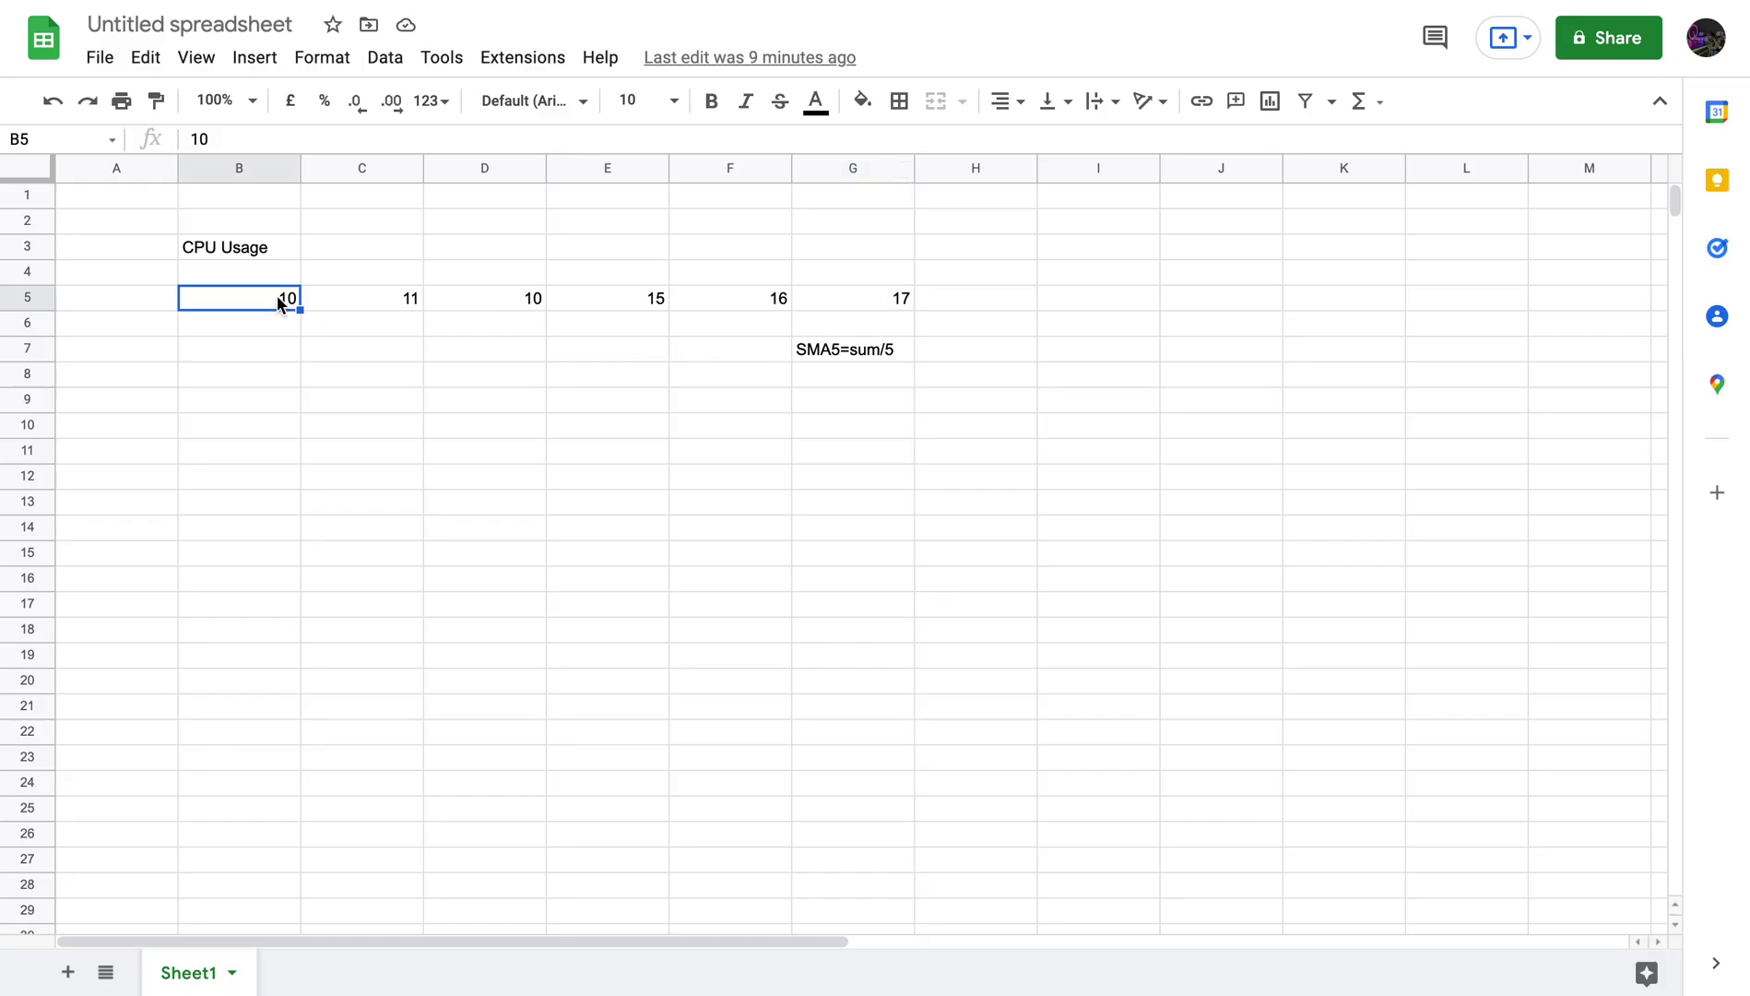
{"action": "key", "text": "Right"}
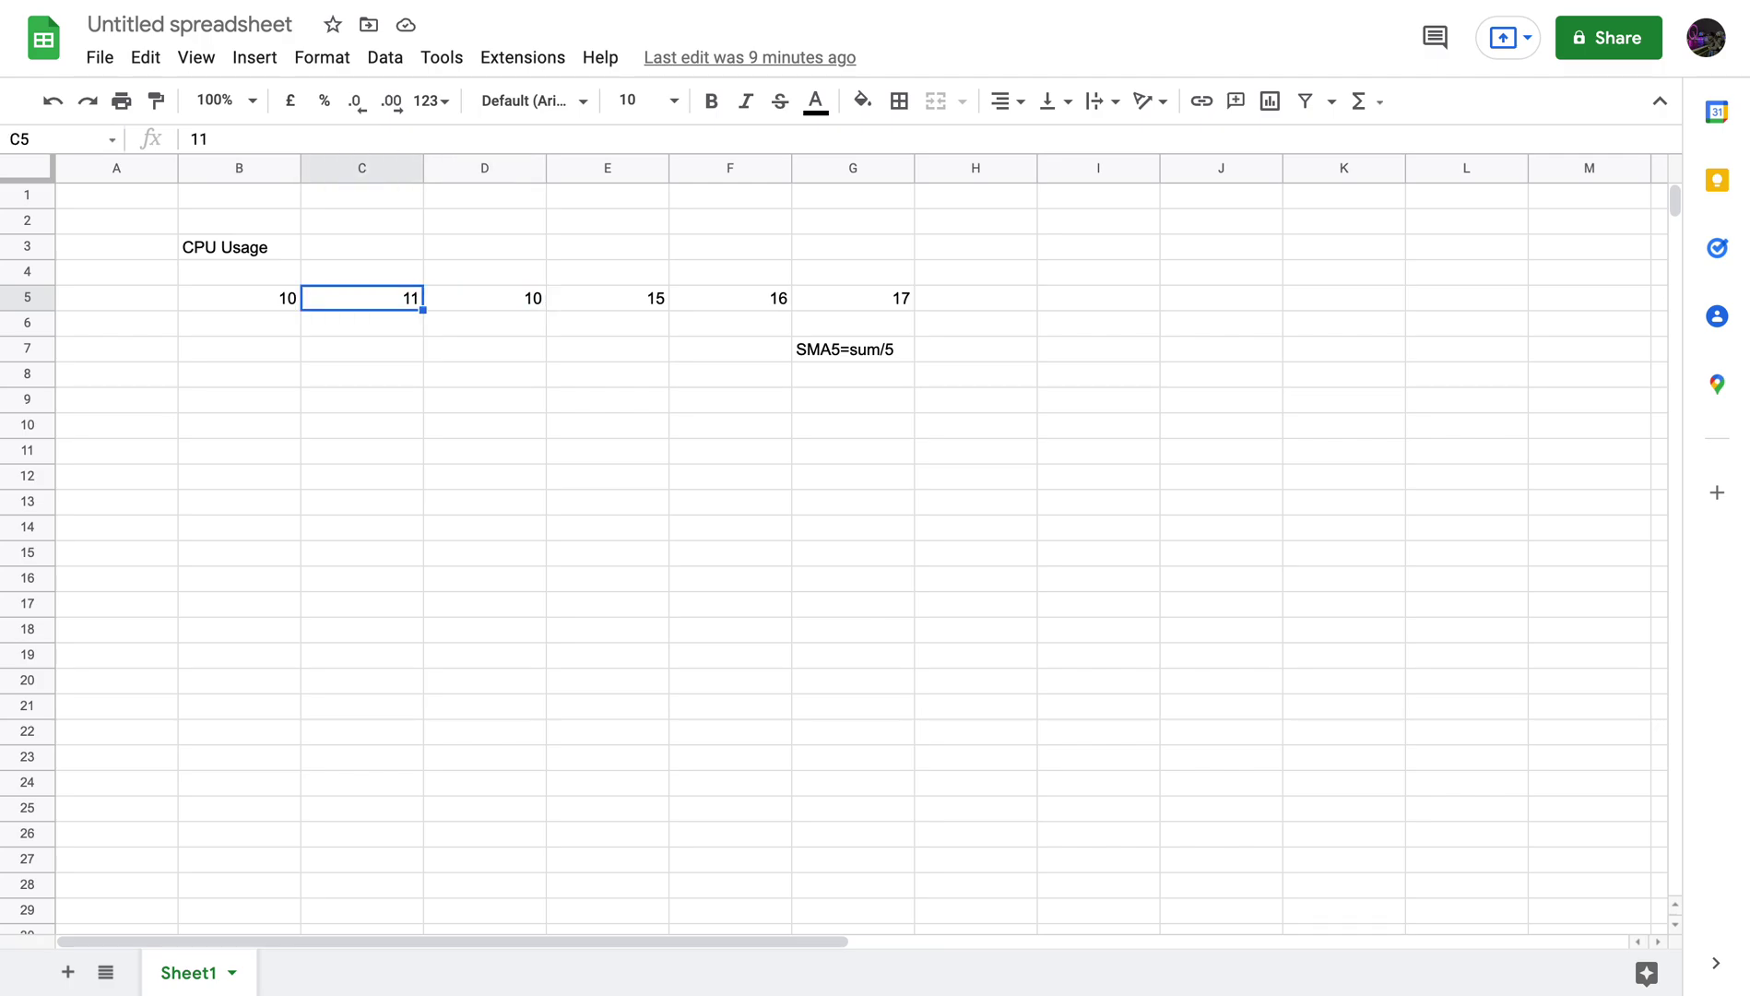
{"action": "key", "text": "Right"}
{"action": "key", "text": "Right"}
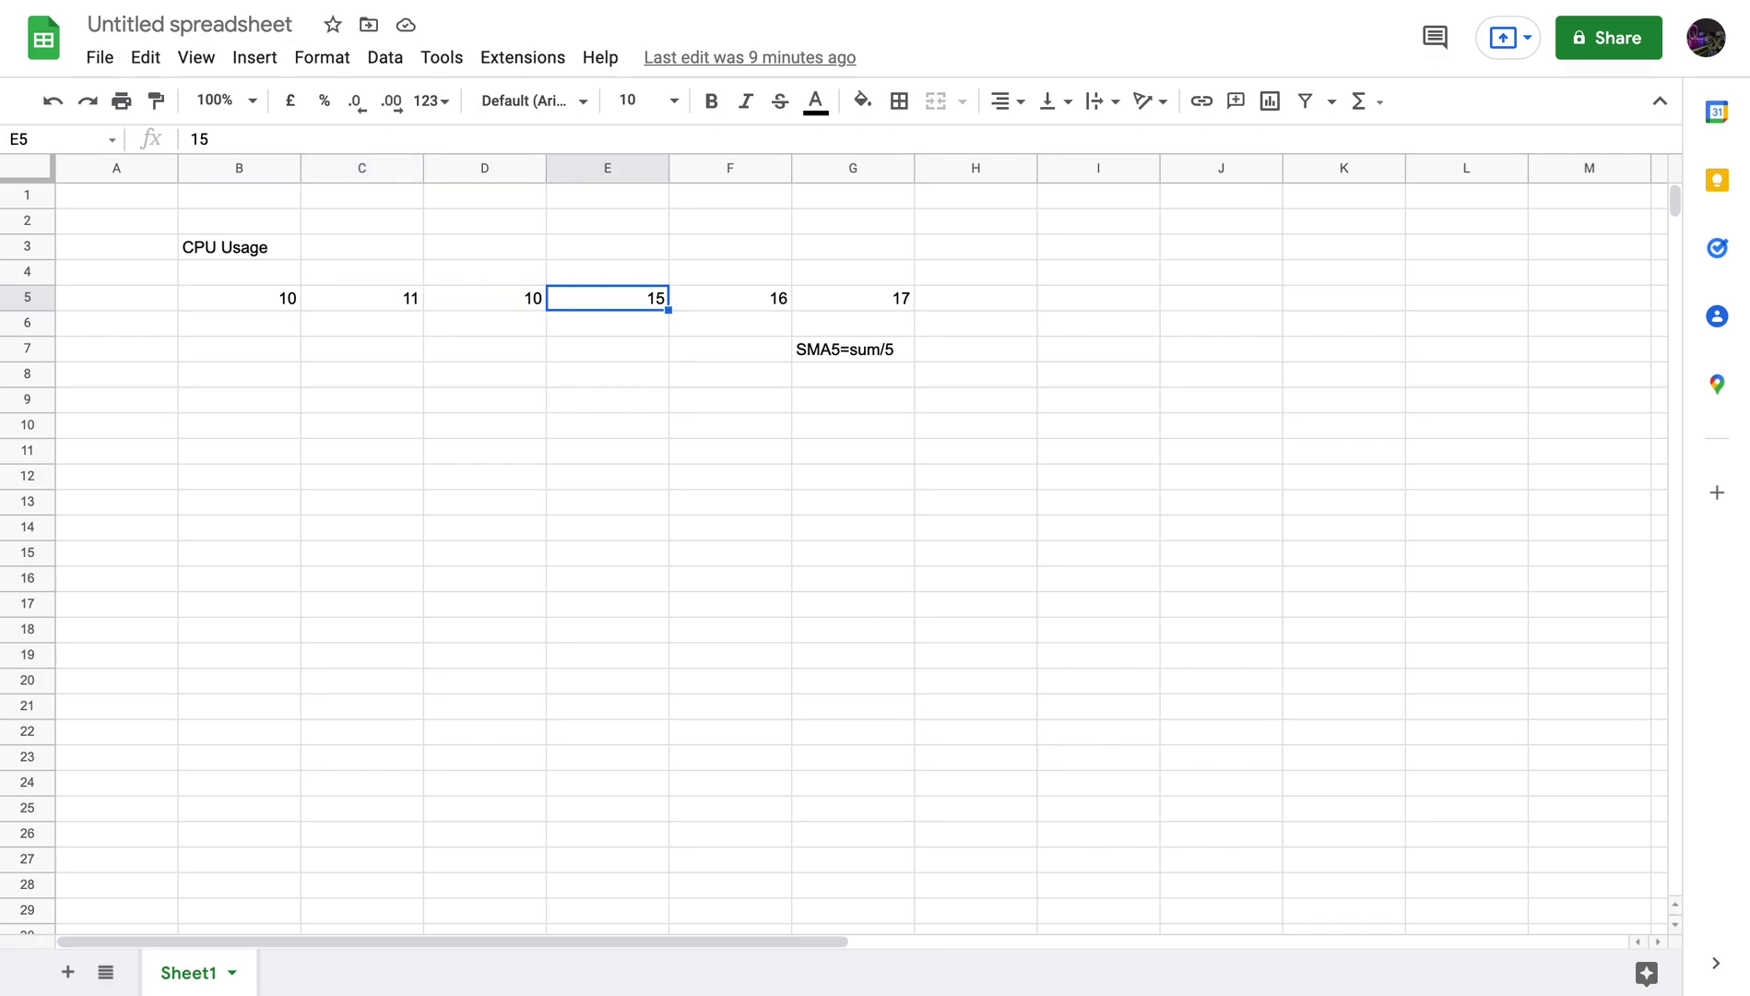
{"action": "key", "text": "Right"}
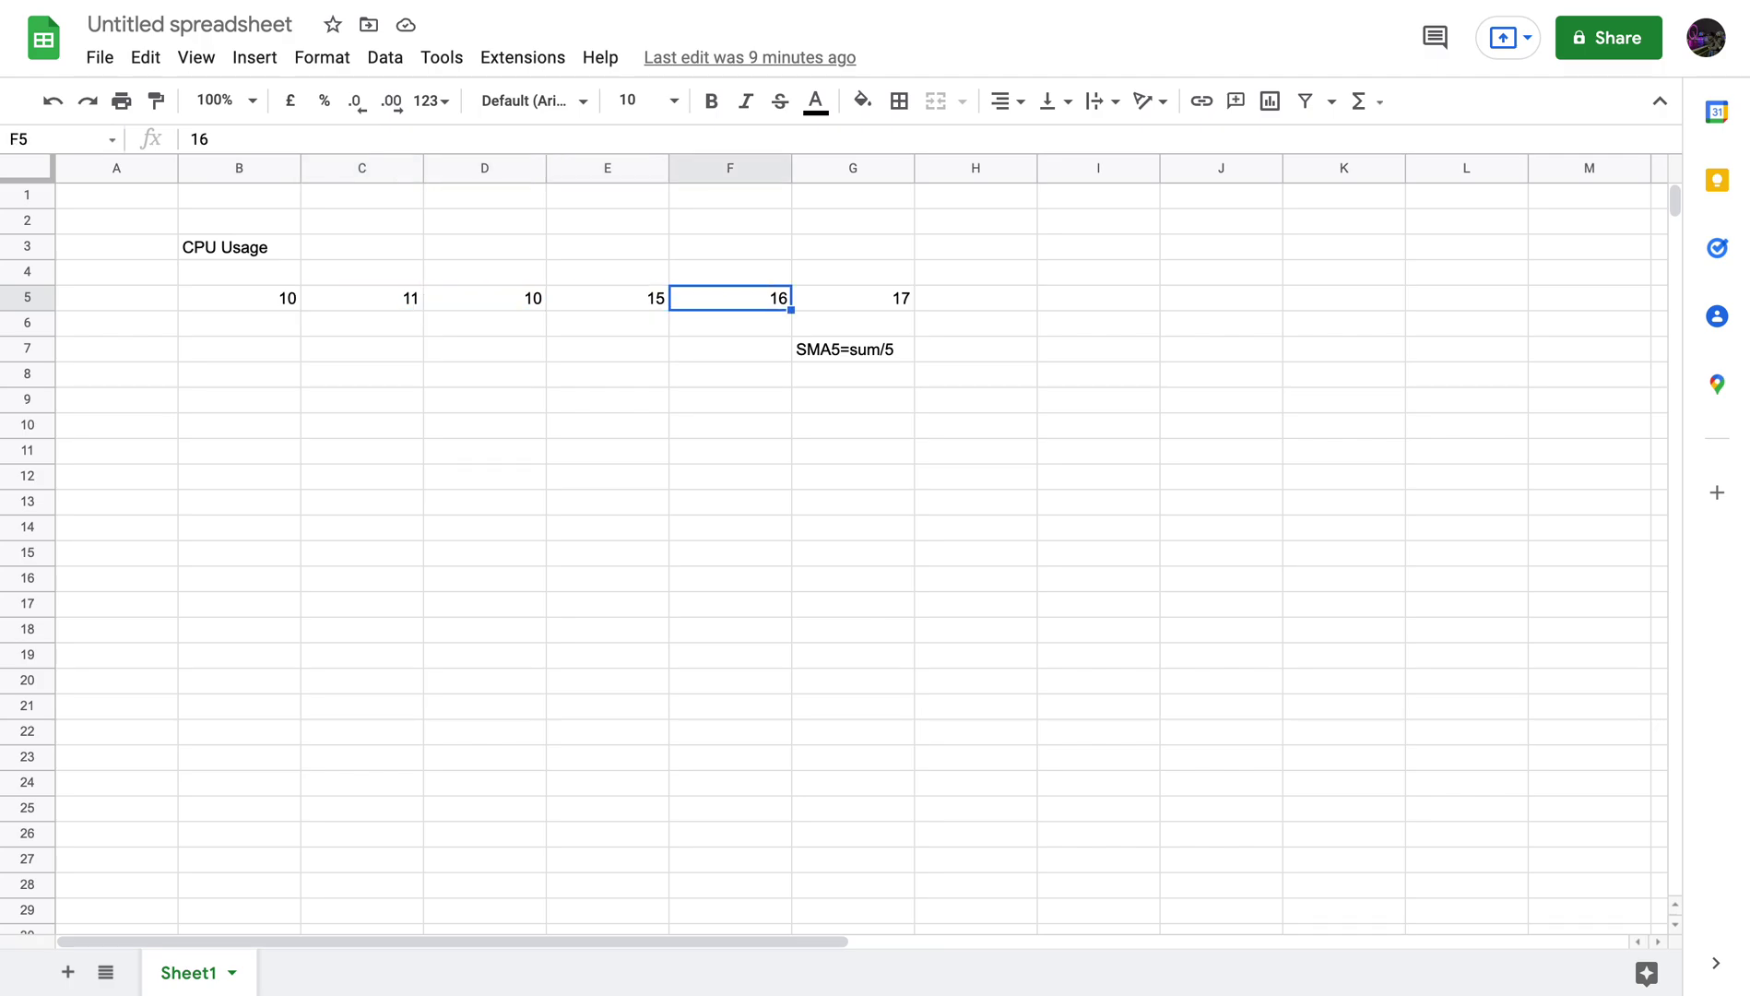
{"action": "key", "text": "Right"}
{"action": "key", "text": "Left"}
{"action": "key", "text": "Left"}
Step: Trace the five values from B5 to F5 and compare the SMA5=sum/5 note in G7 with the value in G5
{"action": "left_click", "coordinate": [246, 298]}
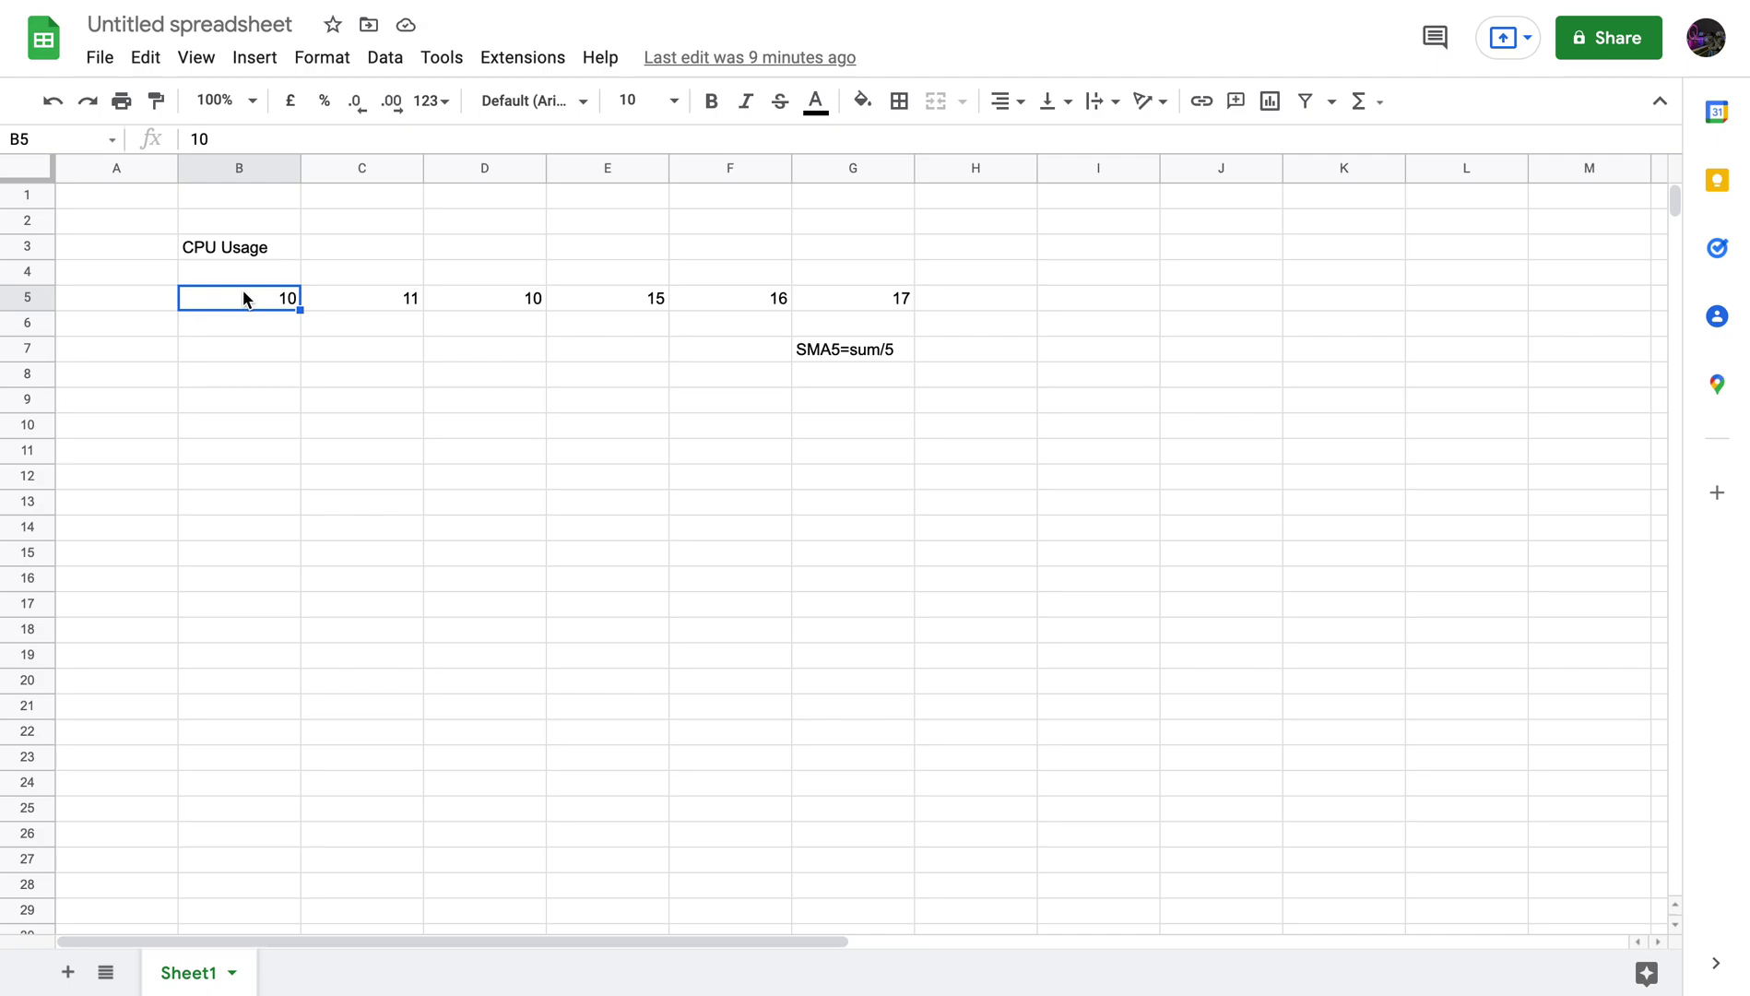
{"action": "key", "text": "Right"}
{"action": "key", "text": "Left"}
{"action": "key", "text": "Right"}
{"action": "key", "text": "Right"}
{"action": "key", "text": "Right"}
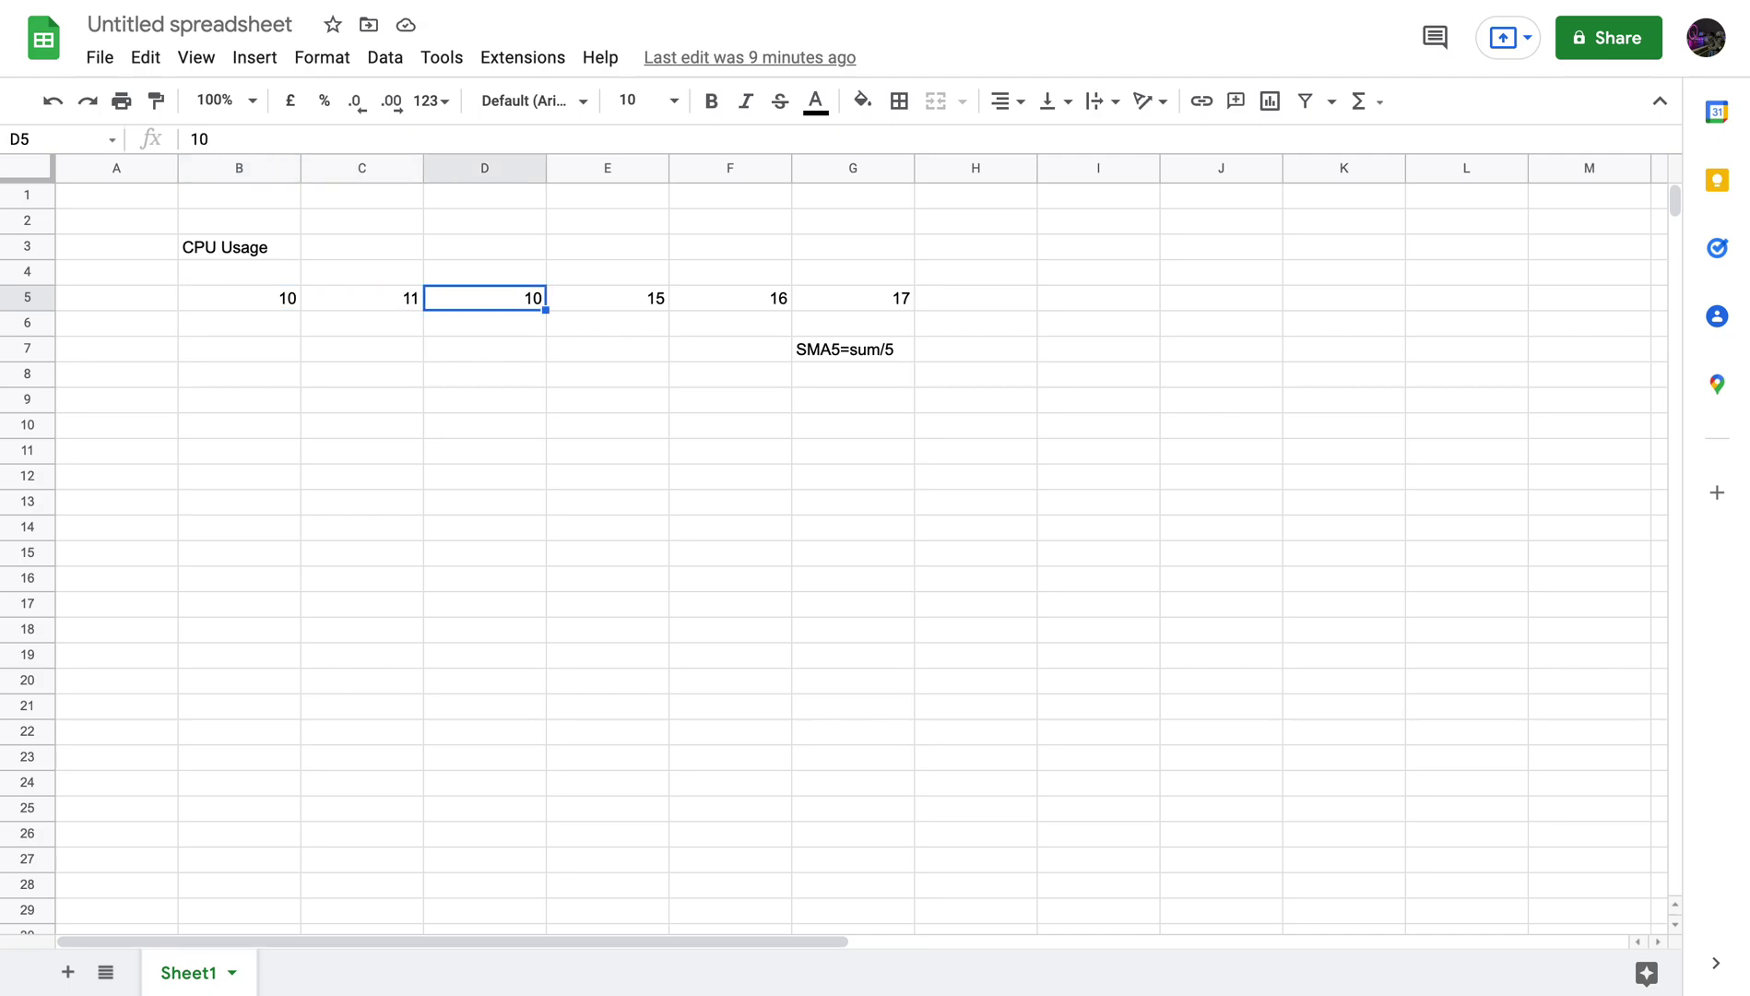
{"action": "key", "text": "Right"}
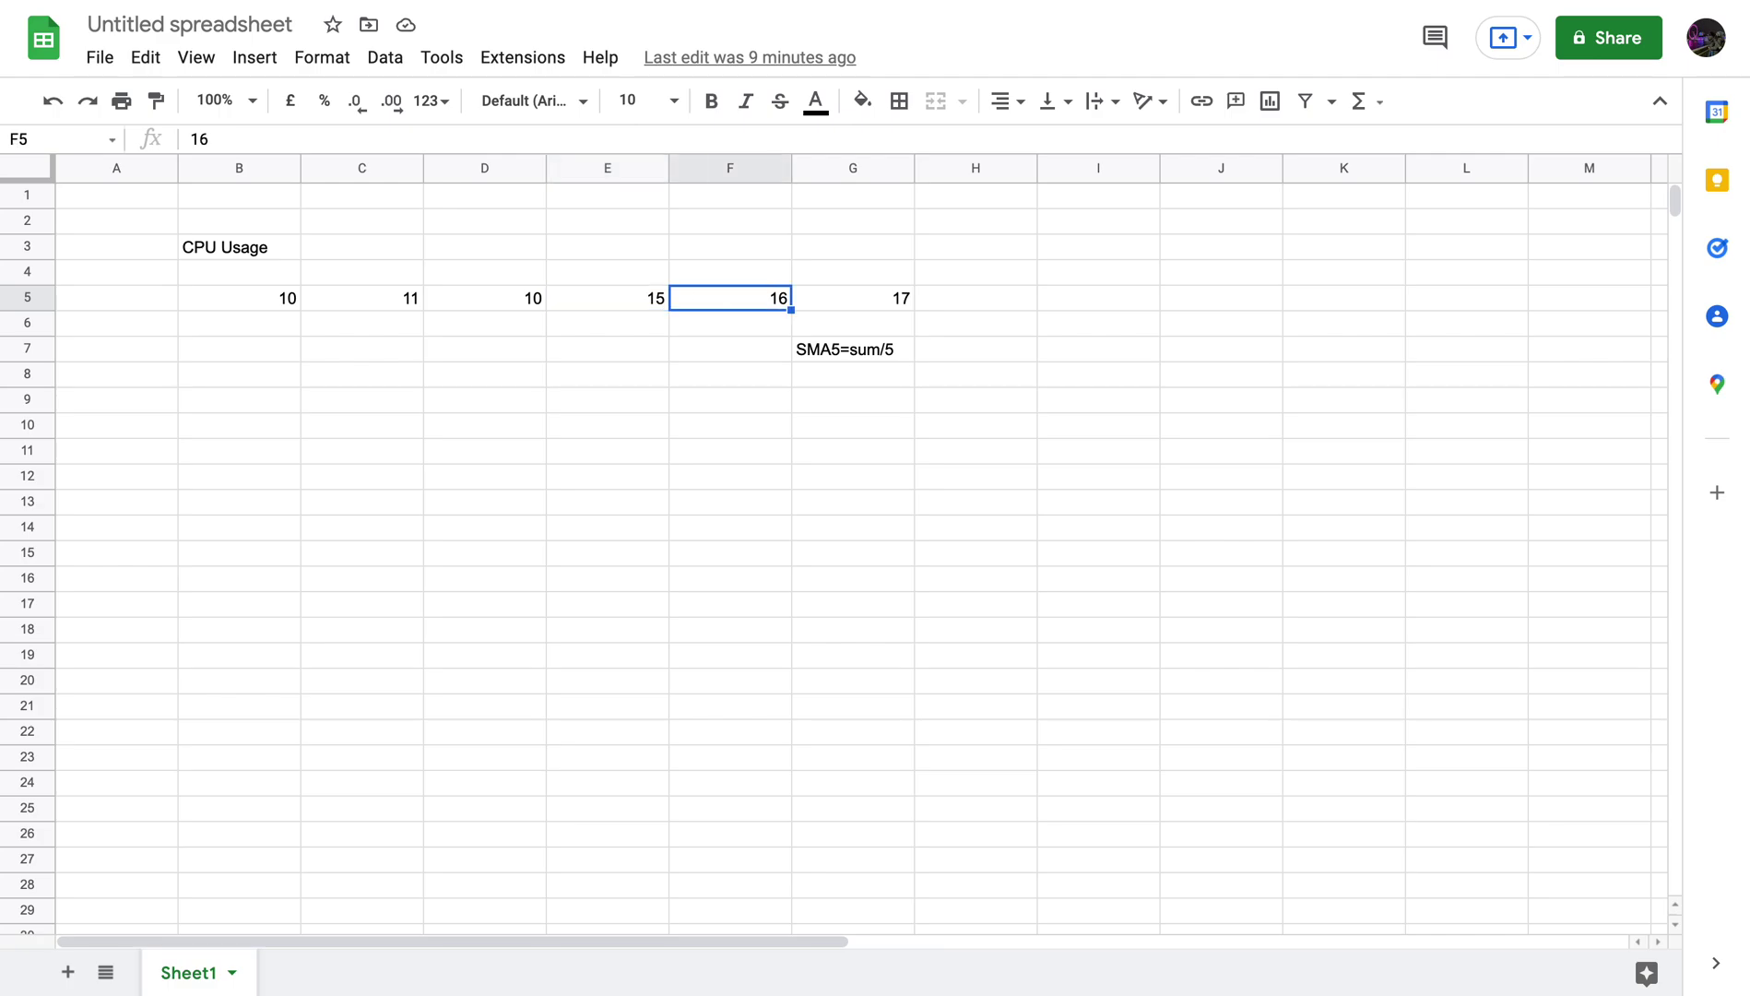
{"action": "key", "text": "Right"}
{"action": "key", "text": "Down"}
{"action": "key", "text": "Down"}
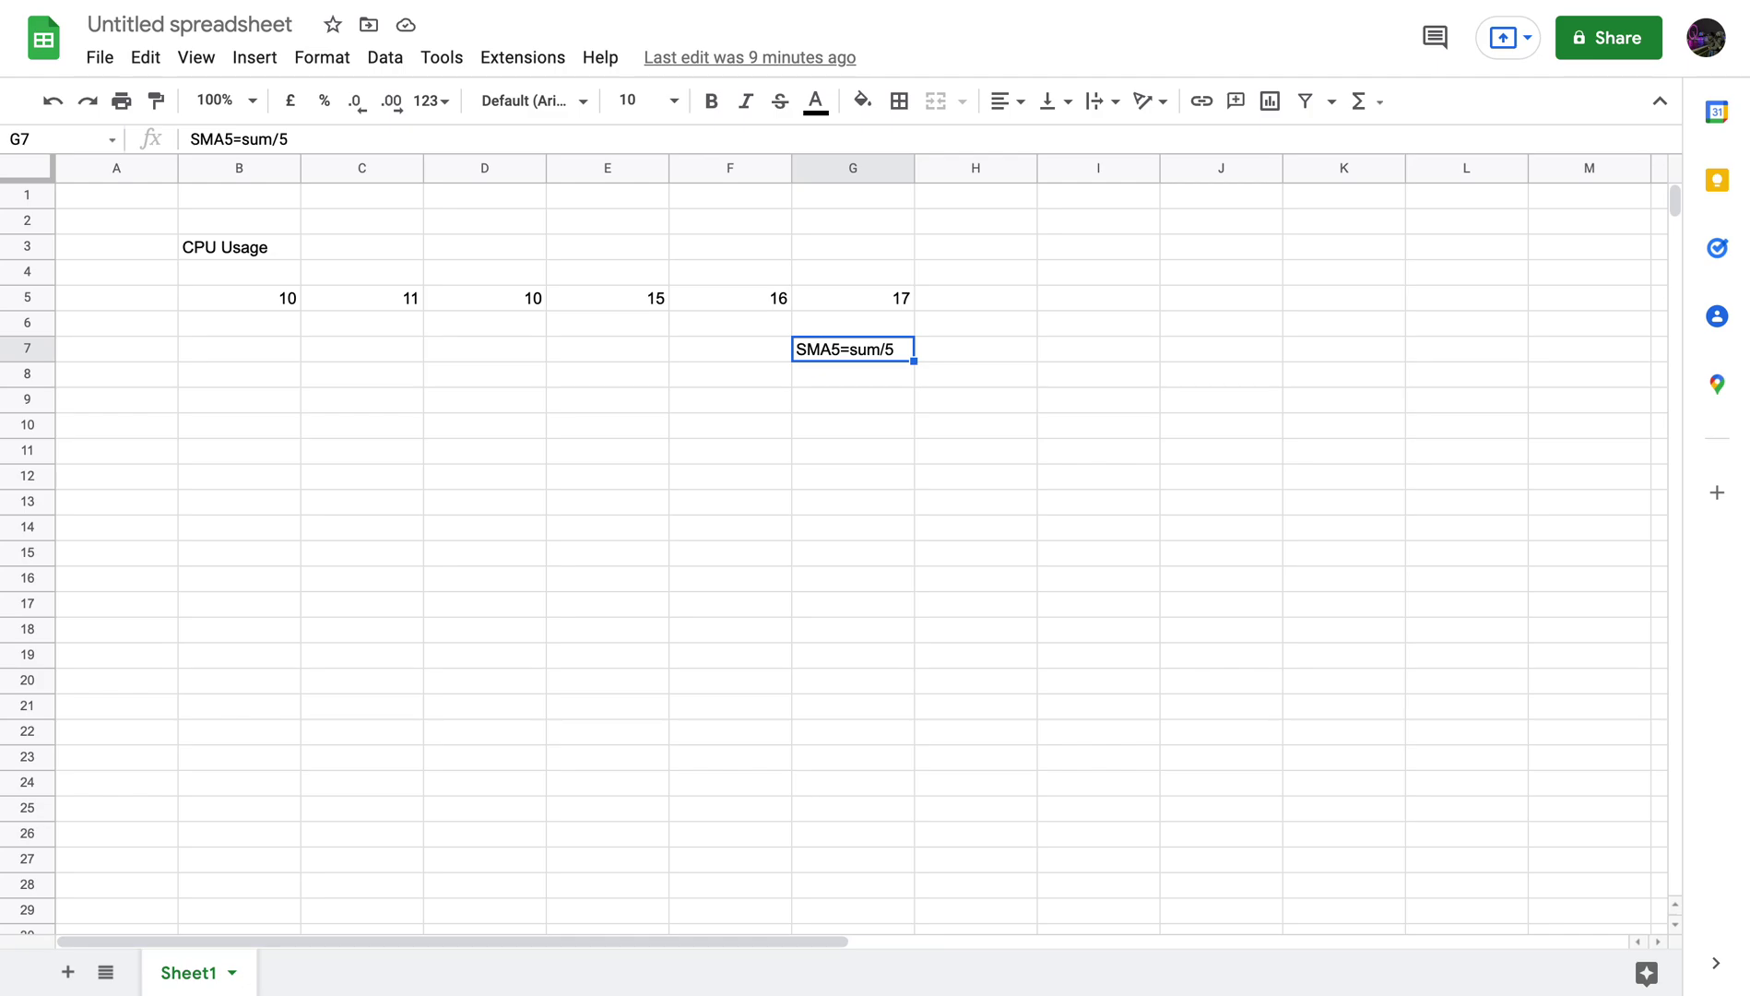
{"action": "left_click", "coordinate": [249, 301]}
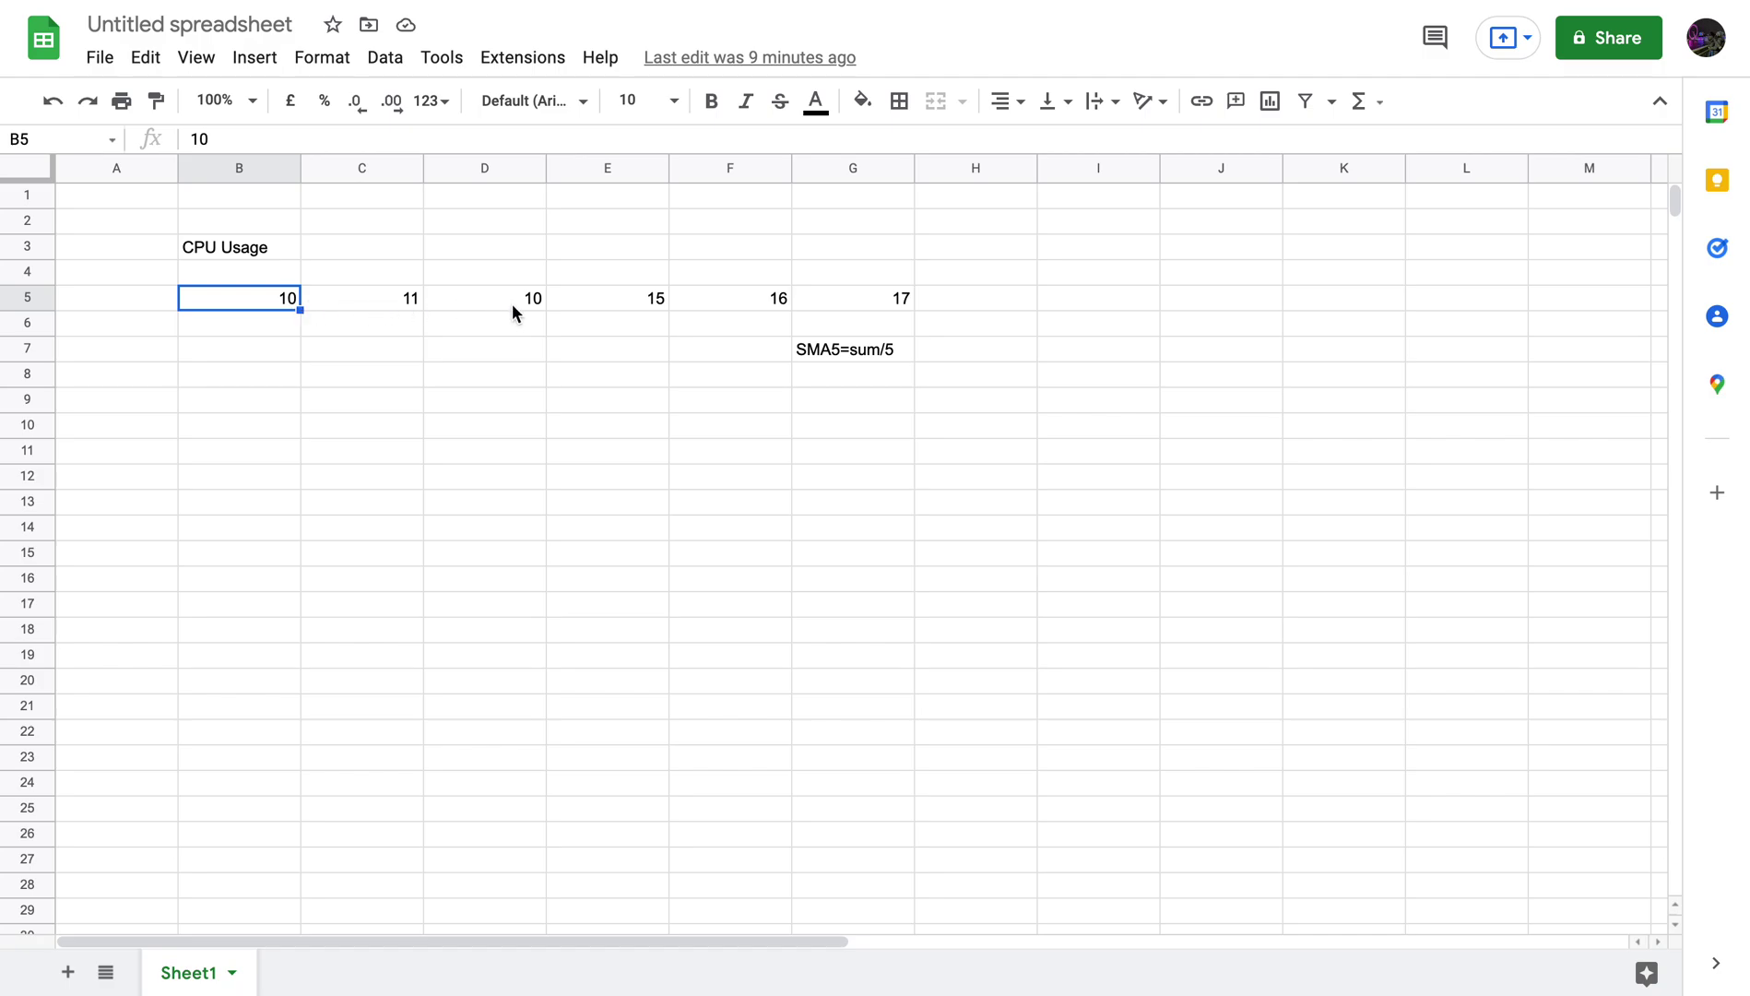
{"action": "left_click", "coordinate": [735, 302]}
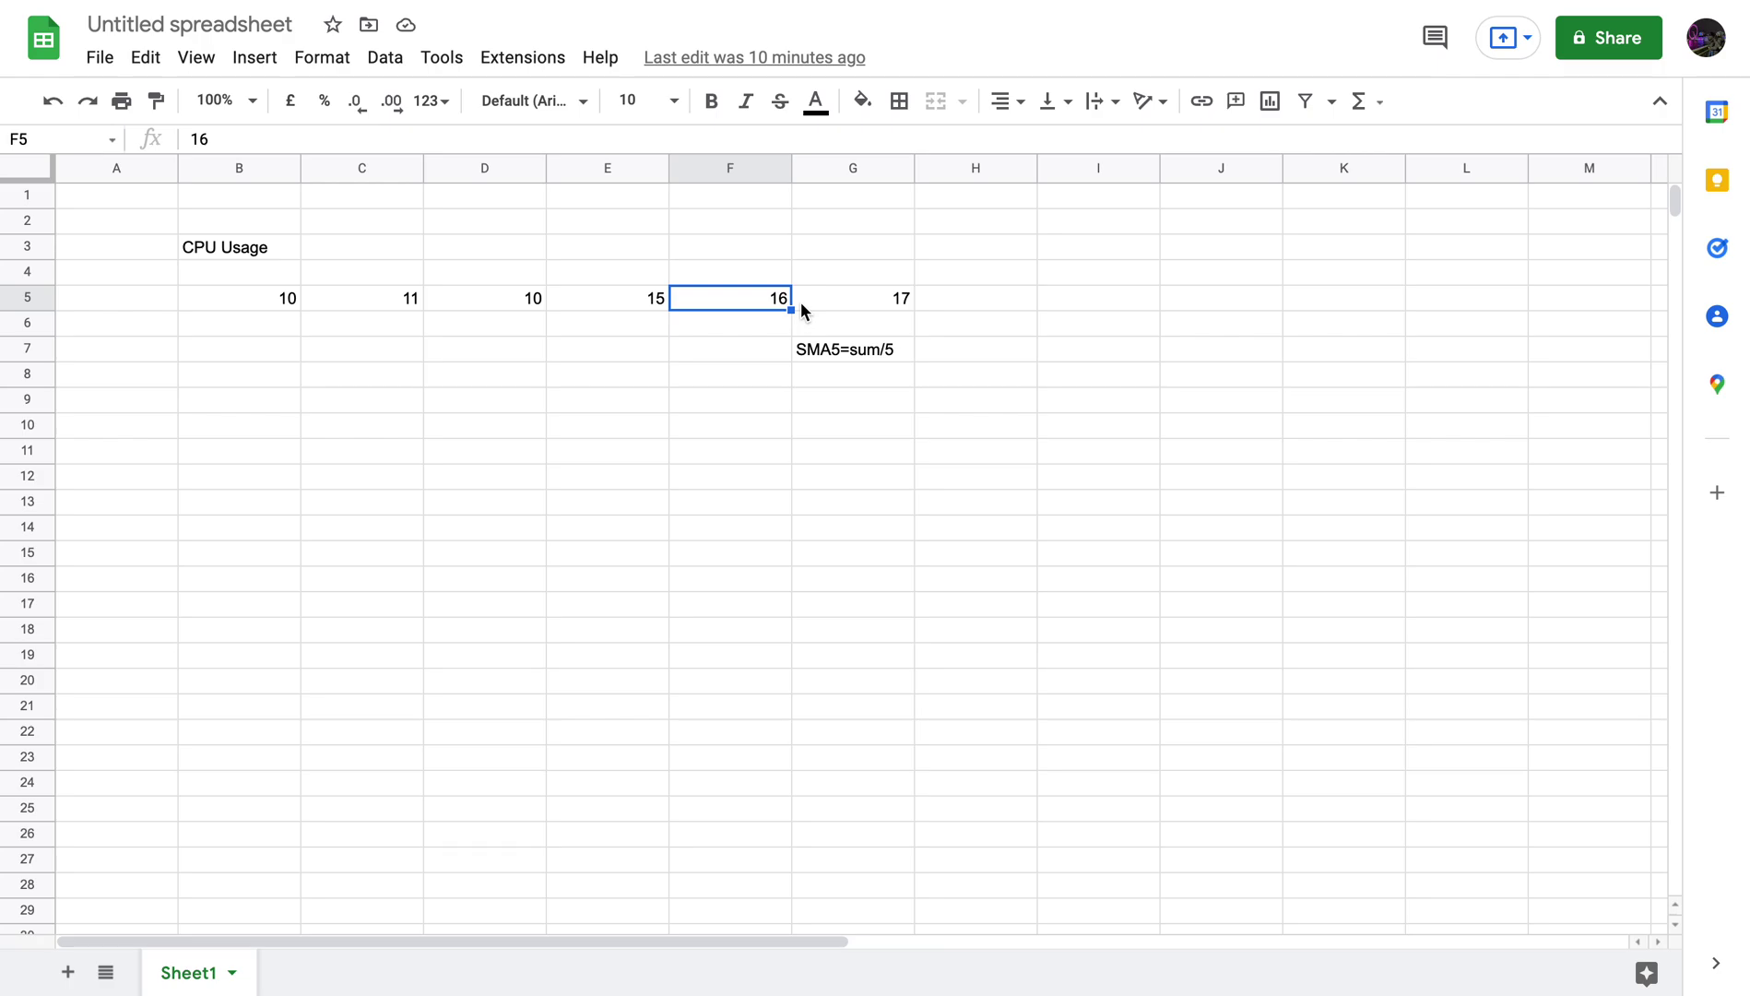
{"action": "left_click", "coordinate": [839, 351]}
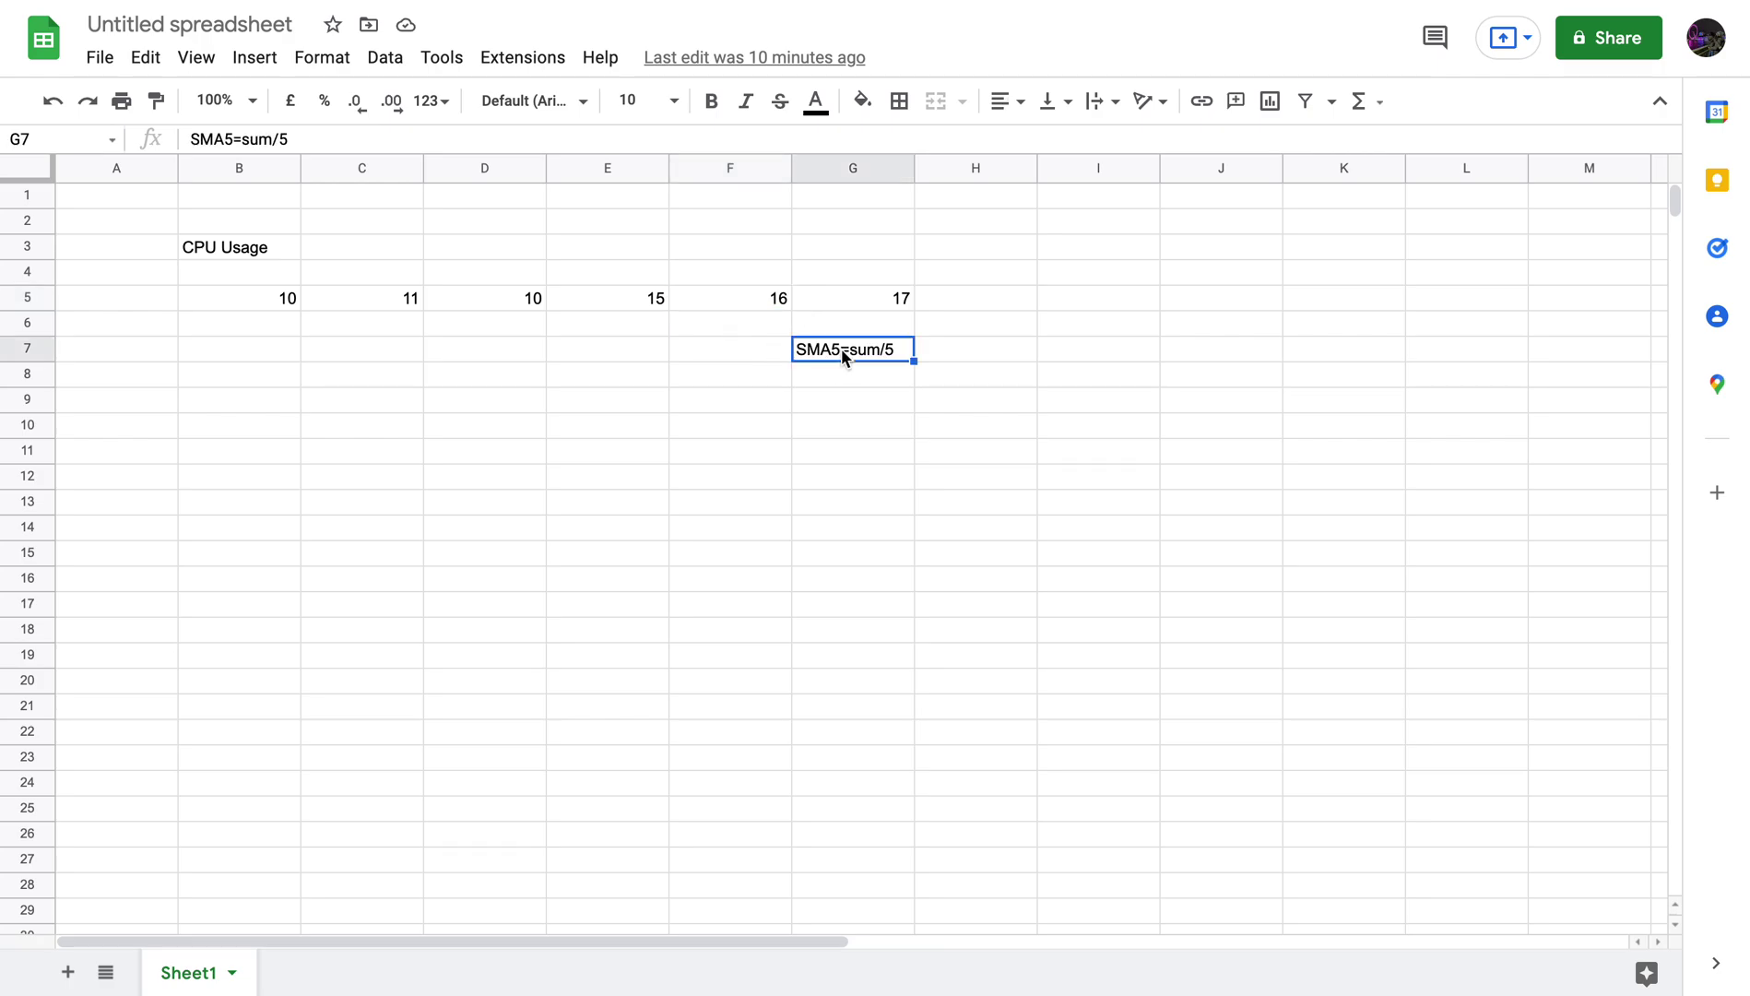
{"action": "left_click", "coordinate": [852, 297]}
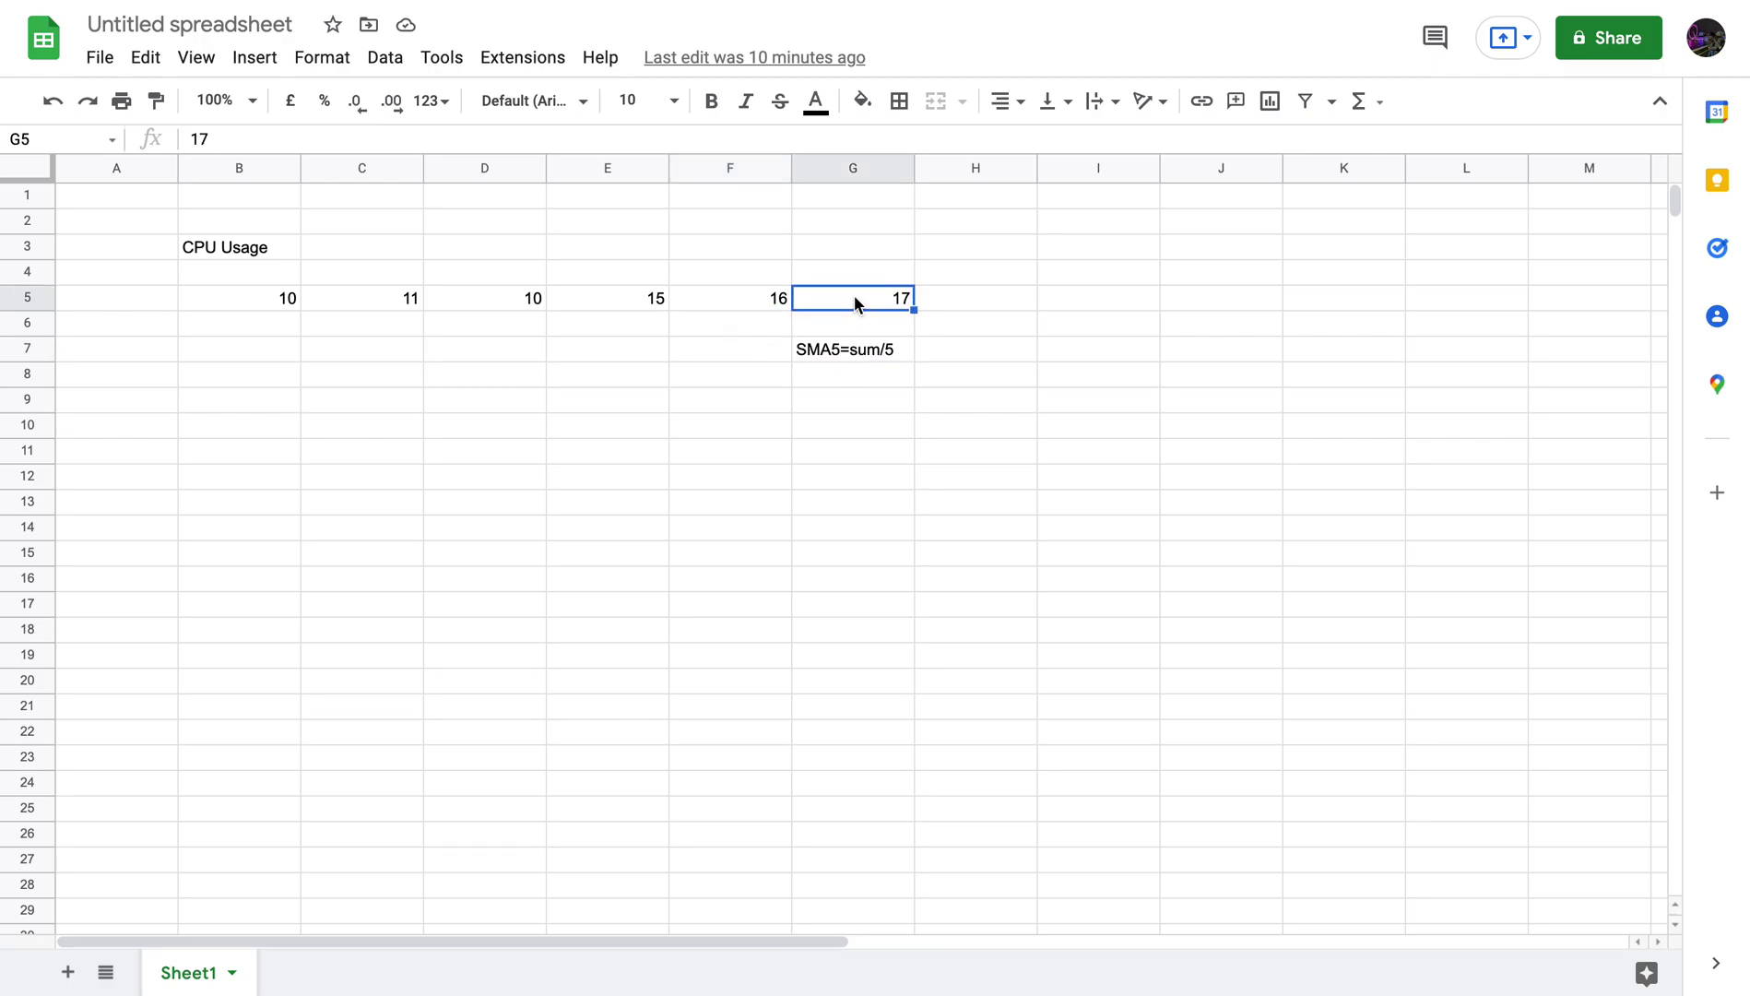
{"action": "double_click", "coordinate": [875, 301]}
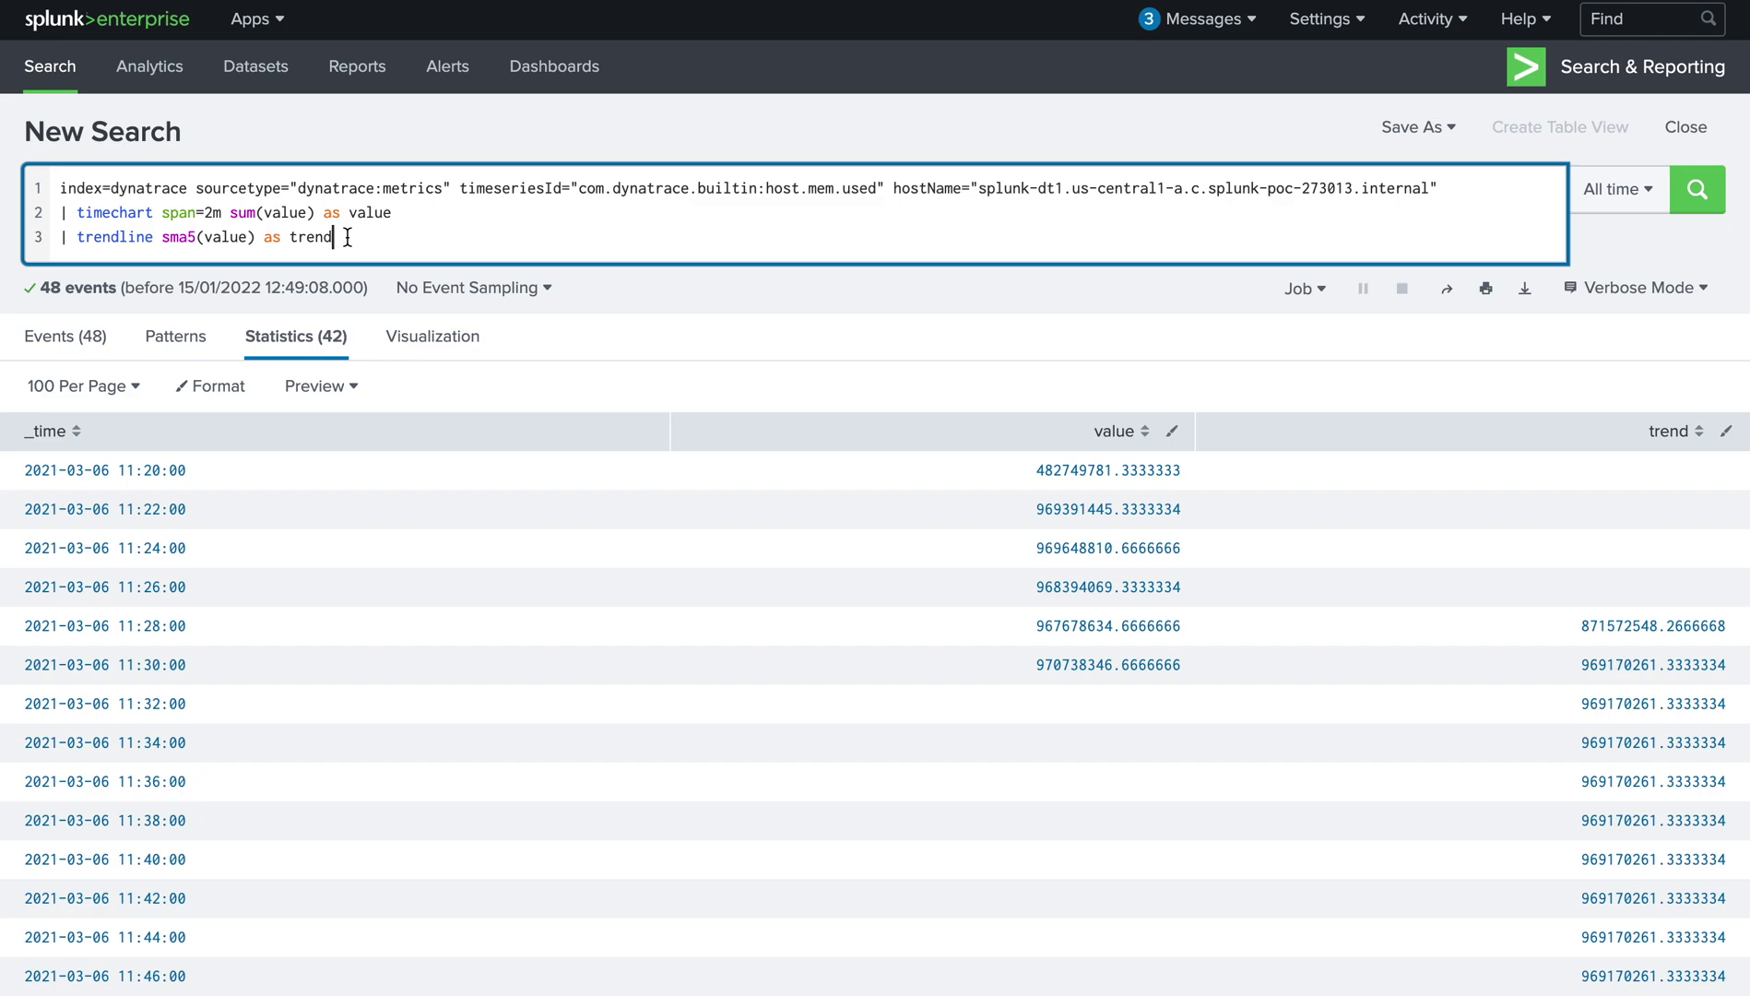
Step: Switch back to Splunk, append the line "| where value>trend" from the other search, run it and review the compared fields
{"action": "key", "text": "shift+Return"}
{"action": "type", "text": "| where value>trend"}
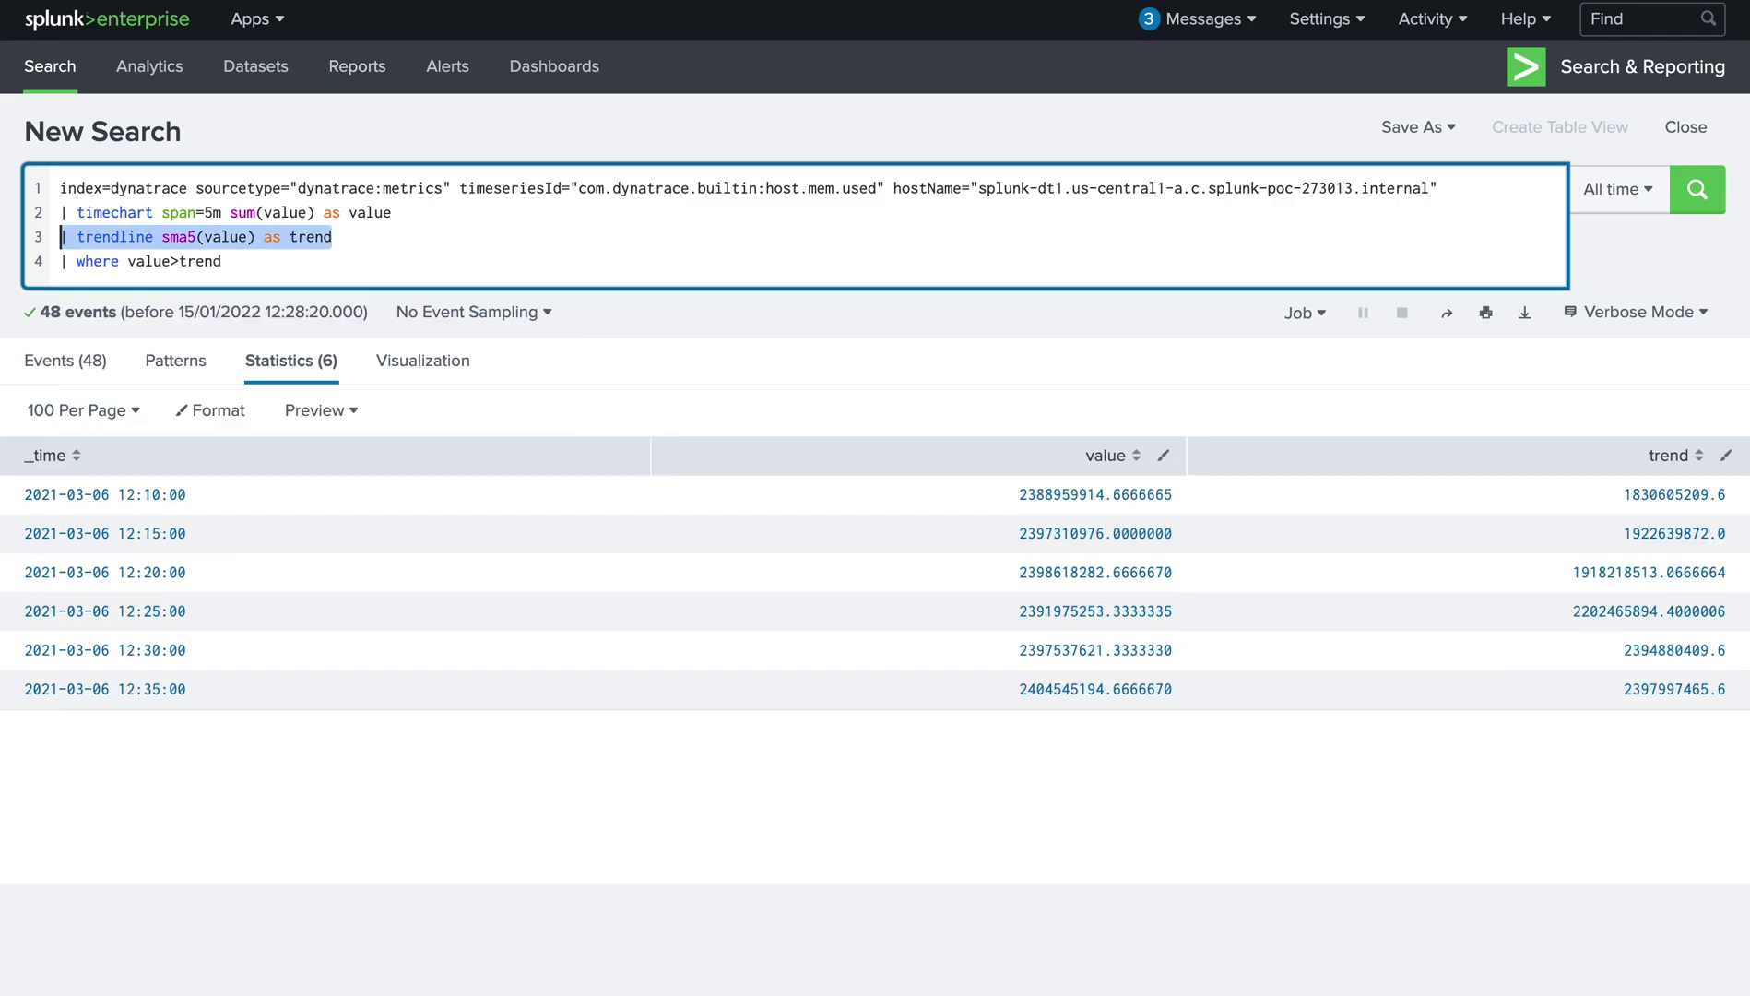
{"action": "left_click", "coordinate": [238, 261]}
{"action": "left_click_drag", "start_coordinate": [238, 261], "coordinate": [62, 265]}
{"action": "key", "text": "ctrl+c"}
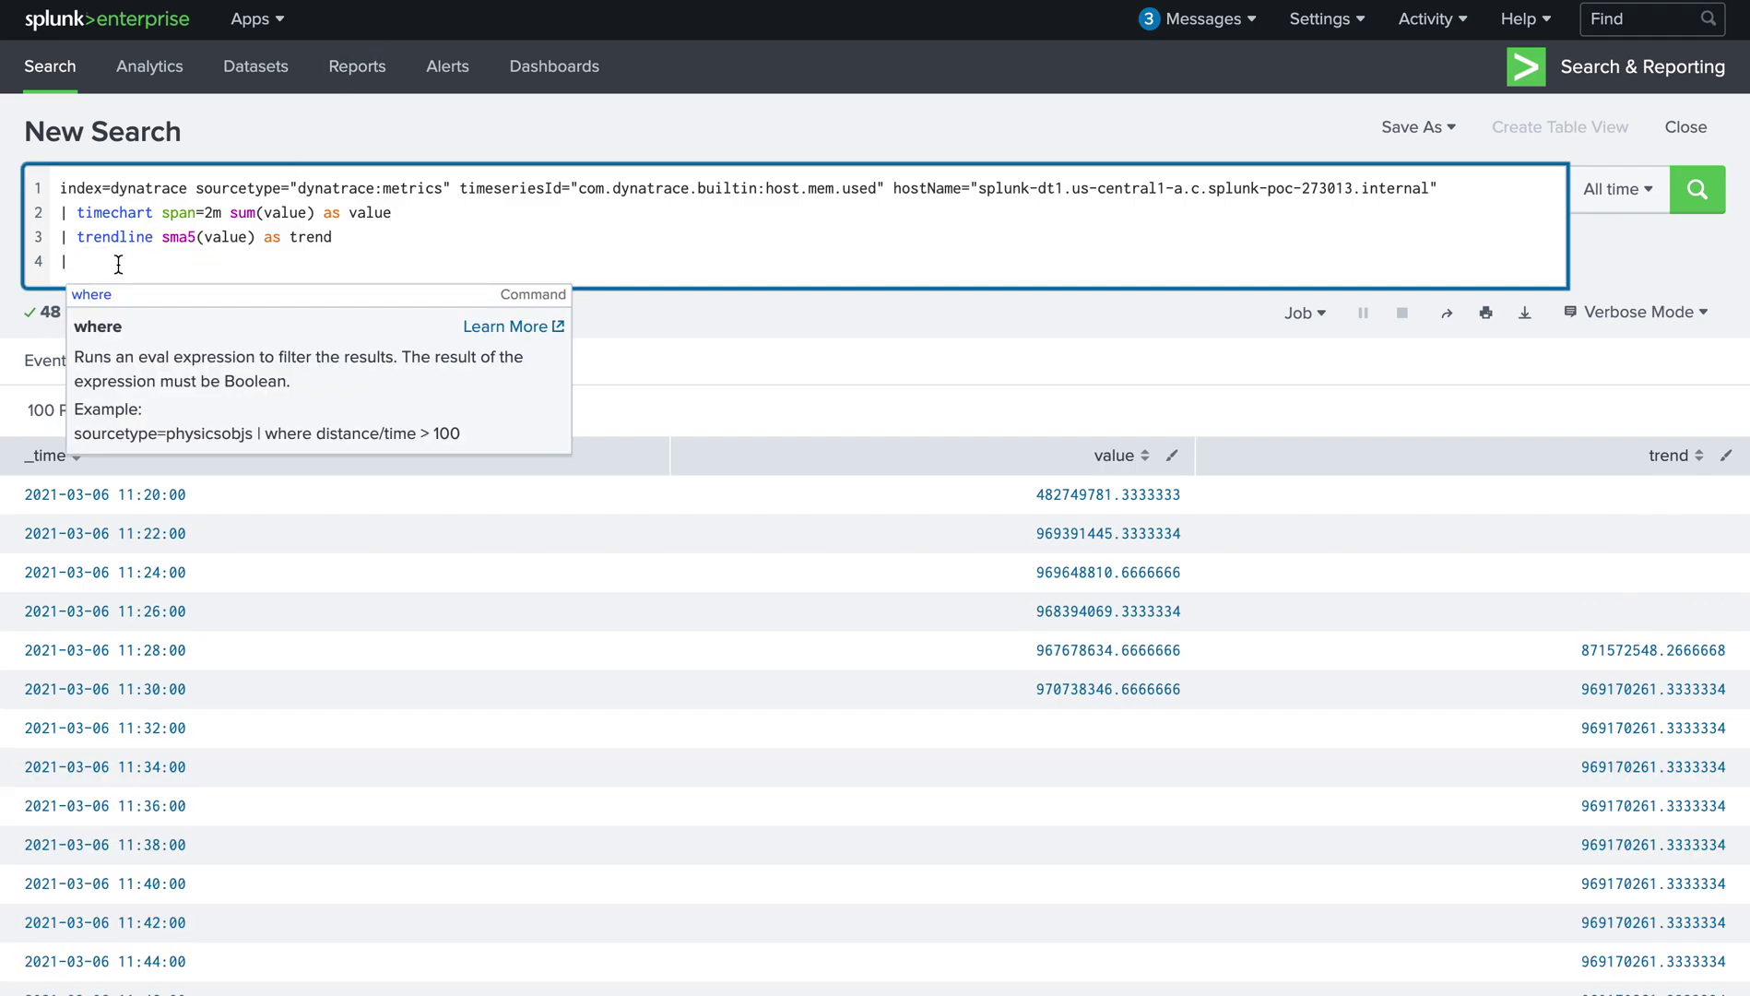
{"action": "left_click", "coordinate": [118, 265]}
{"action": "key", "text": "ctrl+v"}
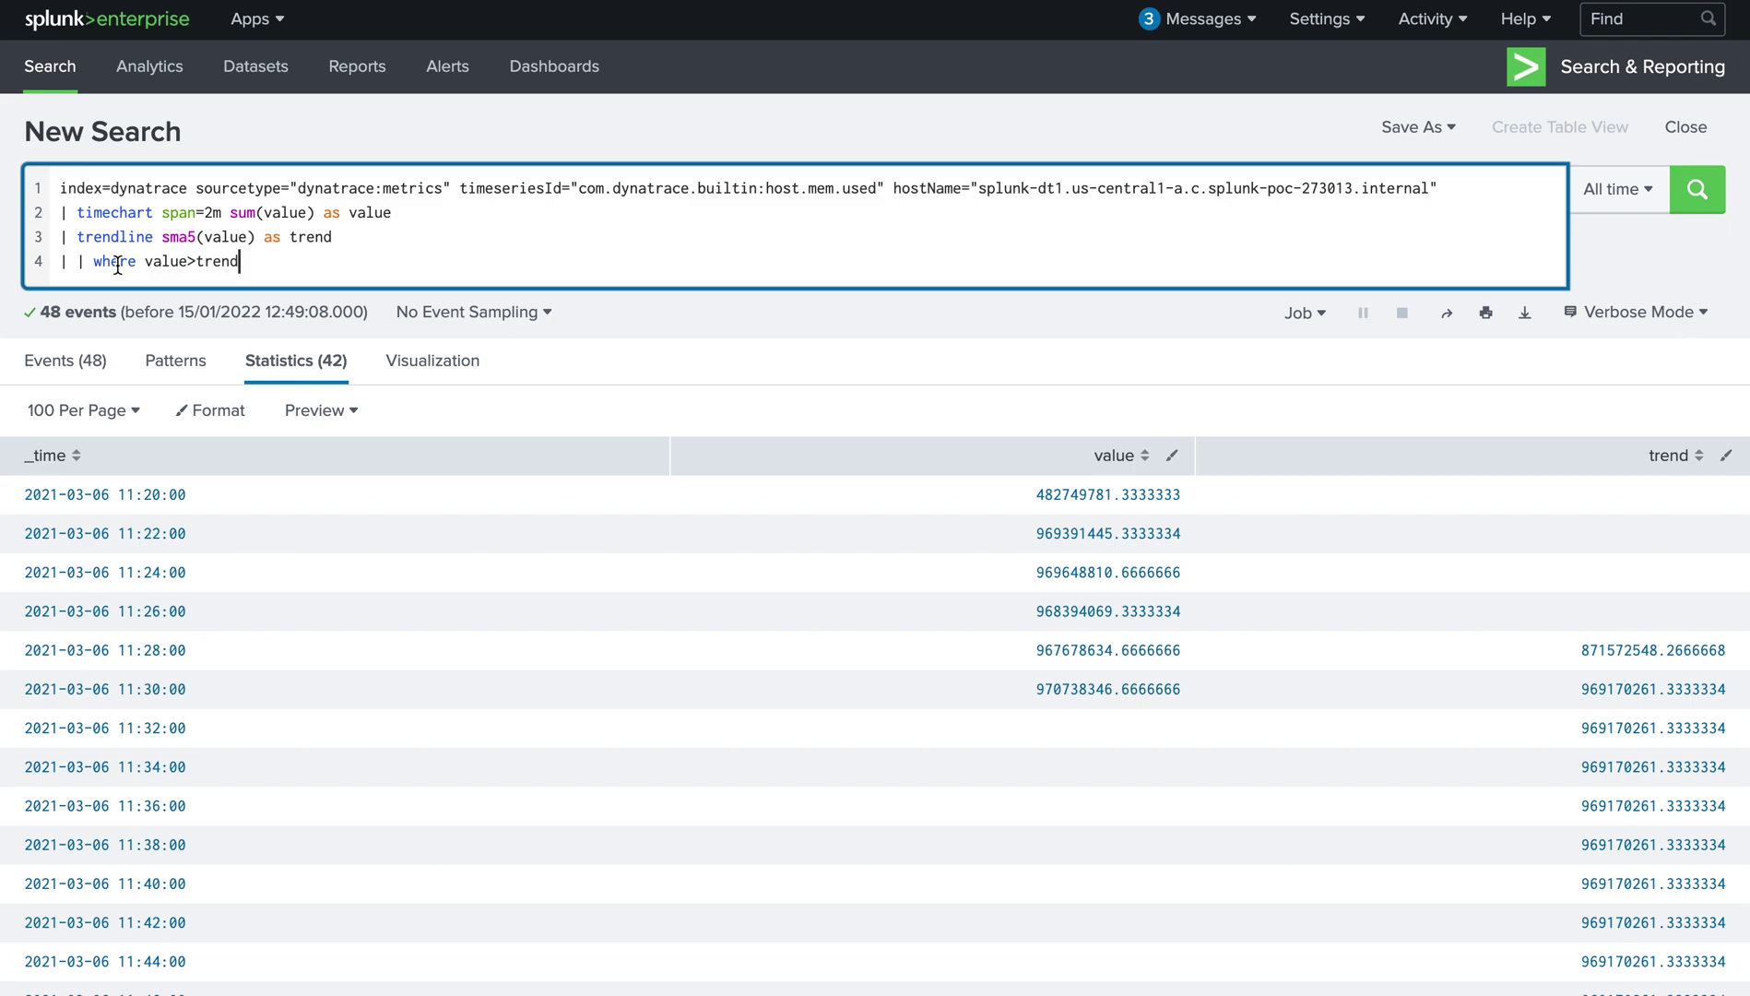
{"action": "left_click", "coordinate": [87, 262]}
{"action": "key", "text": "BackSpace"}
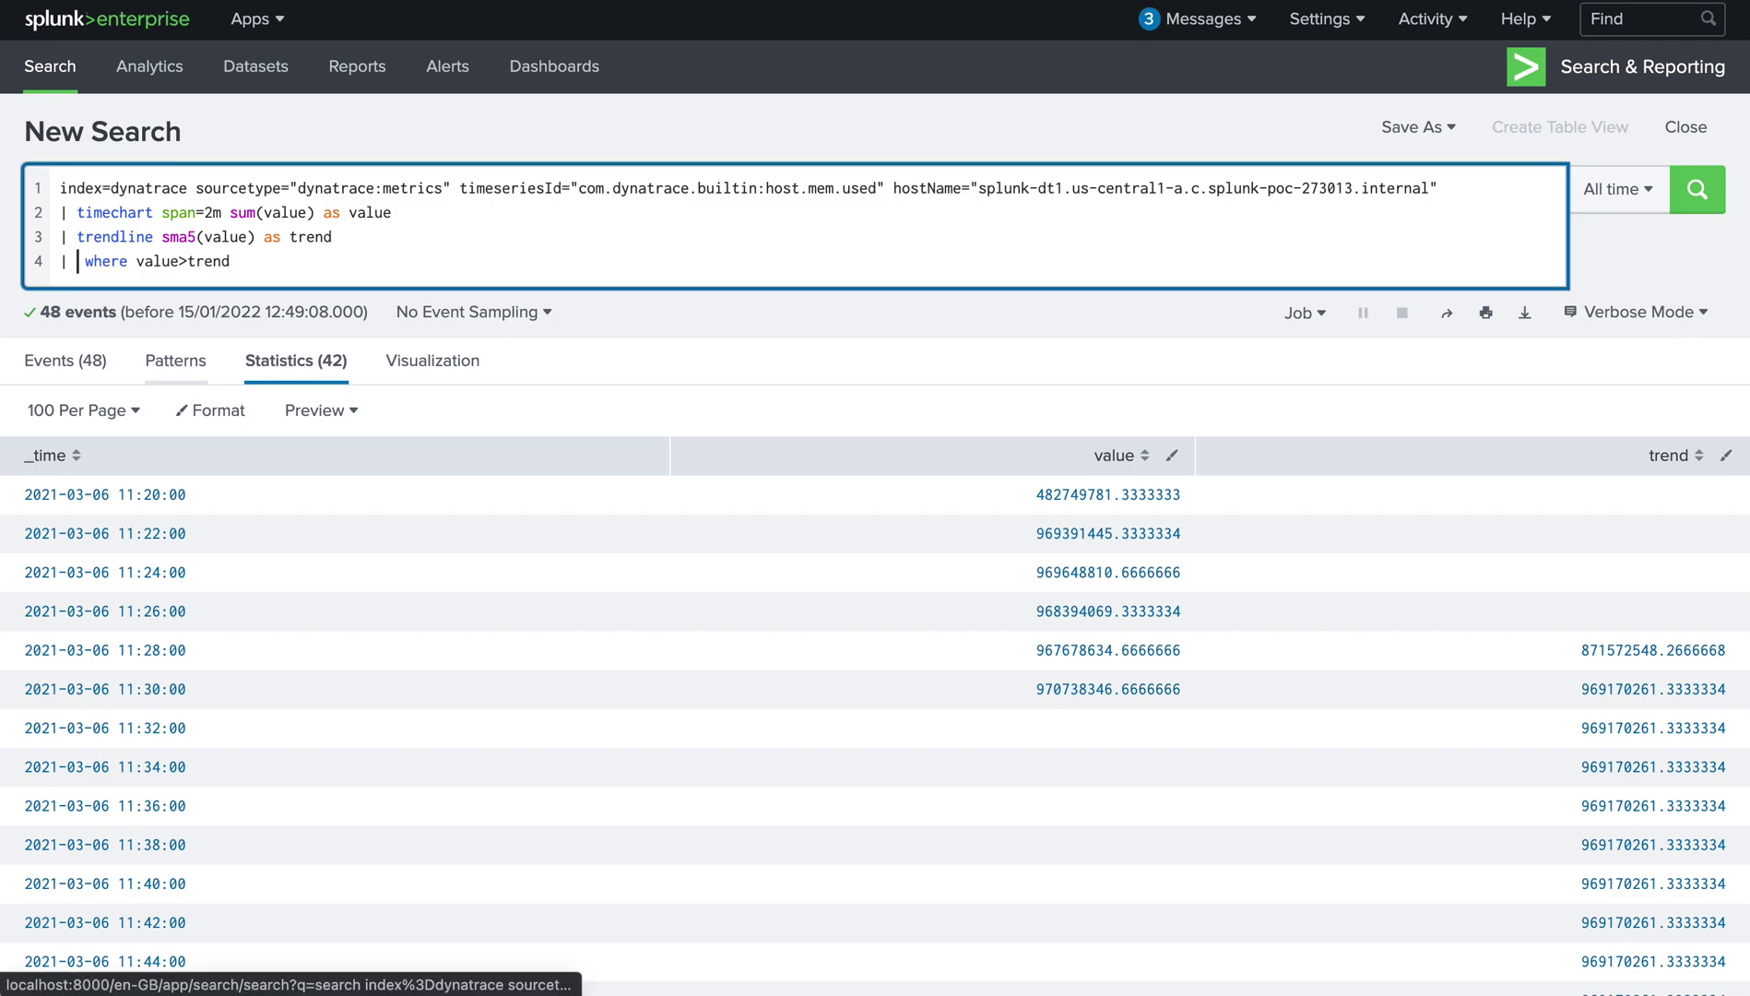
{"action": "key", "text": "BackSpace"}
{"action": "key", "text": "Return"}
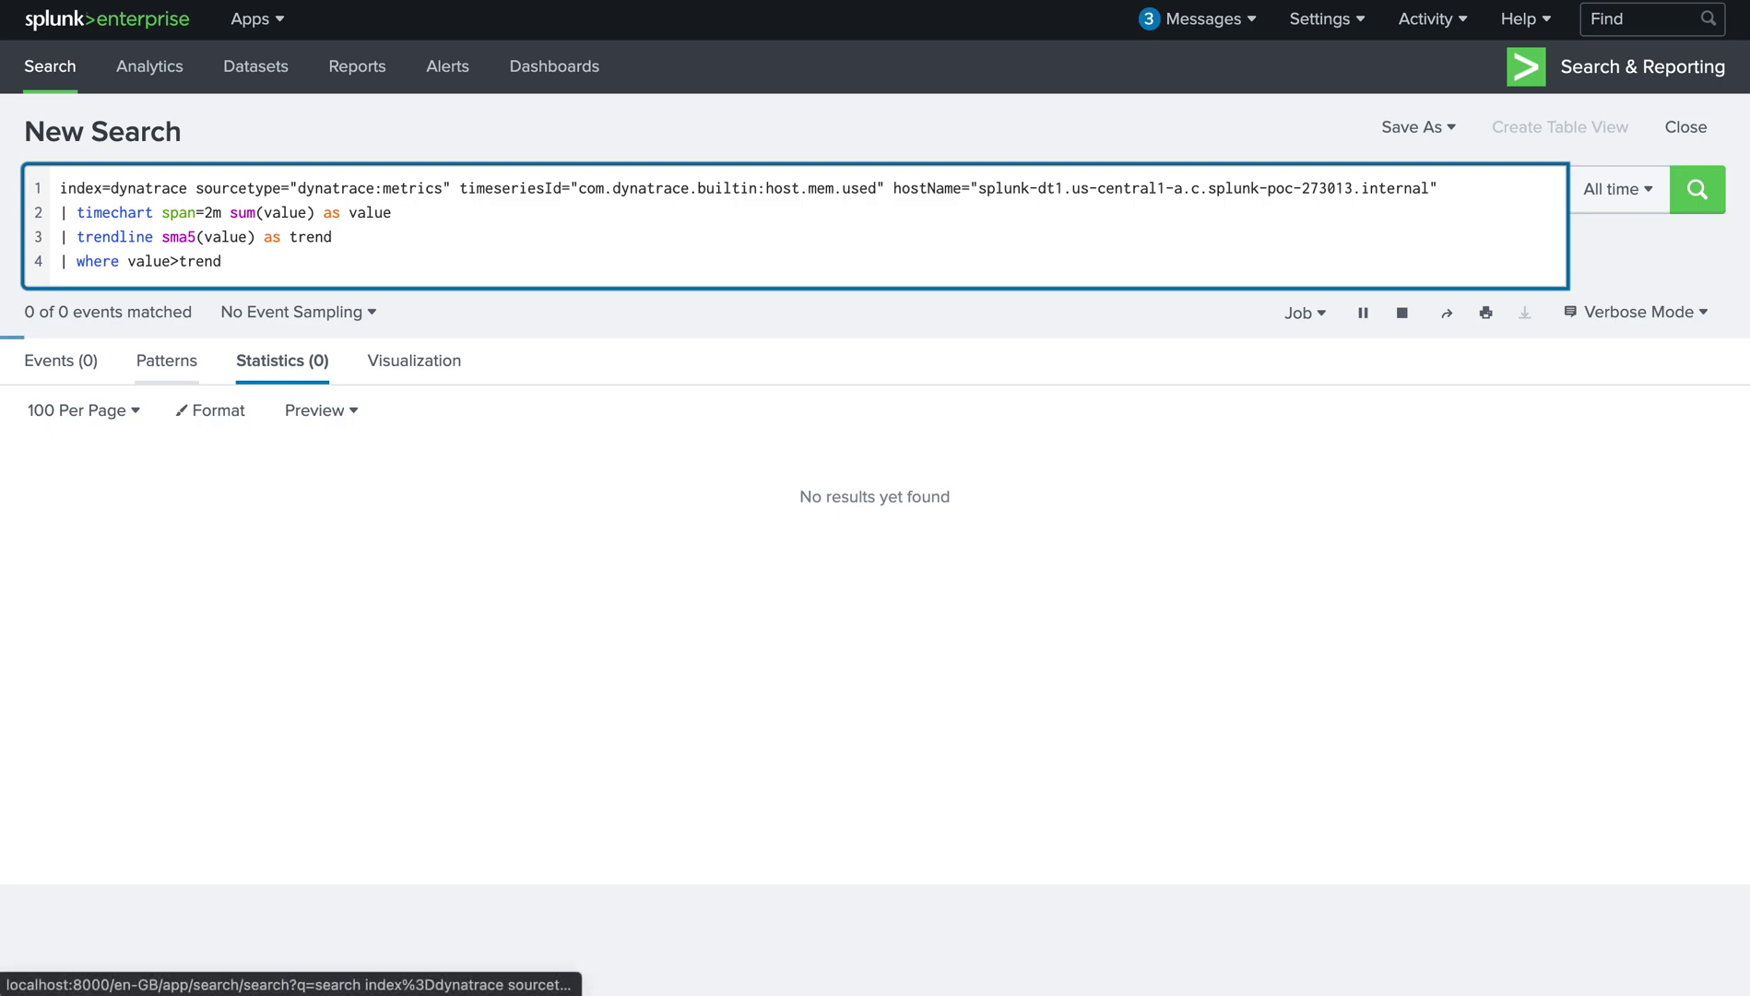
{"action": "double_click", "coordinate": [224, 243]}
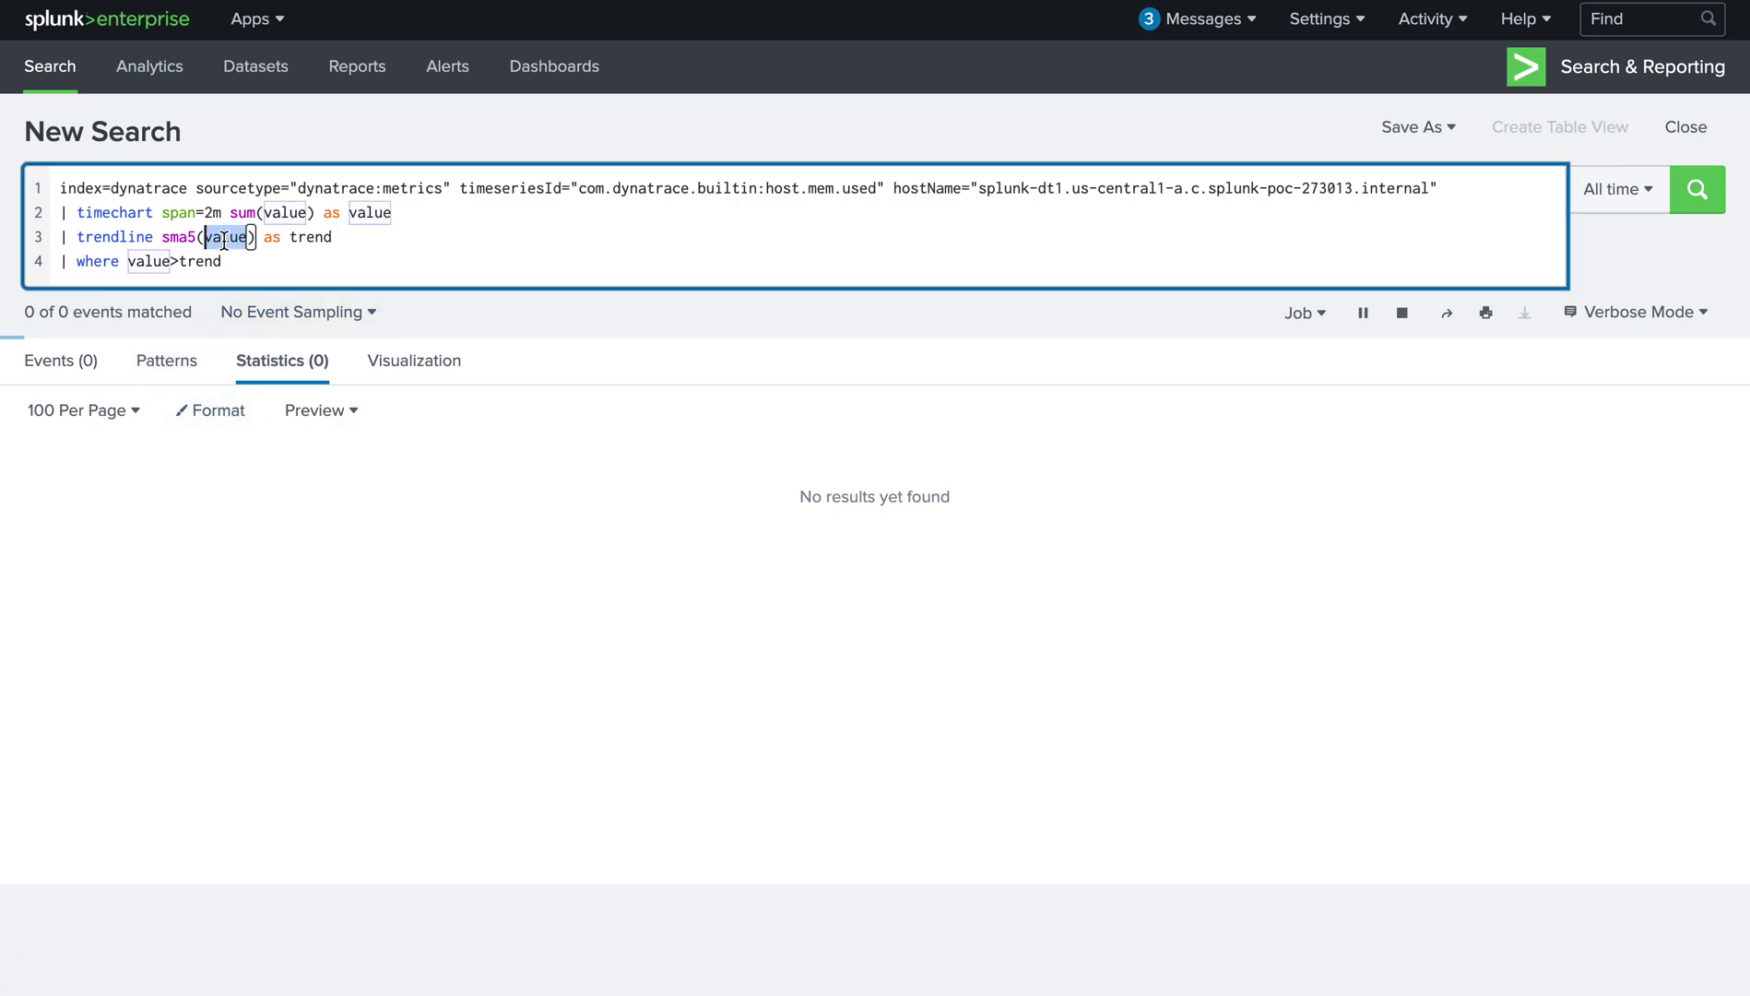
{"action": "left_click", "coordinate": [158, 262]}
{"action": "double_click", "coordinate": [205, 262]}
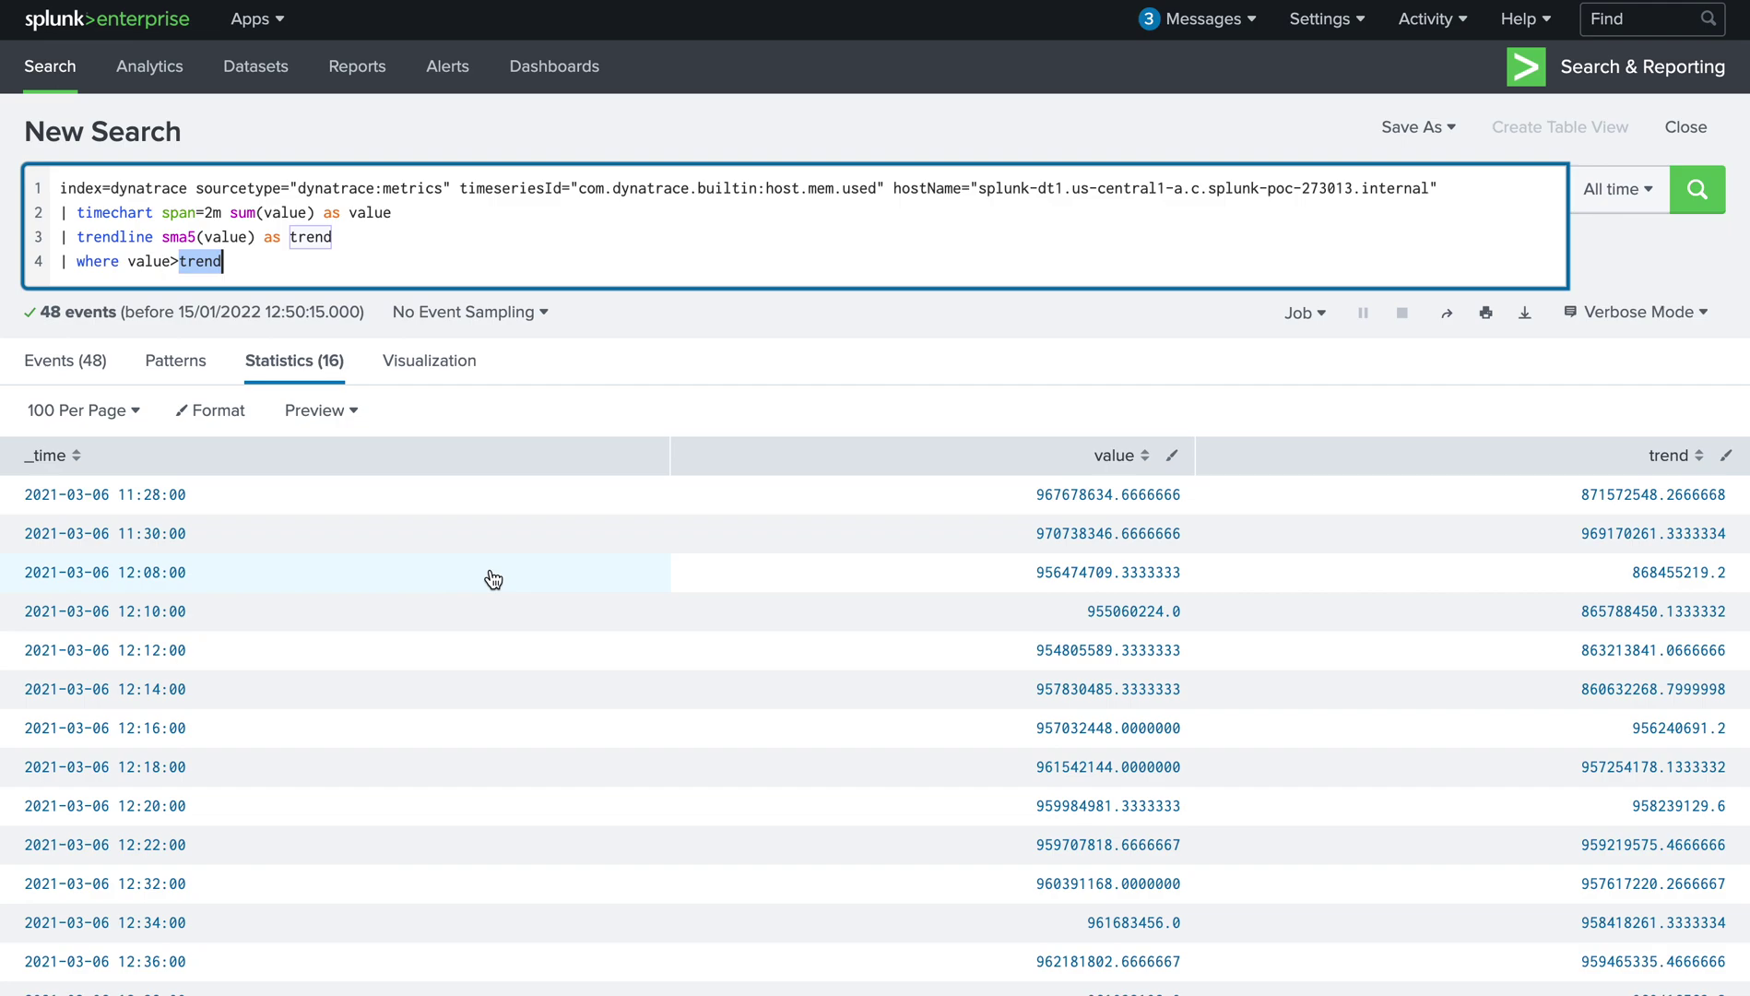
Step: Set the timechart span to 5m and run the search
{"action": "left_click", "coordinate": [211, 215]}
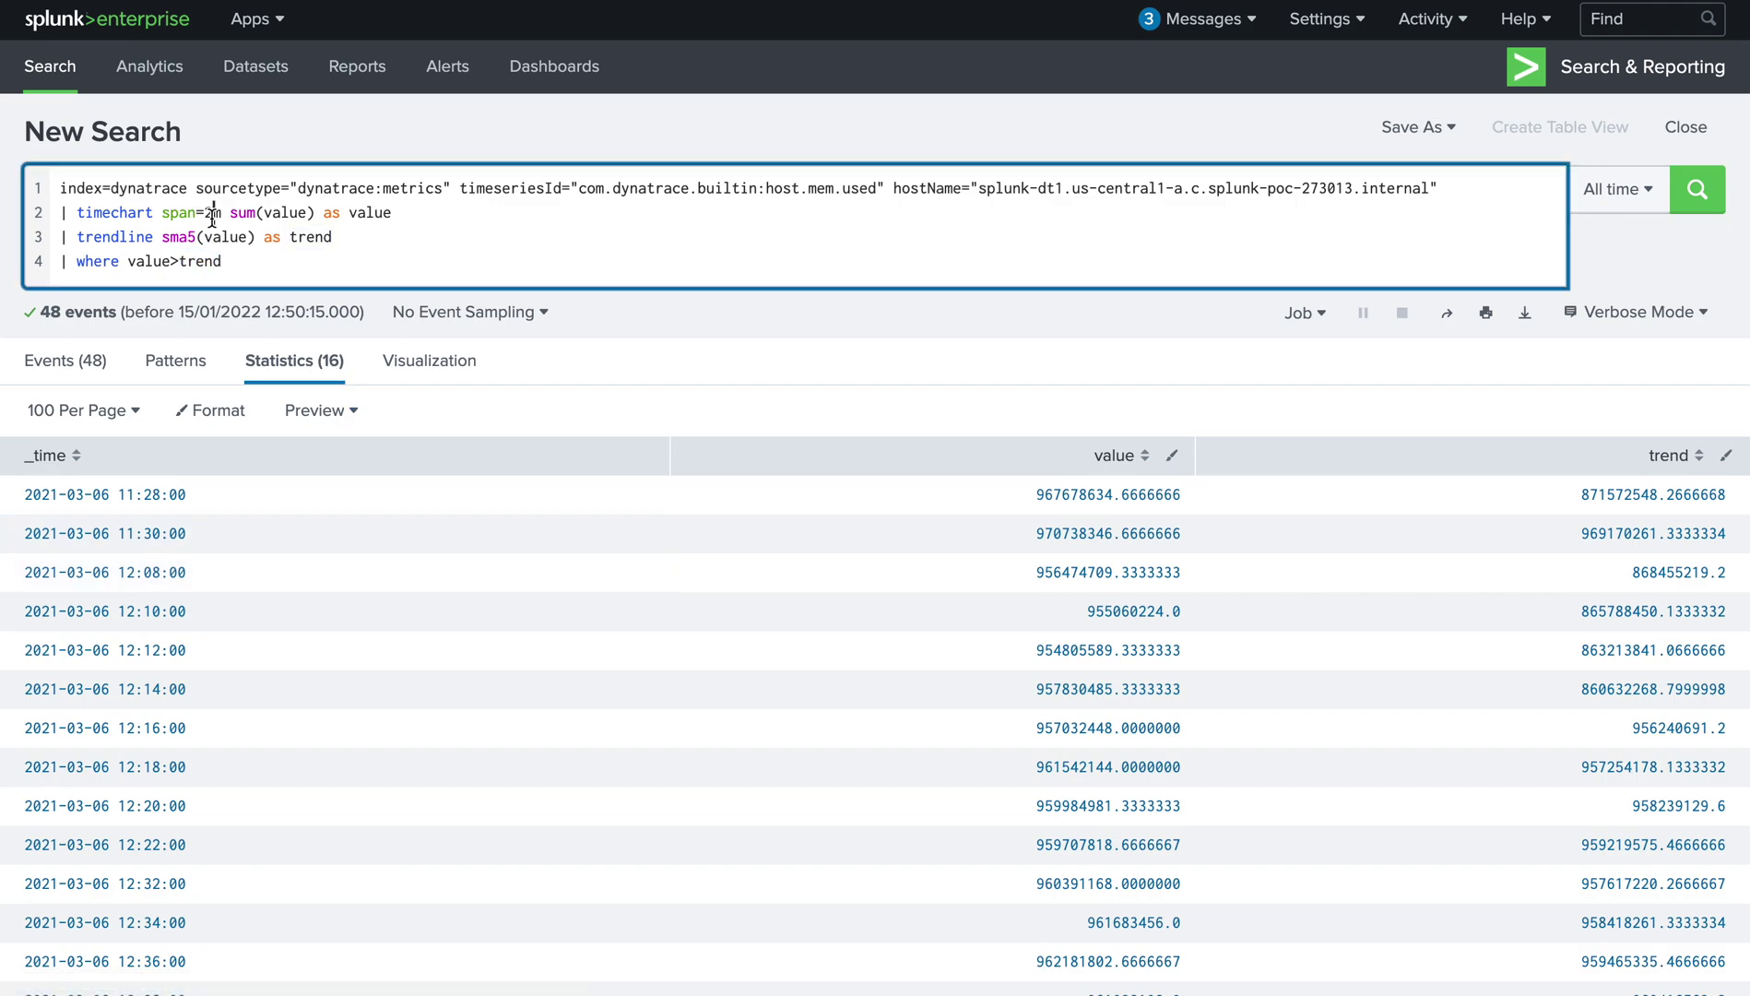
{"action": "key", "text": "BackSpace"}
{"action": "type", "text": "5"}
{"action": "key", "text": "Return"}
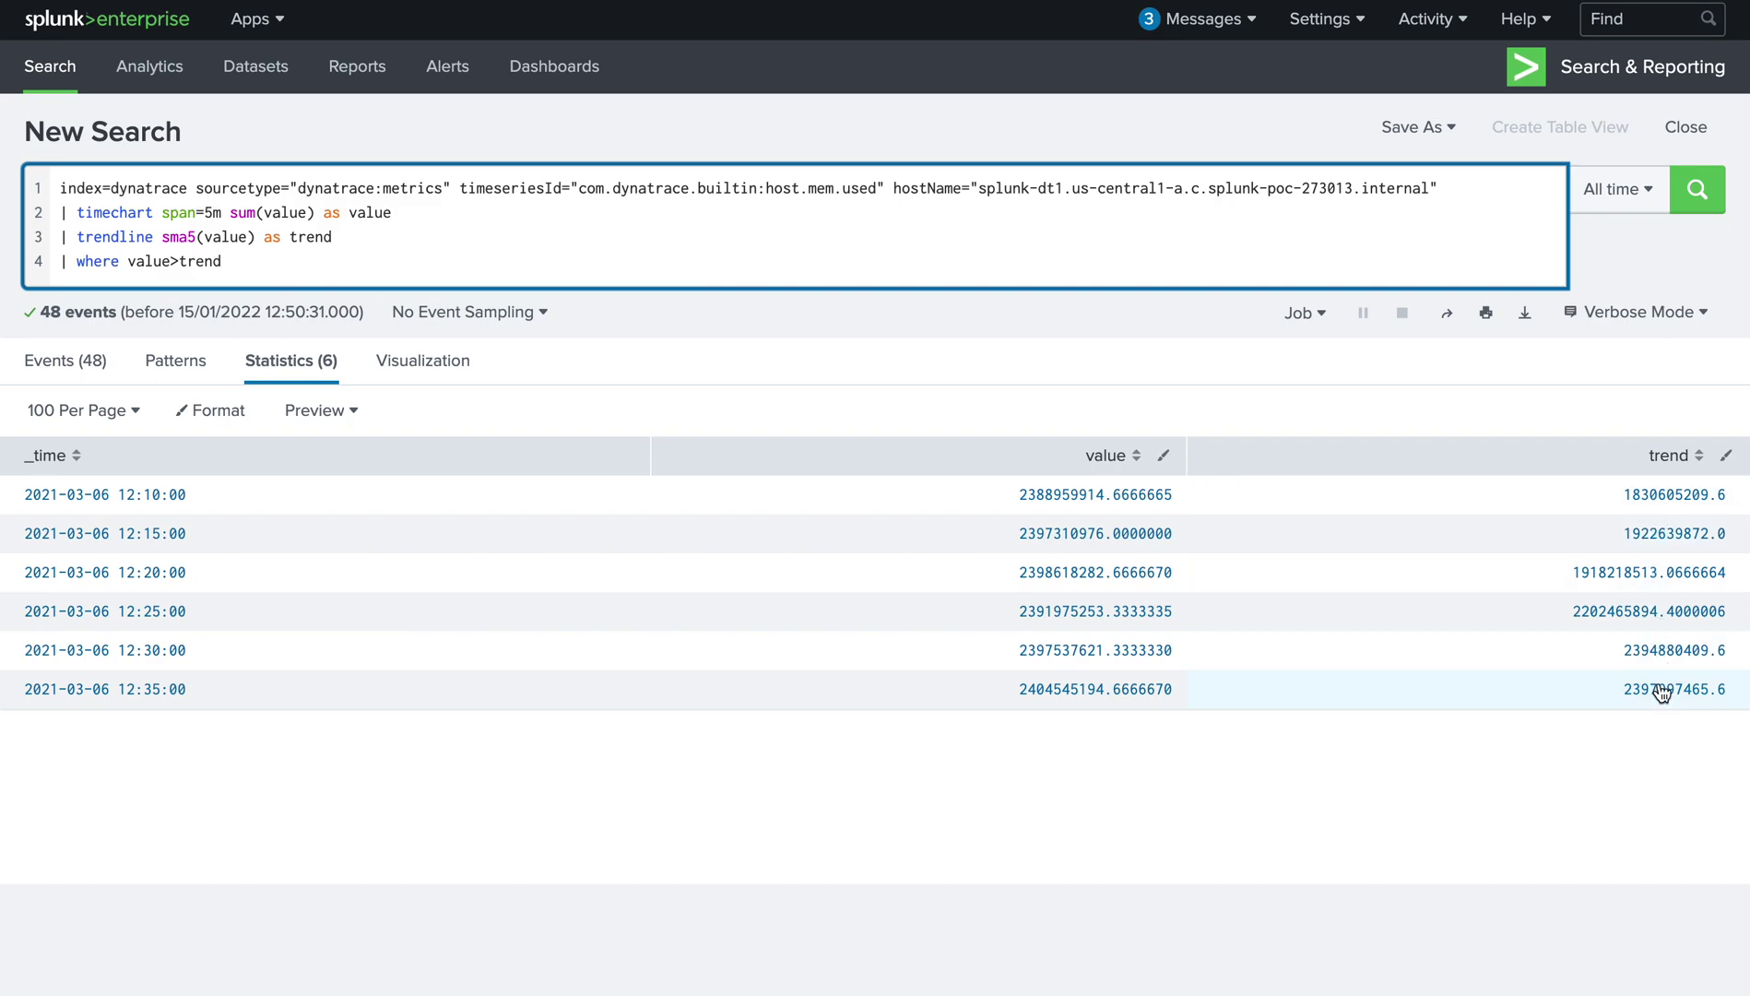
Step: Check the available options for saving the search, without choosing one
{"action": "left_click", "coordinate": [1441, 133]}
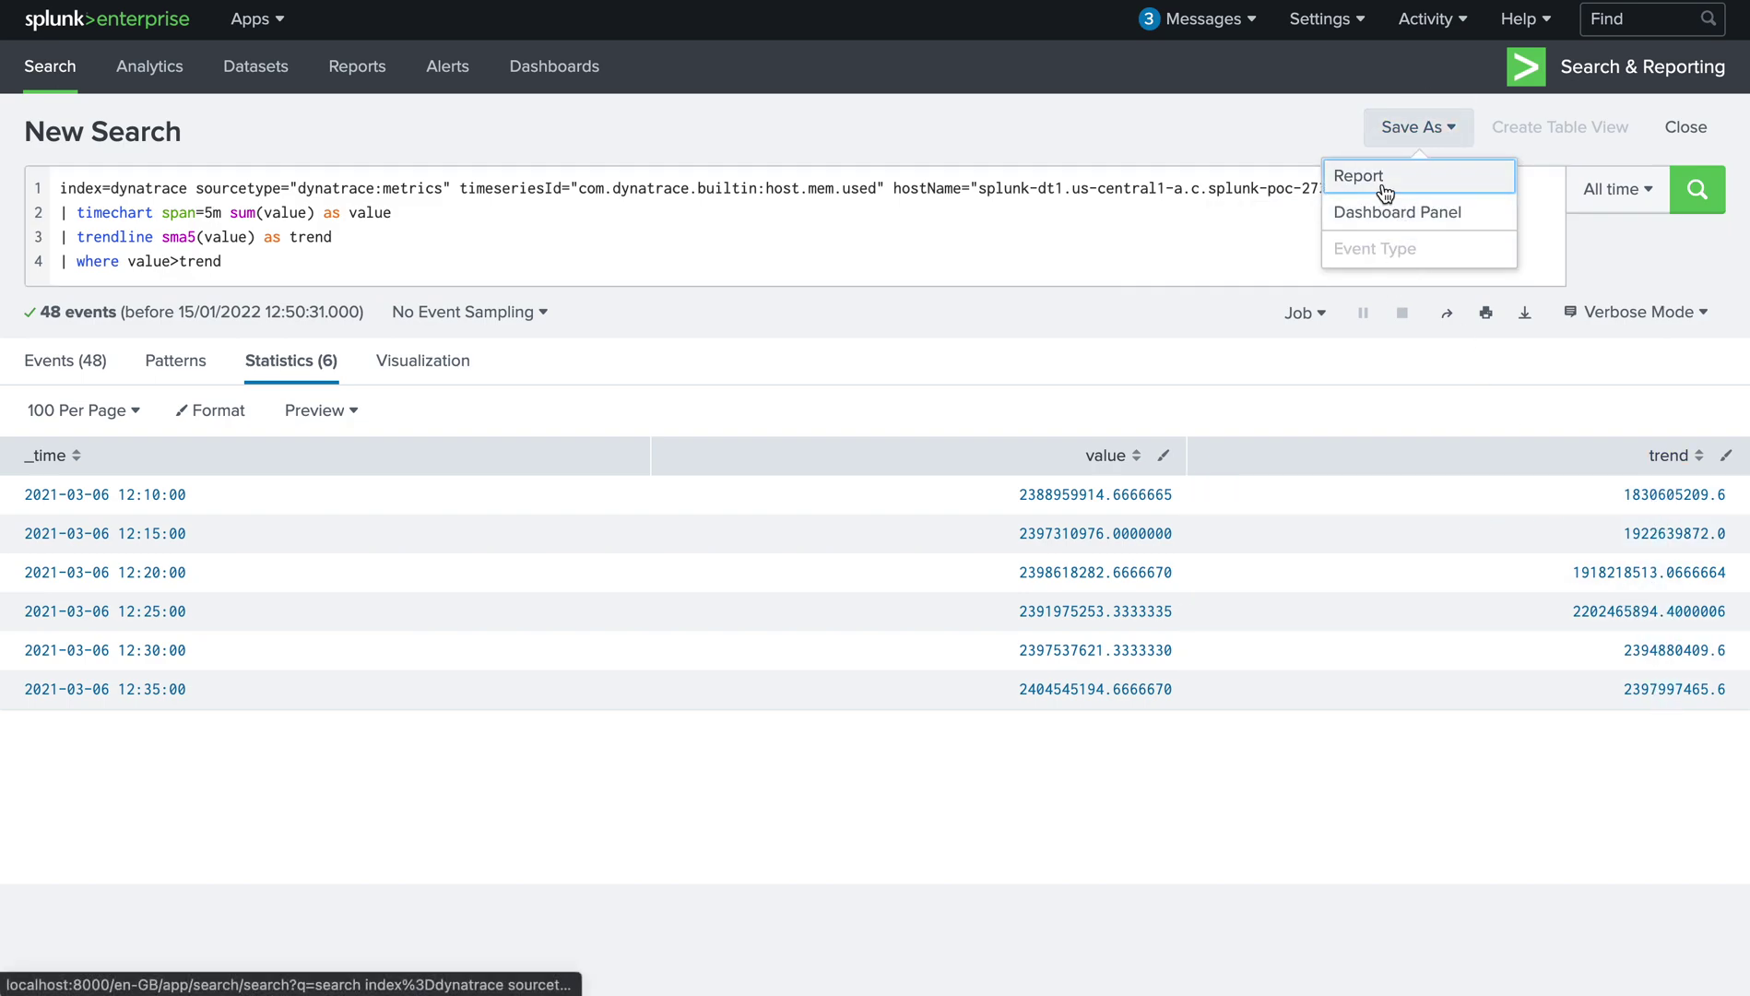
{"action": "left_click", "coordinate": [1151, 250]}
{"action": "left_click", "coordinate": [1438, 129]}
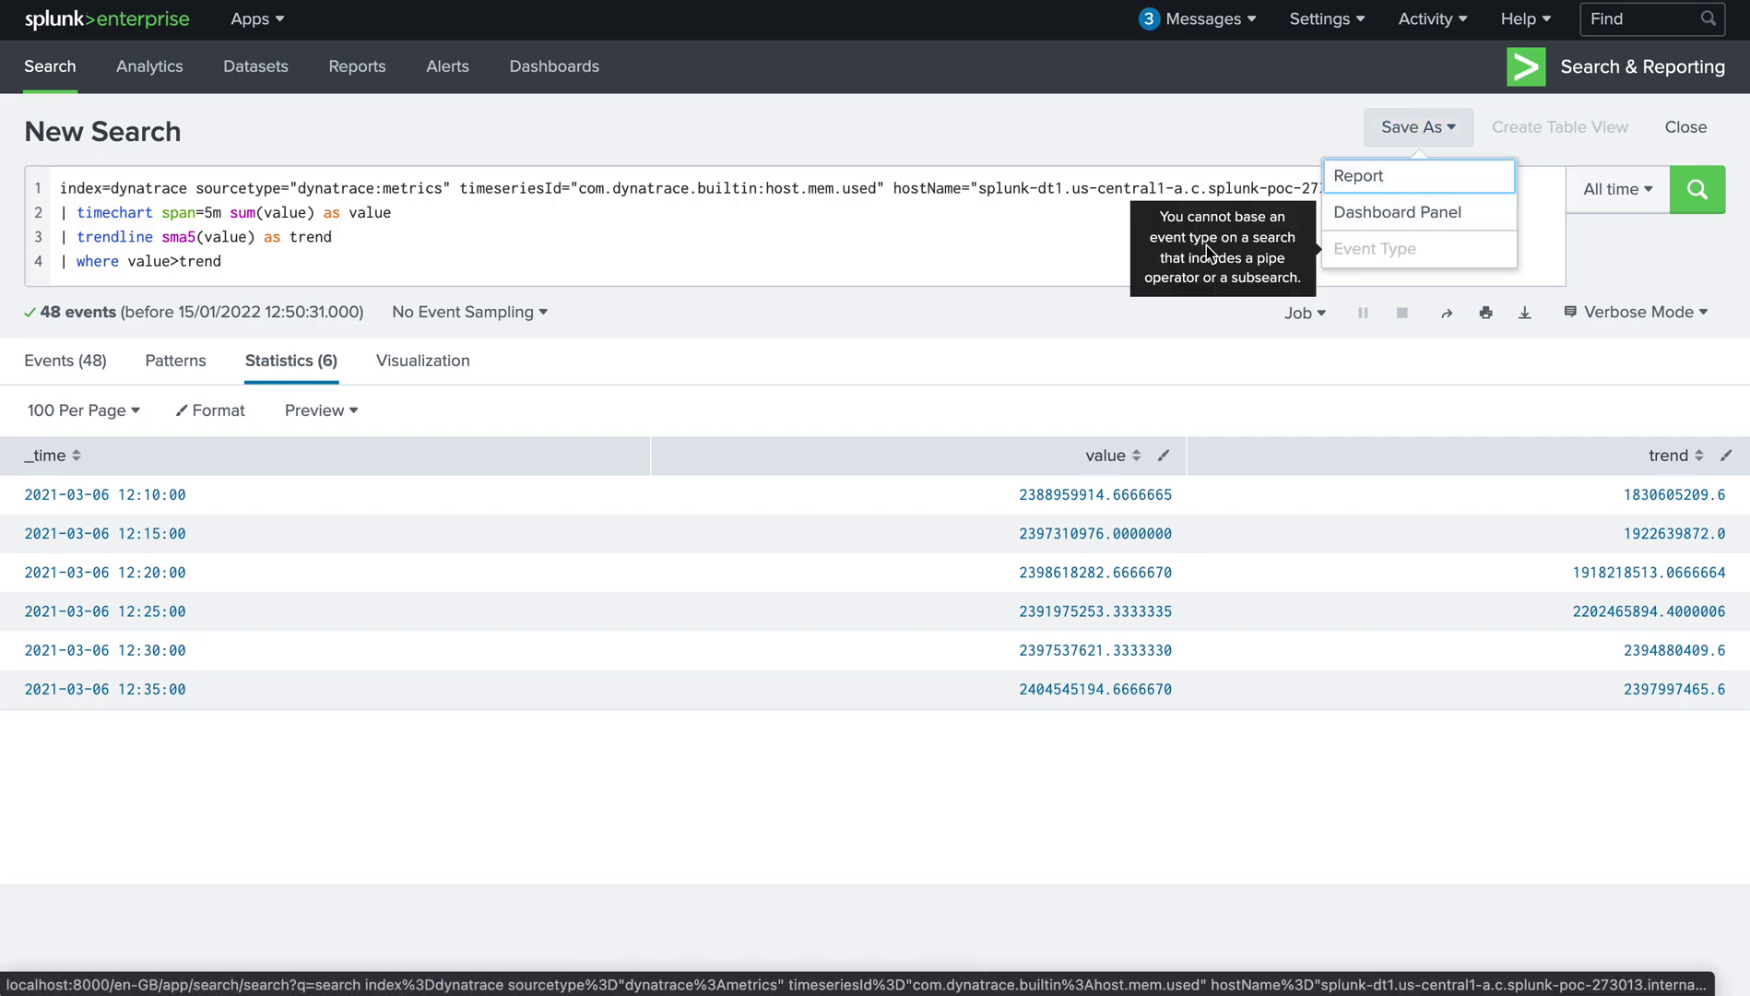
{"action": "left_click", "coordinate": [1008, 243]}
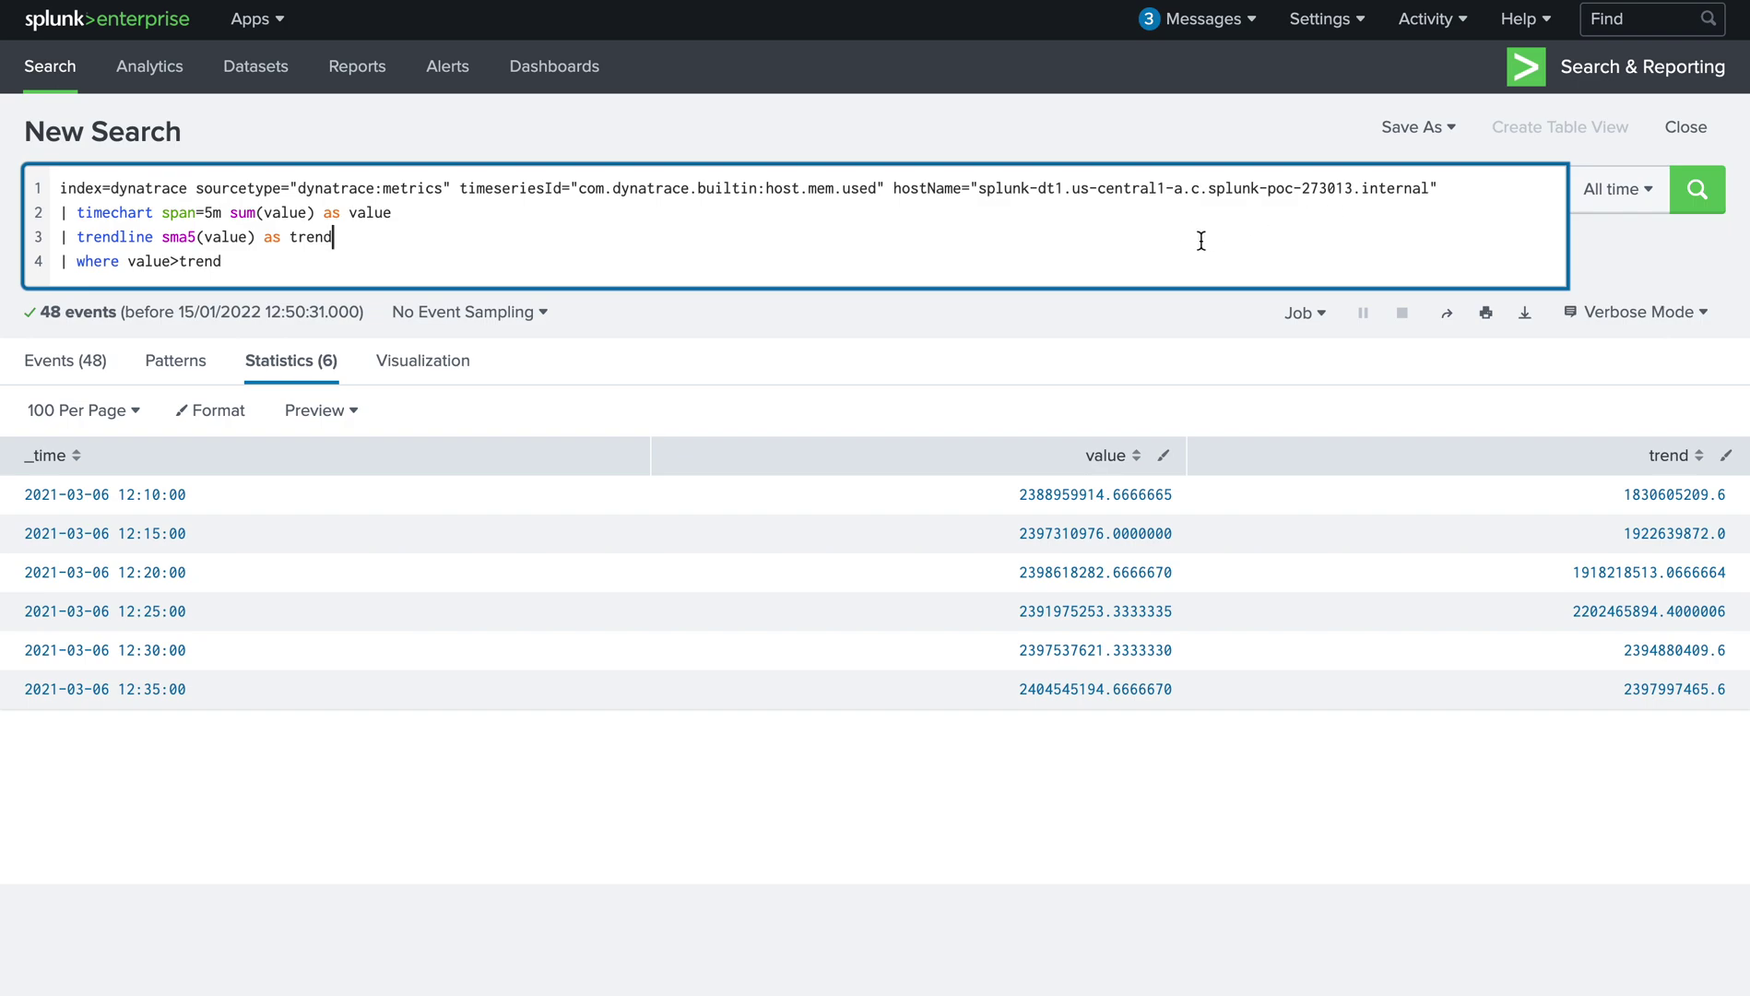
{"action": "left_click", "coordinate": [258, 267]}
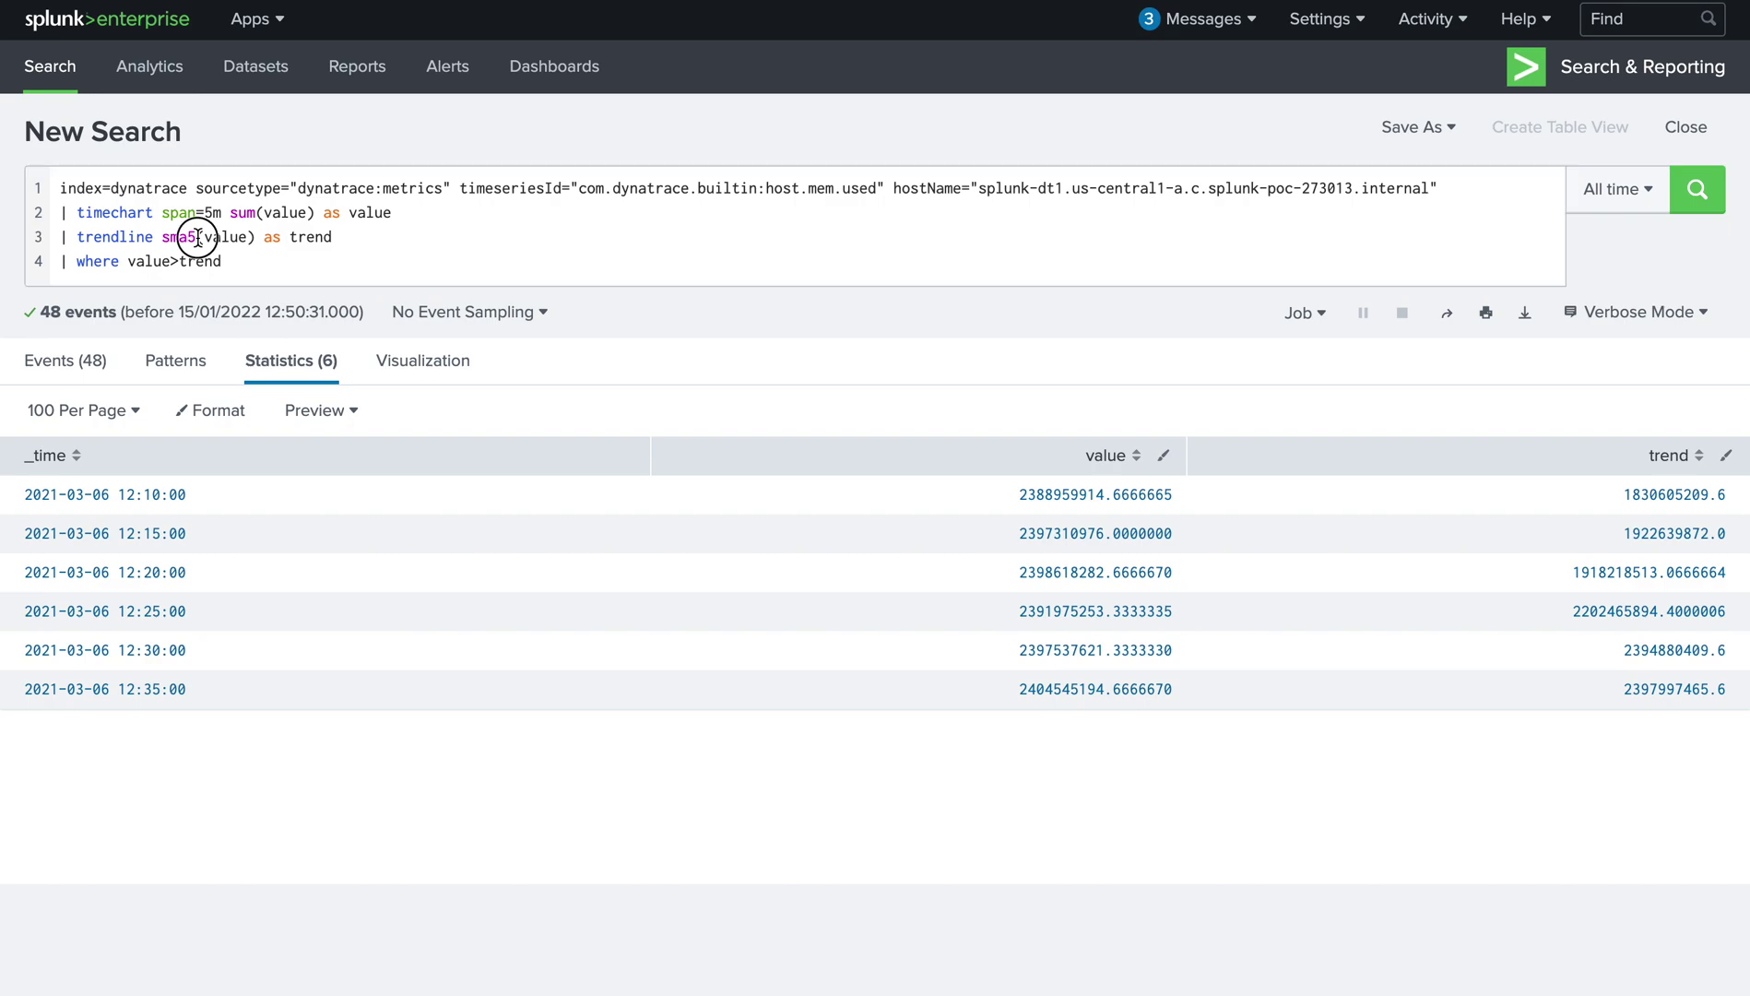
{"action": "left_click", "coordinate": [240, 264]}
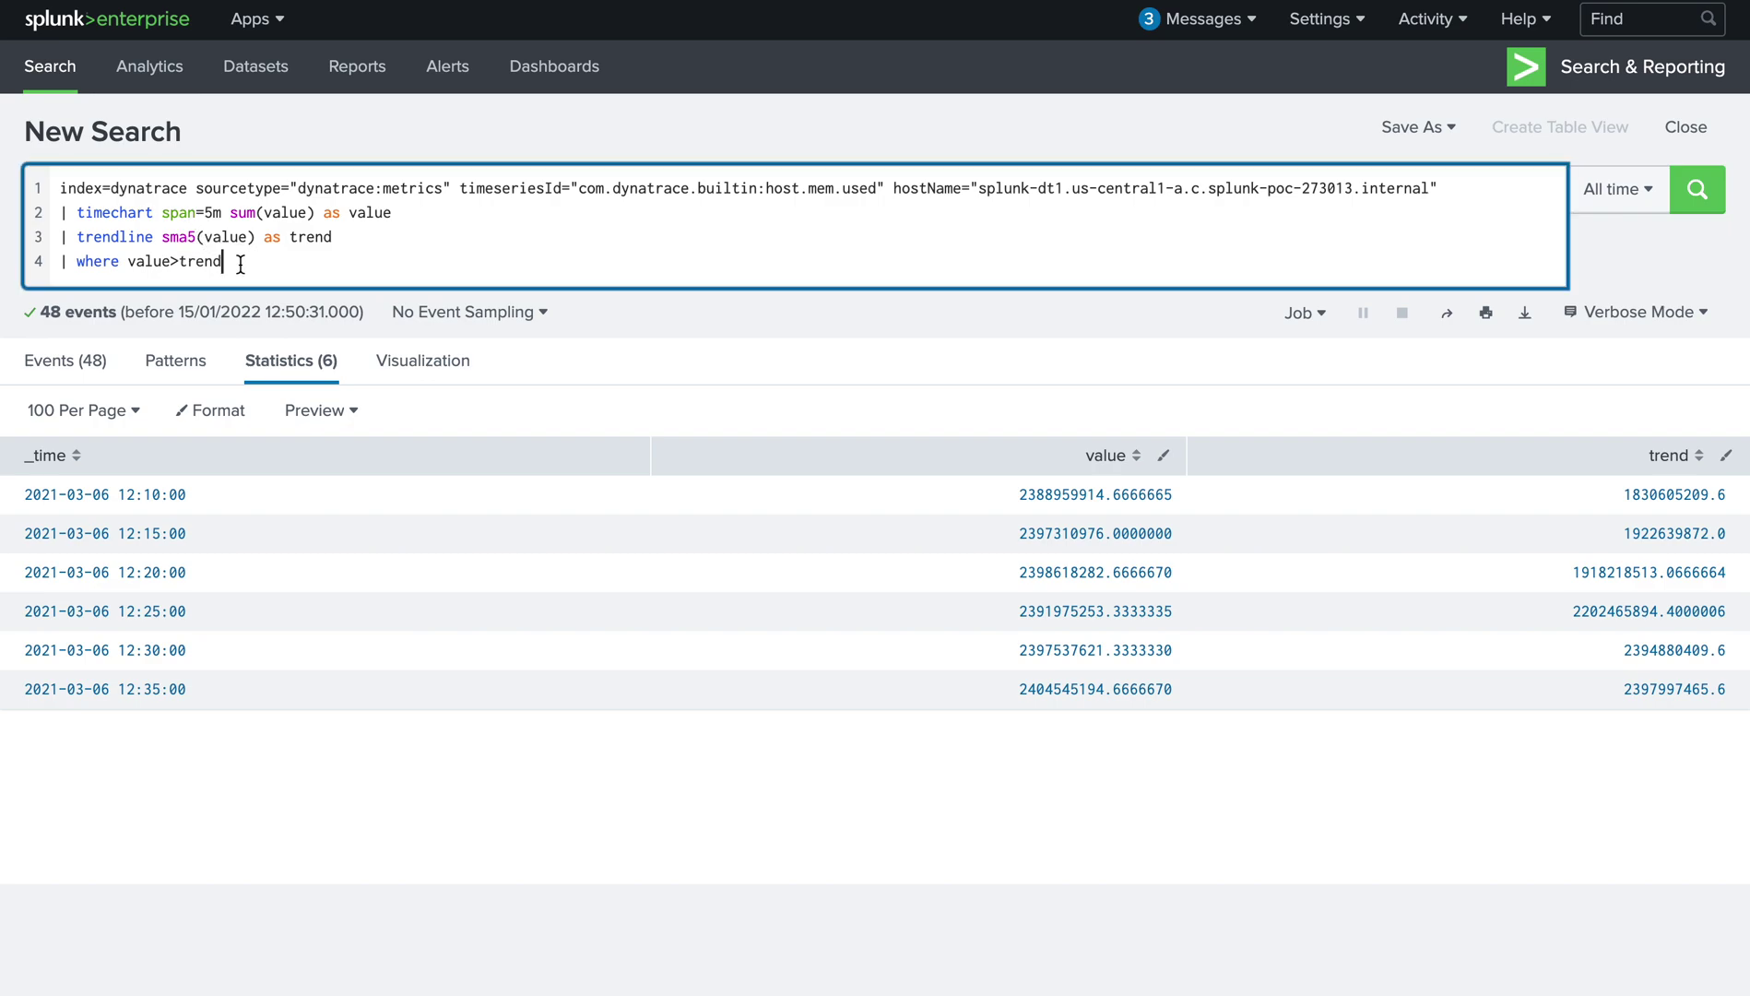
{"action": "left_click", "coordinate": [196, 237]}
{"action": "key", "text": "BackSpace"}
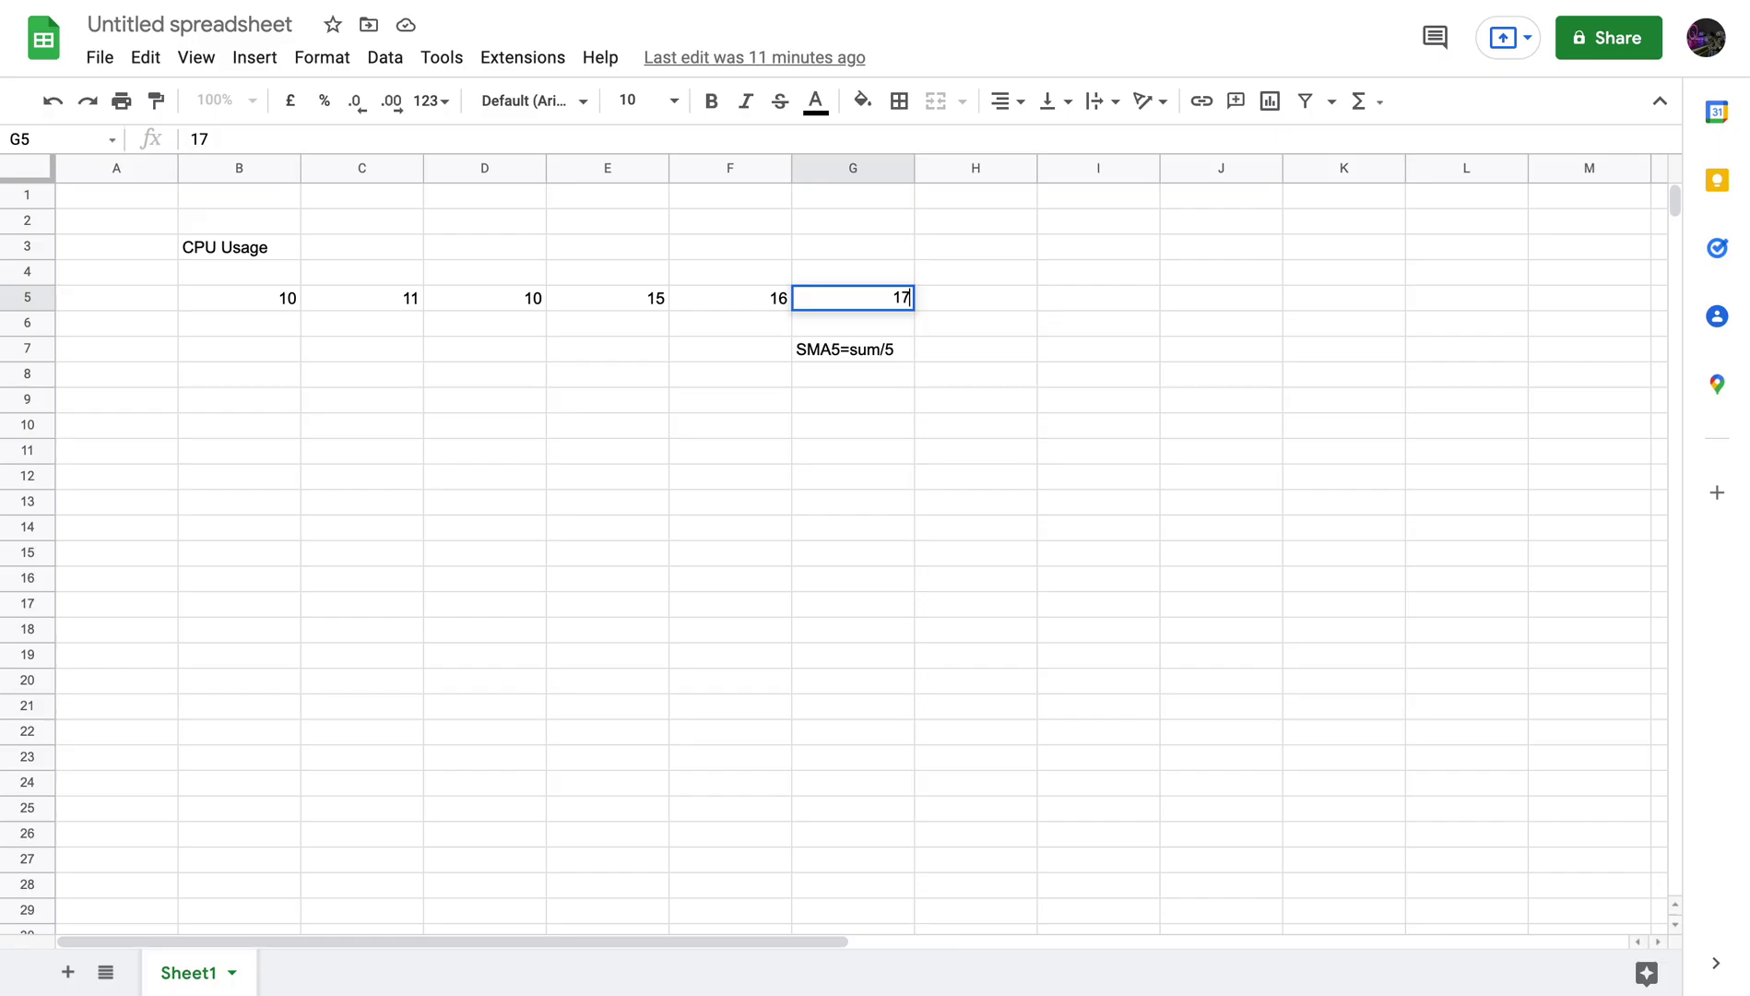
Step: Replace the CPU usage values in C5 to F5 with 20, 5, 30 and 2
{"action": "left_click", "coordinate": [253, 299]}
{"action": "left_click", "coordinate": [406, 300]}
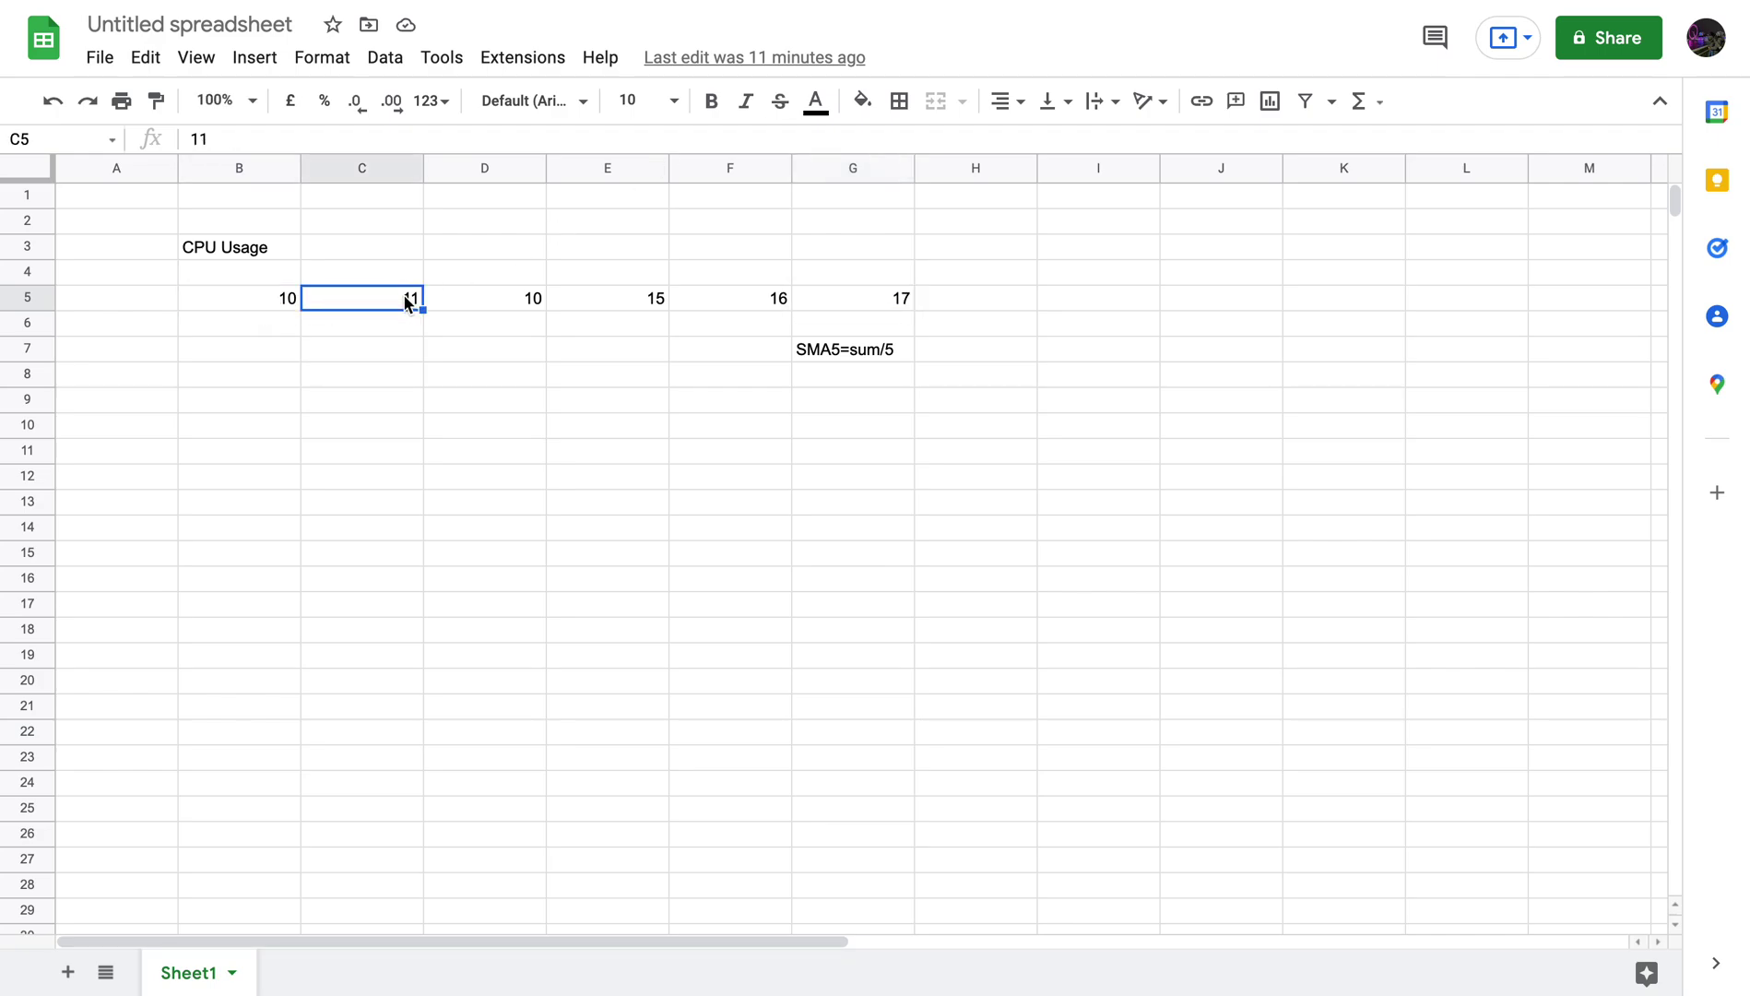
{"action": "type", "text": "20"}
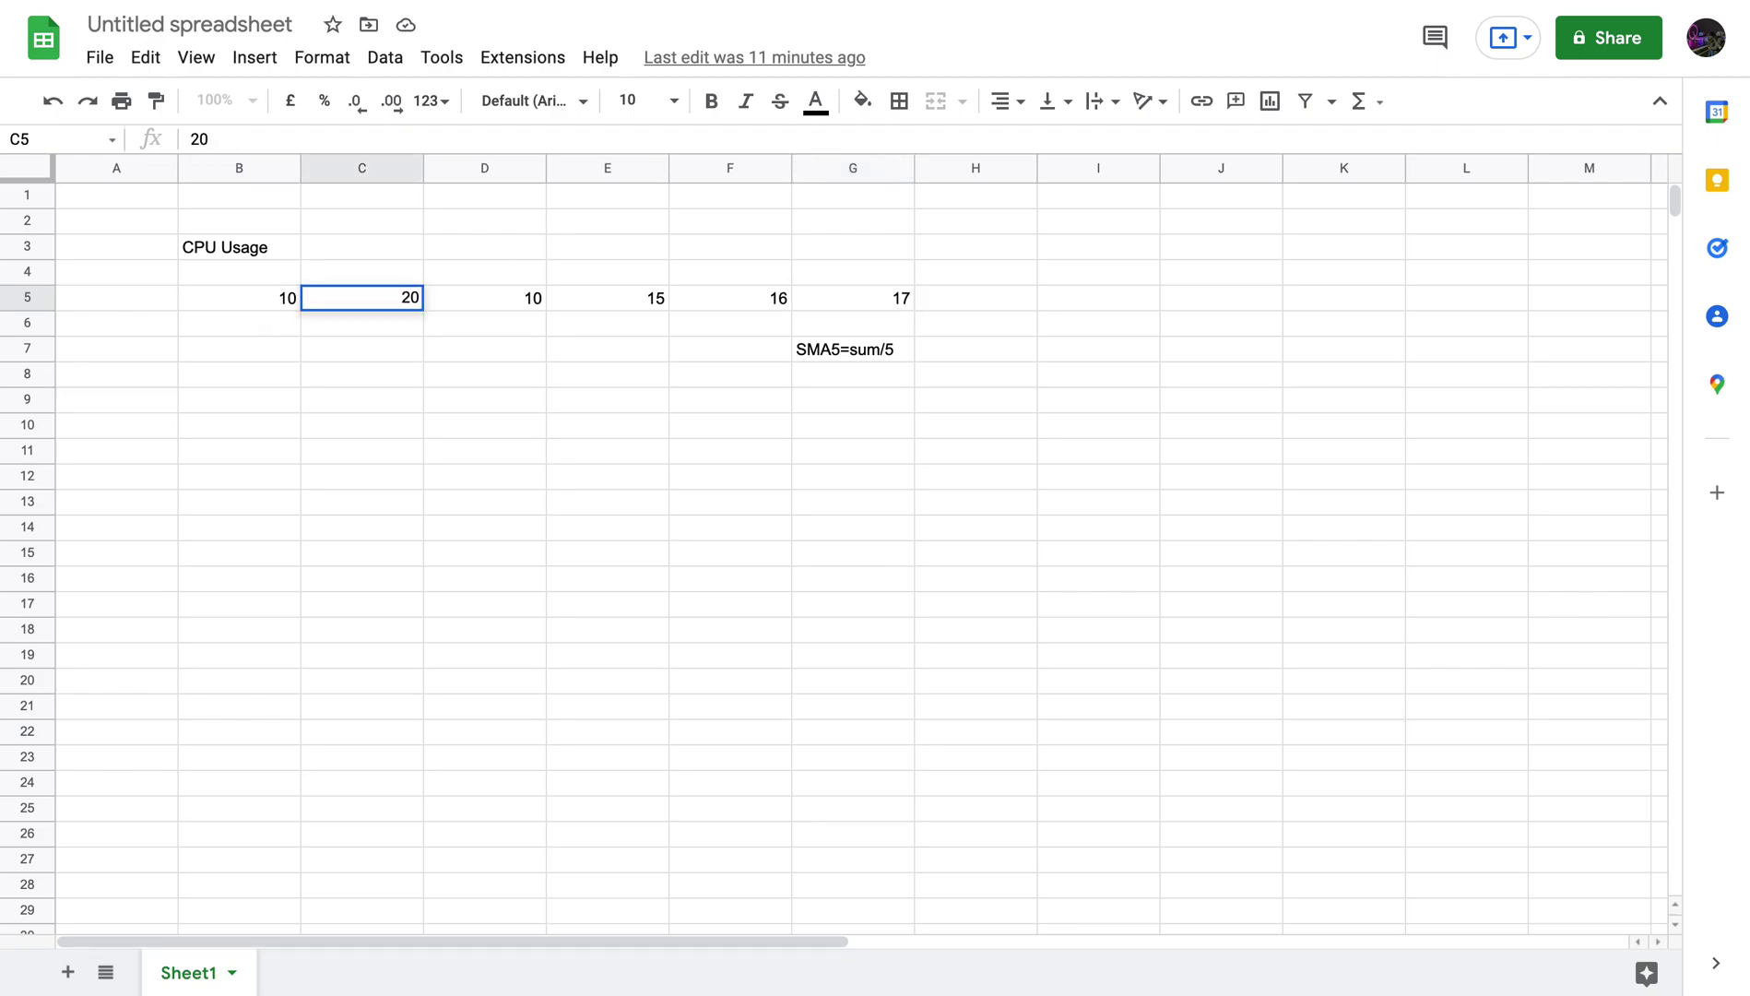
{"action": "key", "text": "Tab"}
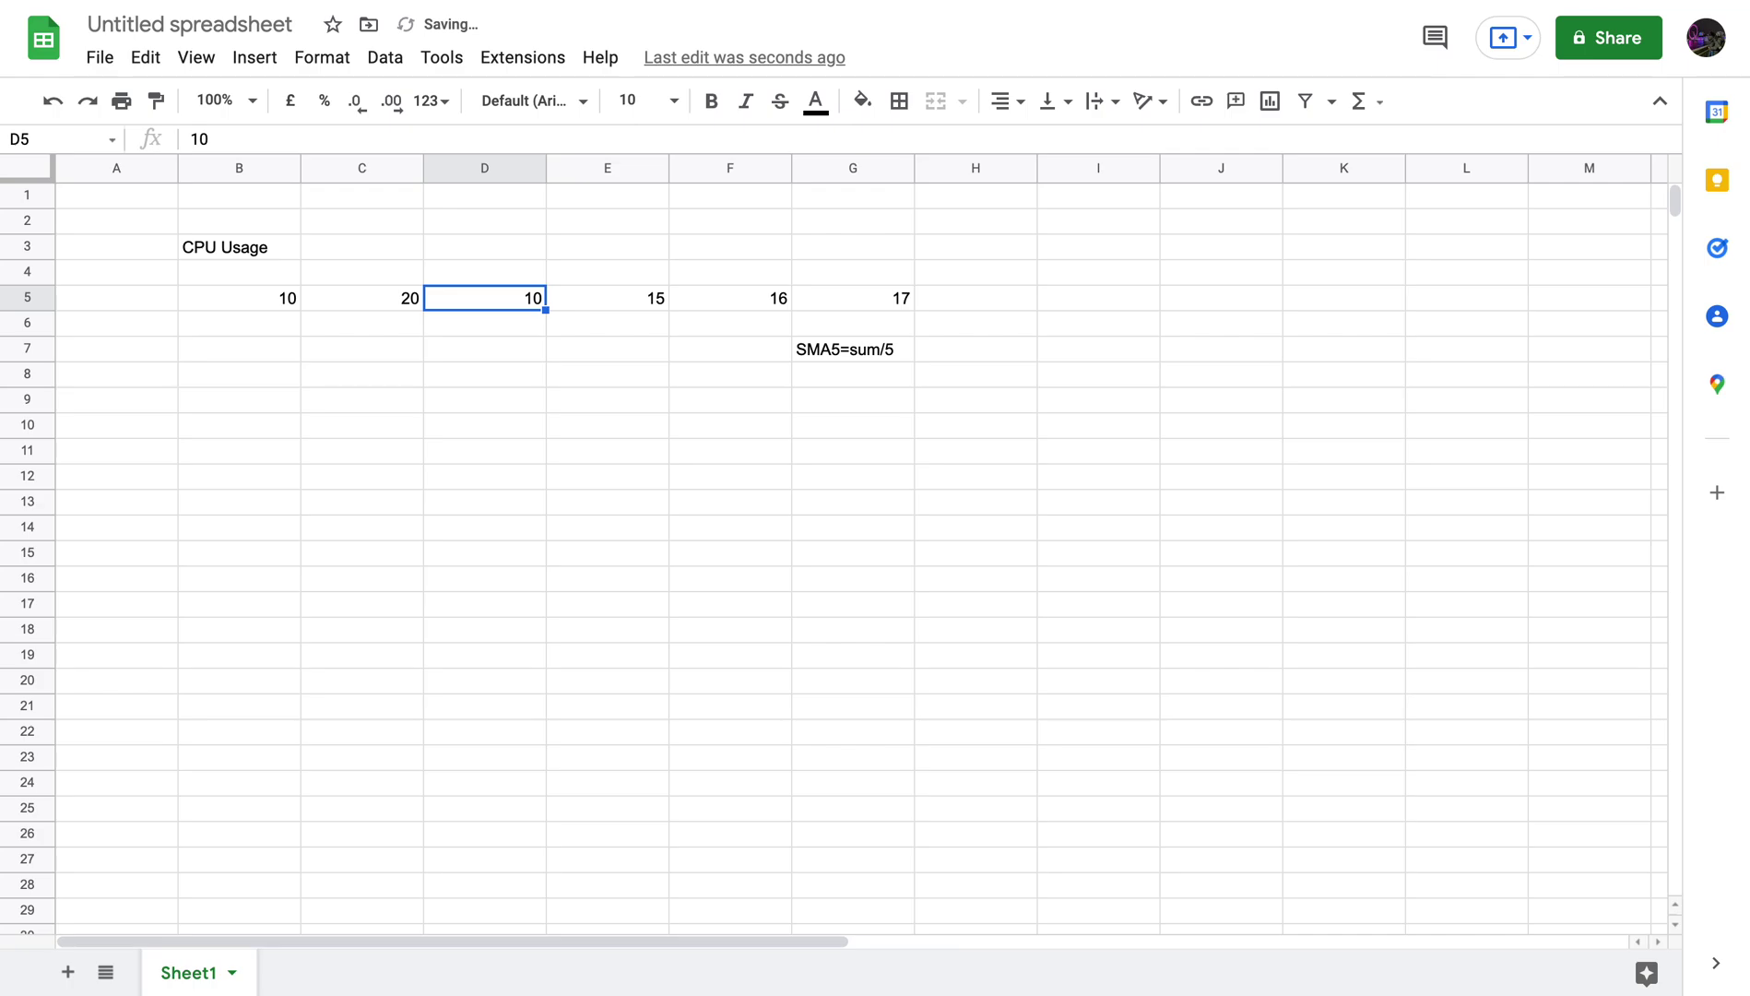
{"action": "type", "text": "5"}
{"action": "key", "text": "Tab"}
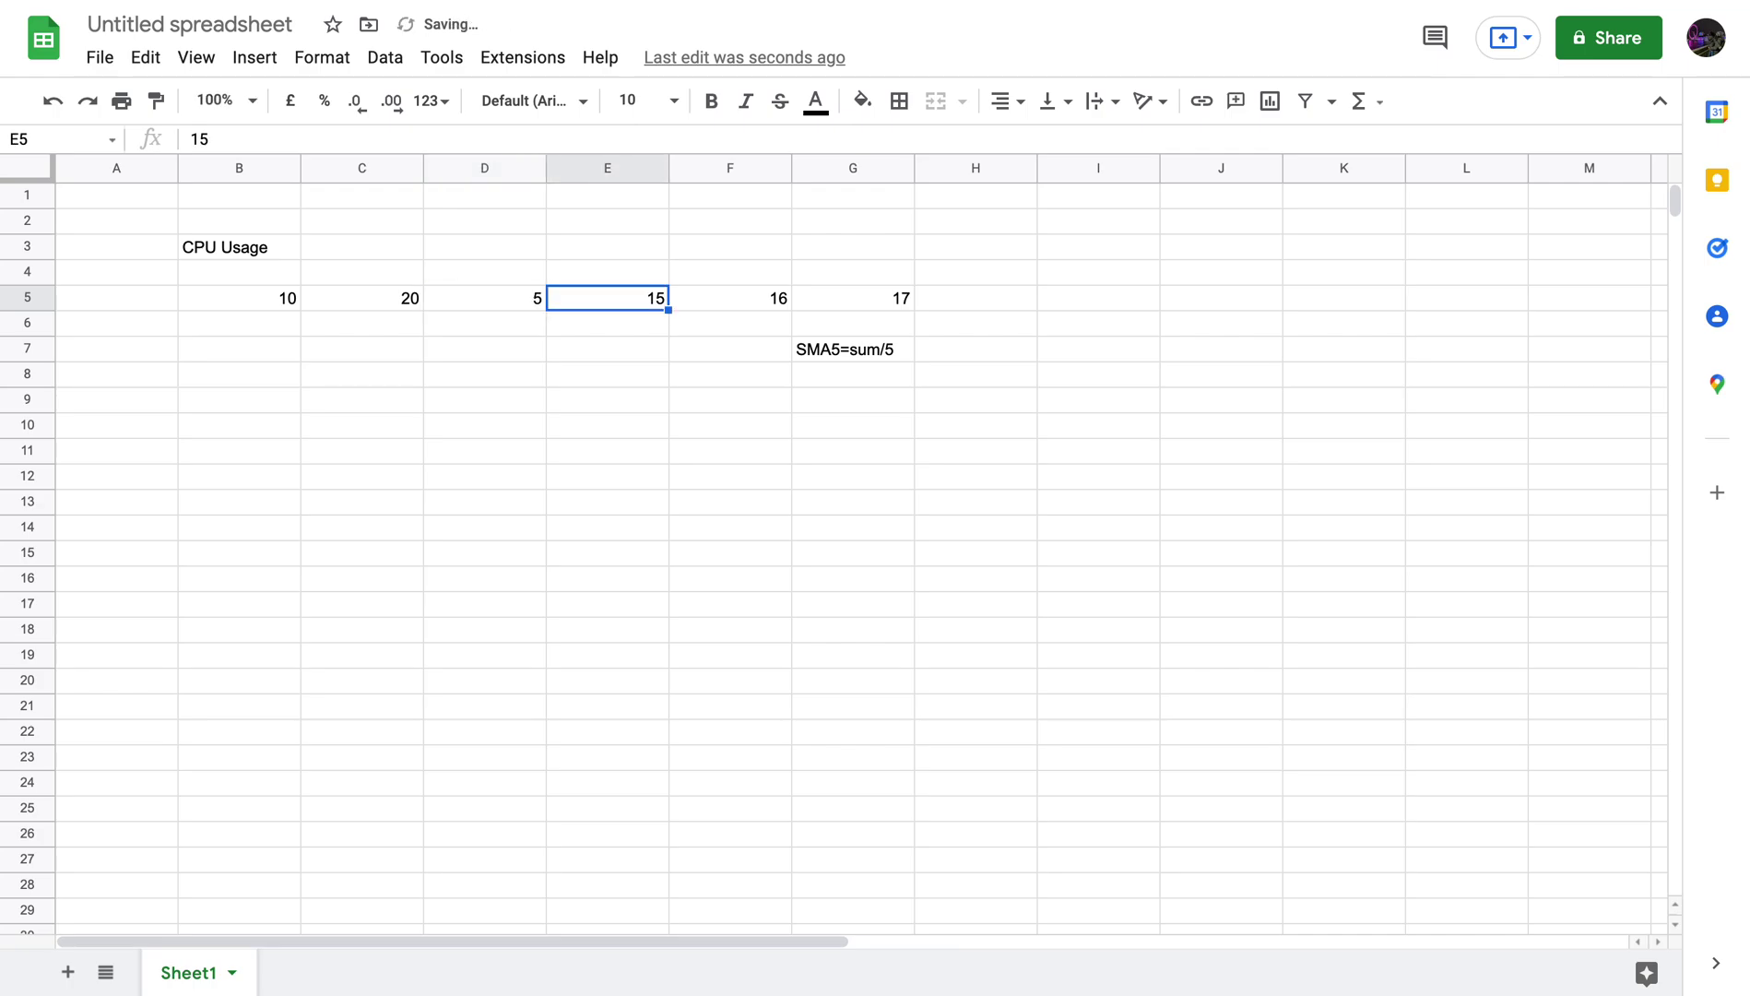
{"action": "type", "text": "30"}
{"action": "key", "text": "Tab"}
{"action": "type", "text": "2"}
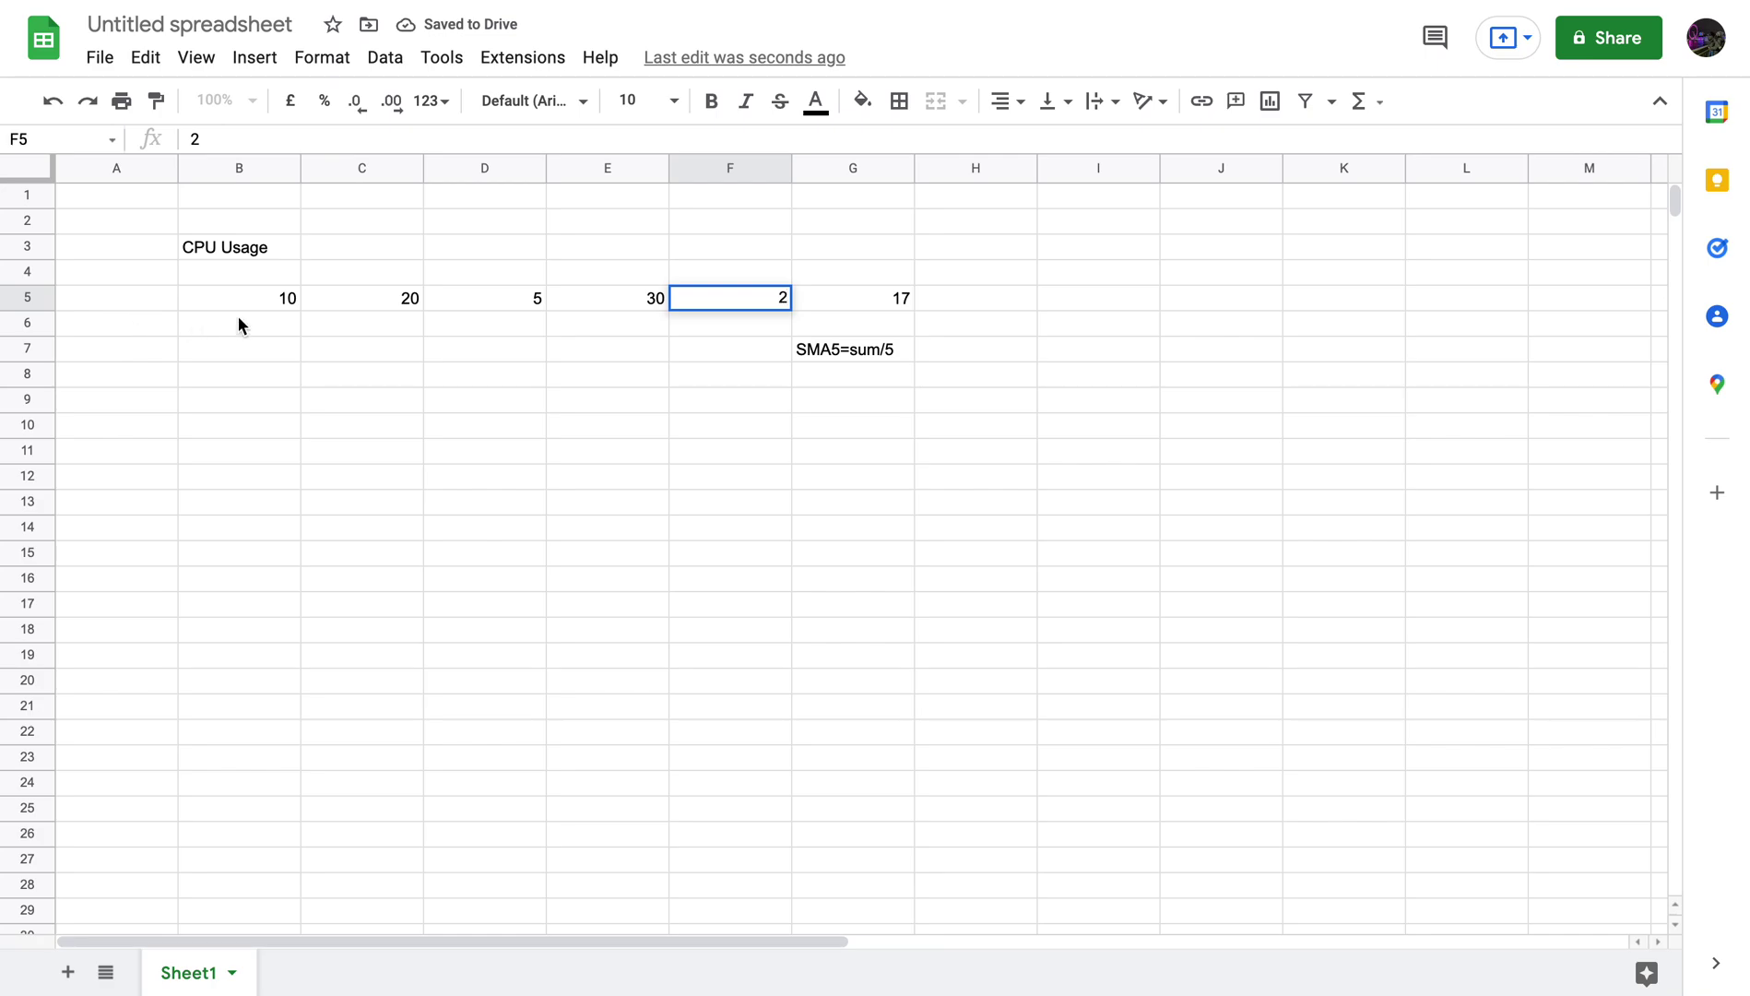
{"action": "left_click", "coordinate": [242, 307]}
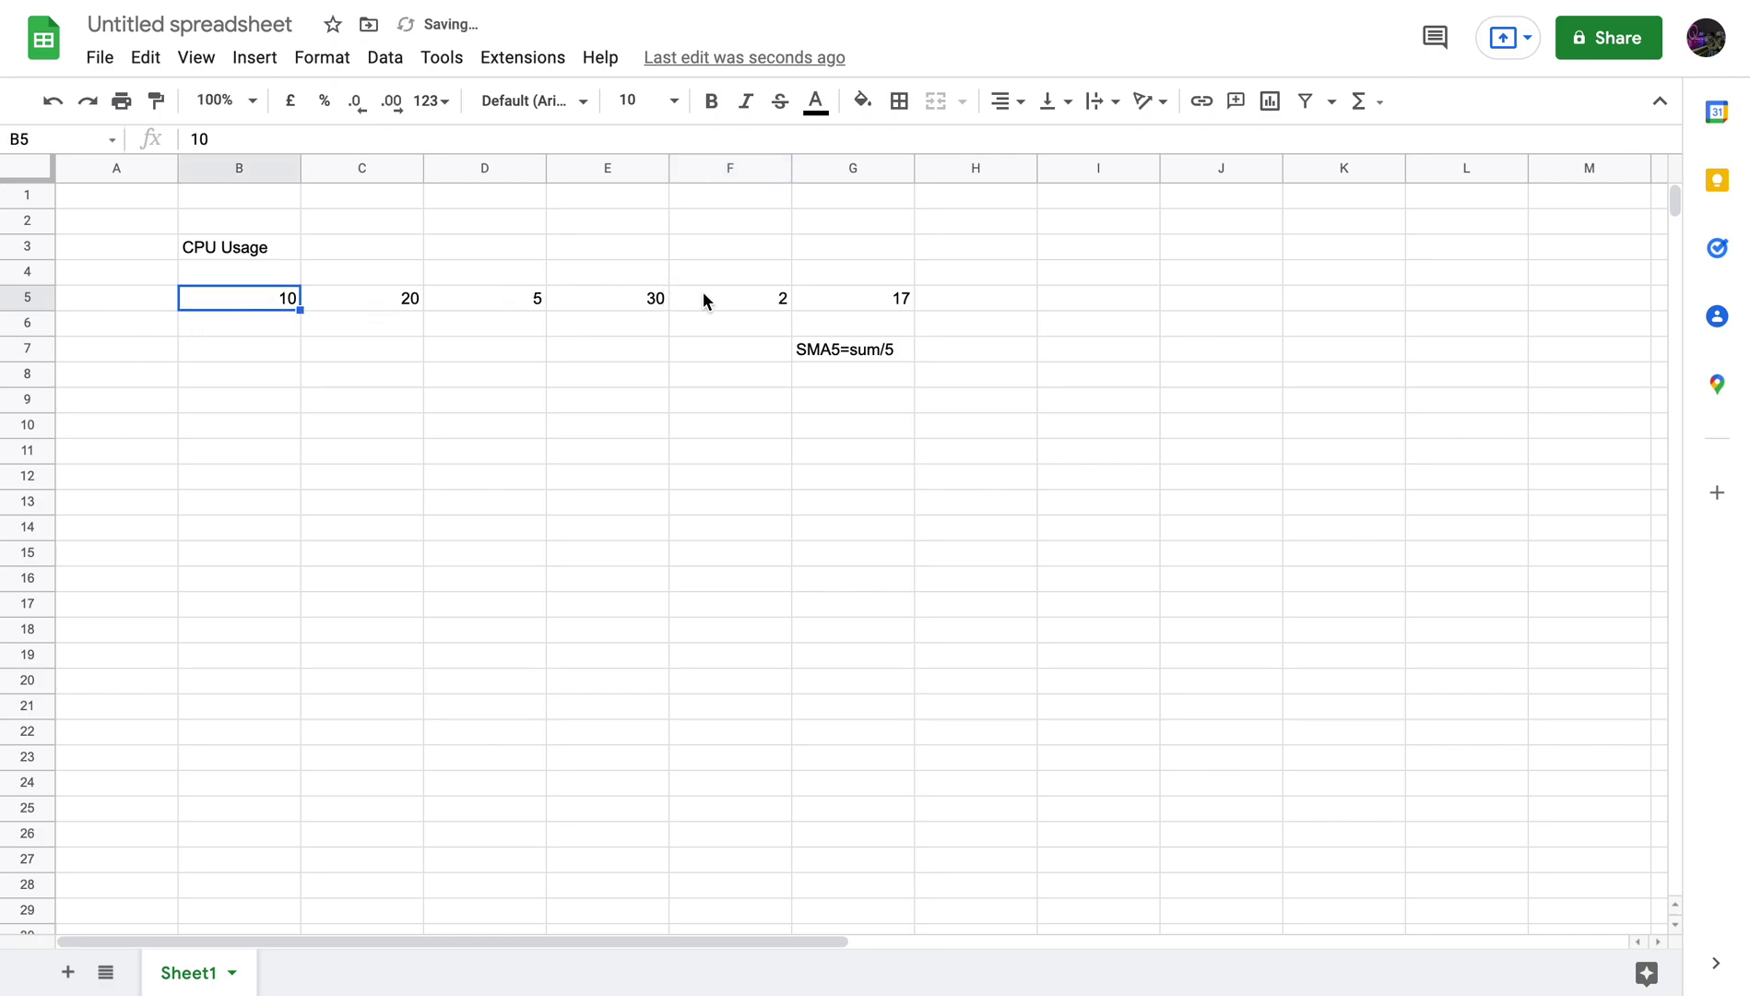
Step: Trace the fluctuating CPU usage values across row 5 from B5 to F5
{"action": "left_click", "coordinate": [699, 297]}
{"action": "left_click", "coordinate": [265, 295]}
{"action": "left_click", "coordinate": [1233, 300]}
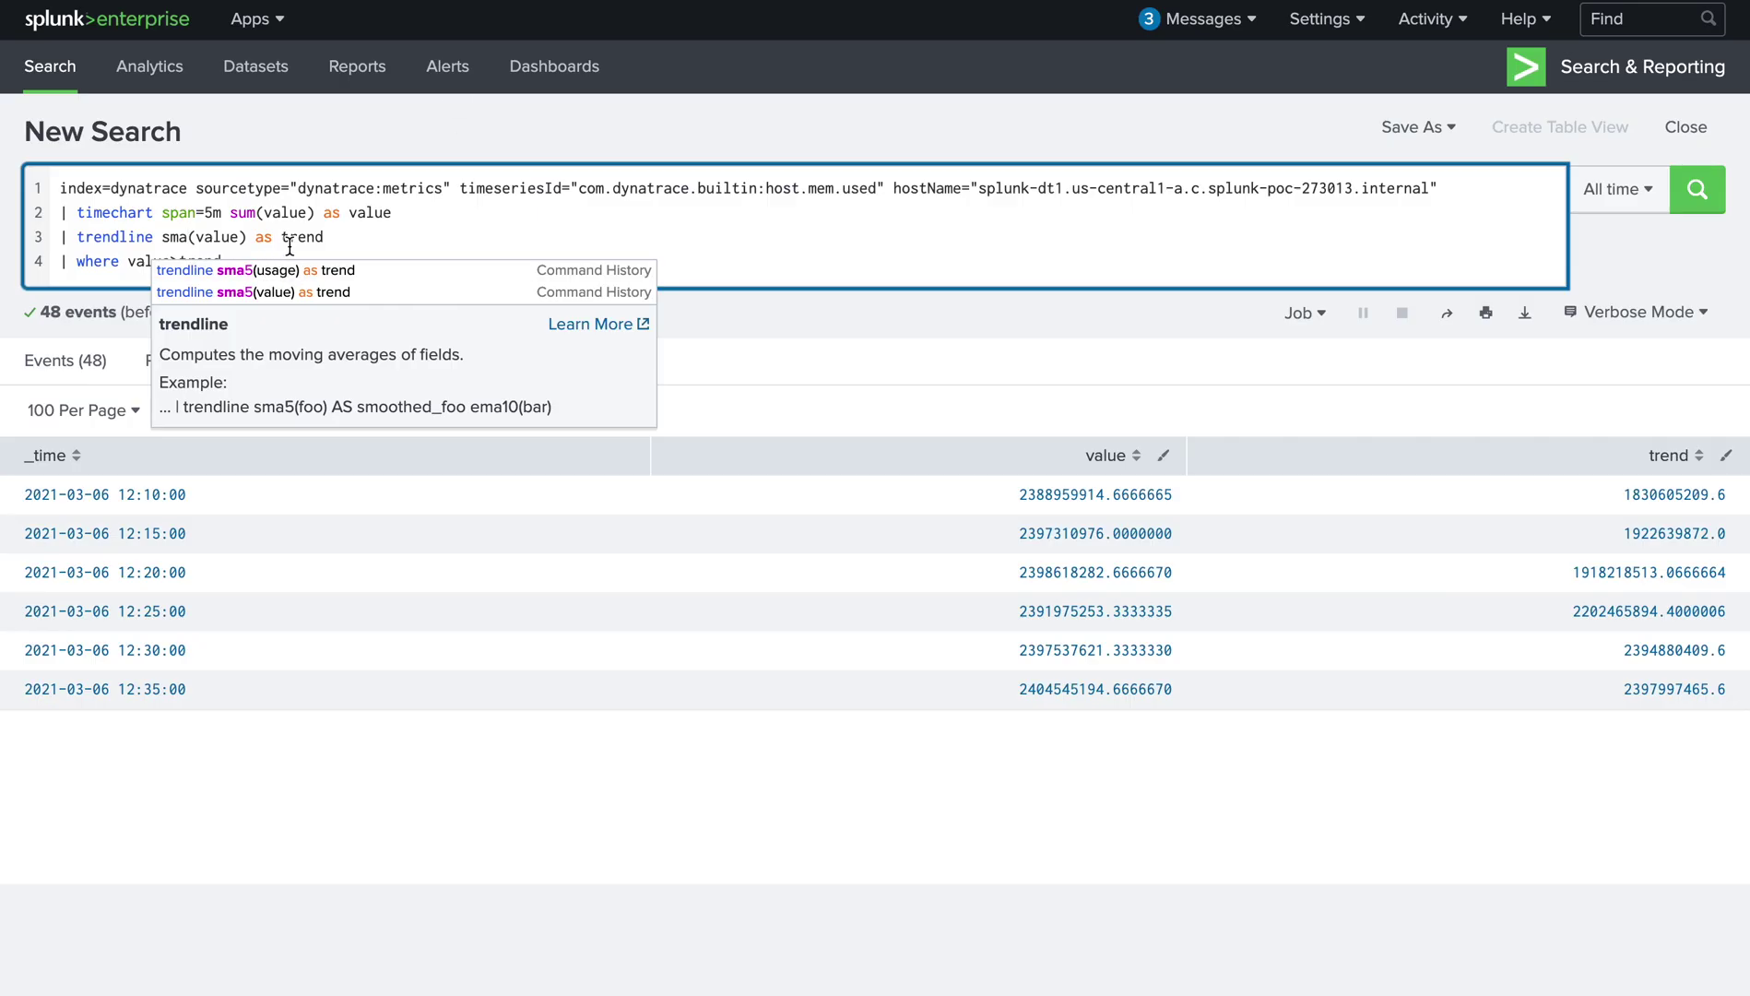
Step: Switch to Splunk's trendline documentation and examine how its description distinguishes the SMA, WMA and EMA moving averages
{"action": "left_click", "coordinate": [339, 236]}
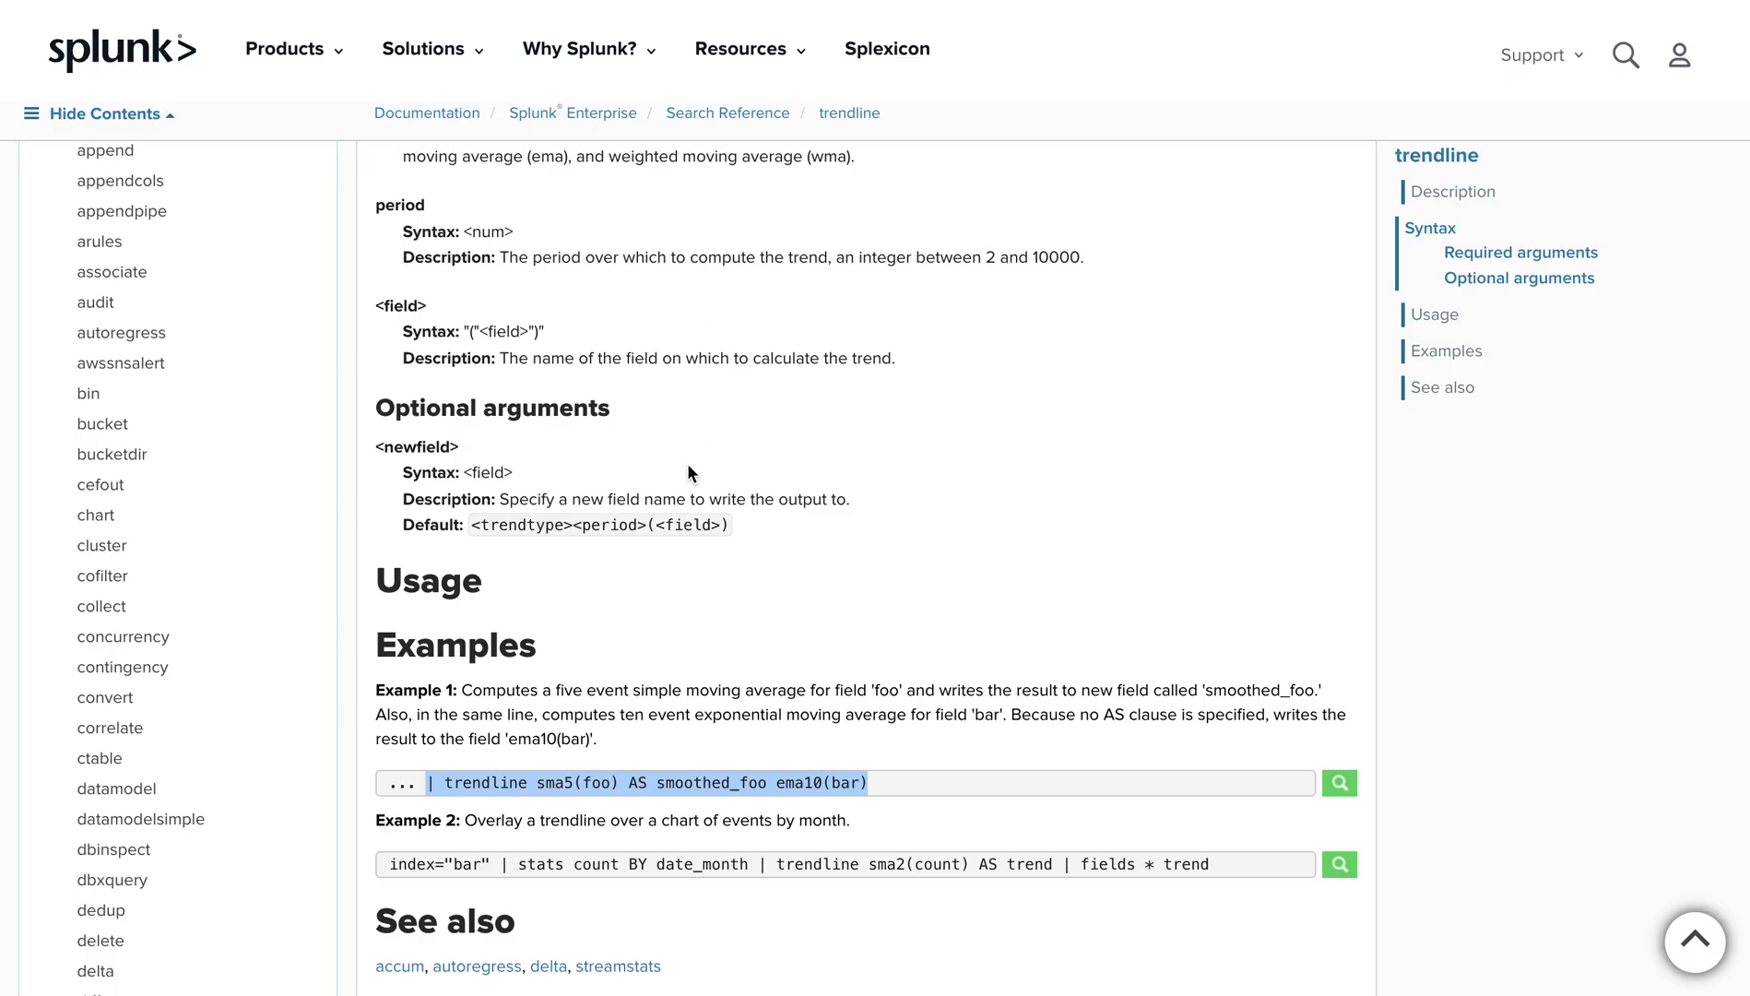
{"action": "scroll", "coordinate": [750, 549], "scroll_direction": "up", "scroll_amount": 15}
{"action": "scroll", "coordinate": [749, 549], "scroll_direction": "down", "scroll_amount": 1}
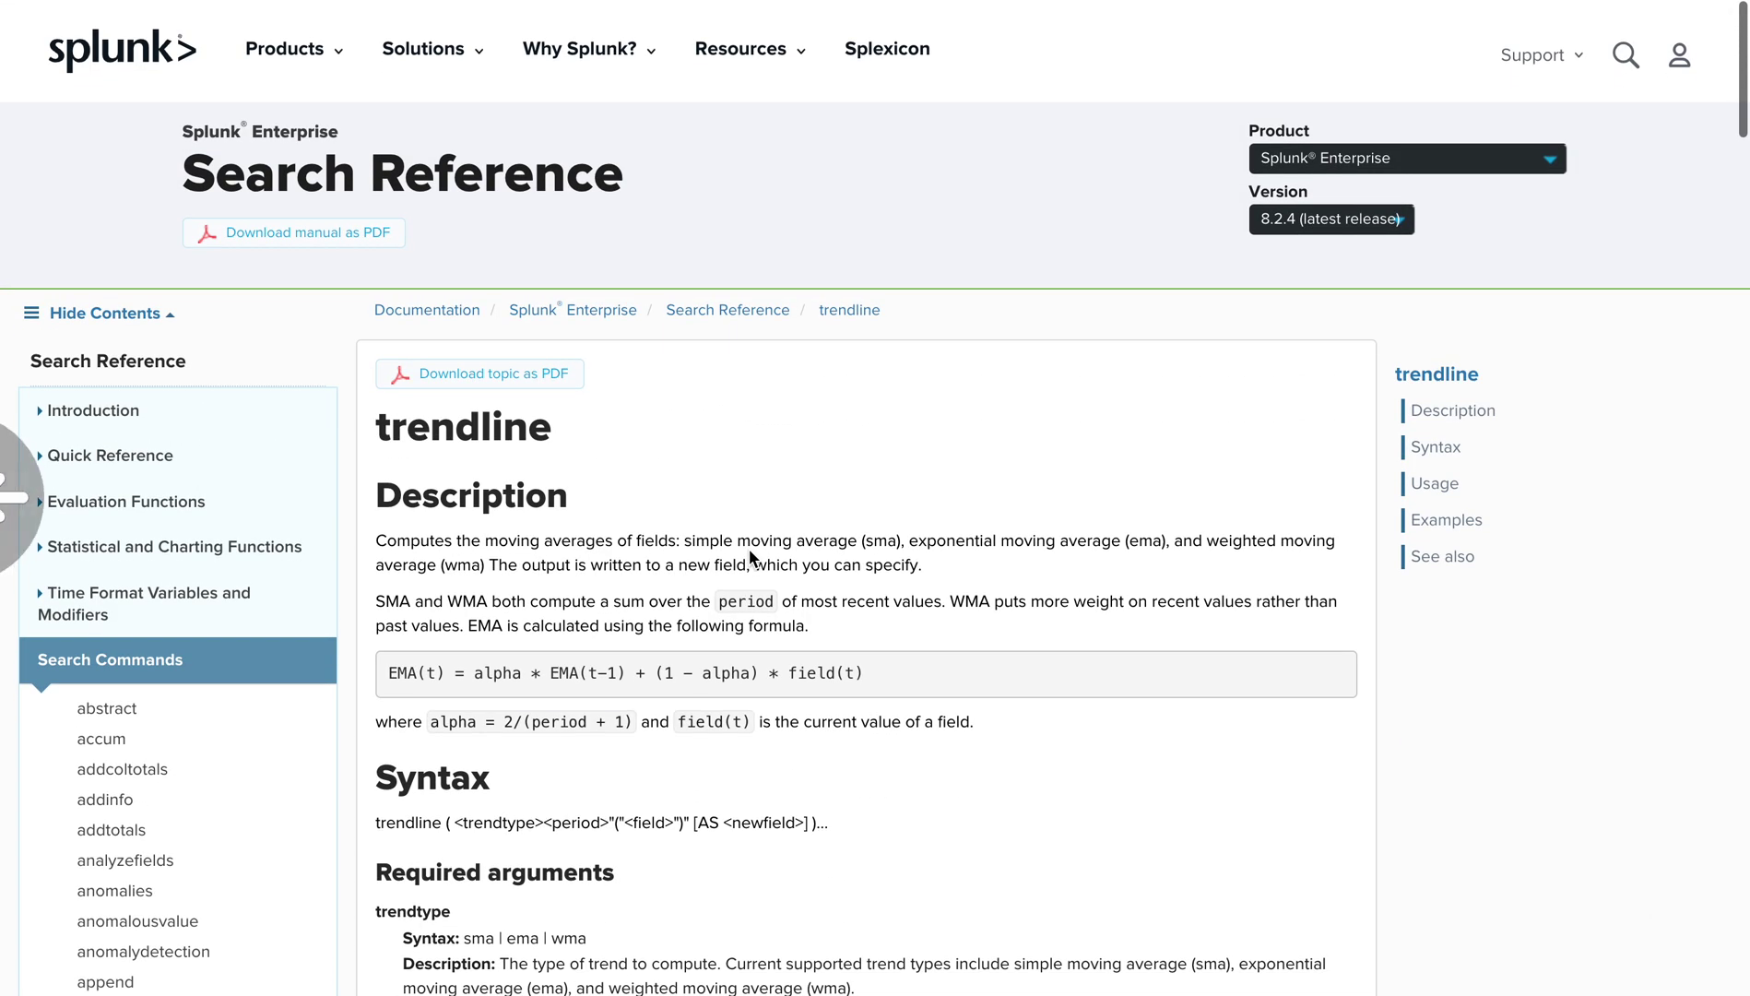
{"action": "scroll", "coordinate": [749, 549], "scroll_direction": "left", "scroll_amount": 3}
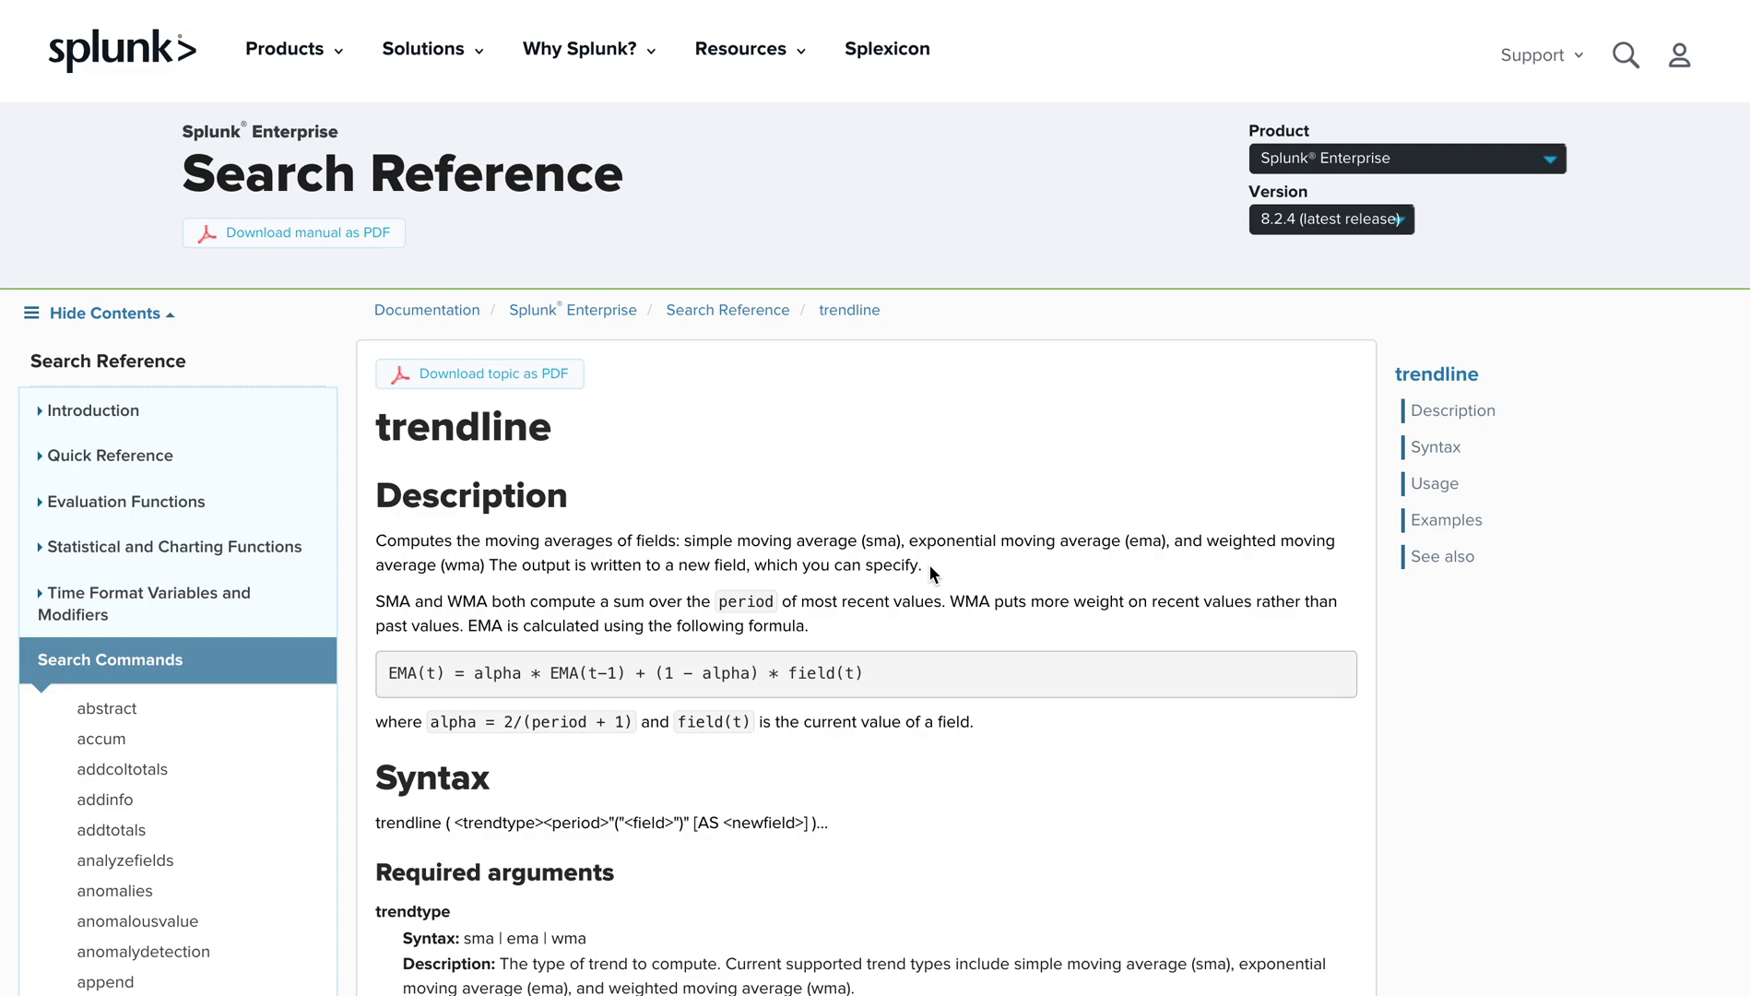
{"action": "scroll", "coordinate": [614, 734], "scroll_direction": "down", "scroll_amount": 1}
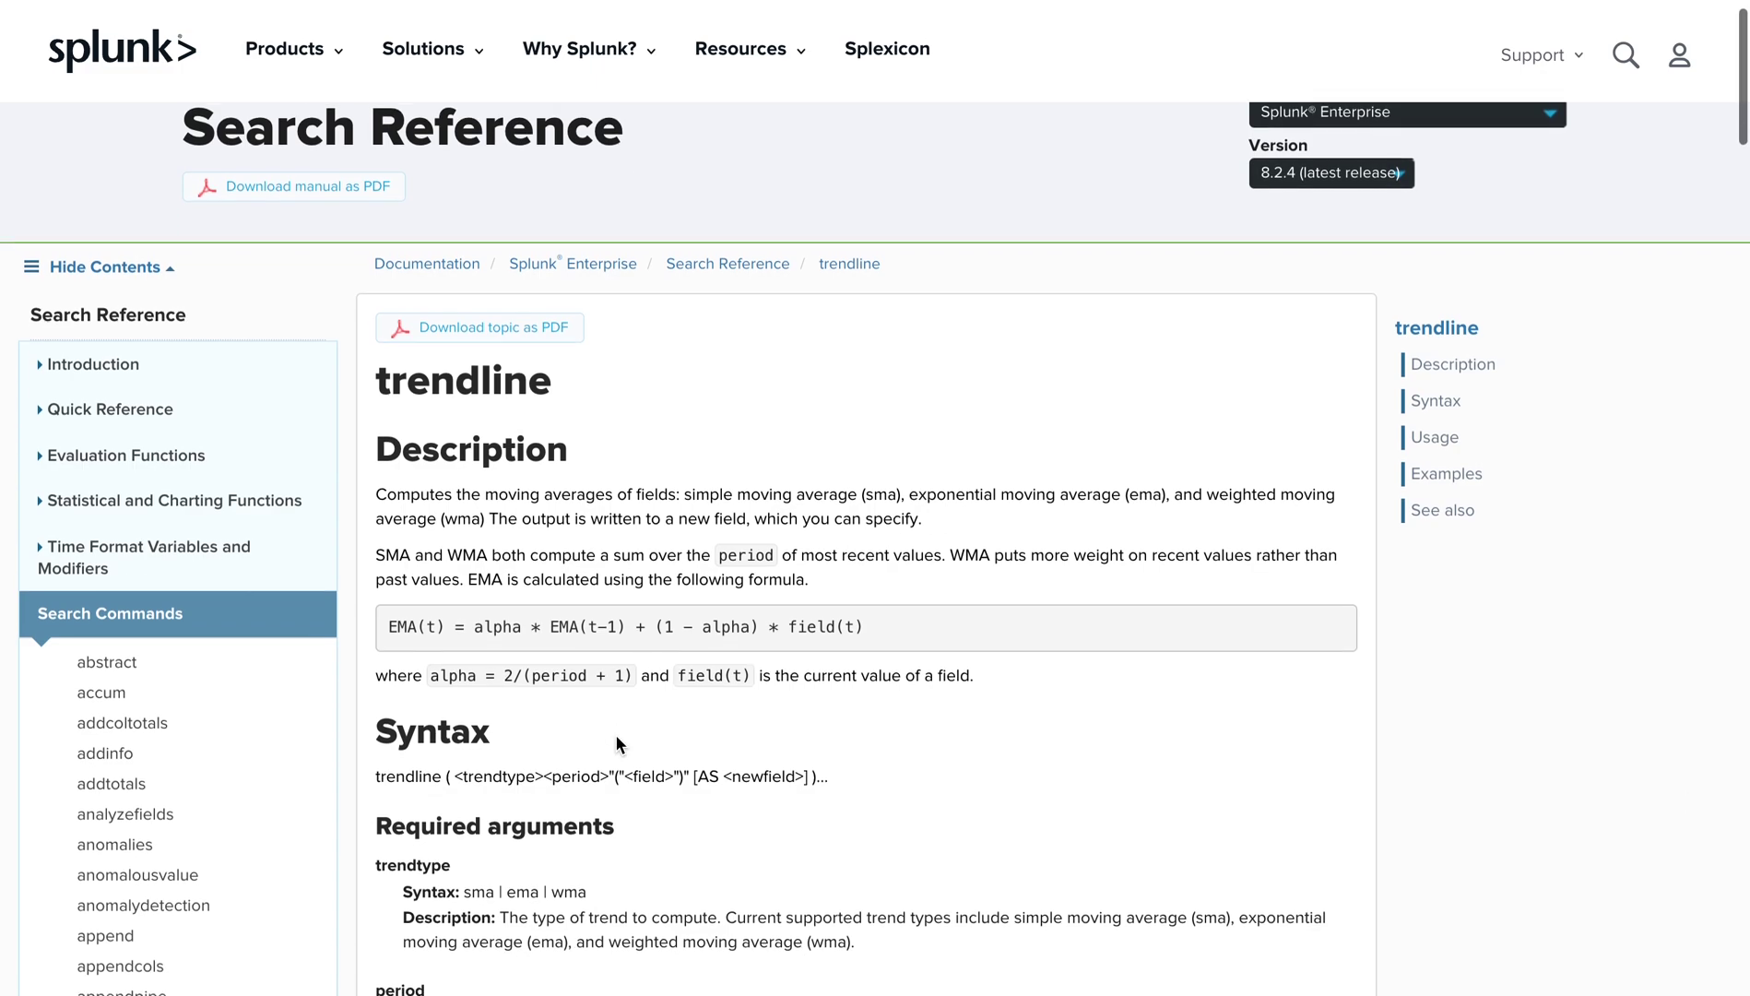
{"action": "double_click", "coordinate": [473, 528]}
{"action": "left_click_drag", "start_coordinate": [376, 527], "coordinate": [405, 533]}
{"action": "double_click", "coordinate": [473, 527]}
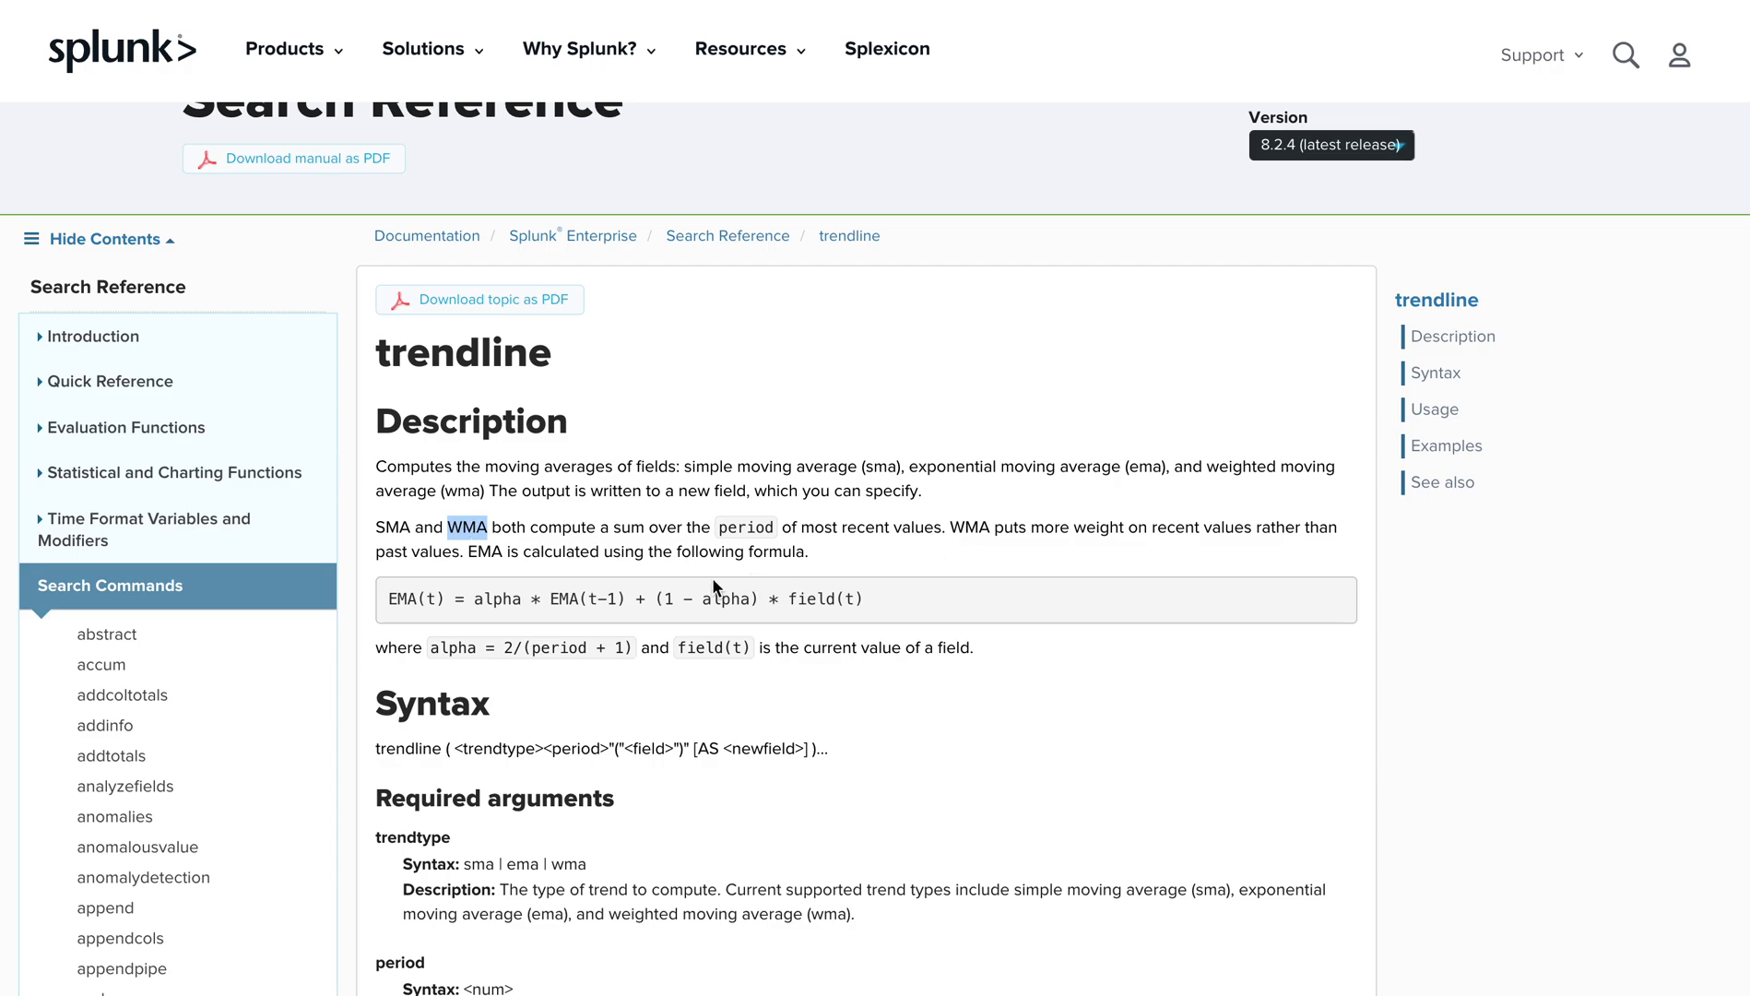
{"action": "left_click", "coordinate": [488, 546]}
{"action": "double_click", "coordinate": [488, 546]}
{"action": "scroll", "coordinate": [612, 741], "scroll_direction": "down", "scroll_amount": 3}
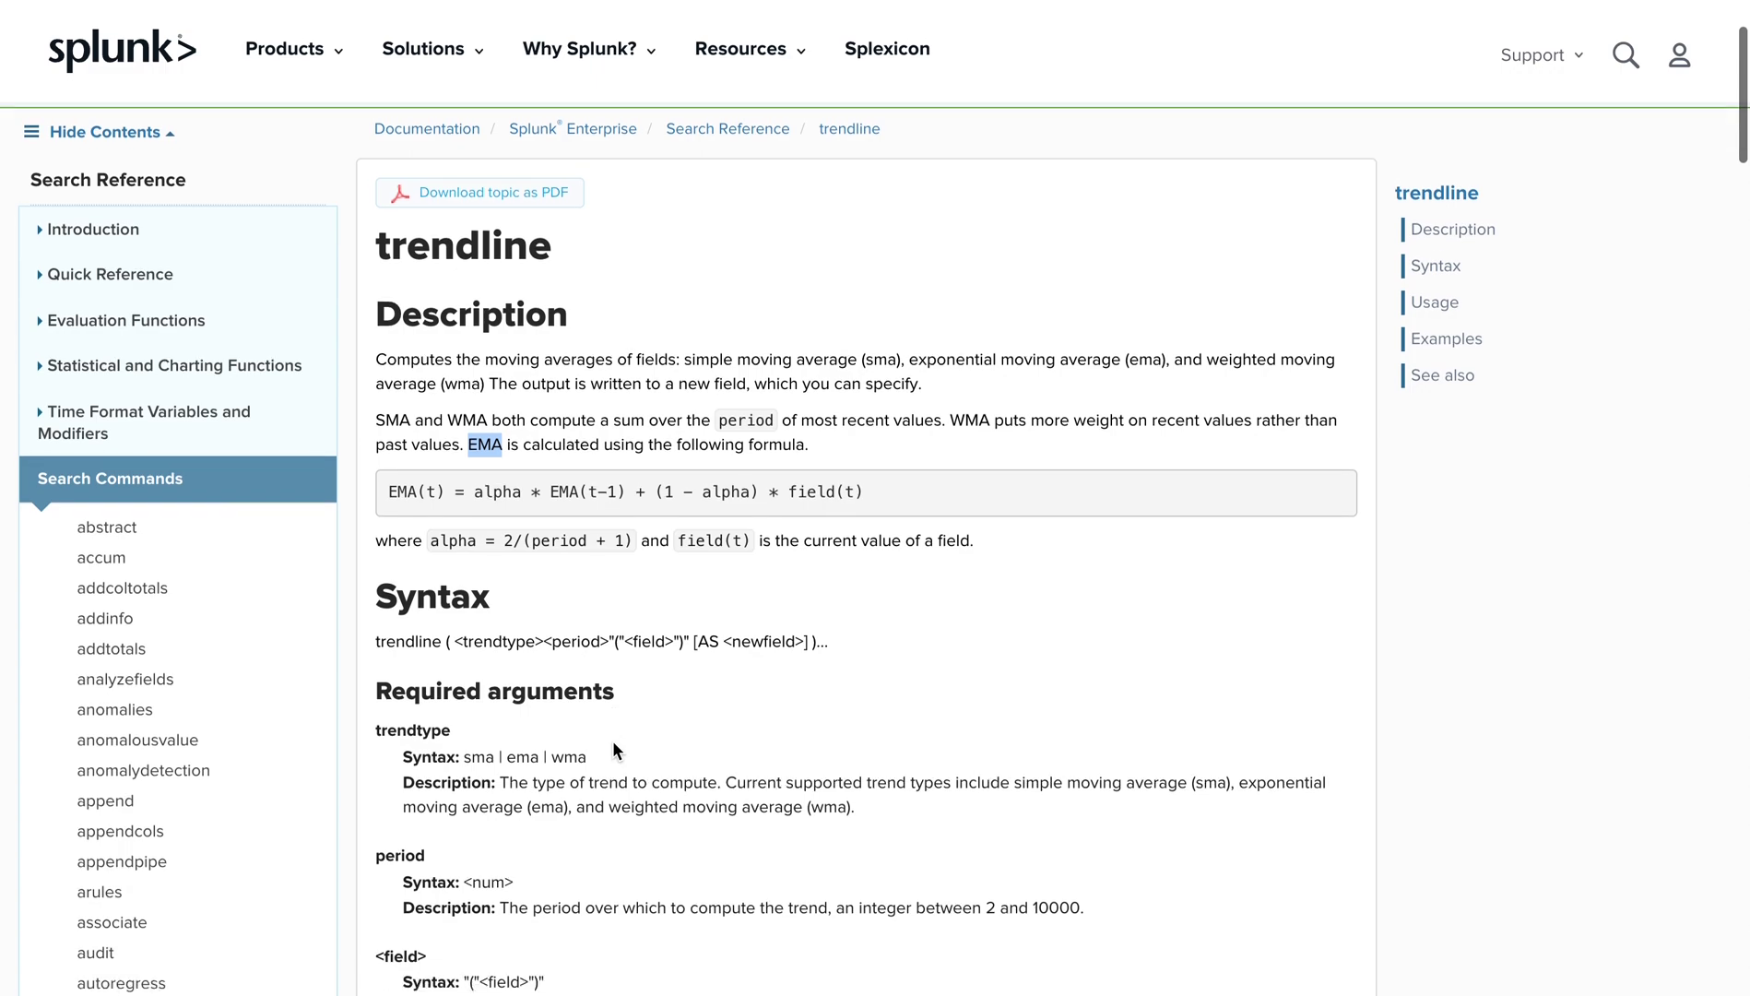
Step: Examine the trendline command's syntax, focusing on the trendtype and period arguments and their descriptions
{"action": "double_click", "coordinate": [411, 451]}
{"action": "left_click", "coordinate": [503, 458]}
{"action": "double_click", "coordinate": [497, 452]}
{"action": "double_click", "coordinate": [417, 451]}
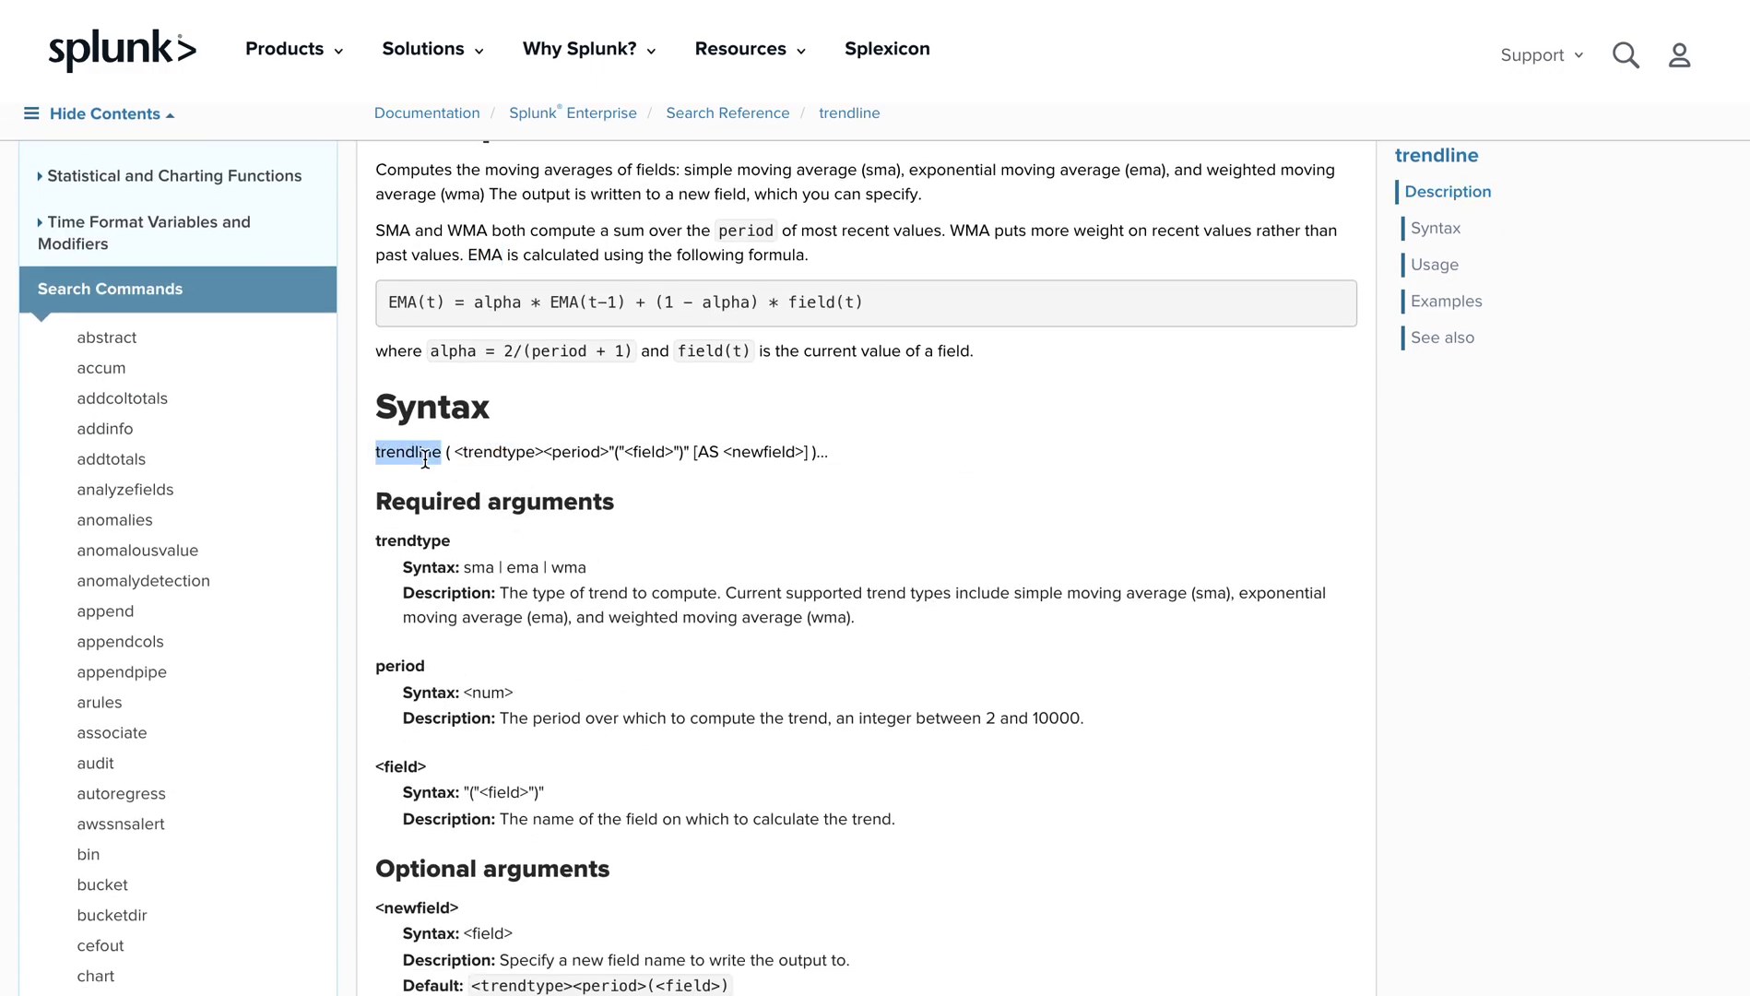
{"action": "double_click", "coordinate": [502, 452]}
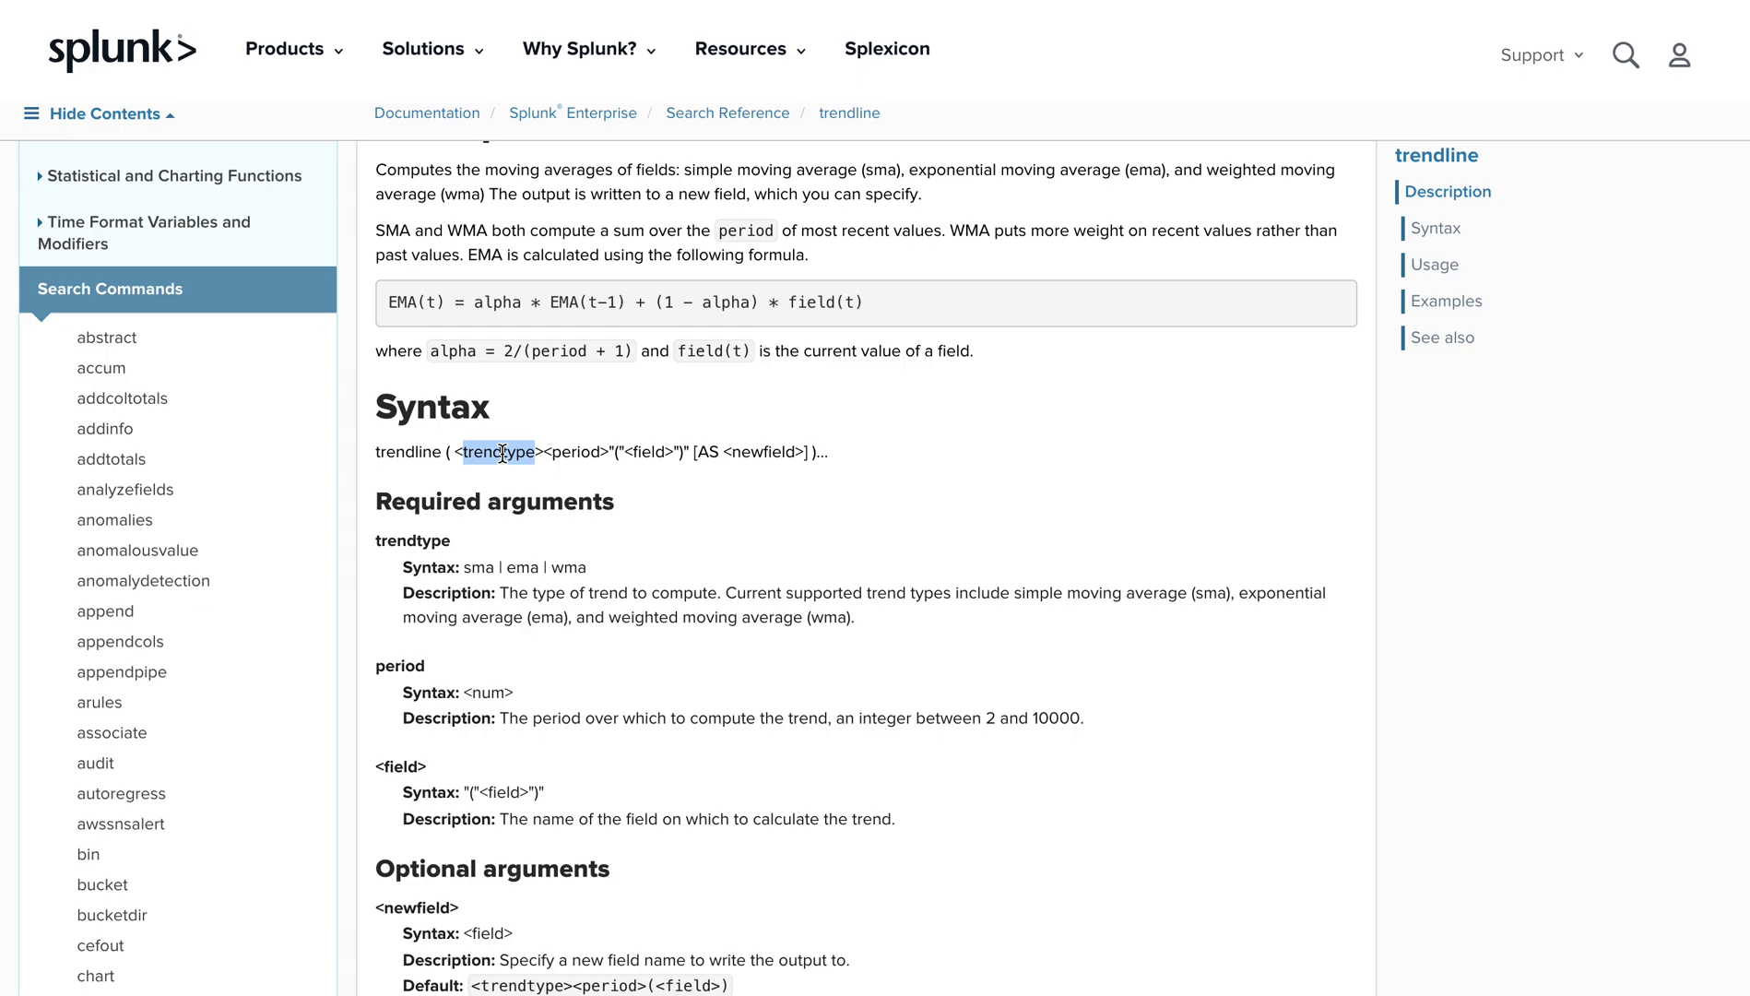
{"action": "double_click", "coordinate": [576, 453]}
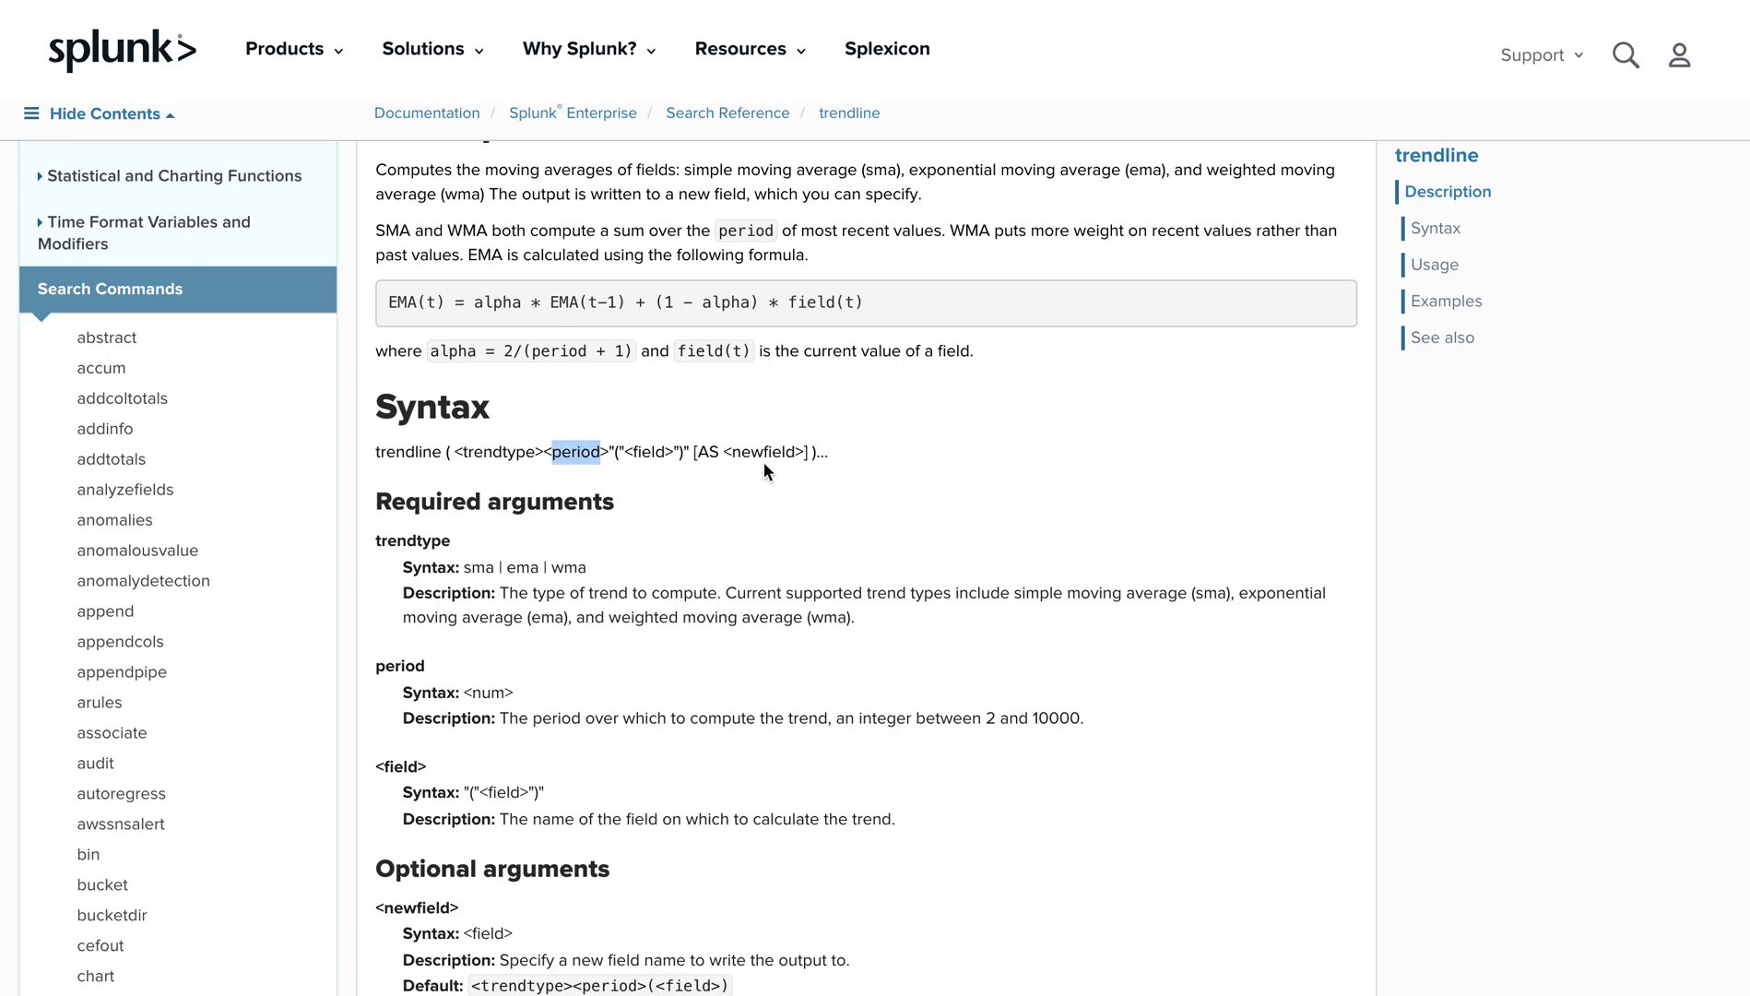
{"action": "scroll", "coordinate": [656, 545], "scroll_direction": "down", "scroll_amount": 6}
{"action": "scroll", "coordinate": [644, 560], "scroll_direction": "up", "scroll_amount": 3}
{"action": "scroll", "coordinate": [644, 559], "scroll_direction": "up", "scroll_amount": 5}
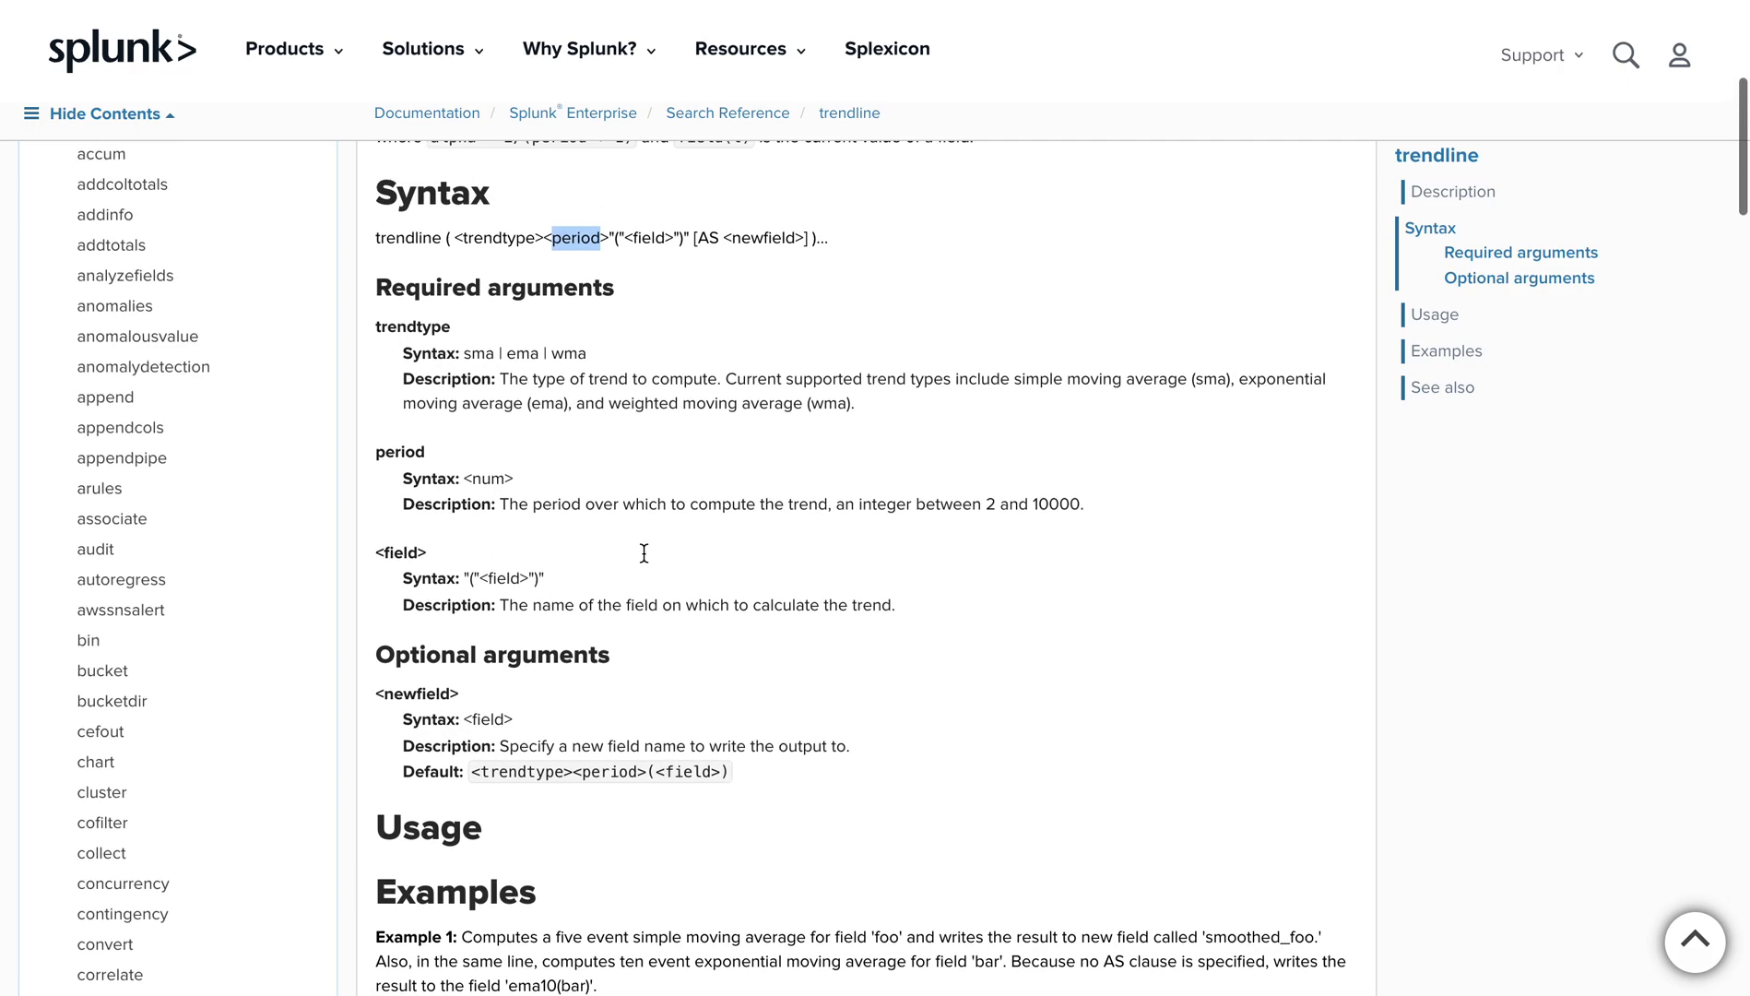
{"action": "scroll", "coordinate": [642, 551], "scroll_direction": "up", "scroll_amount": 3}
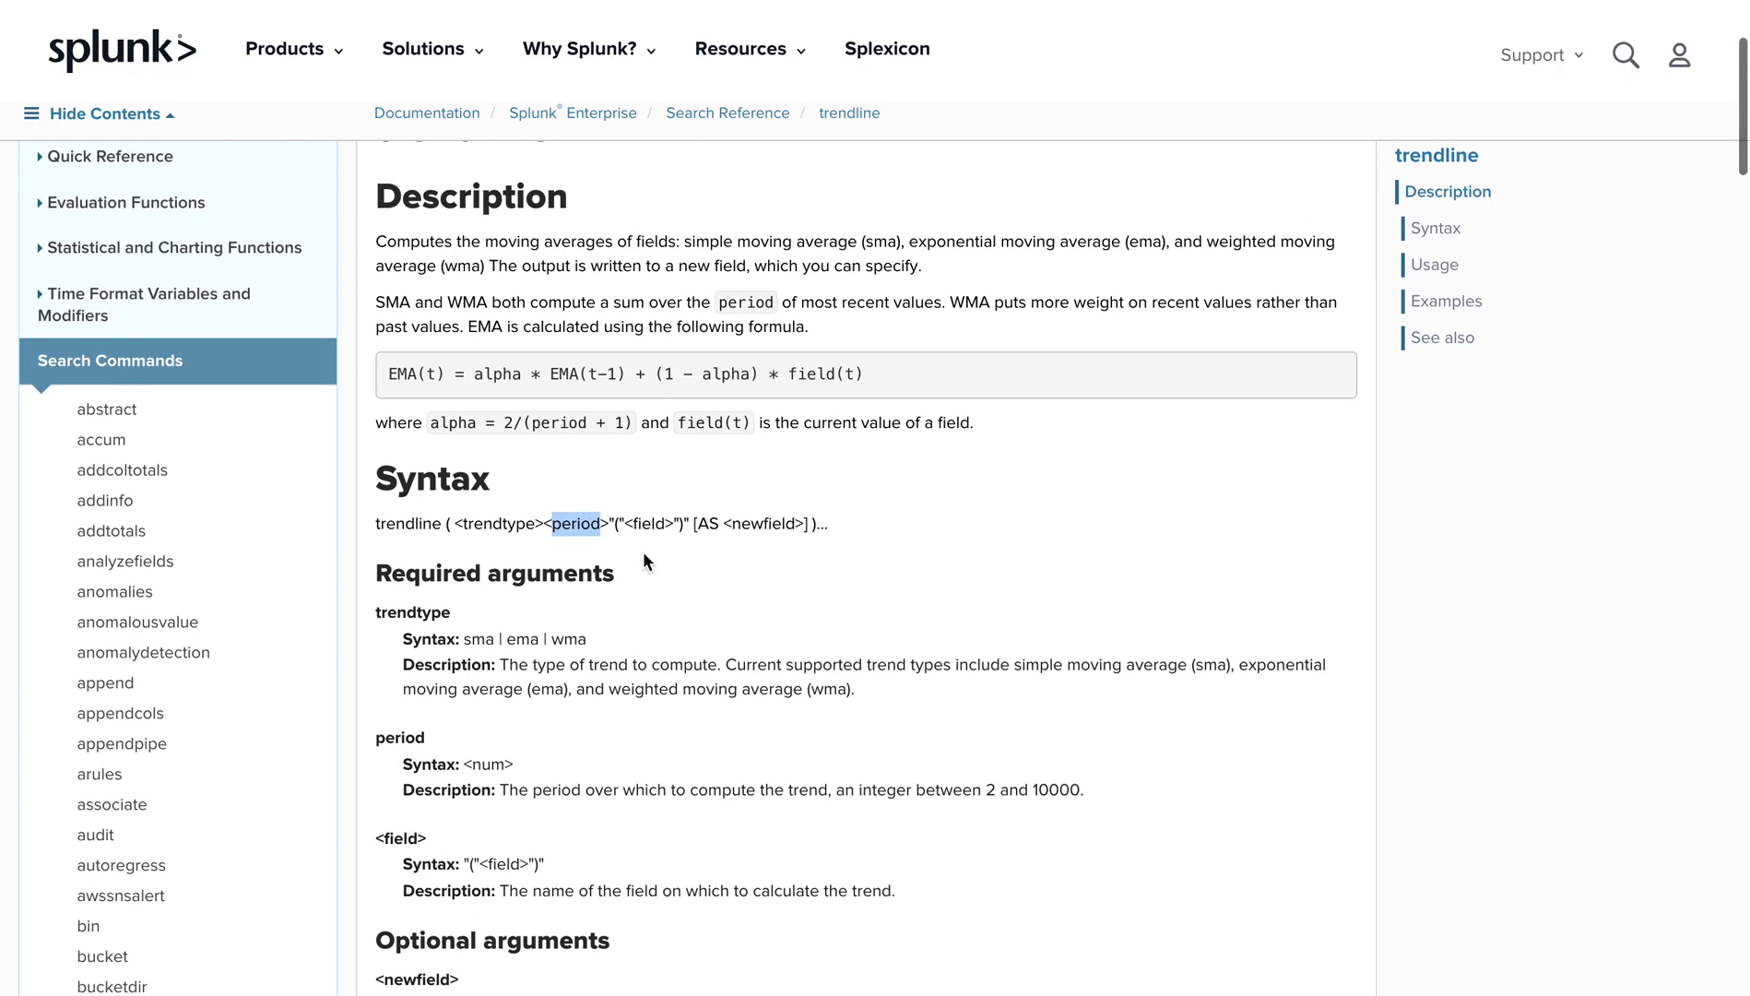